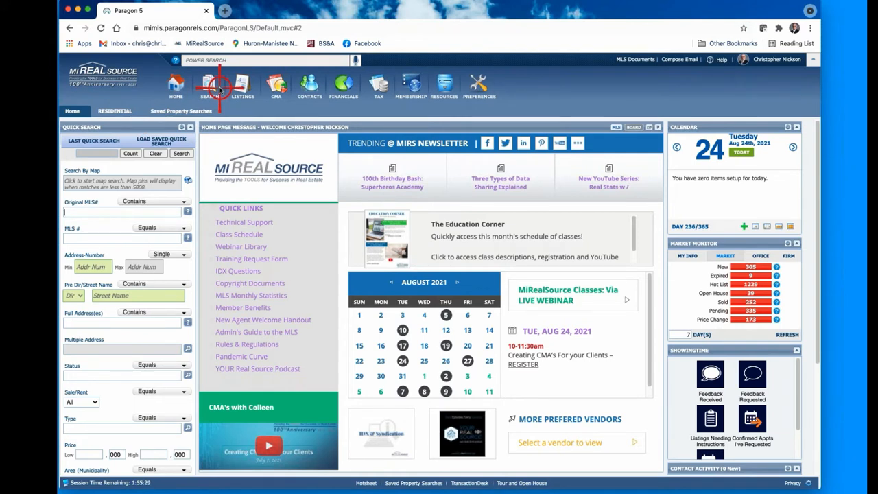
Step: Launch Cloud CMA from Paragon's Resources menu under Agent Tools
click(445, 83)
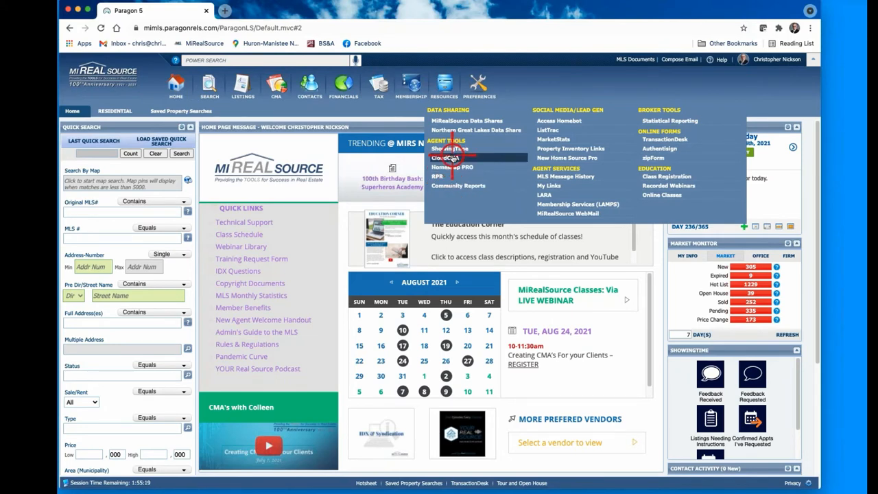
click(448, 158)
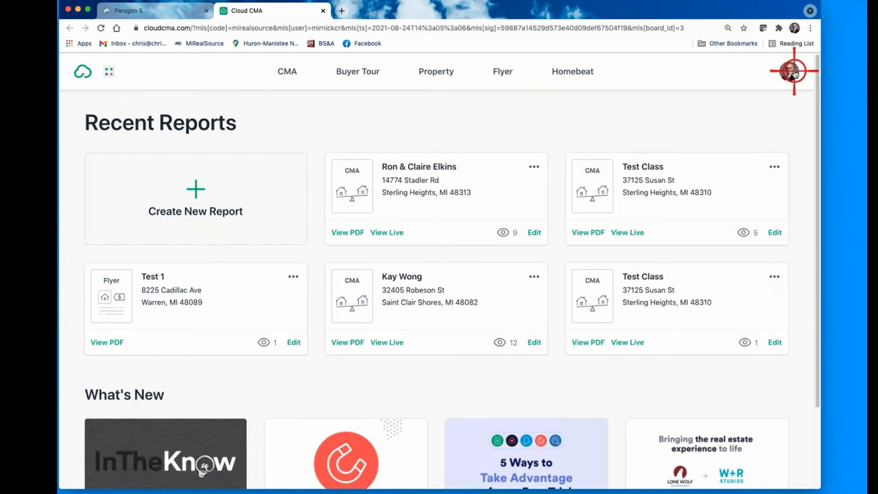
Step: Open Account Settings from the avatar menu and review the Profile's company name and logo file
click(792, 71)
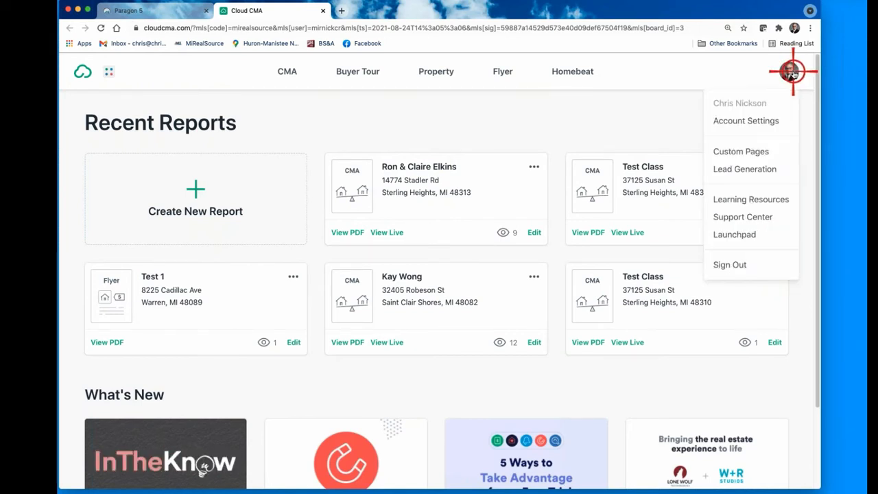
click(753, 120)
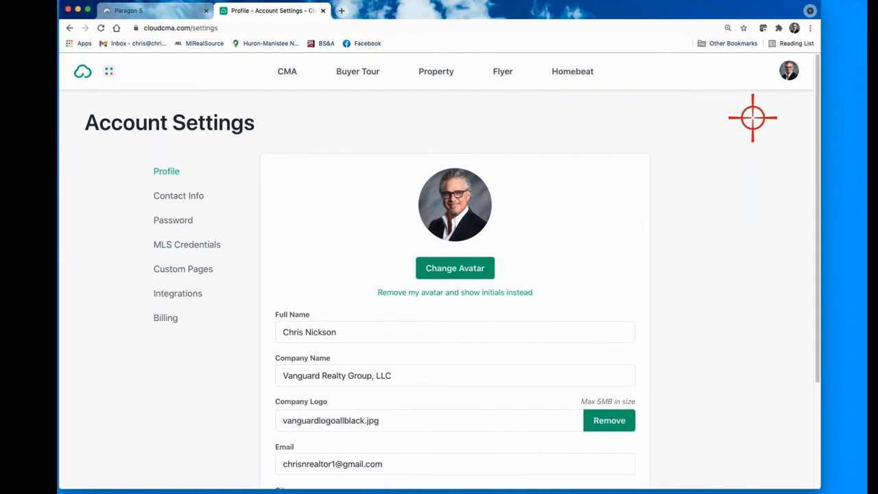
scroll(335, 390, down, 1)
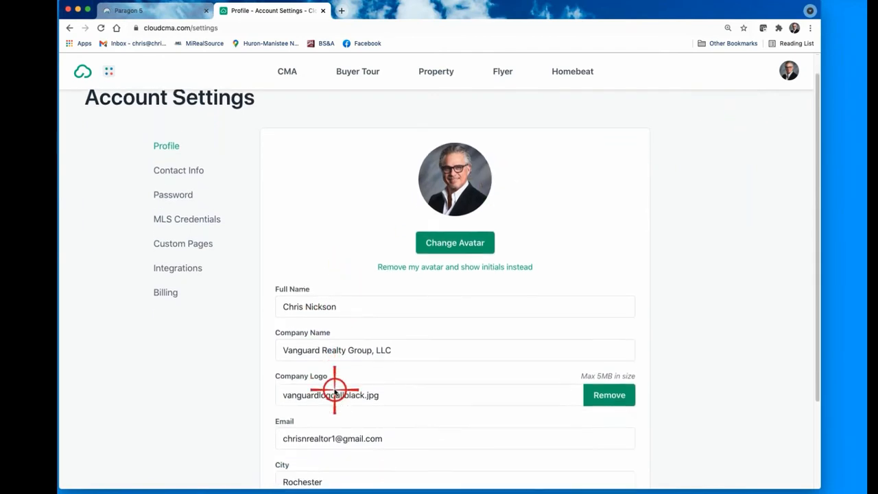
scroll(372, 385, down, 3)
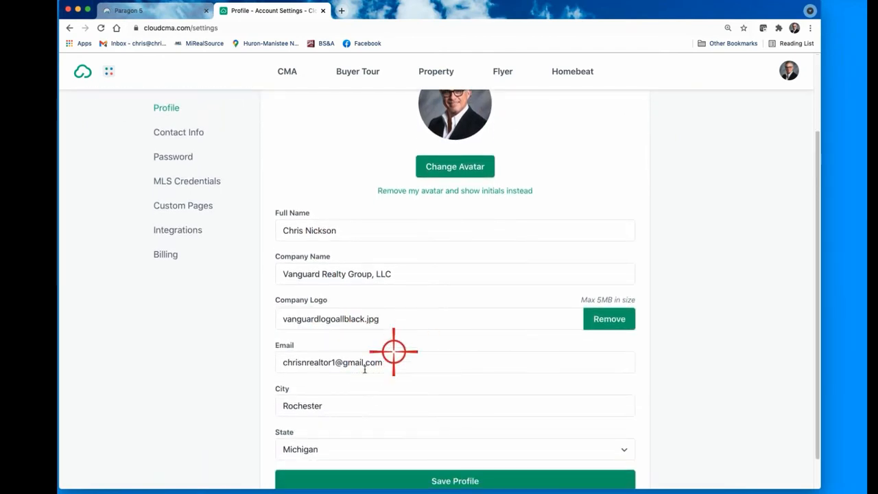
scroll(364, 366, down, 1)
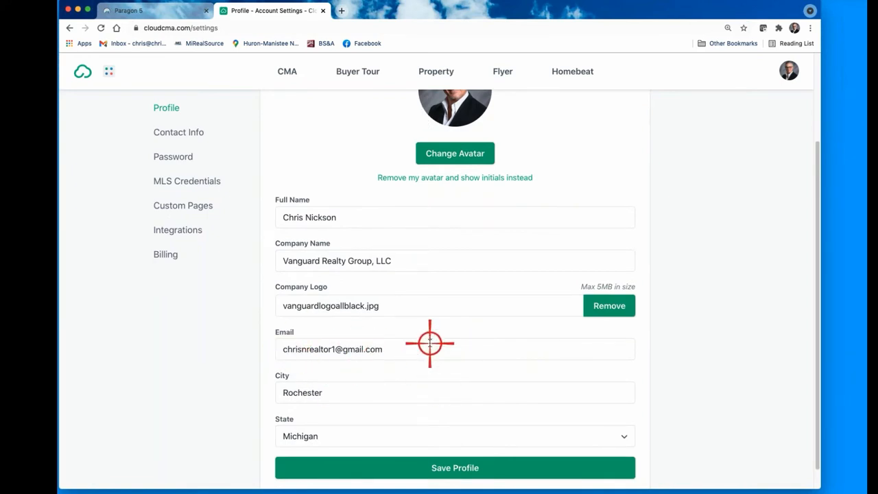
scroll(406, 352, down, 1)
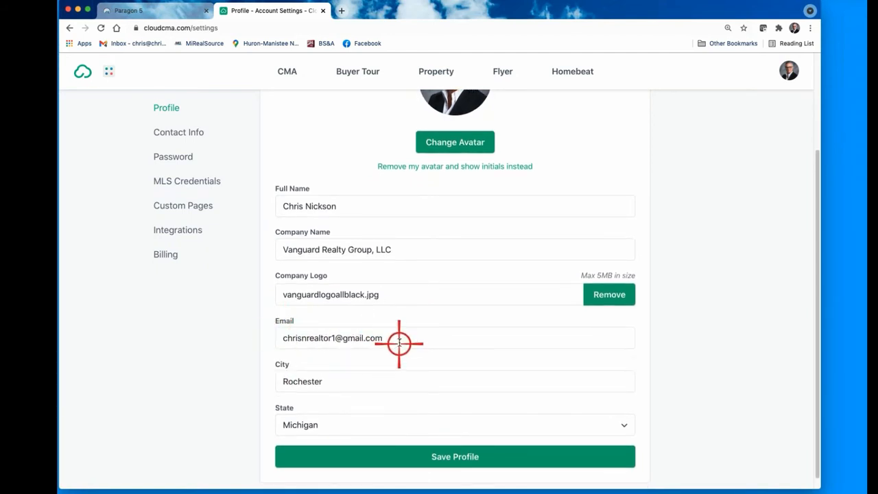
scroll(399, 342, down, 1)
scroll(399, 342, down, 1)
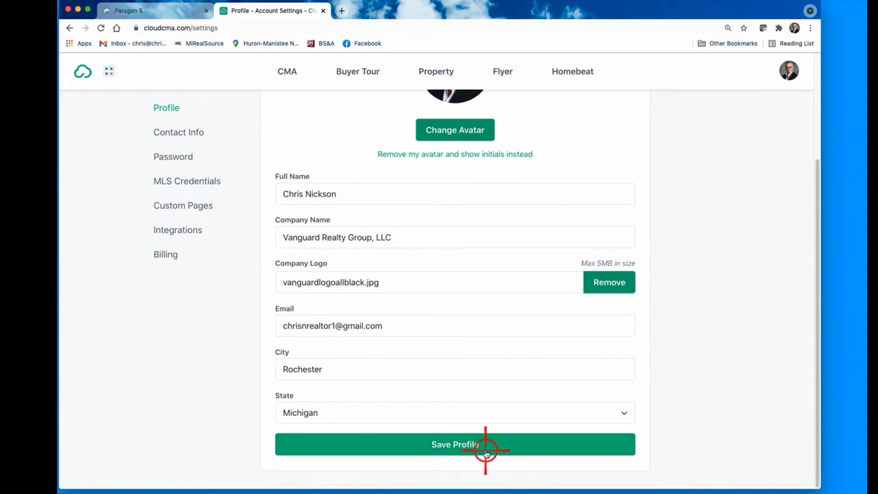
scroll(474, 381, up, 5)
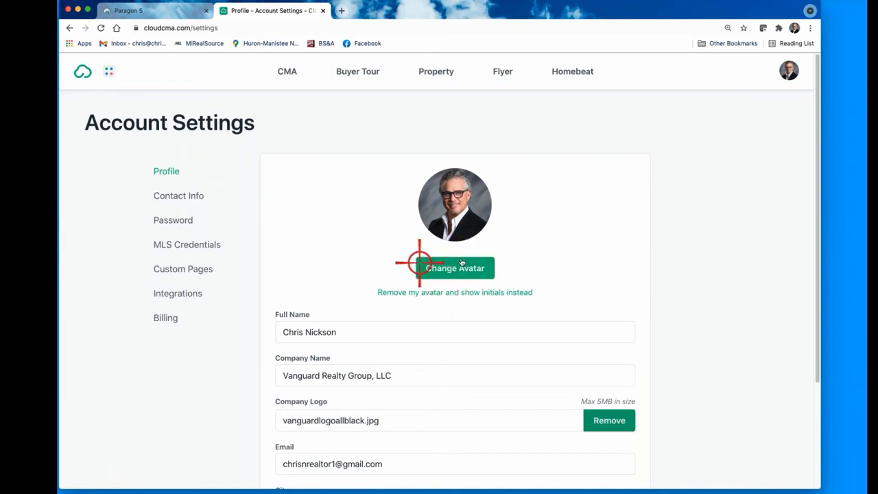
Step: Show the Contact Info settings and view the Contact Method options without changing them
click(178, 196)
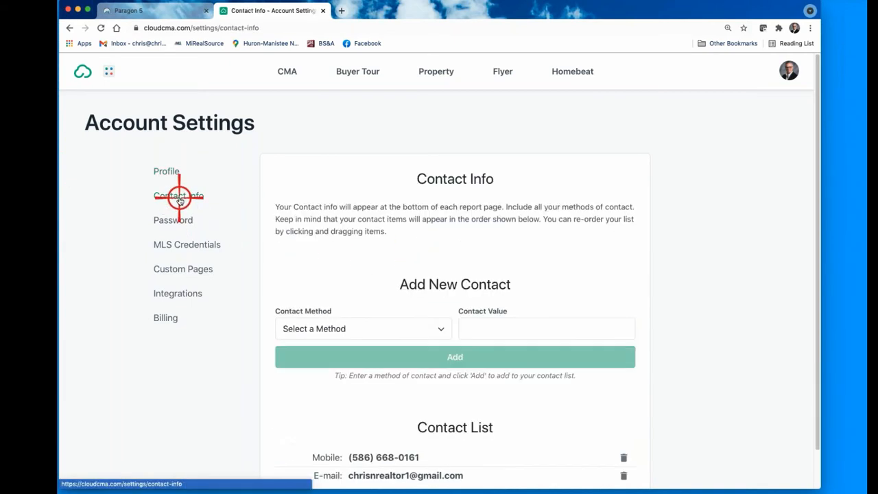
scroll(404, 286, down, 1)
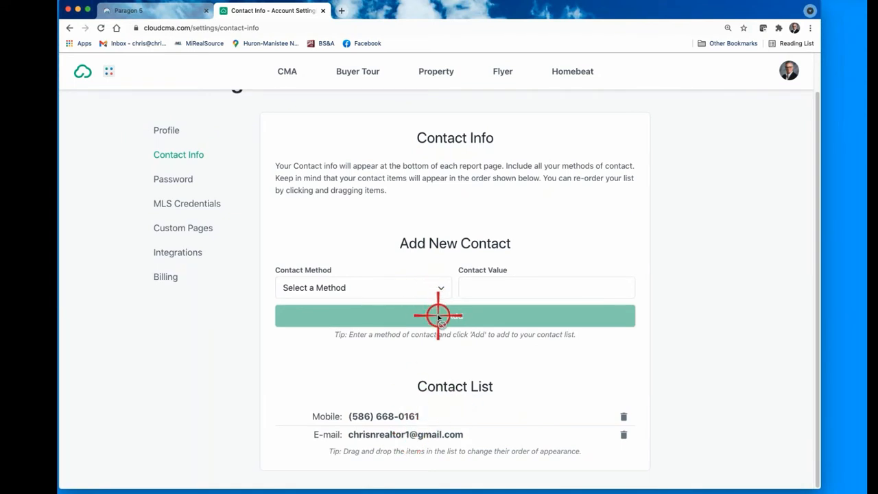
click(439, 287)
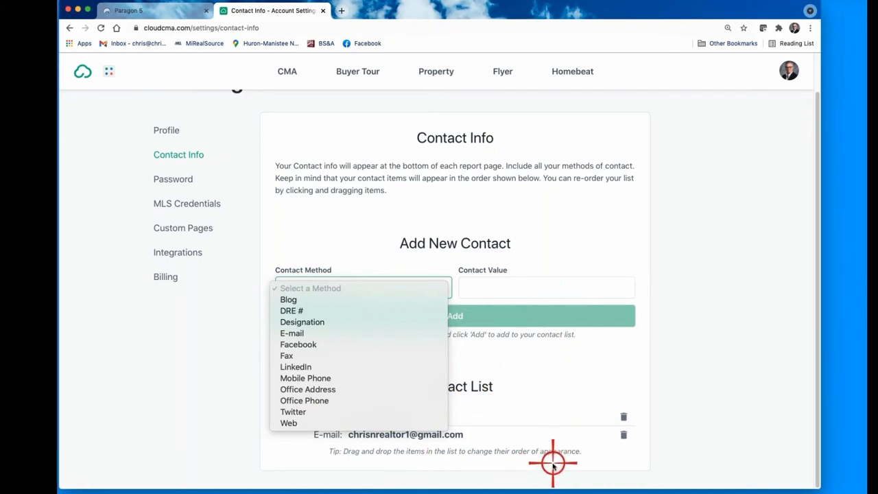
click(414, 224)
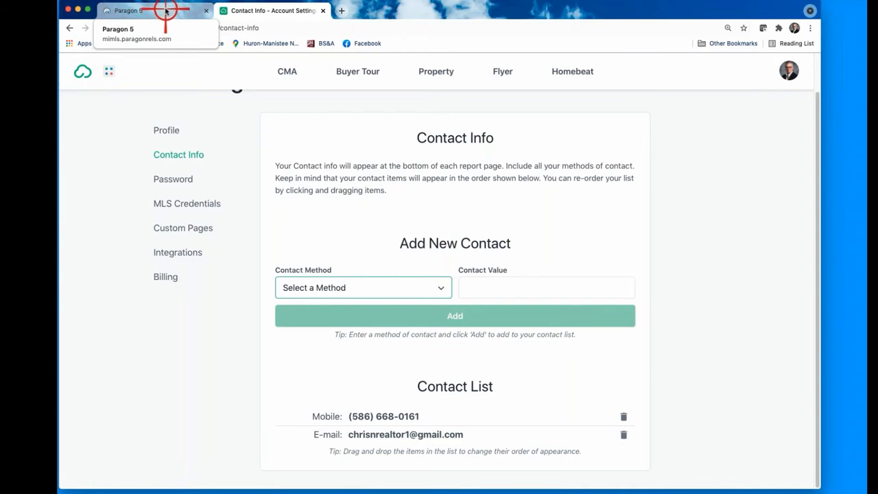
Step: Switch back to the Paragon 5 tab
click(165, 9)
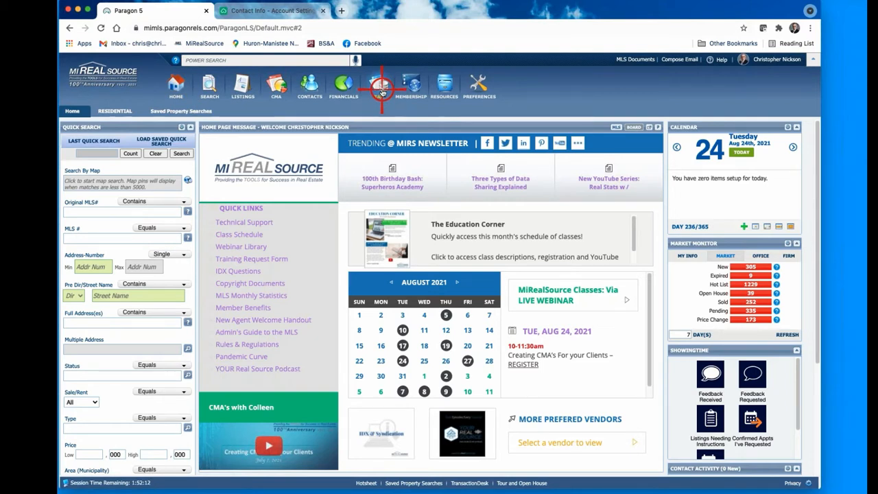
Step: Launch BS&A Online from Paragon's Tax Integrations list
click(381, 91)
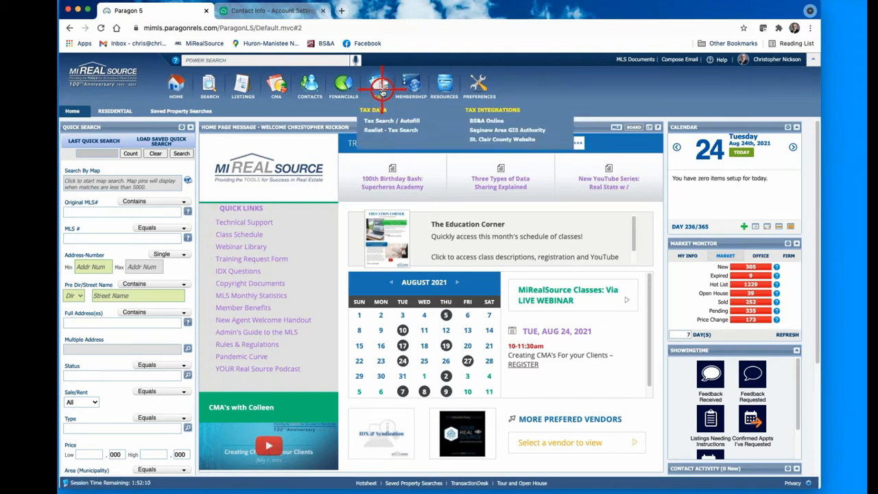
click(491, 121)
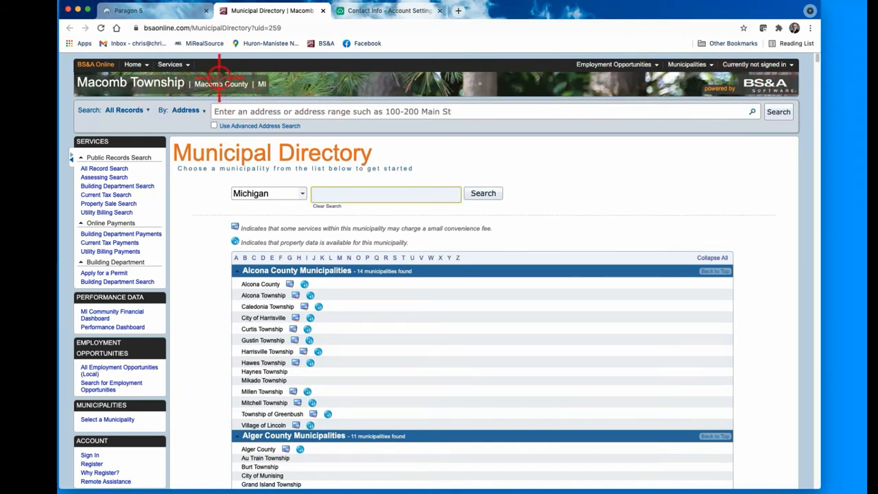
Step: Select Macomb Township, Macomb County as the municipality by searching 'macomb'
mouse_move(691, 65)
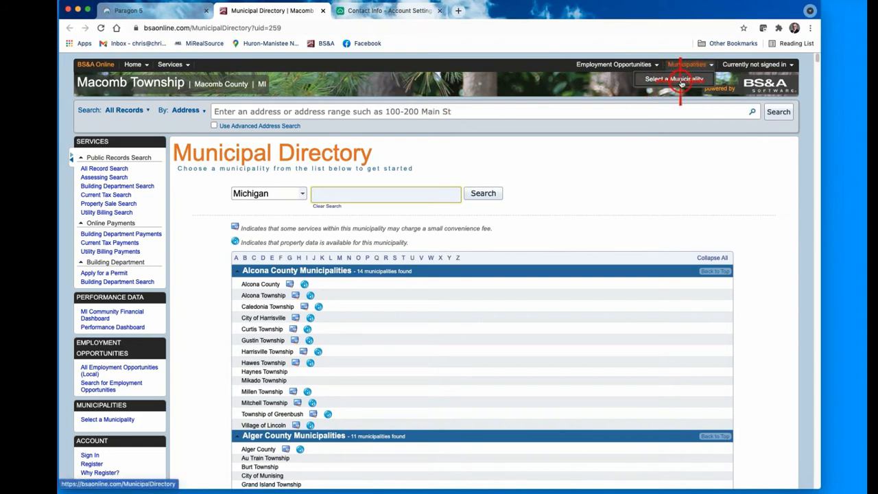
click(681, 81)
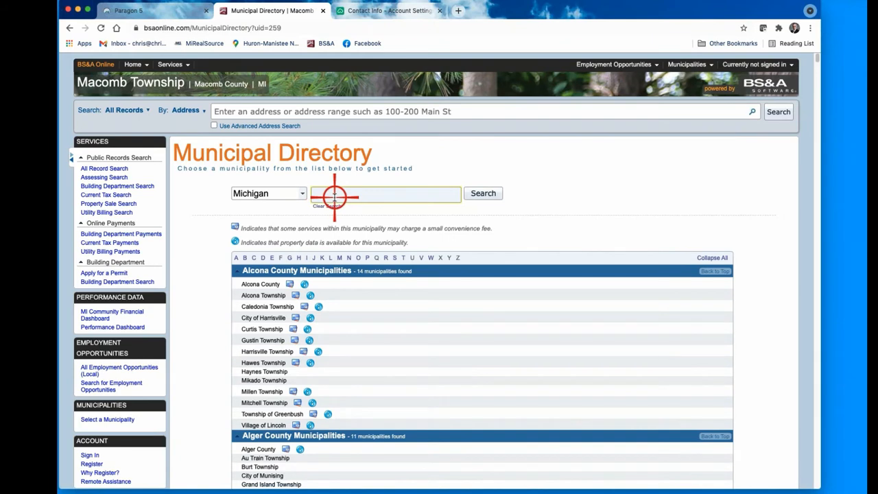
text(macomb)
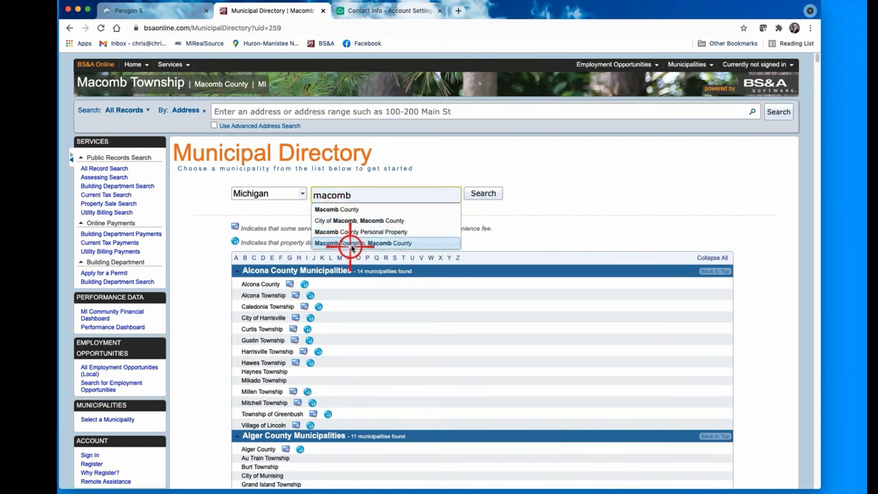
click(350, 244)
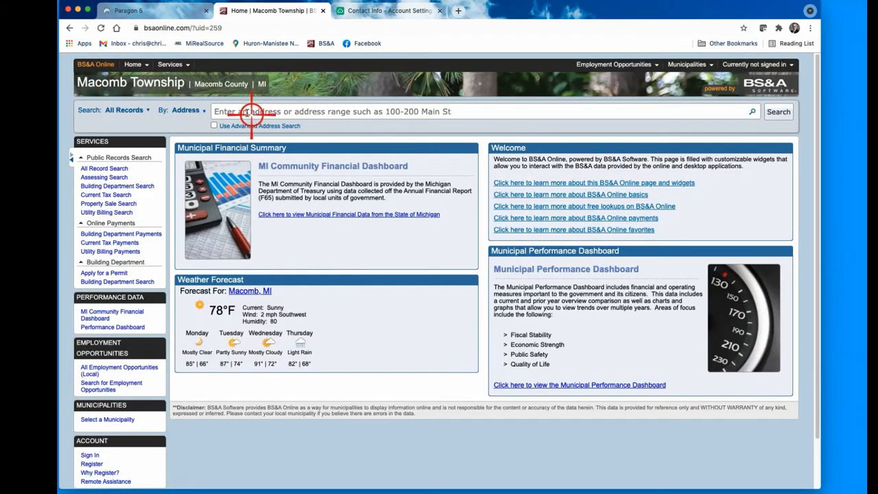
Step: Keep the record search set to By: Address and enter the property's street address
click(197, 109)
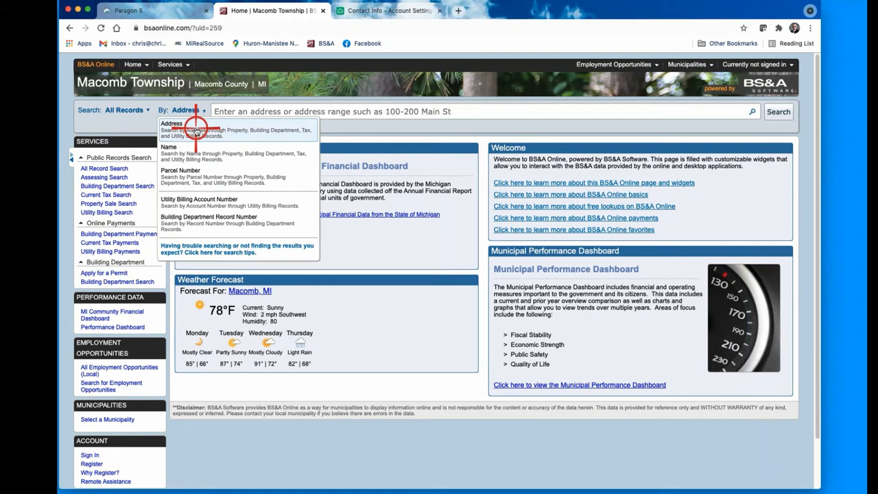
click(233, 111)
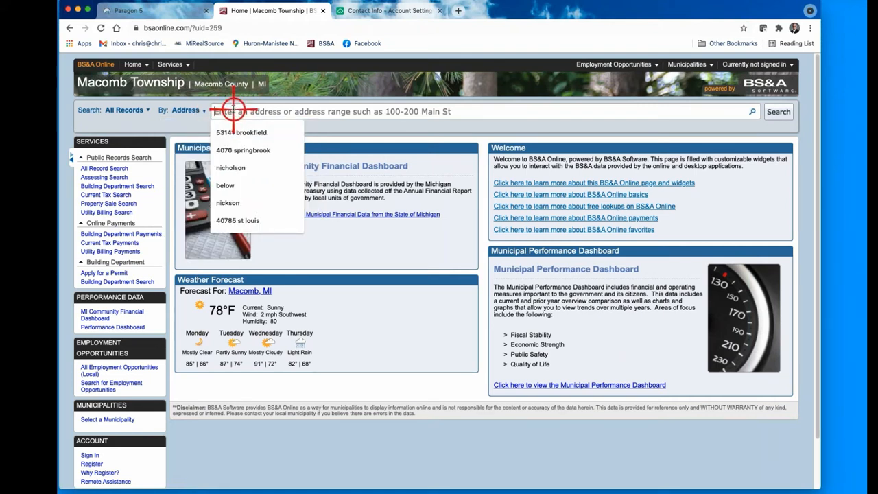
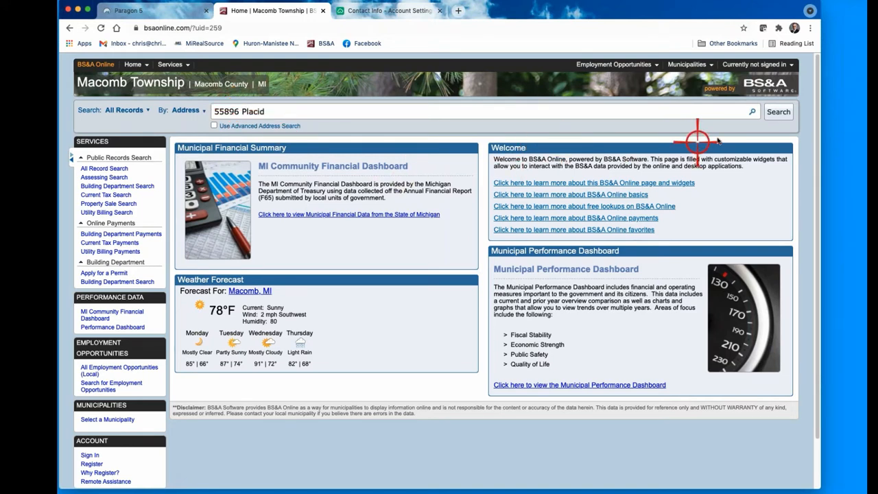
Step: Run the address search and open the matching property record from the results
click(750, 113)
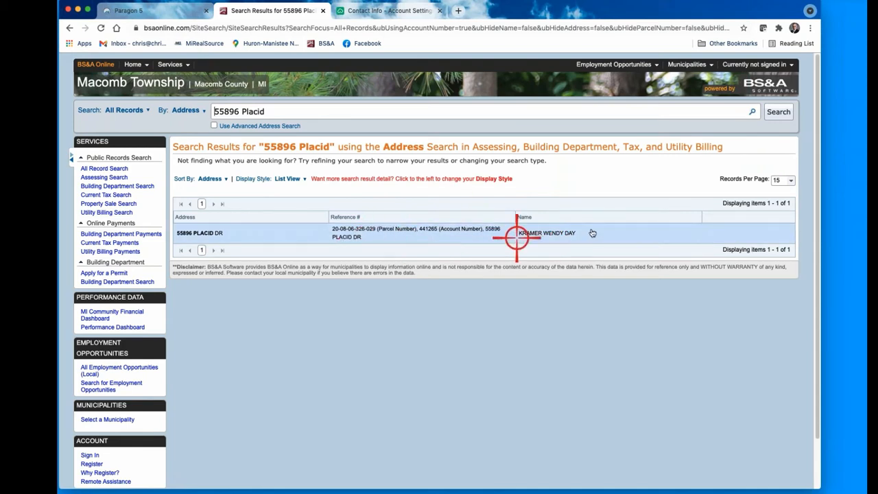
click(406, 233)
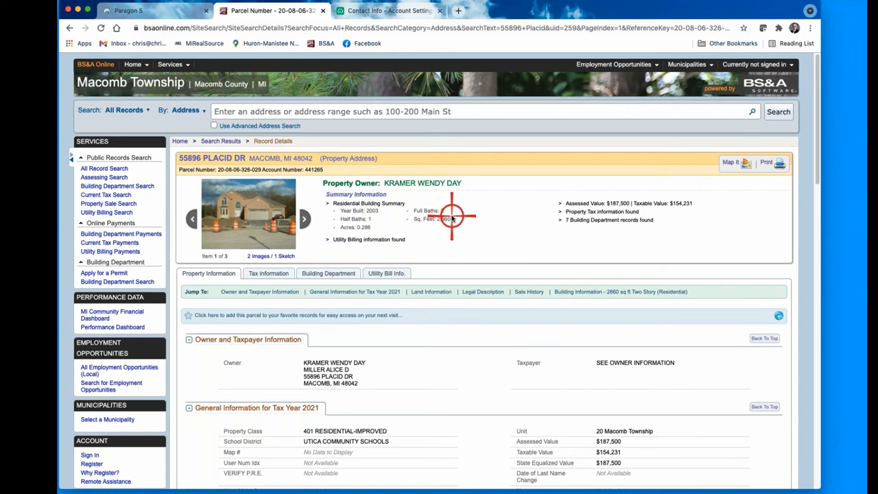
scroll(438, 371, down, 5)
scroll(442, 371, down, 8)
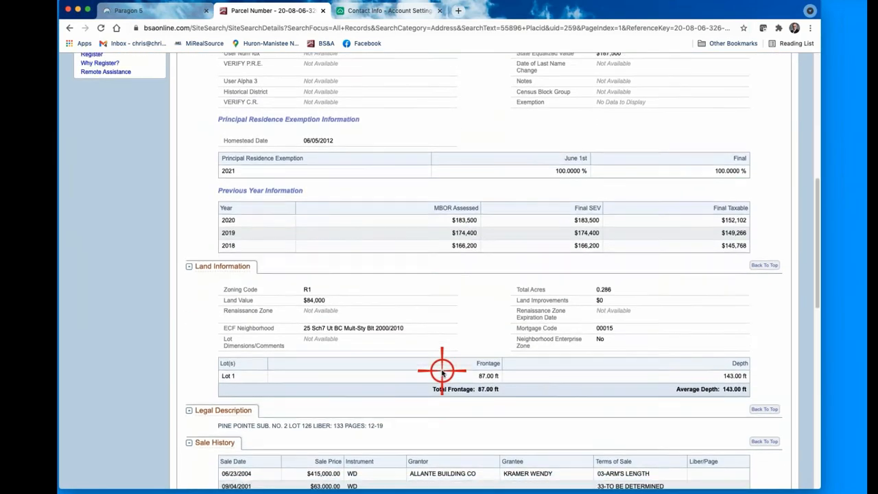
scroll(441, 371, down, 2)
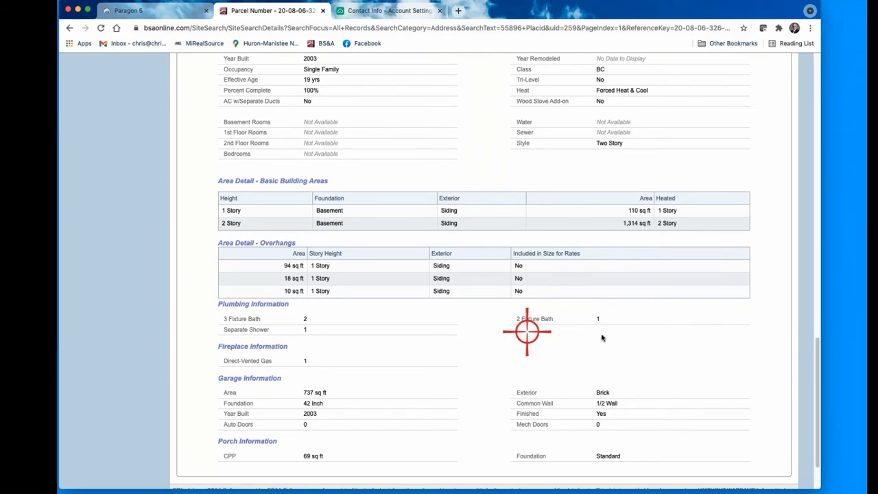
scroll(598, 334, up, 1)
scroll(426, 364, up, 5)
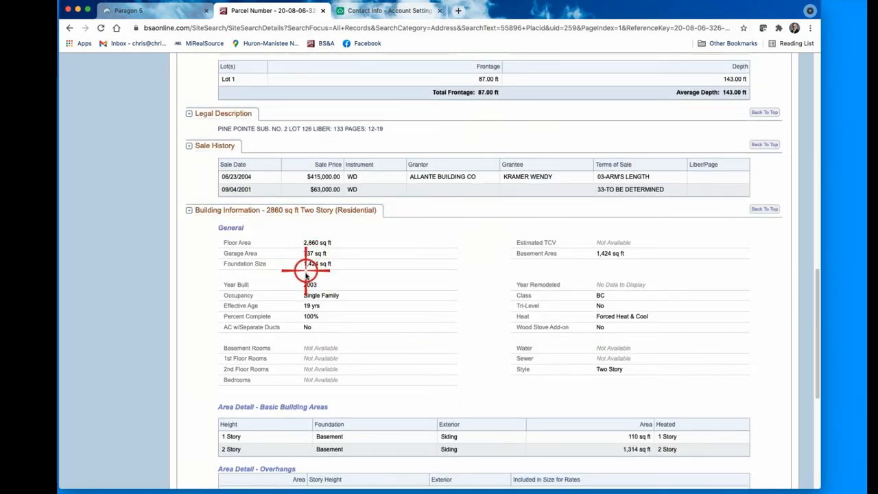
scroll(388, 312, up, 3)
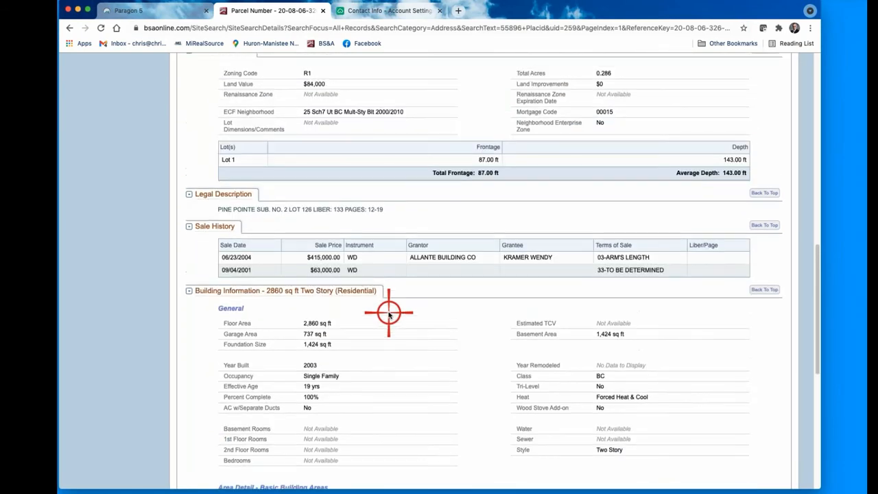
scroll(425, 295, up, 3)
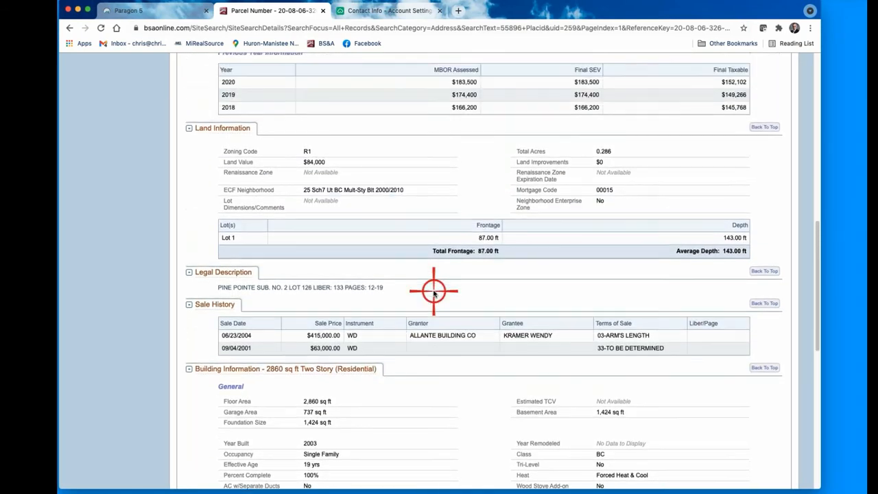
scroll(395, 317, up, 2)
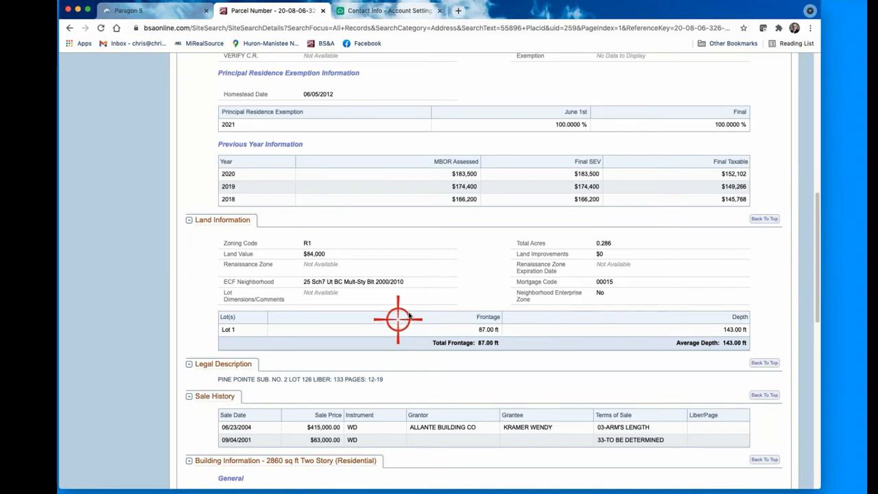
scroll(425, 299, up, 5)
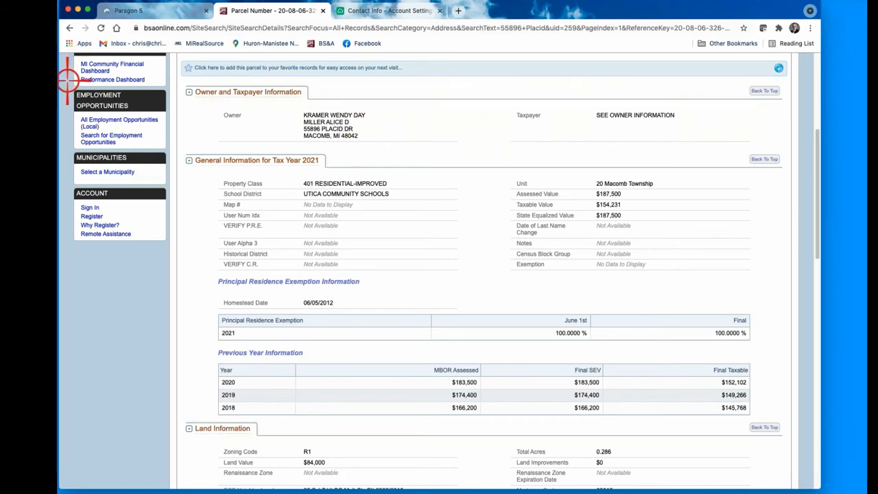
scroll(305, 171, up, 4)
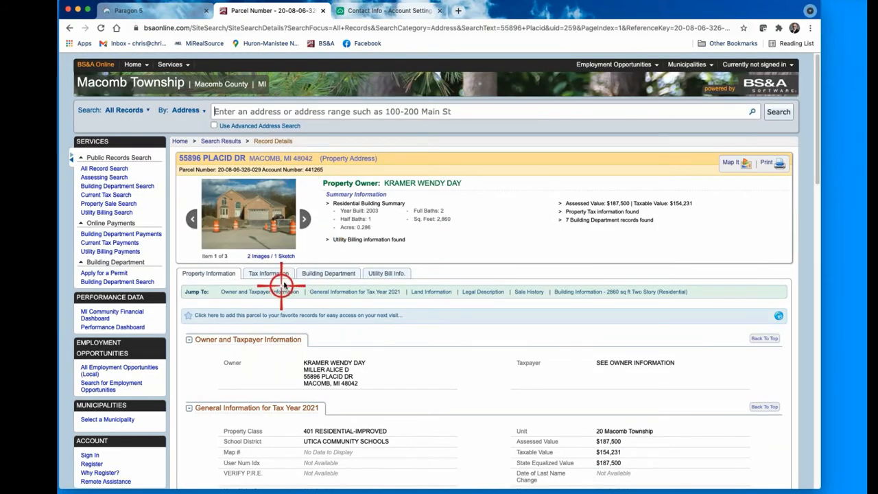
scroll(308, 273, down, 1)
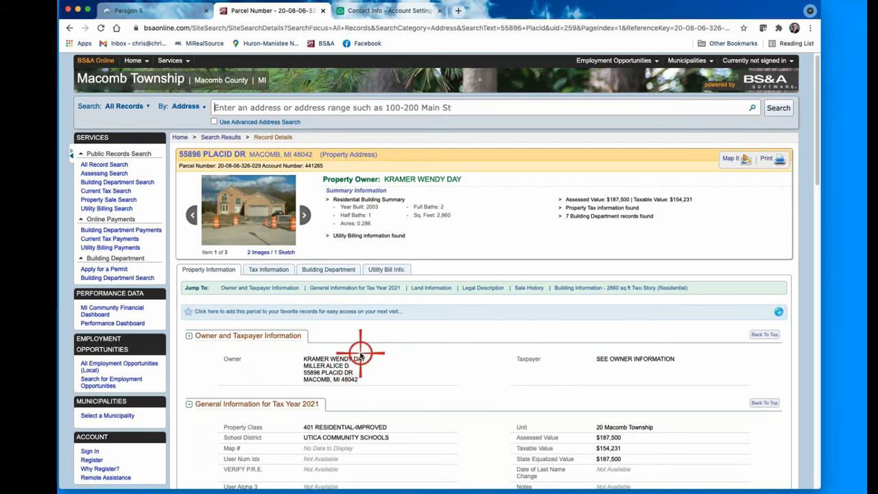
scroll(420, 374, down, 2)
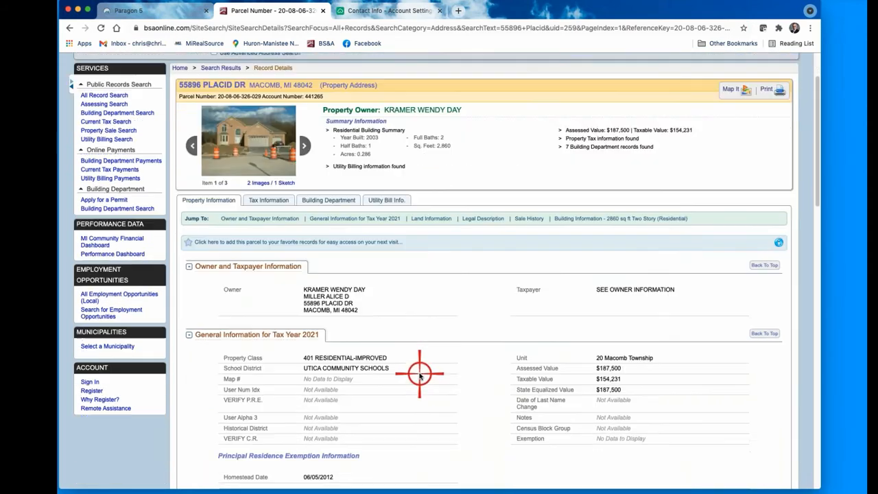
scroll(419, 374, down, 1)
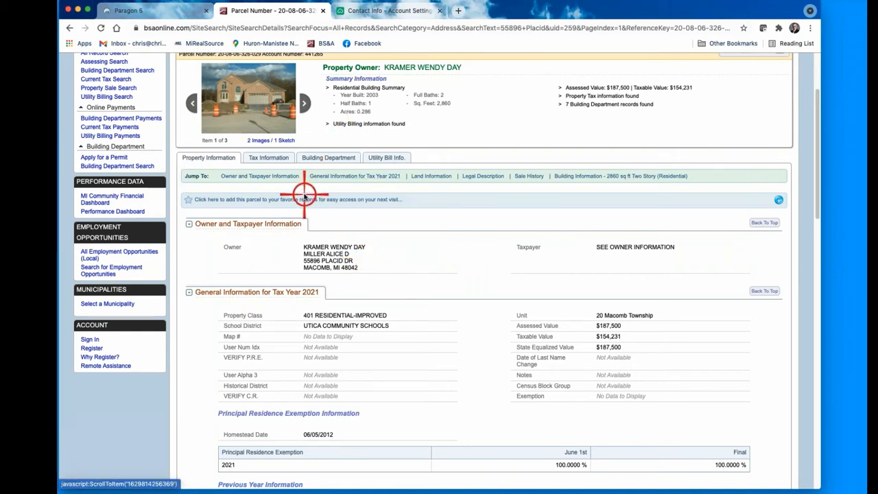
Step: Open Tax Information and scroll through the Tax History by season
click(269, 157)
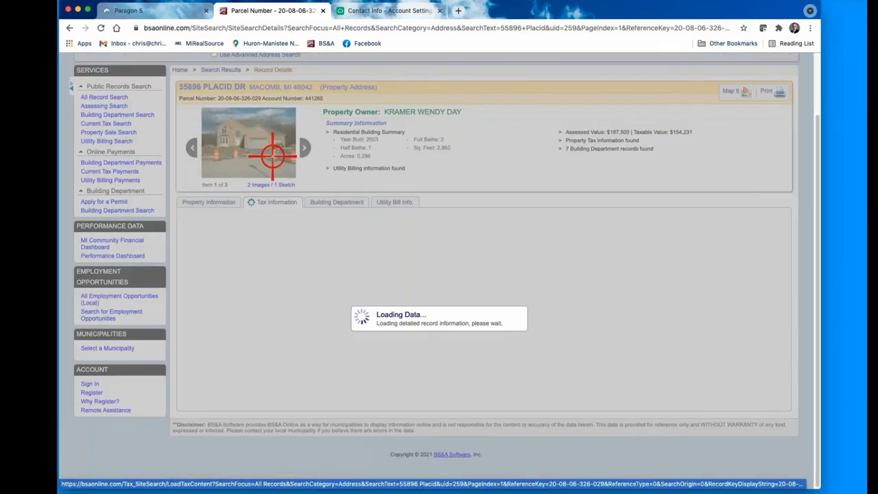
scroll(413, 472, down, 3)
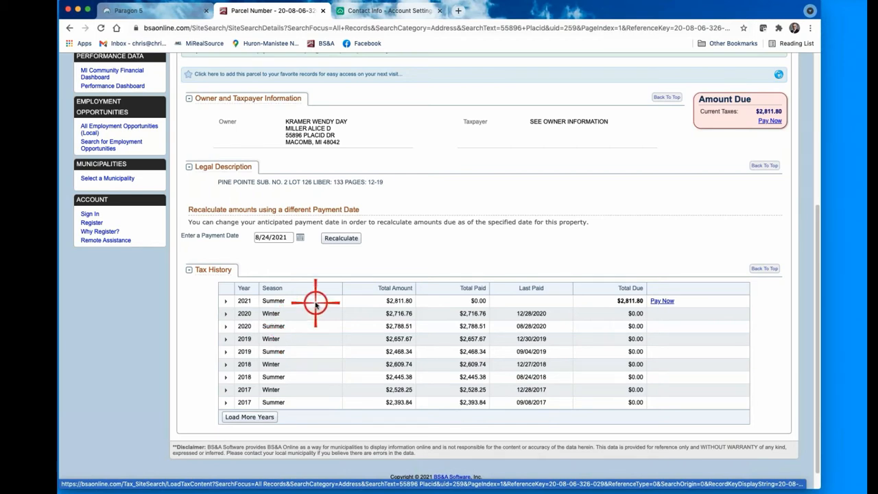
scroll(316, 304, up, 5)
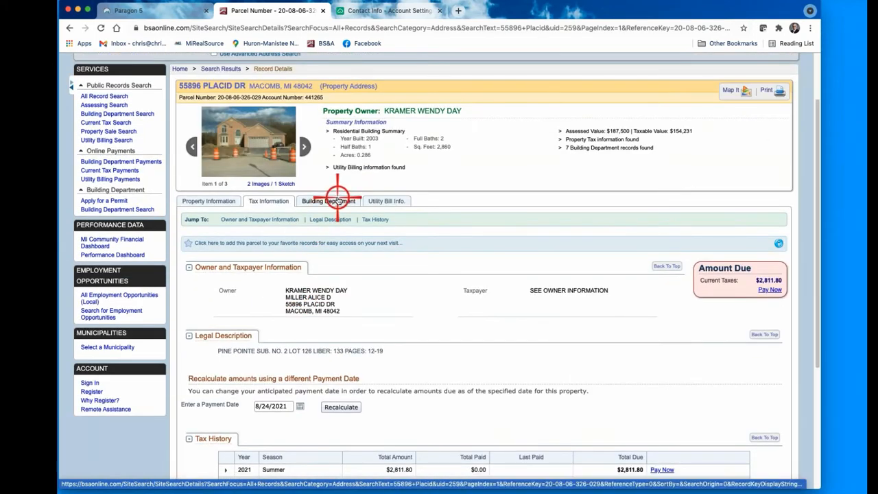
Step: View the Building Department permits list, briefly checking Tax Information before returning
click(336, 199)
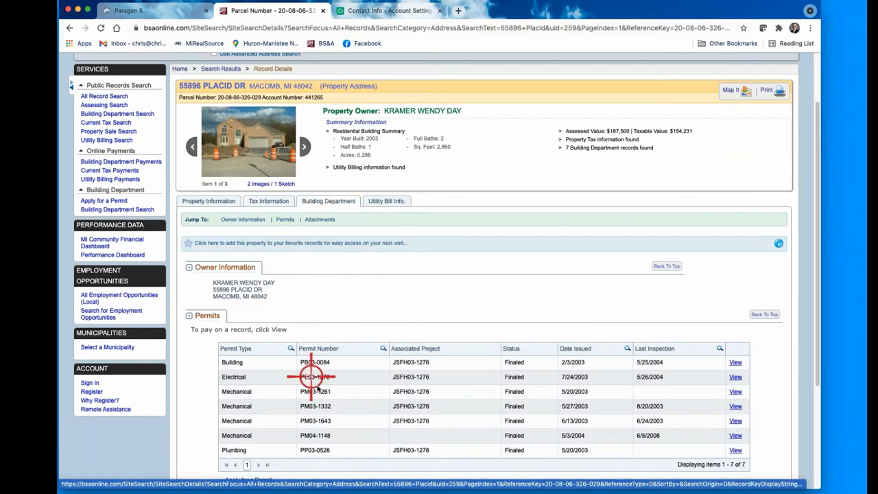
scroll(317, 386, down, 1)
scroll(317, 386, down, 1)
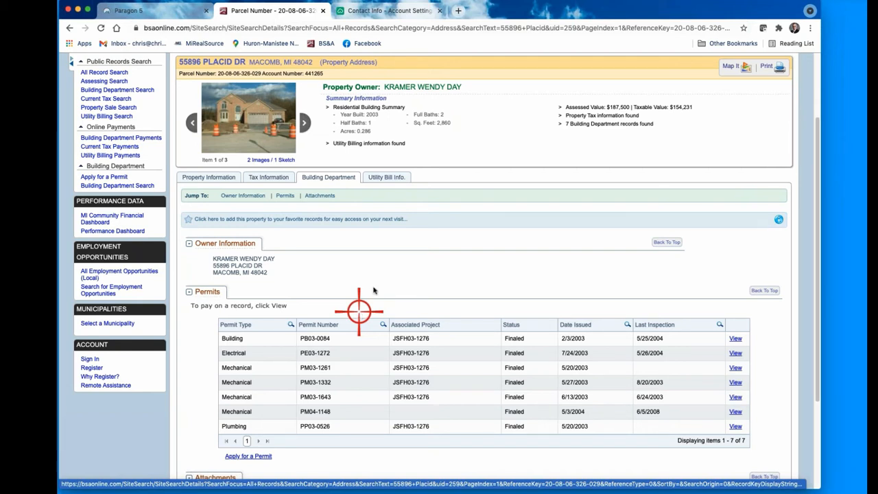
click(268, 176)
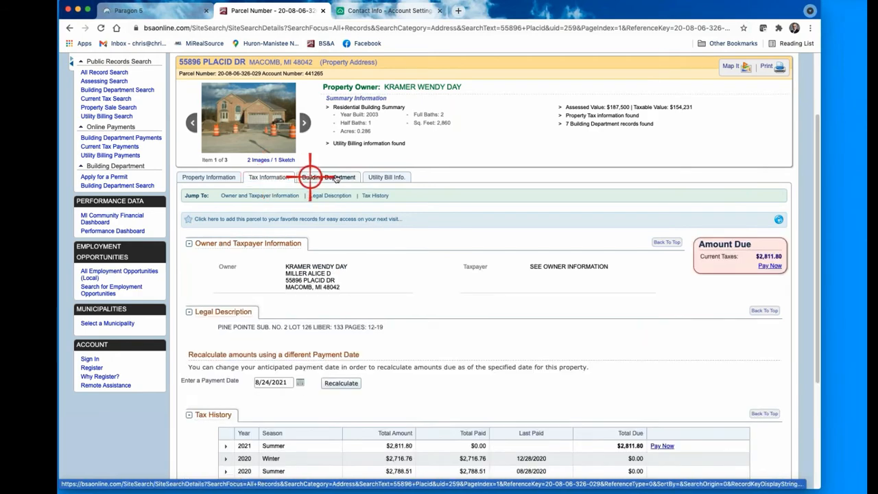
click(333, 177)
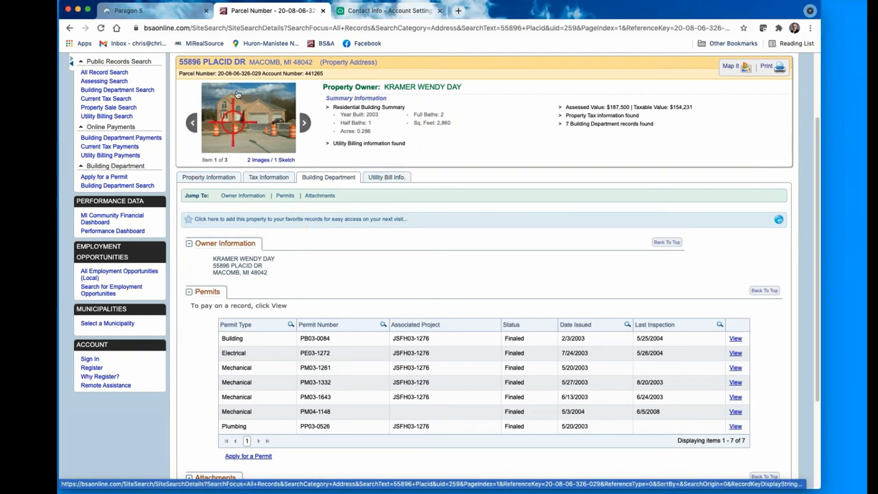
Step: Start a Residential search in Paragon 5 with Sold and Pending statuses included
click(181, 12)
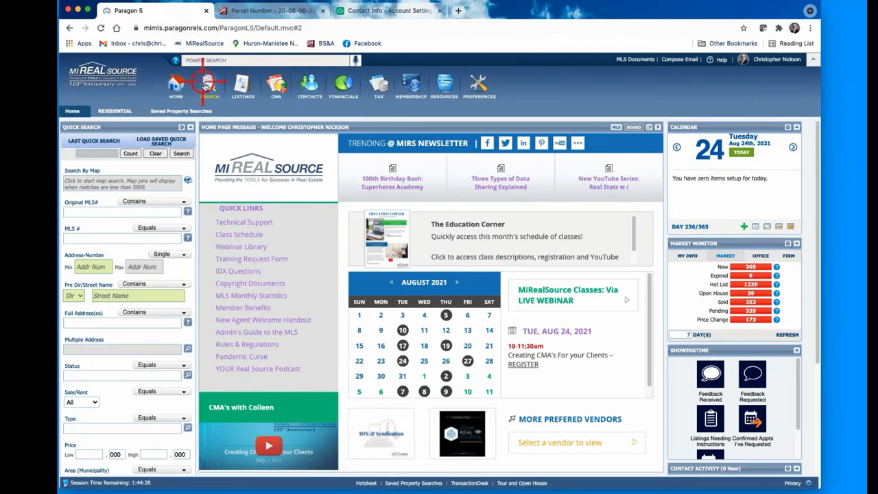
mouse_move(206, 85)
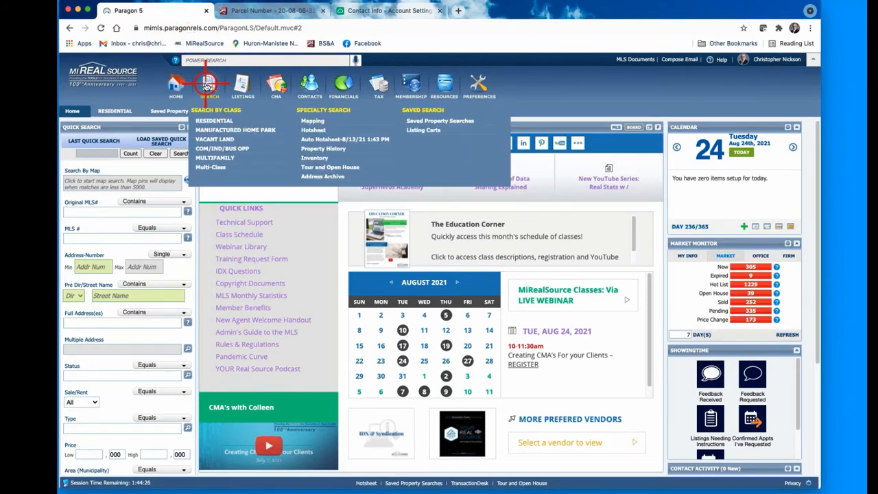
click(213, 120)
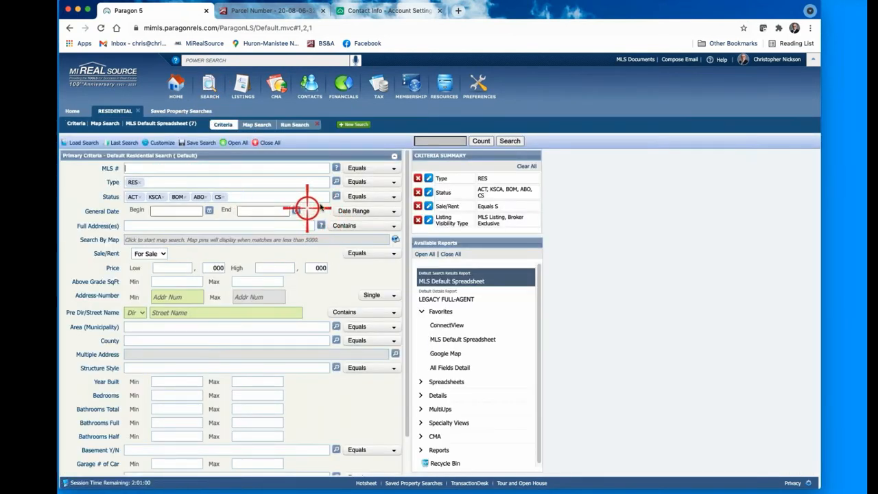
click(336, 196)
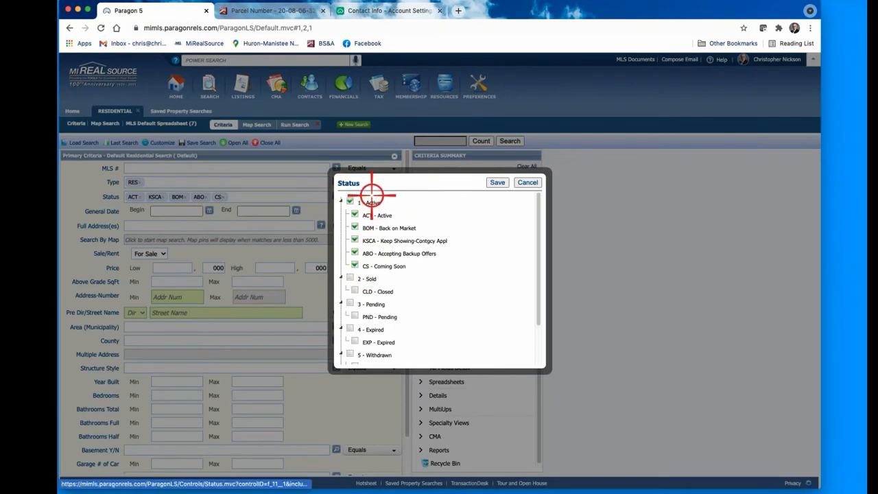
click(349, 277)
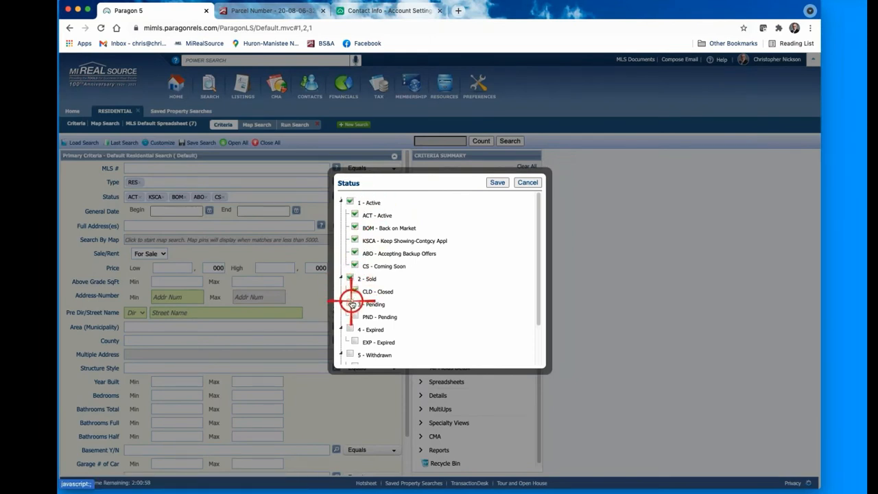
click(351, 304)
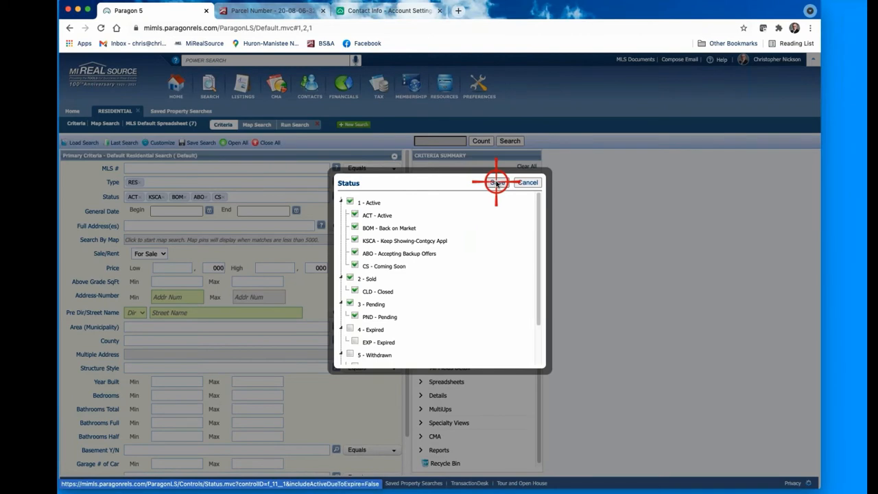
click(497, 183)
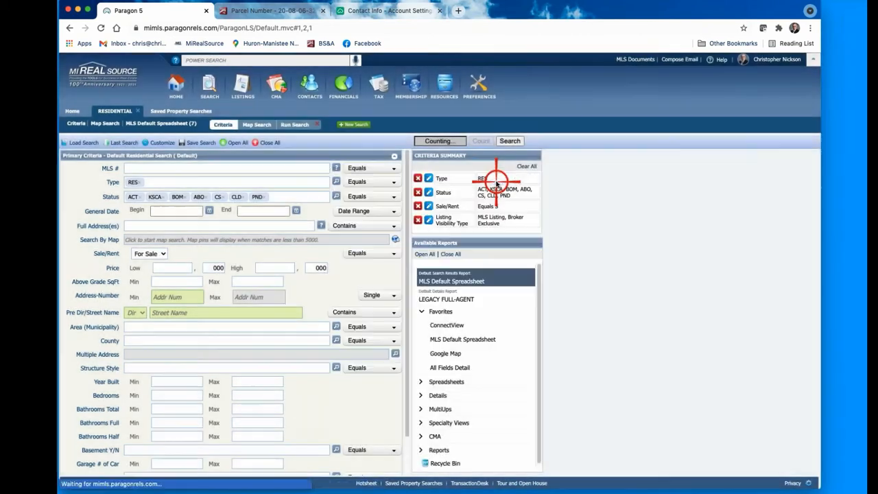
Step: Limit the date range to 6 Months Back and switch to Map Search
click(391, 211)
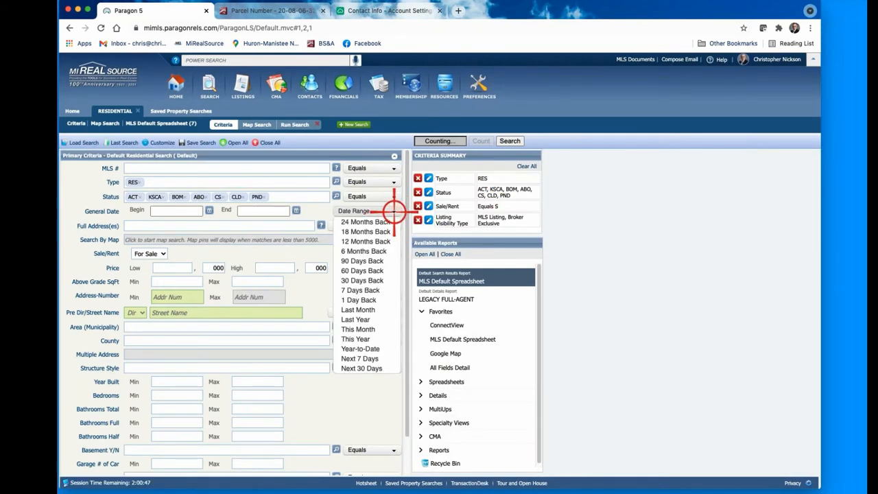
click(368, 252)
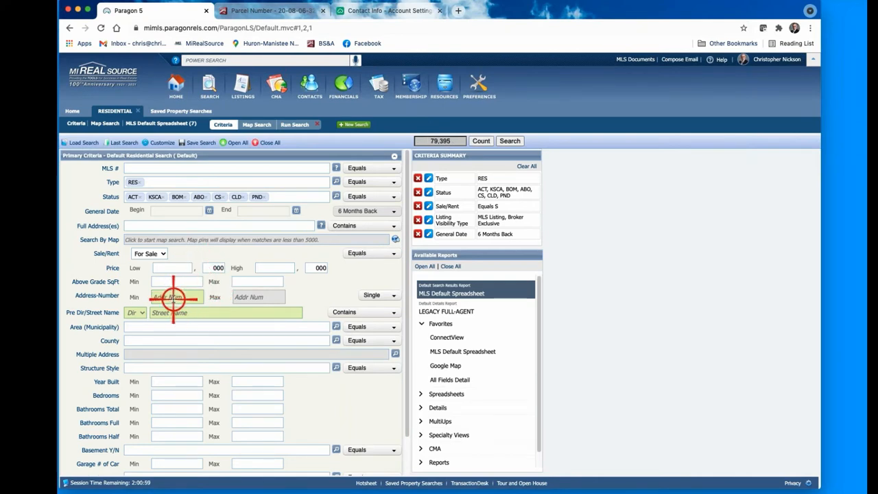
click(191, 239)
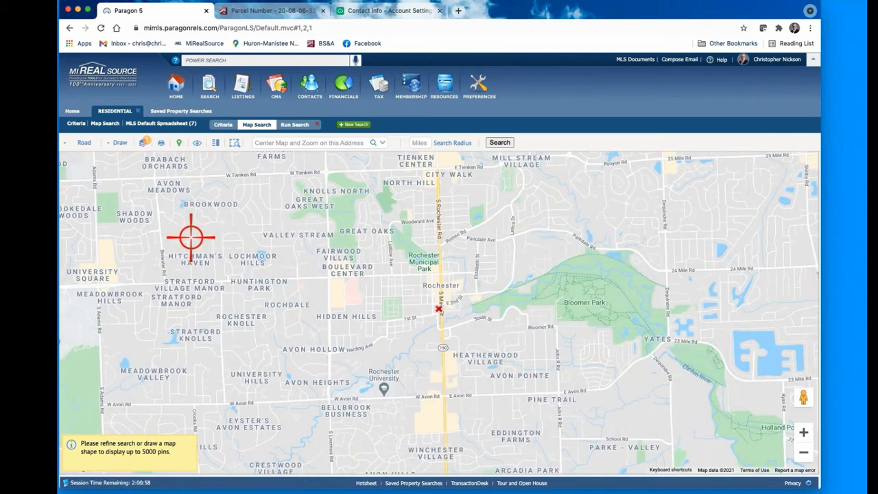
Step: Centre the map search on the subject's address between 25 Mile Rd and 26 Mile Rd
click(261, 142)
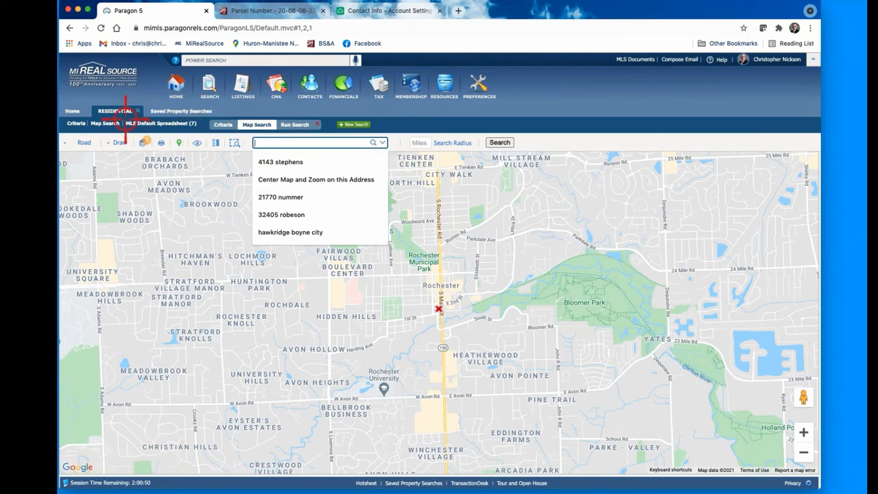
click(217, 124)
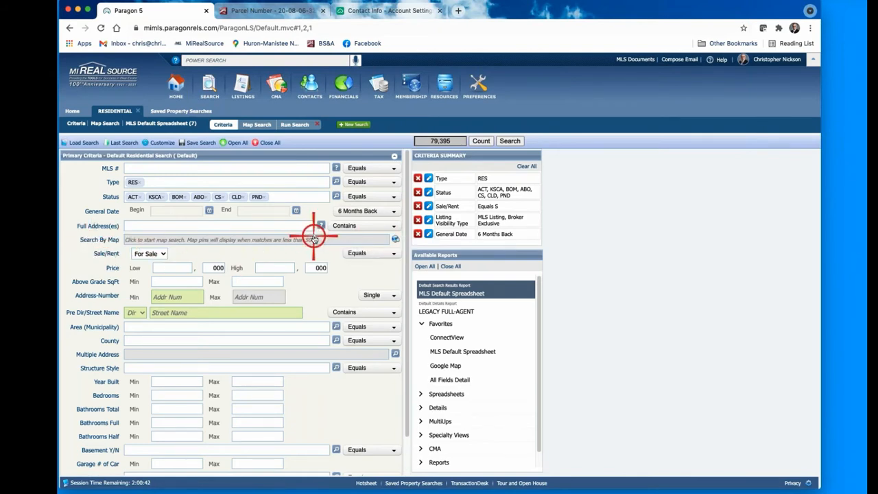
click(337, 238)
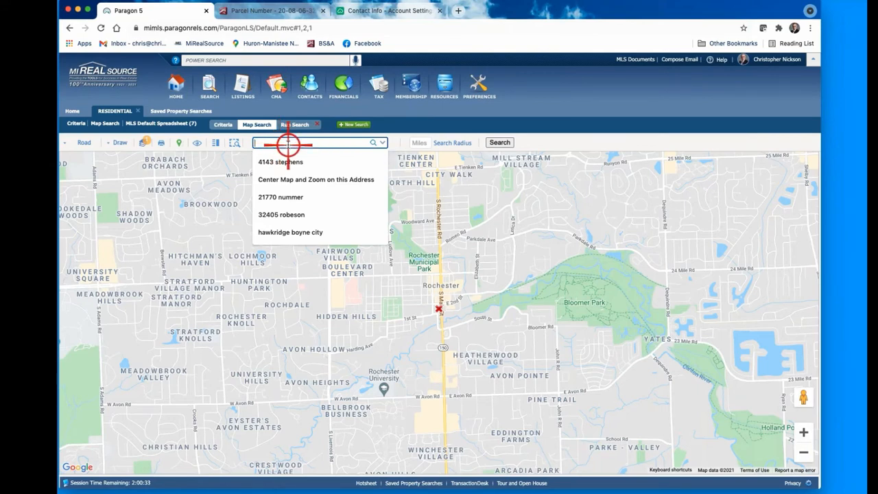
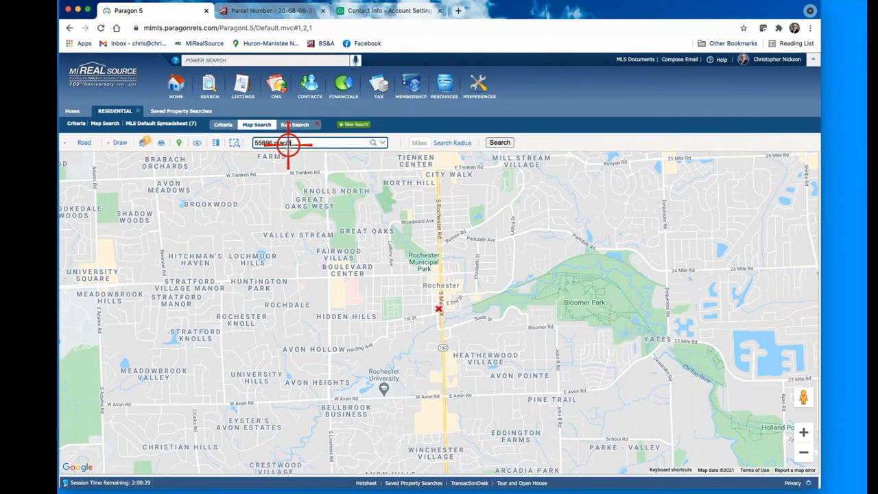
click(373, 142)
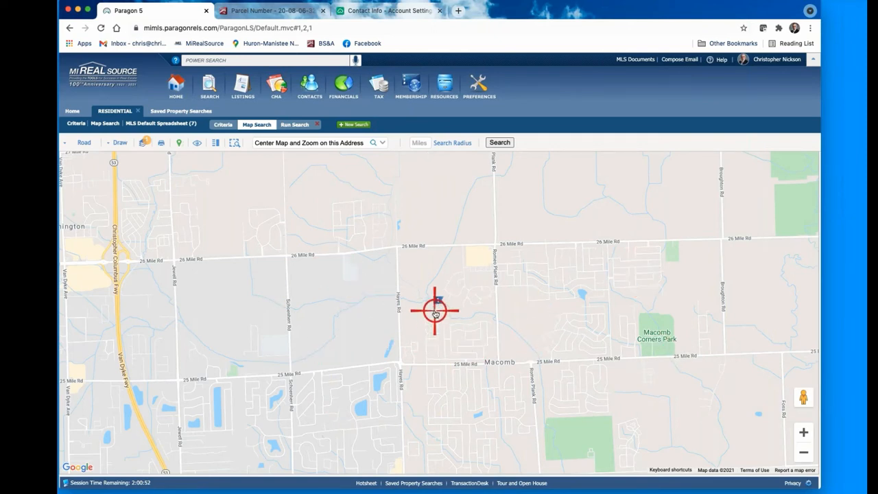
Step: Draw a four-corner polygon from Hayes Rd to Romeo Plank Rd, north of 25 Mile Rd
click(118, 143)
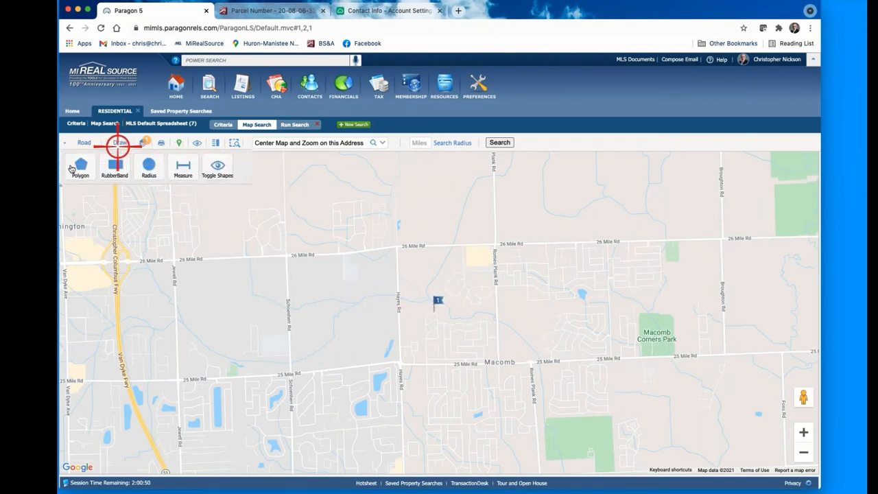
click(80, 166)
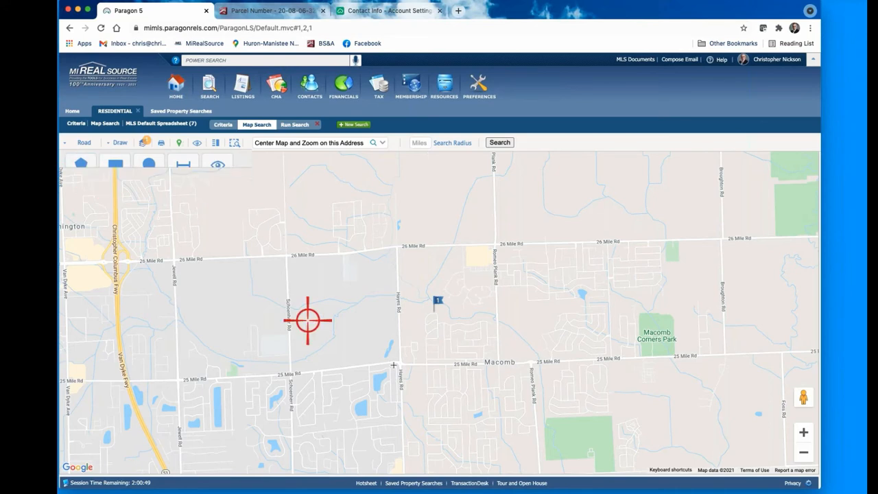
click(409, 308)
click(495, 304)
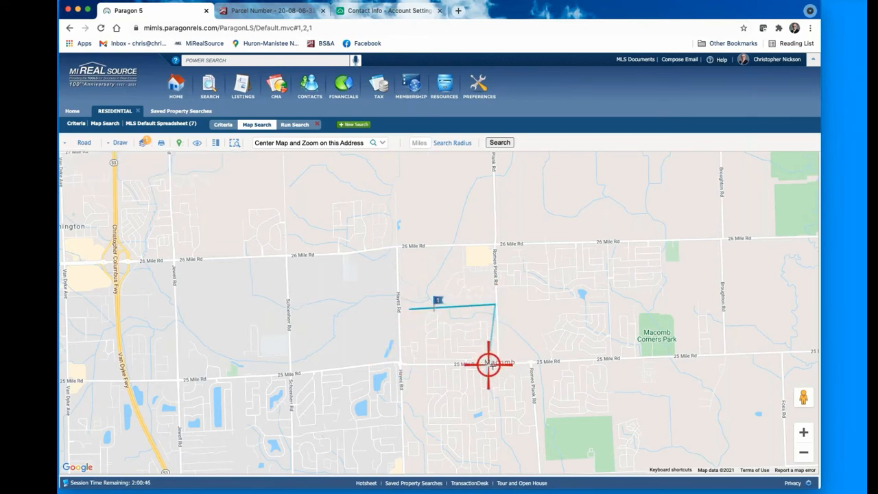
click(495, 363)
click(403, 363)
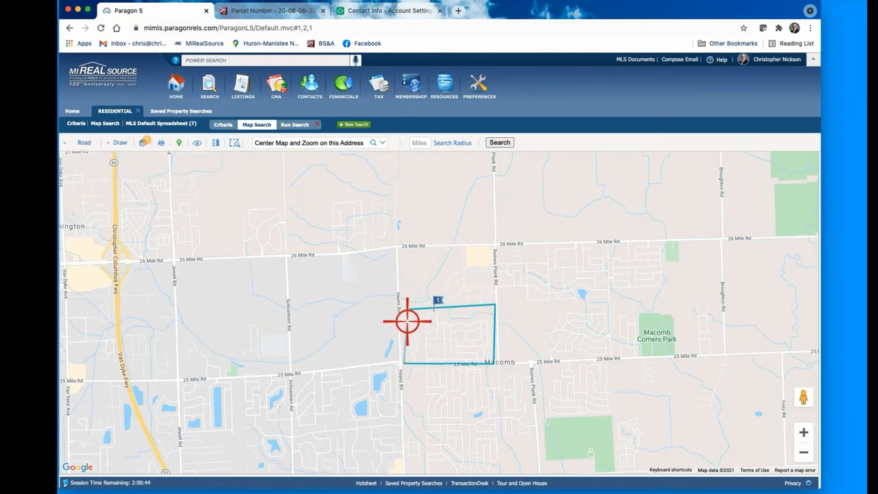
click(409, 308)
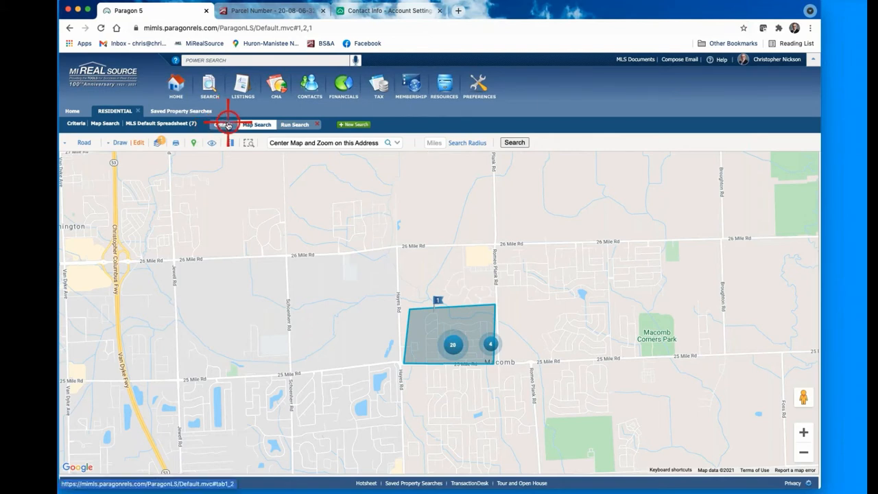
Step: Set Above Grade SqFt to a 2500 minimum and 2900 maximum in the search criteria
click(73, 124)
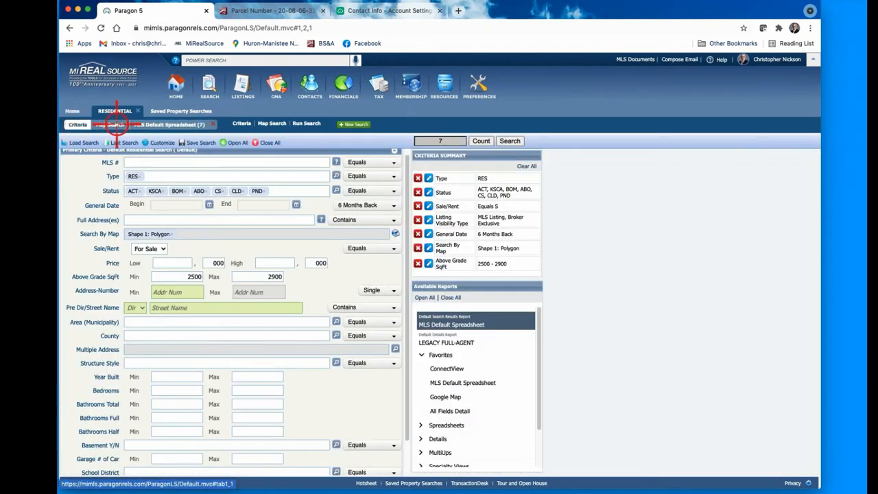
click(214, 125)
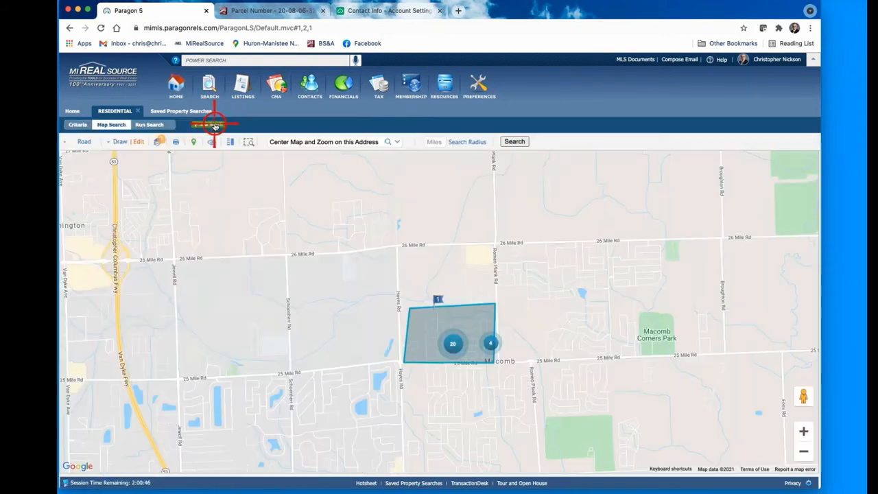
click(74, 124)
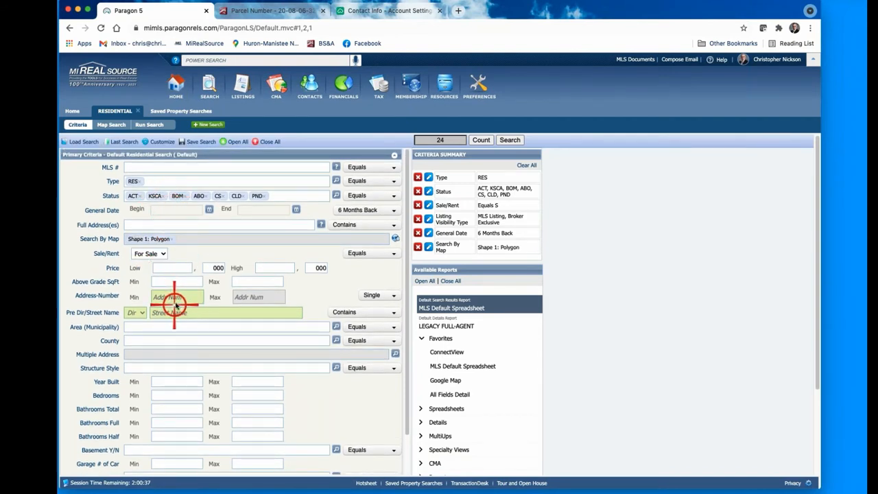
click(184, 280)
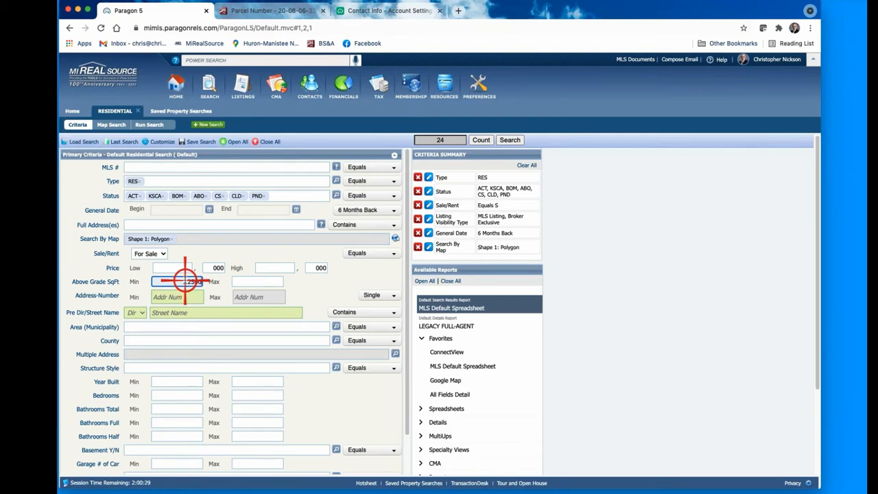
text(2500)
click(269, 282)
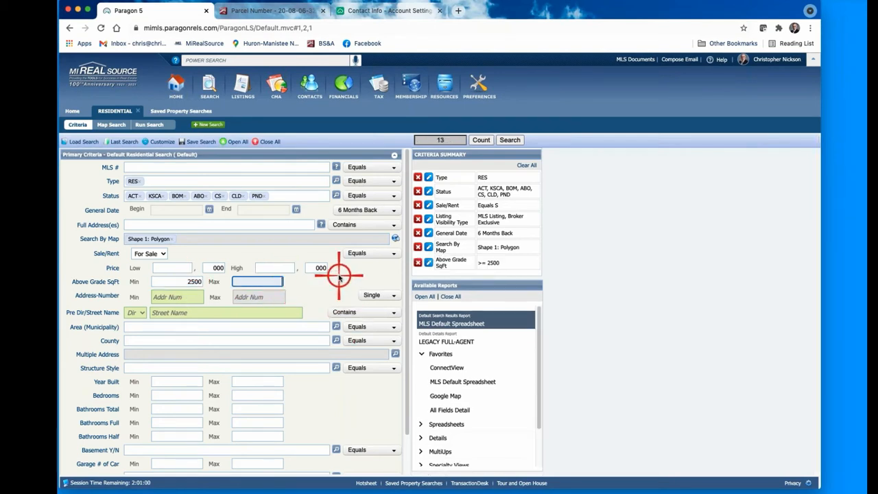
text(2900)
click(476, 140)
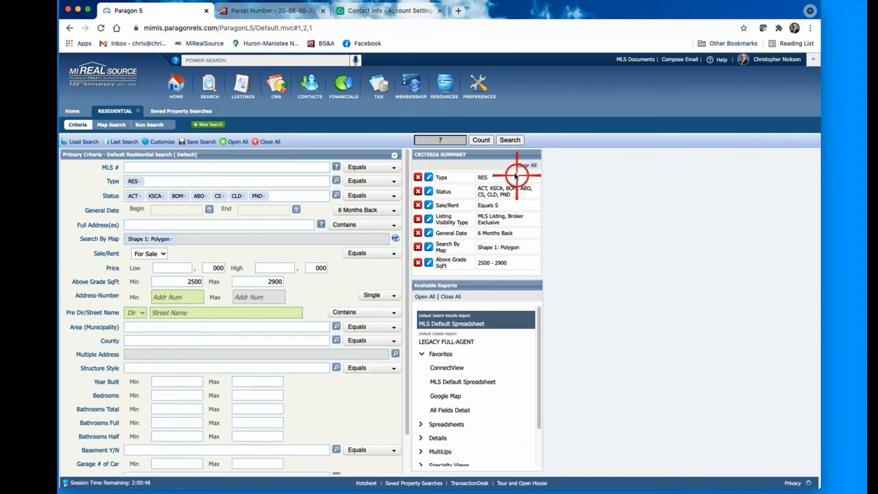
Step: Run the search to list the 7 matching listings in the MLS Default Spreadsheet
click(511, 140)
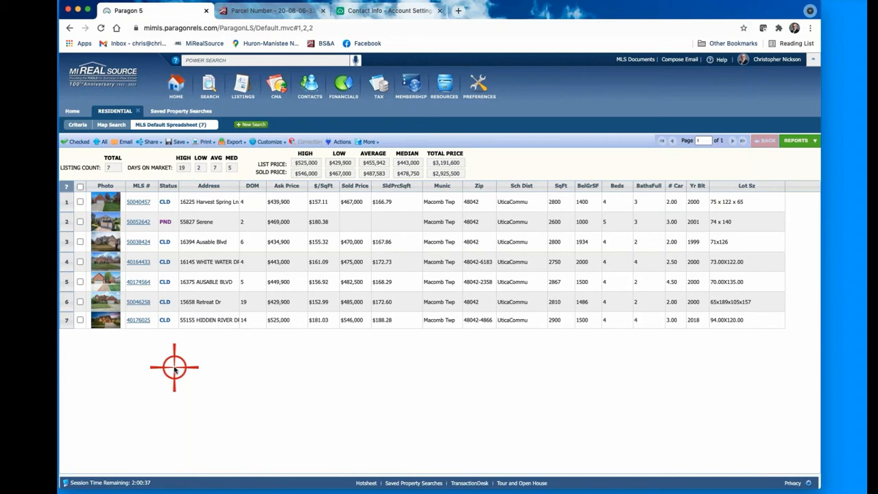
Step: Check the first listing, open its full details, and open its photo gallery
click(139, 198)
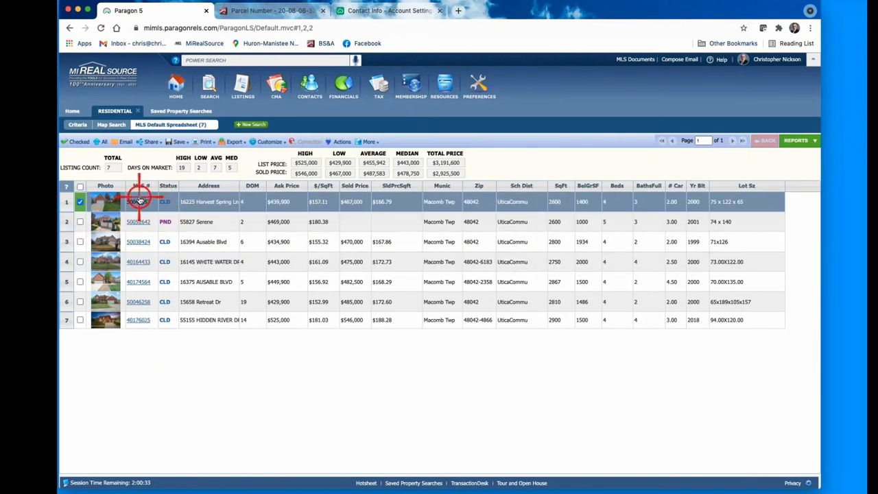
click(139, 200)
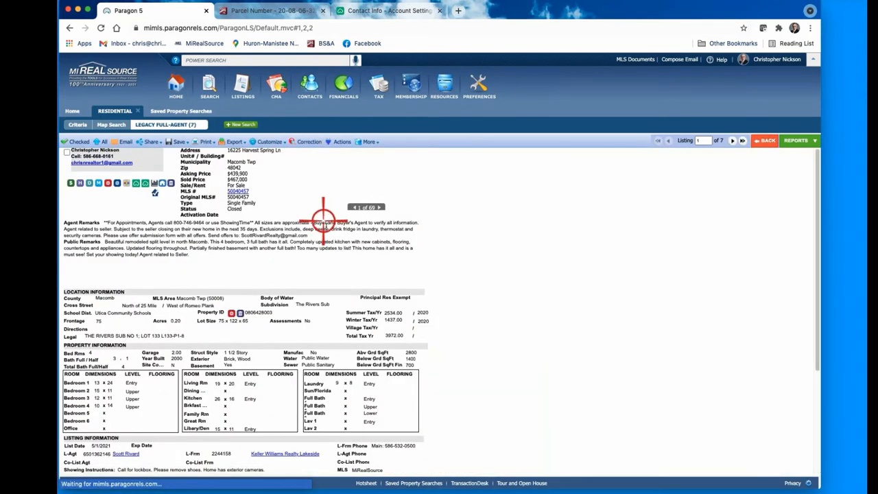
click(374, 185)
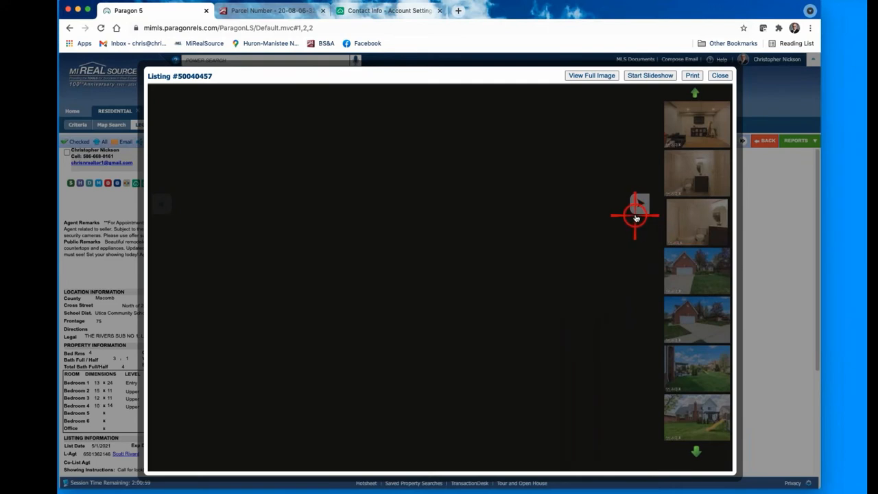
Step: Browse through twelve of the first listing's photos, then close the gallery
click(639, 203)
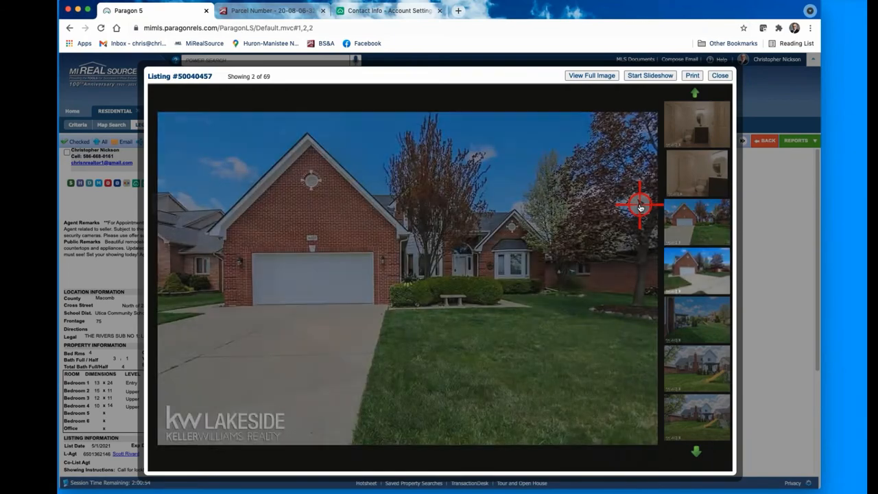
click(639, 204)
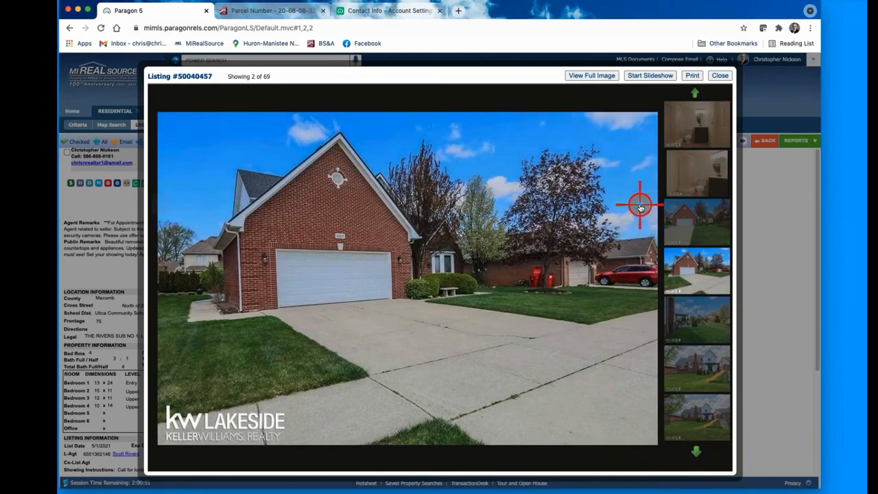
click(640, 205)
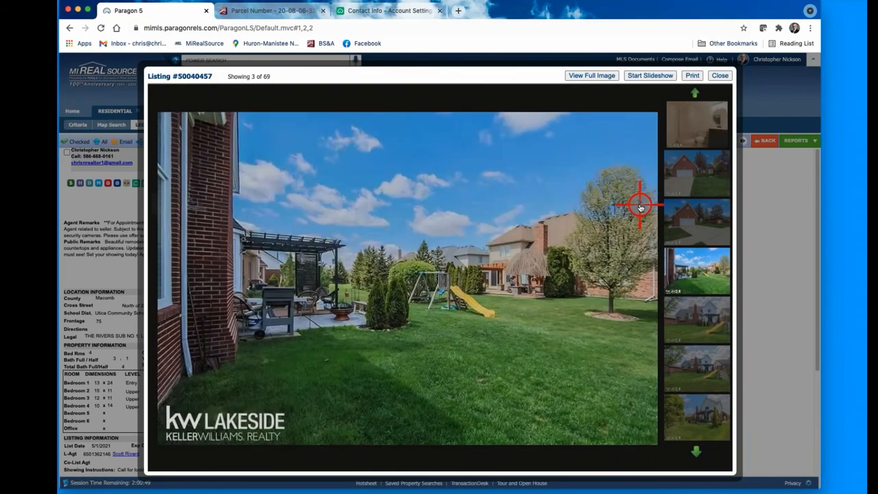
click(639, 204)
click(639, 205)
click(639, 205)
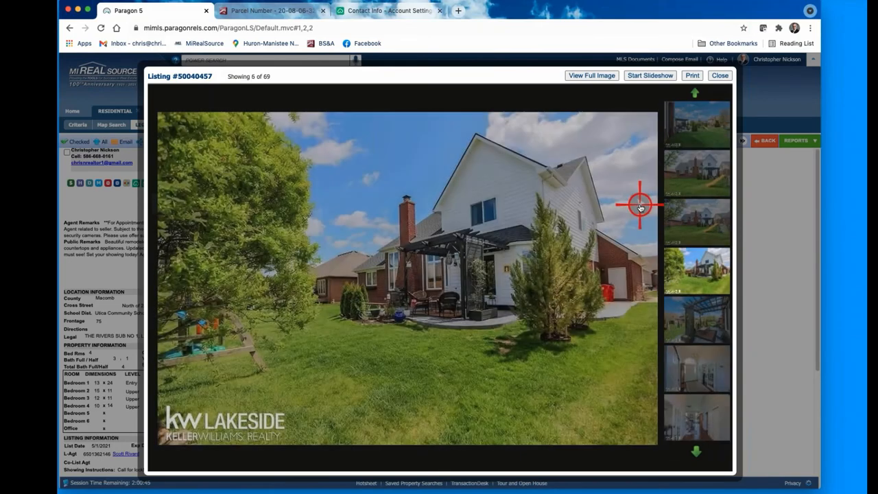
click(639, 204)
click(639, 205)
click(640, 205)
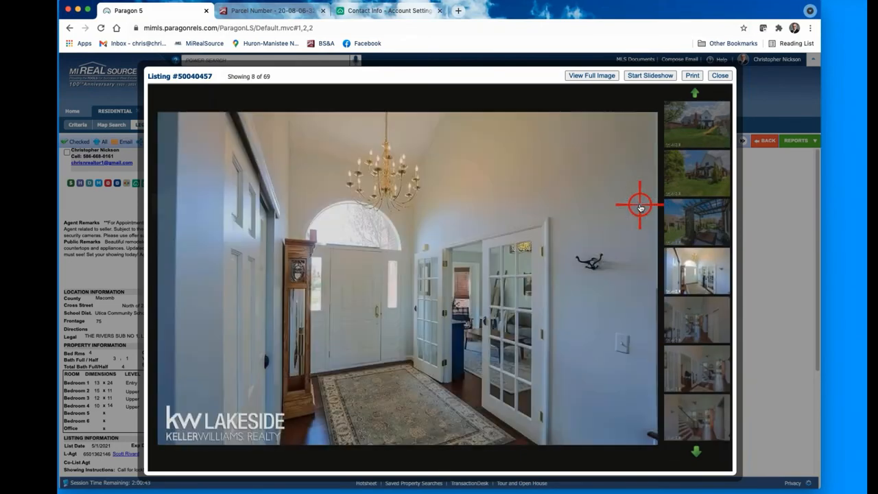
click(639, 205)
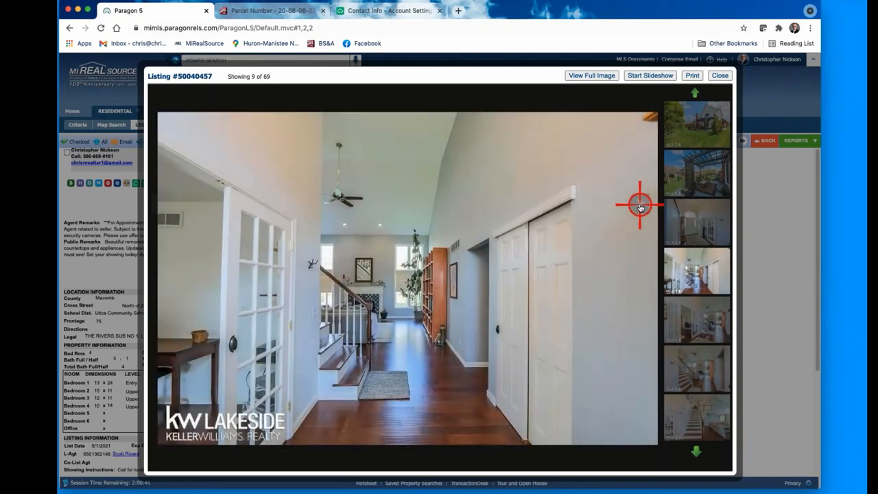
click(639, 205)
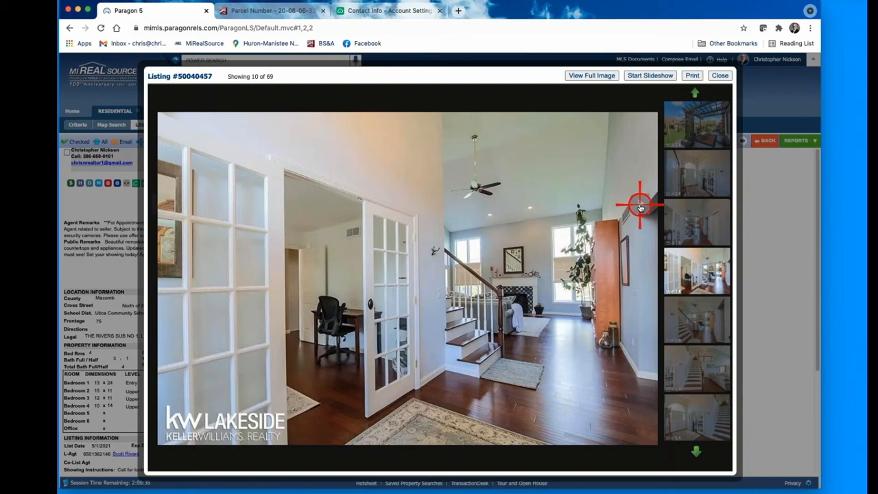
click(639, 206)
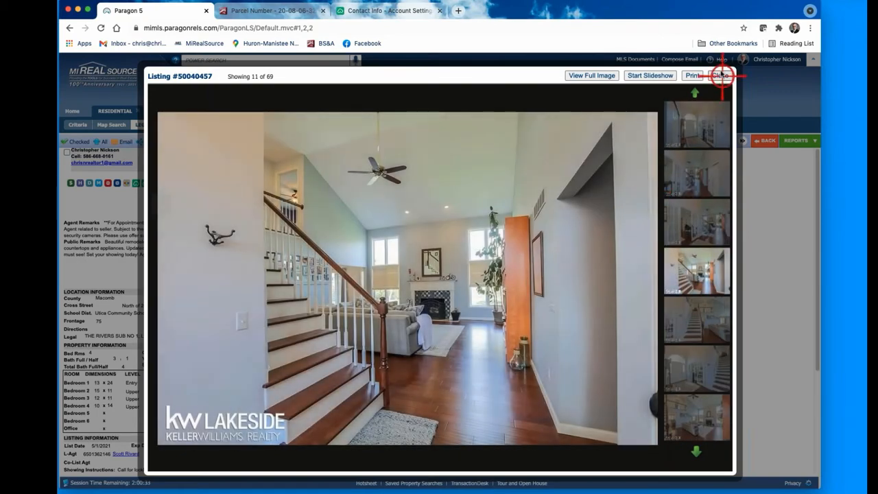
click(721, 74)
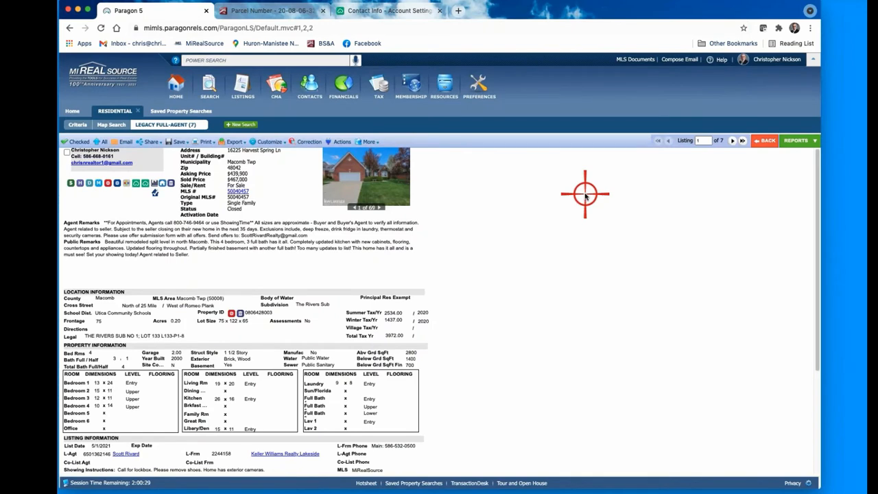
Step: Browse five photos of listing 2, close the viewer, and advance to listing 3 of 7
click(731, 140)
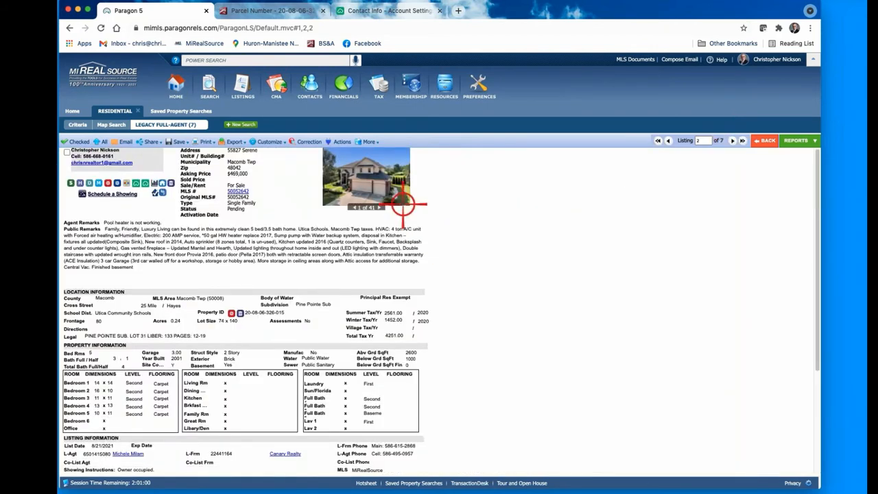
click(369, 195)
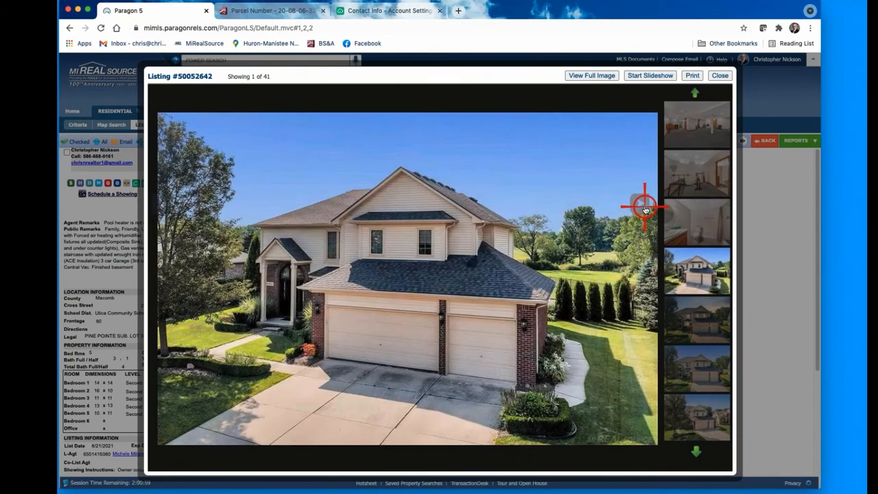
click(644, 208)
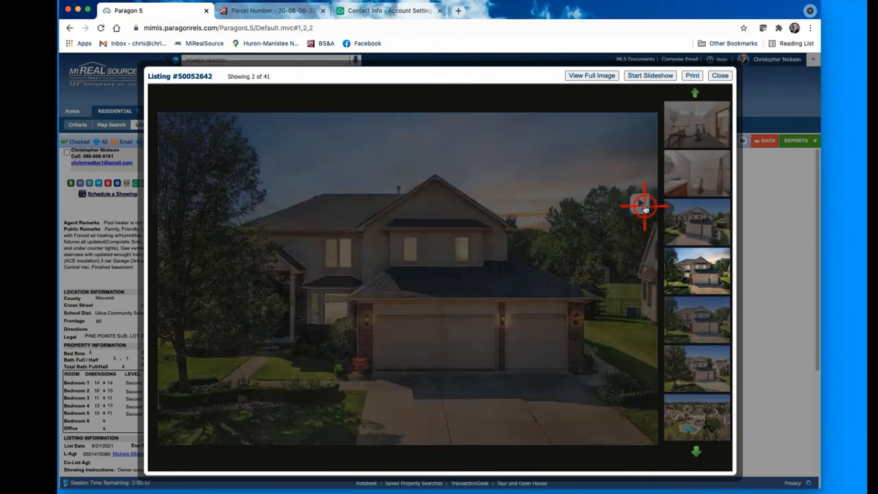
click(645, 208)
click(644, 208)
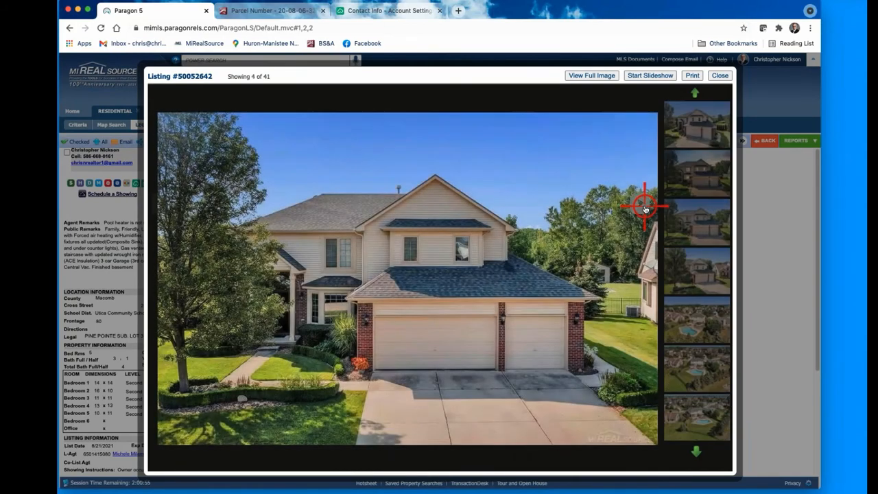
click(644, 208)
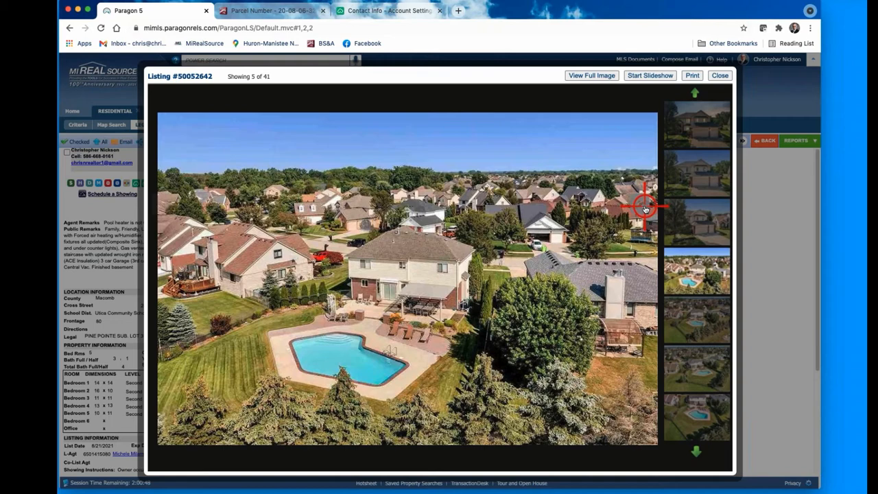
click(645, 207)
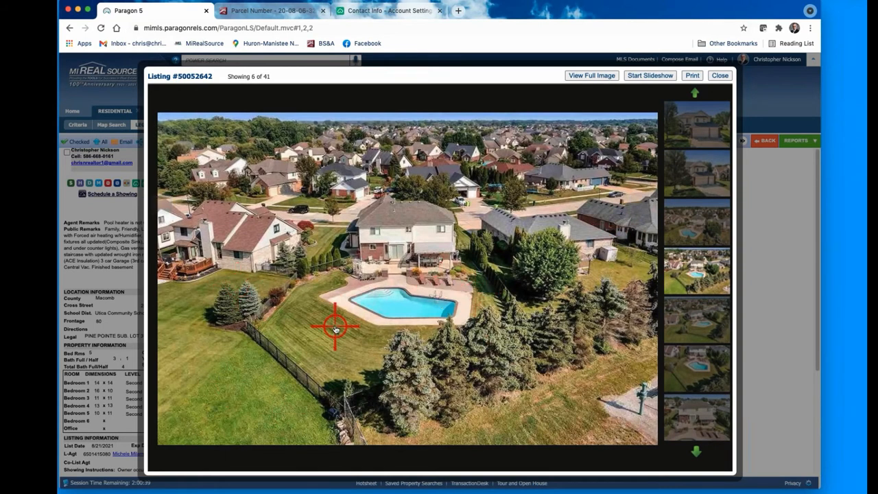
click(720, 75)
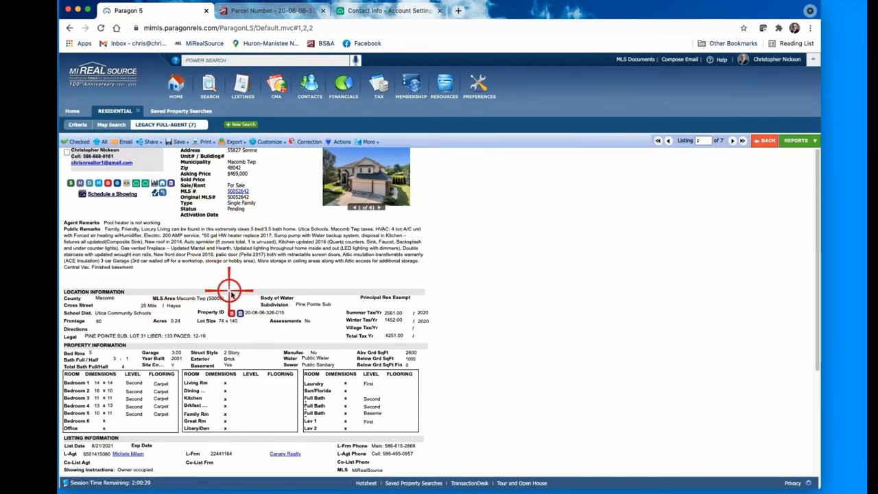
click(732, 141)
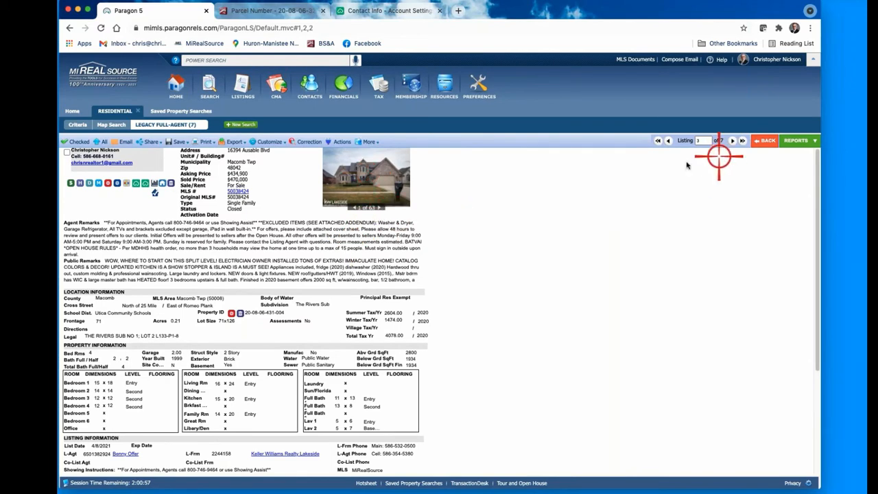
Step: Browse eight photos of listing 3, close the viewer, and return to the results spreadsheet
click(382, 178)
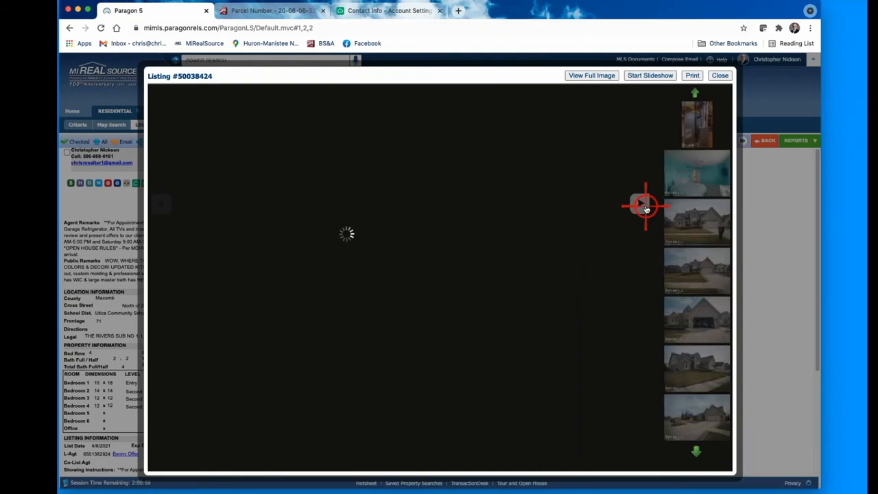
click(646, 207)
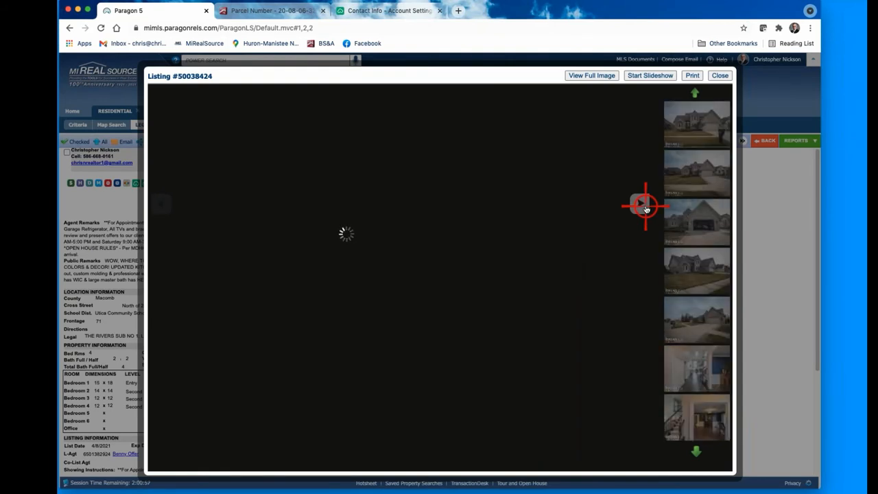
click(645, 207)
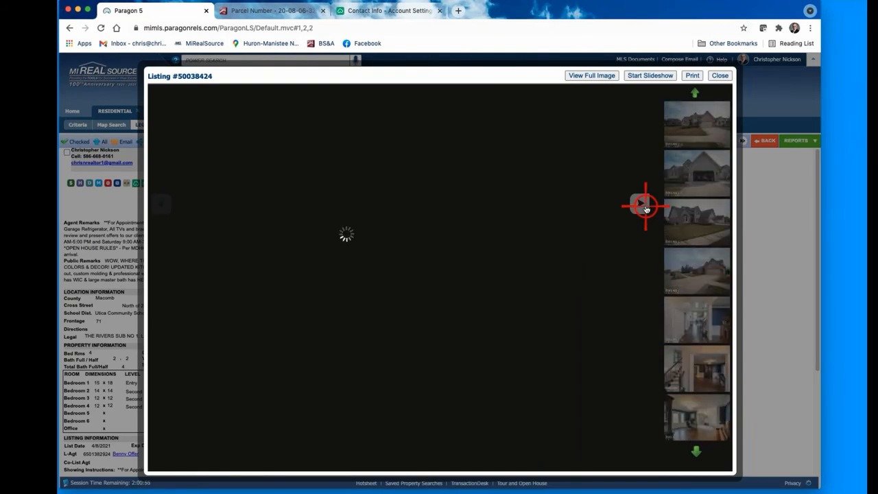
click(646, 207)
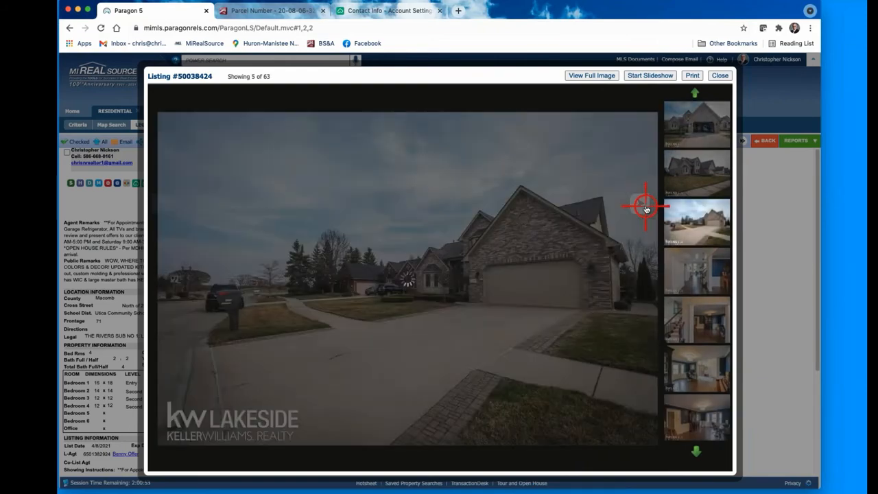
click(645, 207)
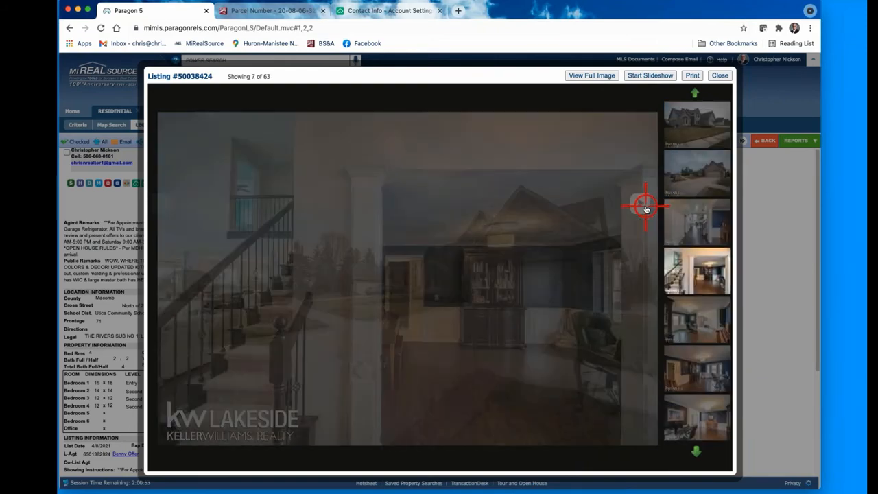
click(645, 206)
click(645, 207)
click(645, 206)
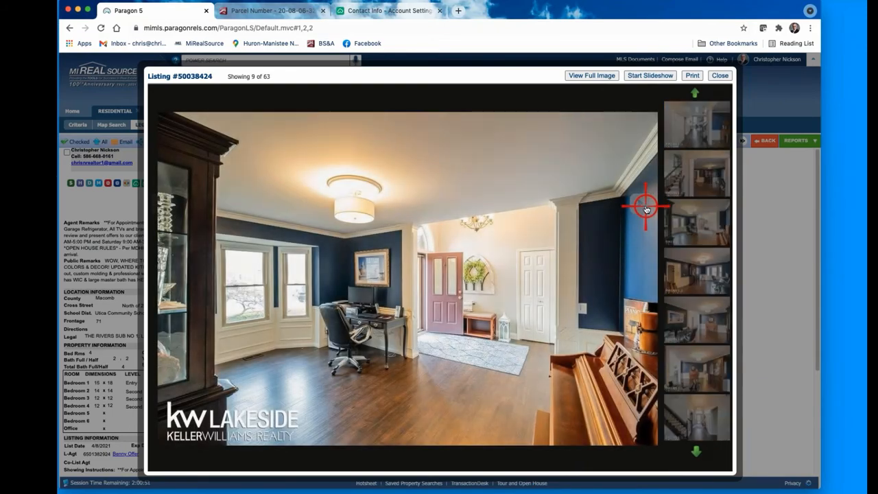
click(645, 206)
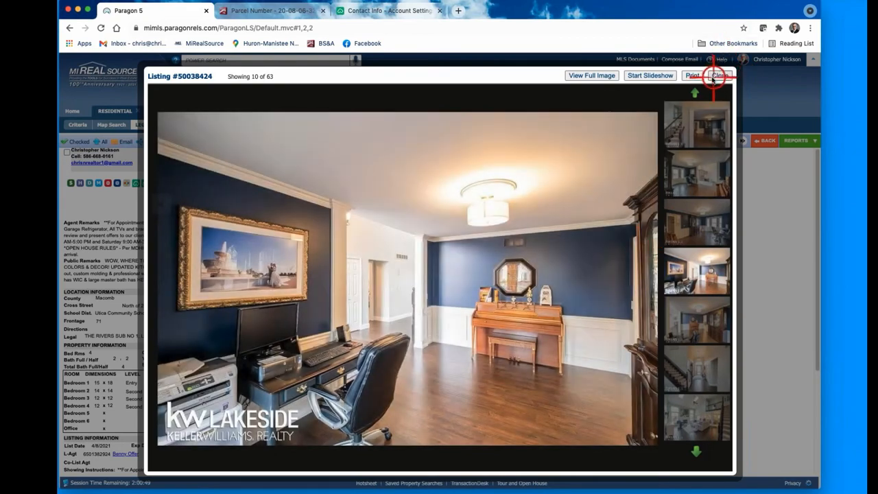
click(719, 75)
click(763, 141)
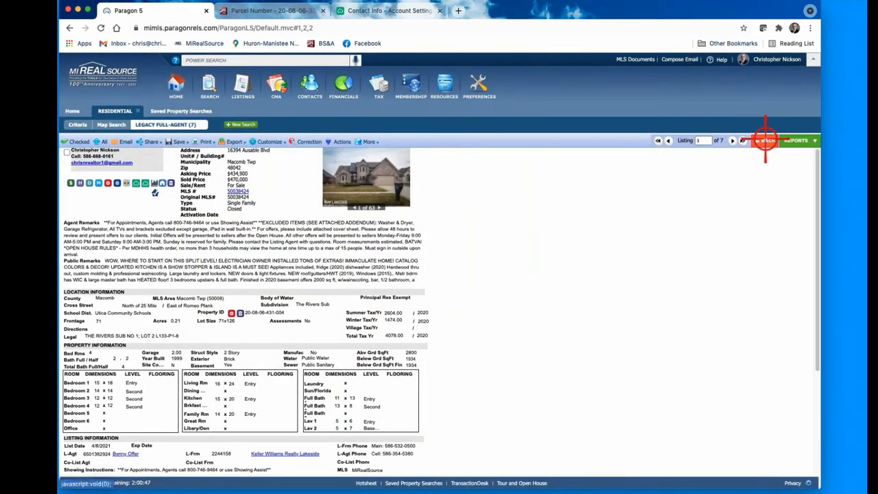
Step: Tick the checkboxes for rows 1, 7 and 5 in the results spreadsheet
click(79, 202)
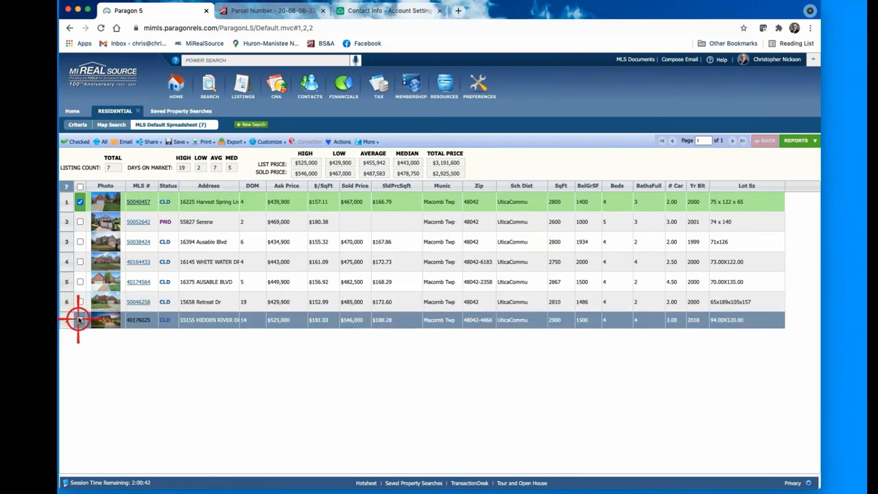
click(80, 319)
click(80, 282)
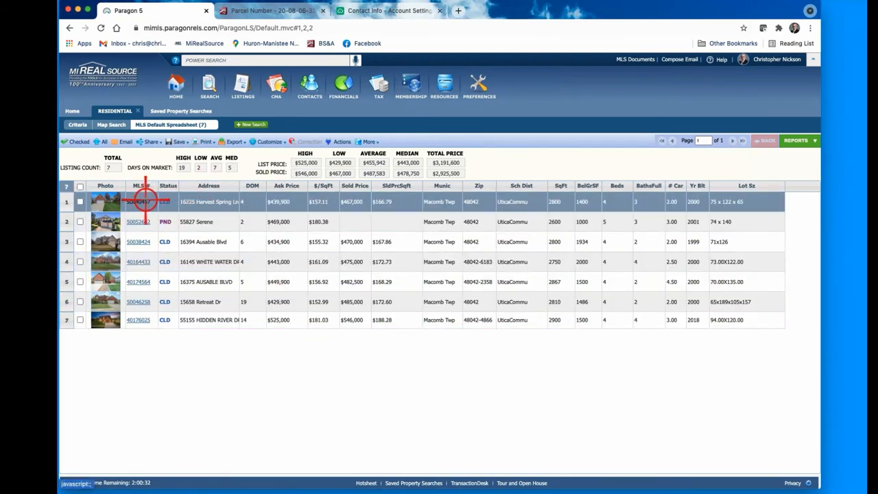
Step: Open listing 1's details, mark it checked, then mark the next displayed listing checked too
click(140, 201)
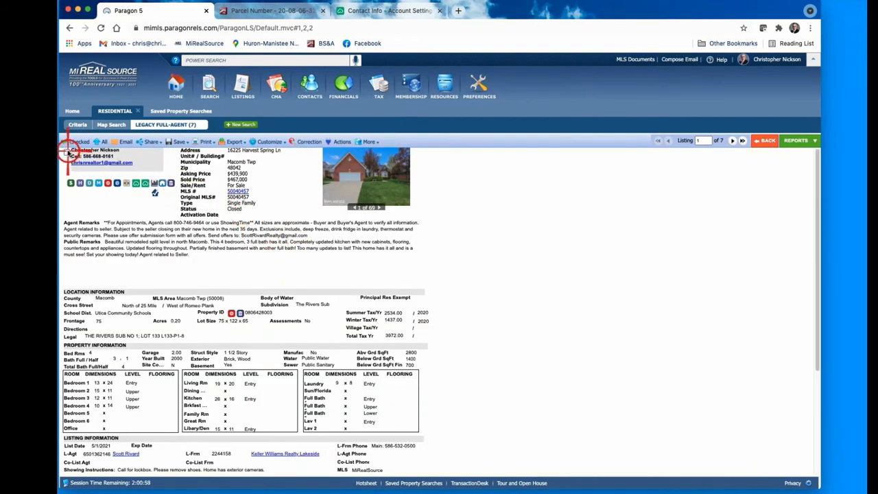
click(67, 152)
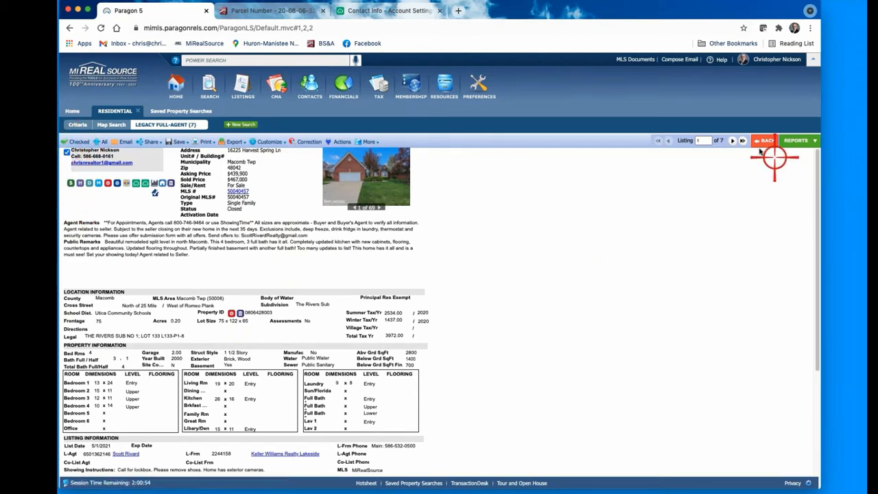
click(733, 140)
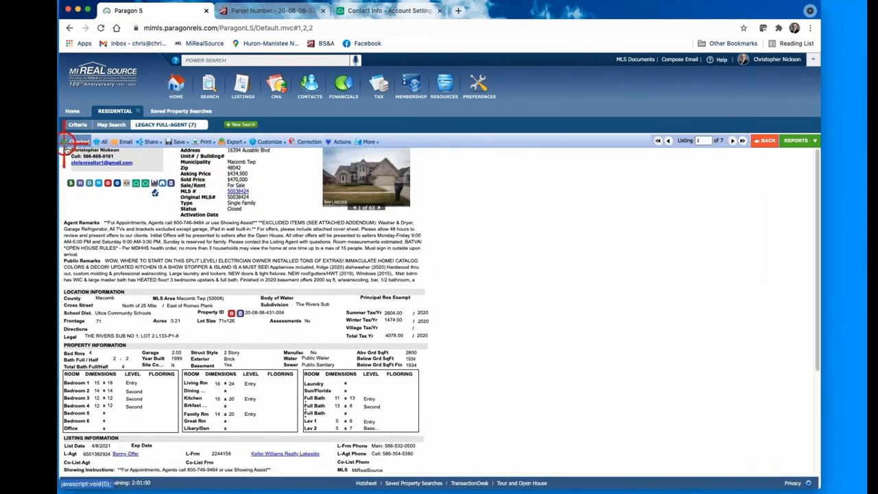
click(67, 151)
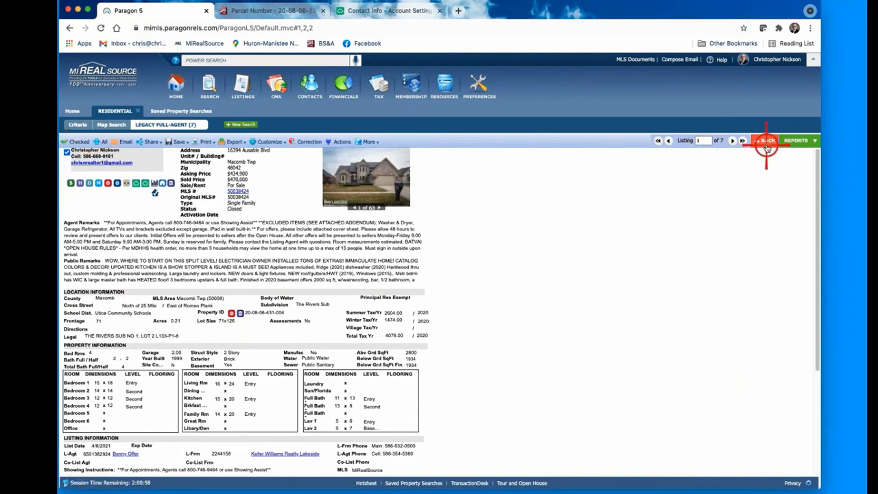
Step: Back in the spreadsheet, tick the checkboxes for rows 1, 3, 5, 6 and 7
click(731, 140)
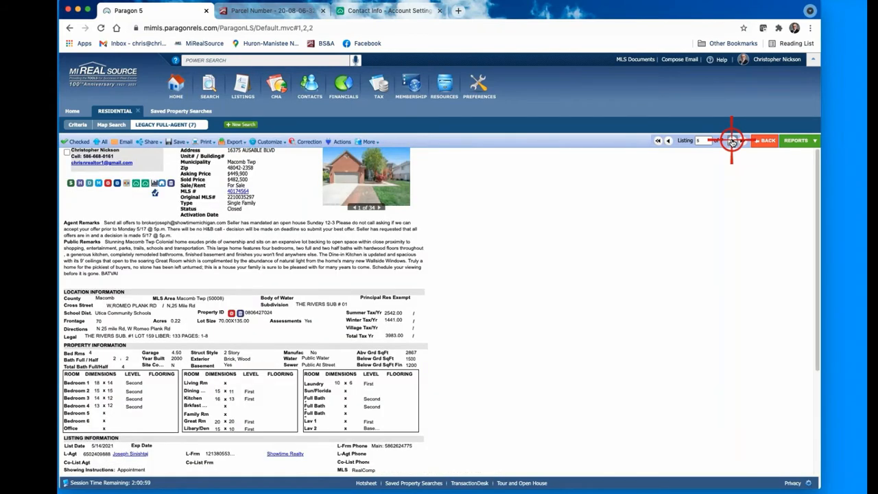
click(764, 140)
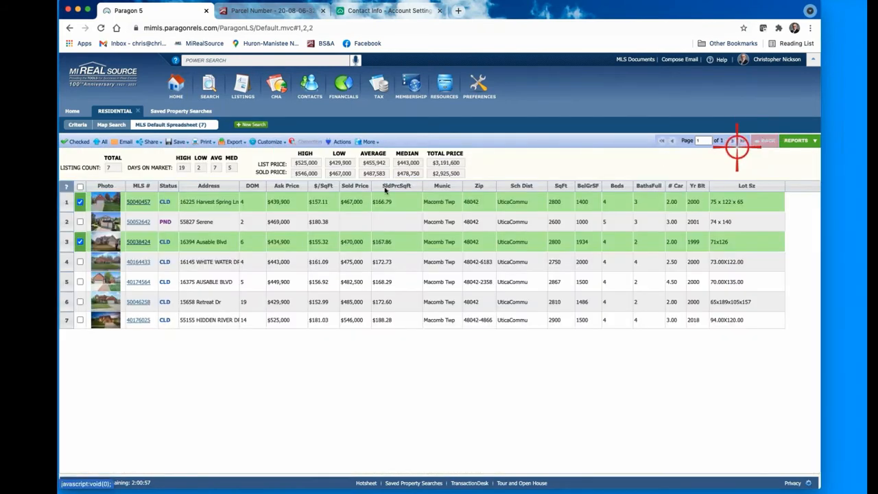
click(80, 201)
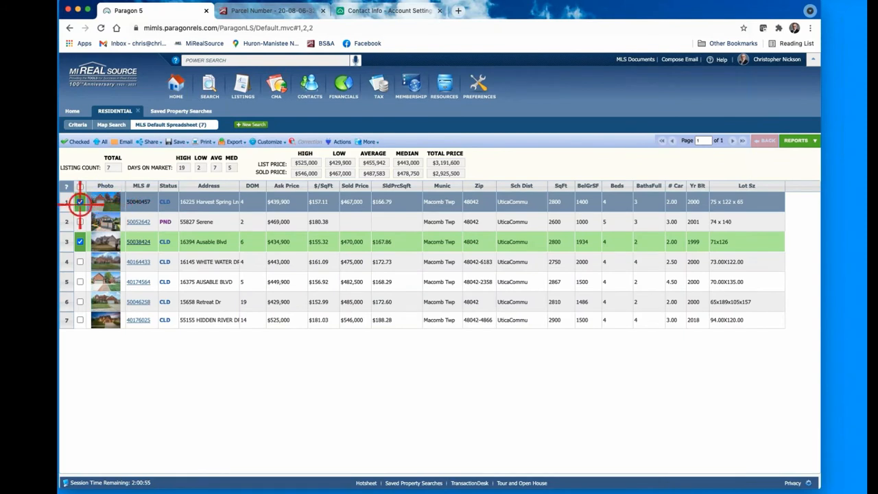
click(80, 242)
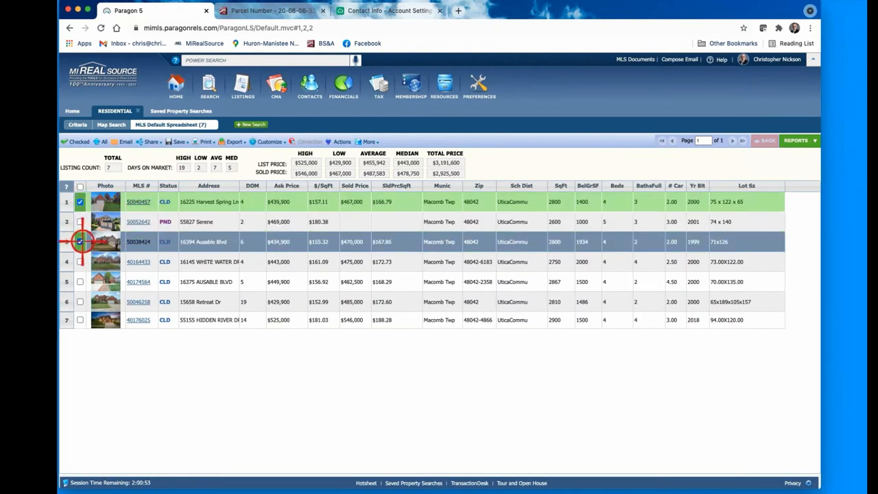
click(80, 281)
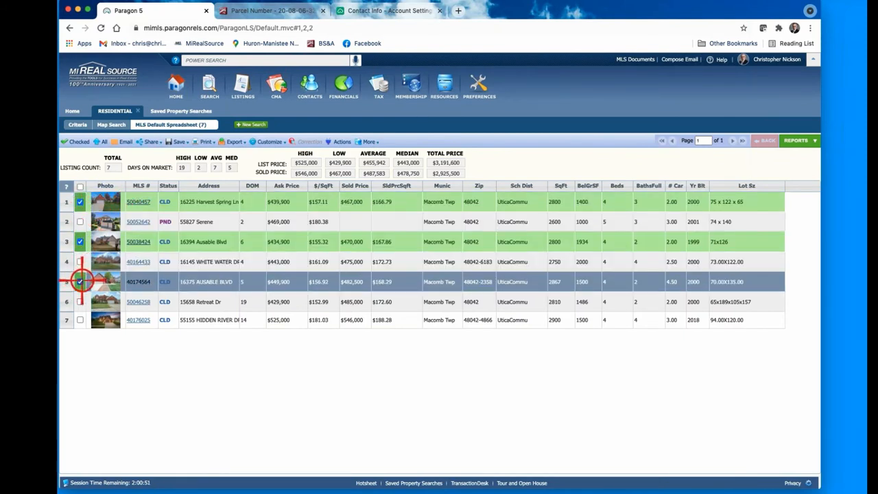
click(79, 301)
click(80, 319)
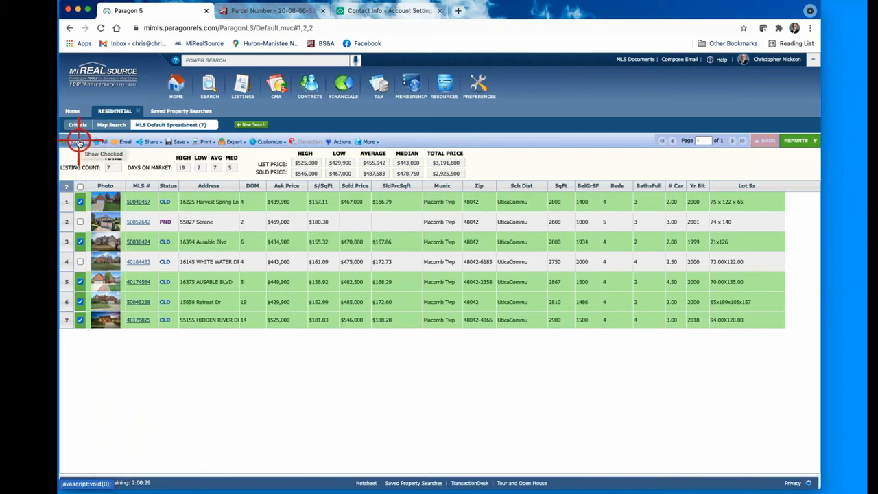
Step: Show only the five checked listings, then open the Save dropdown
click(79, 142)
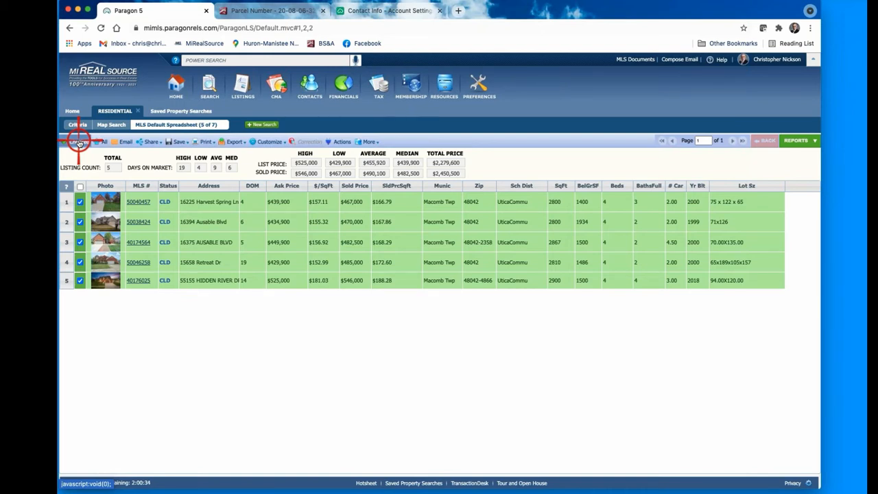
click(181, 141)
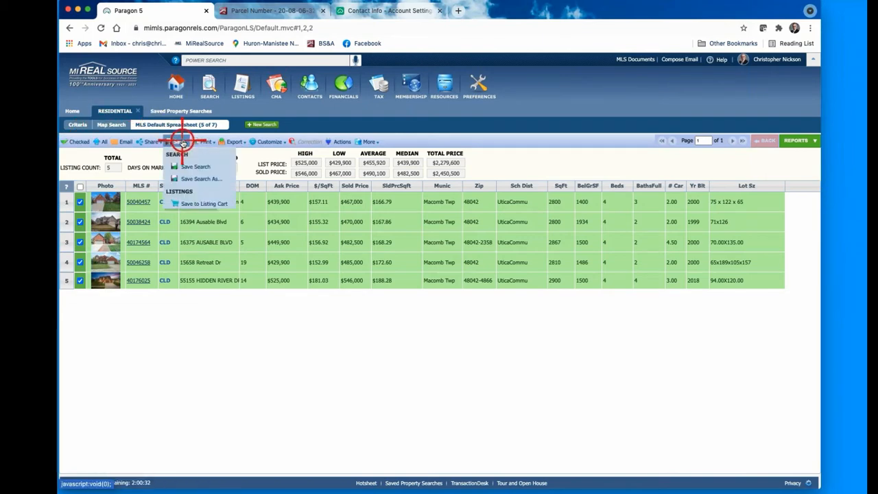
Step: Save the search under the name CMA-8/20/21 followed by the client's surname, replacing RESIDENTIAL
click(198, 178)
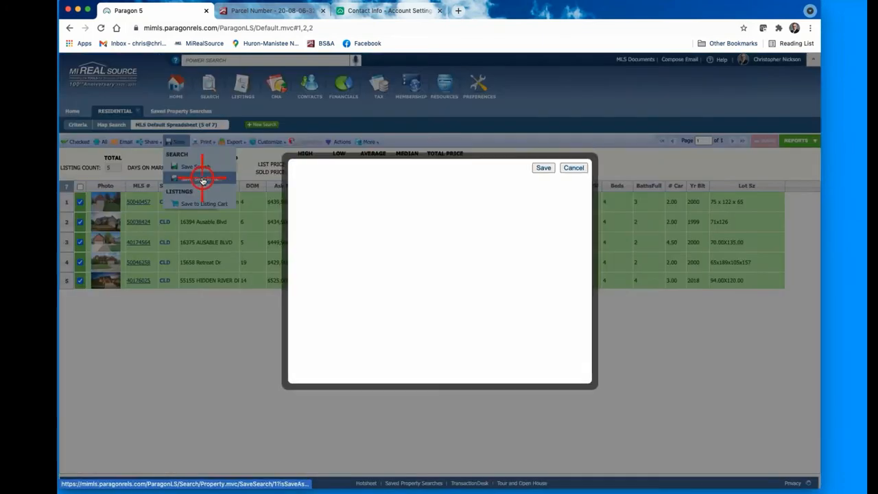
click(384, 237)
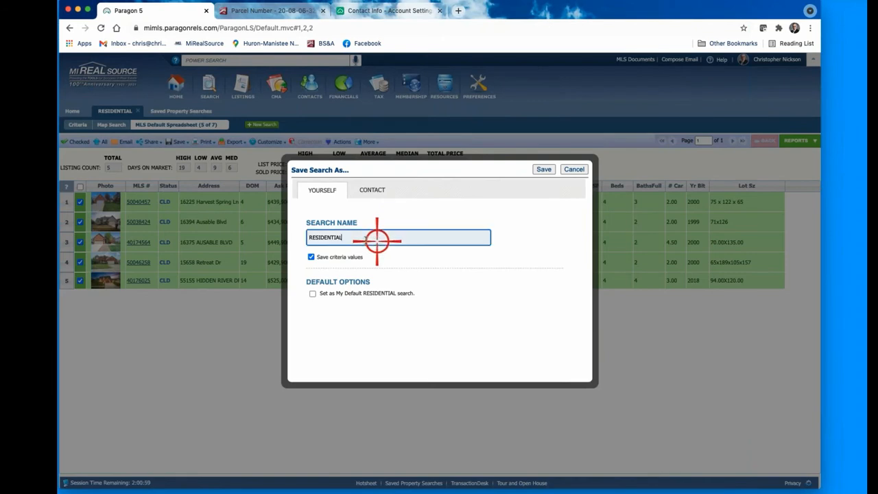
drag(384, 237, 283, 234)
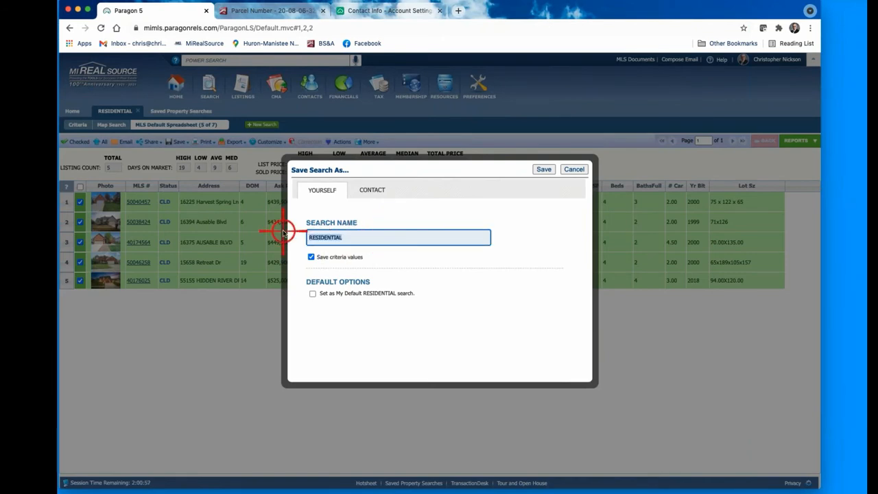
text(CMA-8/20/21_)
text(KRAMER)
click(540, 169)
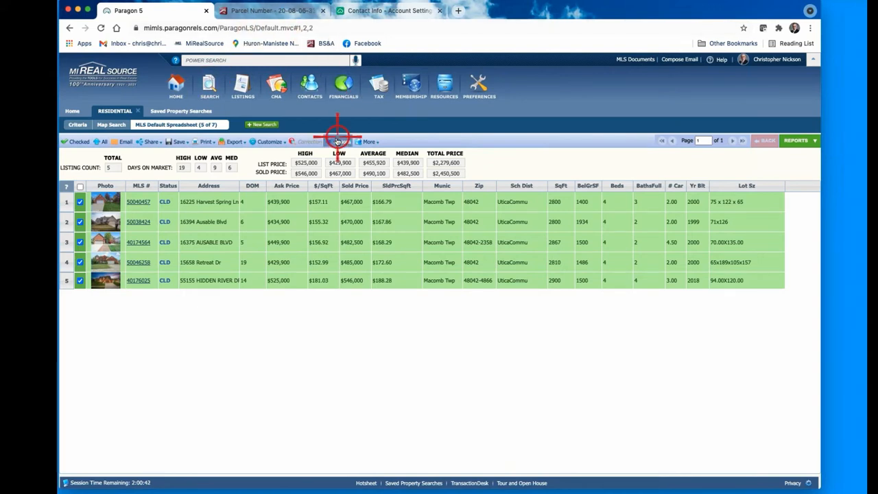
Step: Check the parcel's general information, return to Paragon 5, and close the Cloud CMA settings tab
click(287, 11)
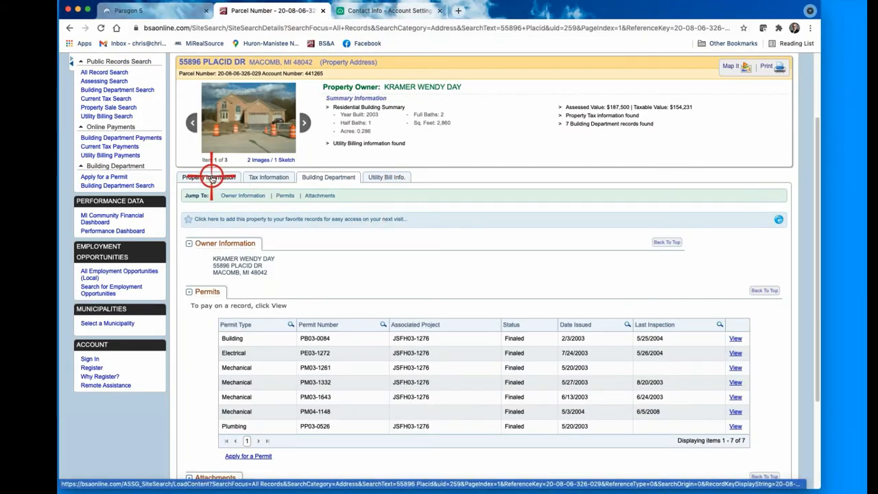
click(200, 177)
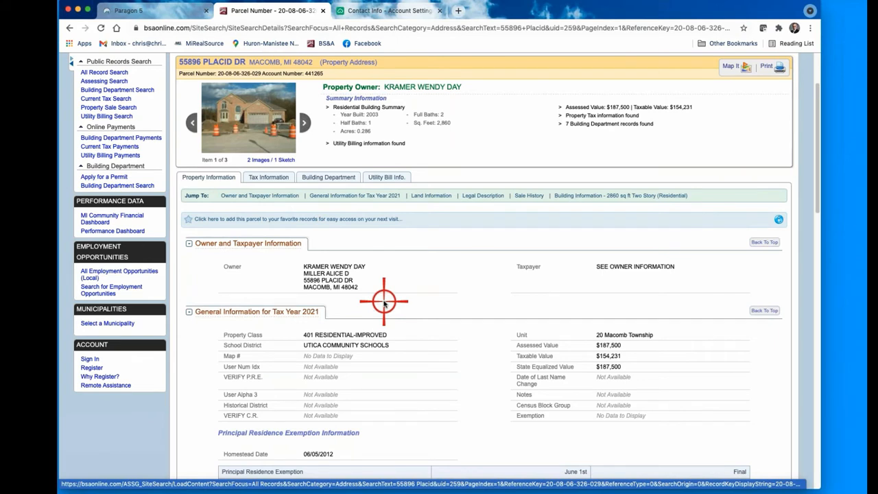
click(168, 12)
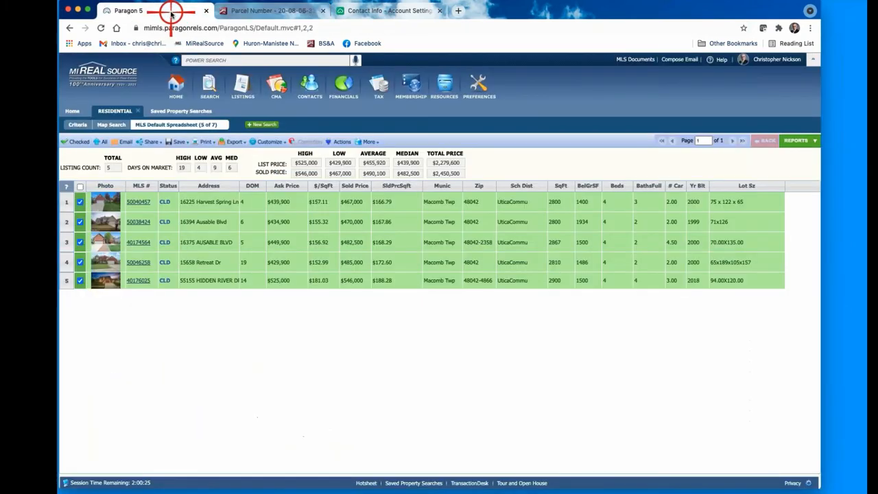
click(440, 11)
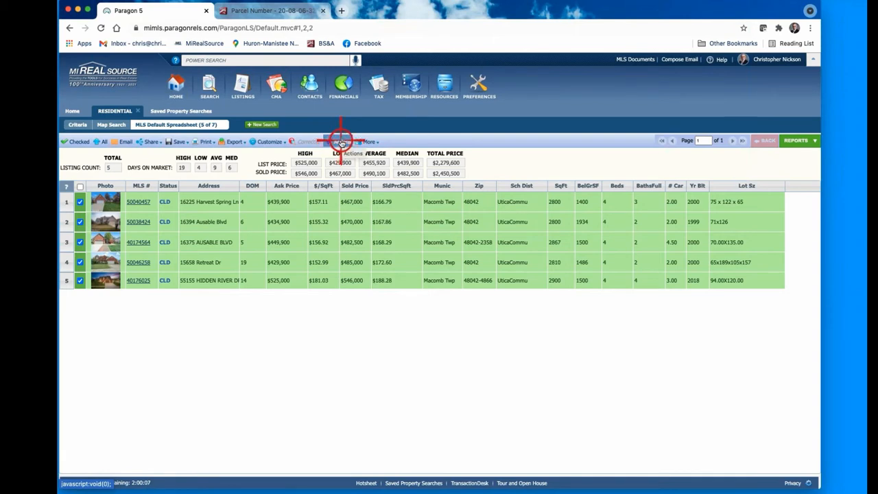
Step: Send the five checked listings to Cloud CMA using Actions > Cloud CMA: CMA
click(342, 142)
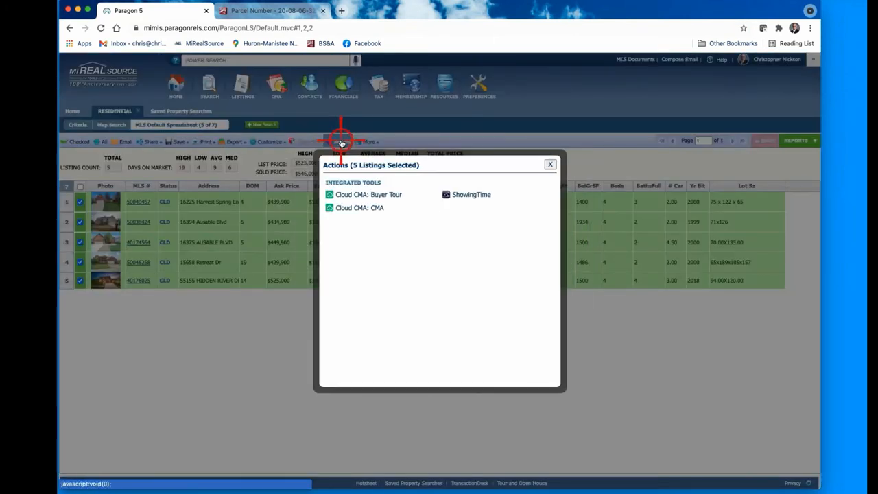
click(356, 210)
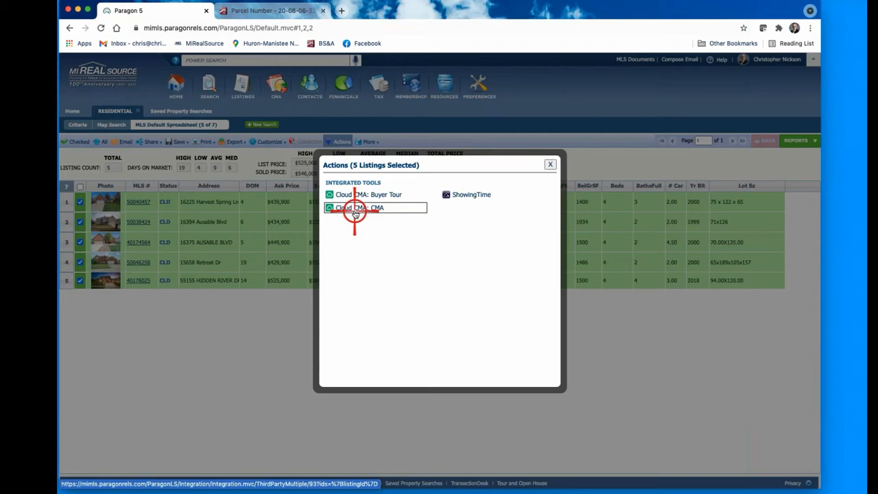
click(355, 212)
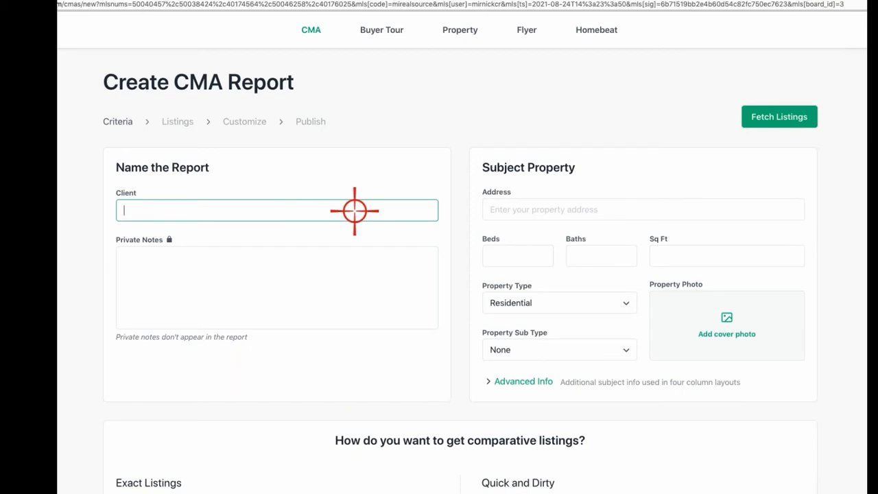
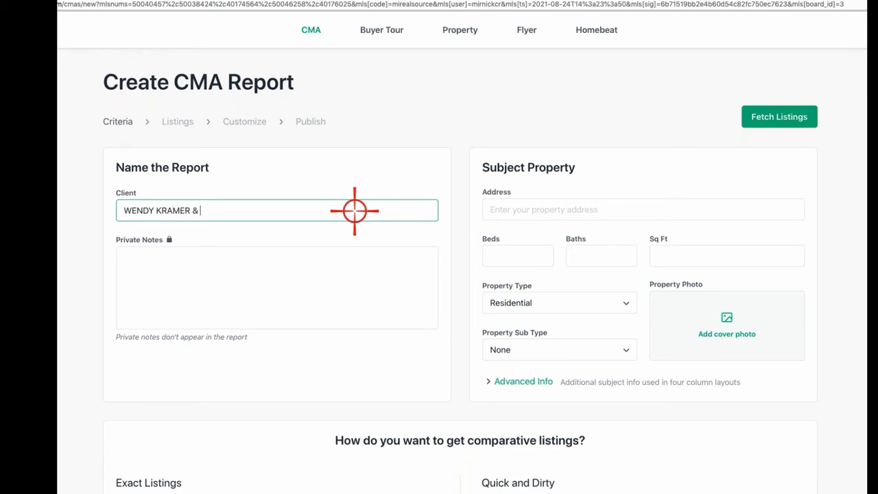
Step: Enter both clients' full names in the Client field, then move on to the Address field
text( MI)
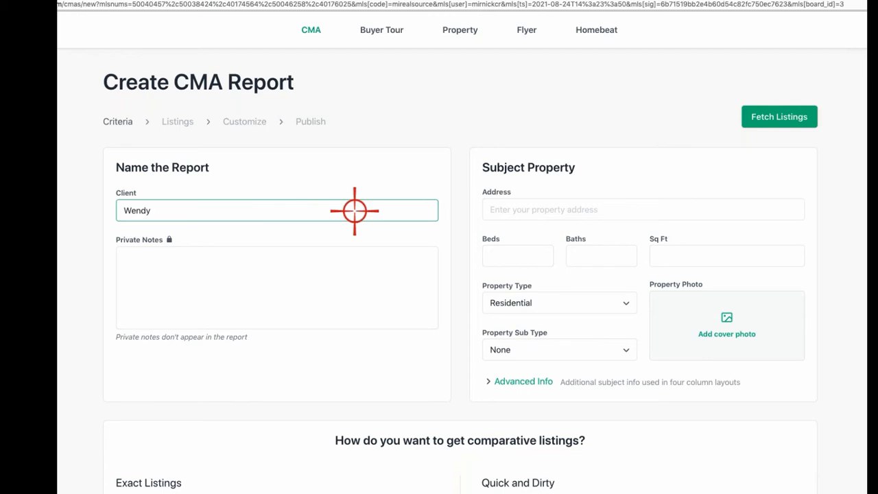
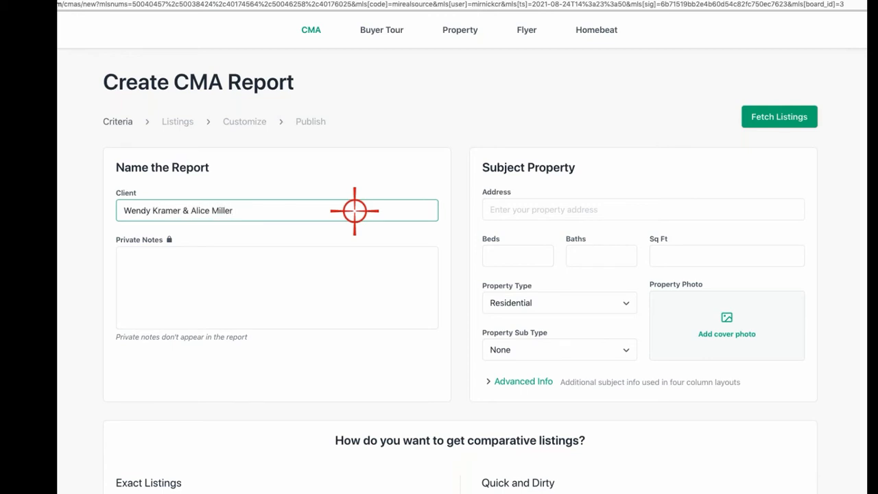
click(215, 282)
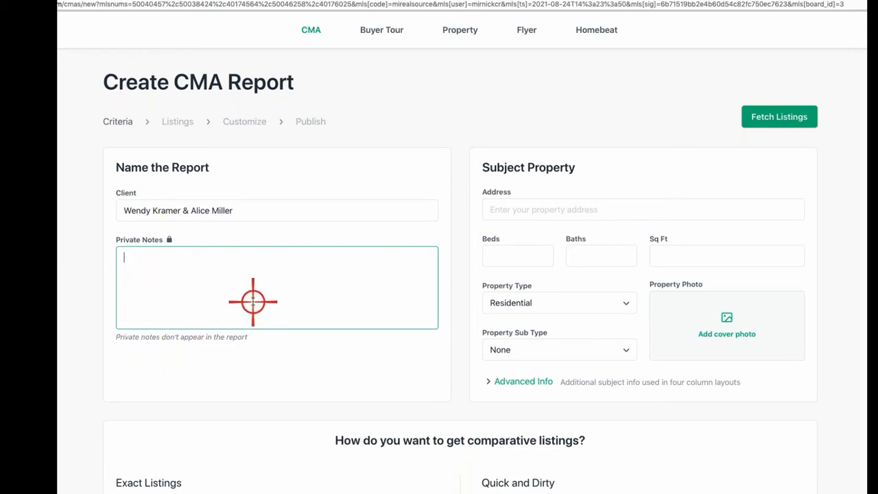
click(510, 207)
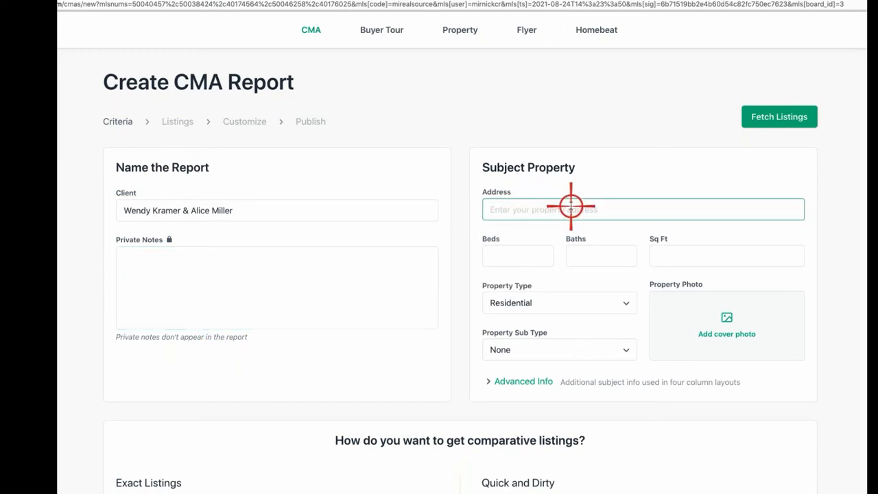
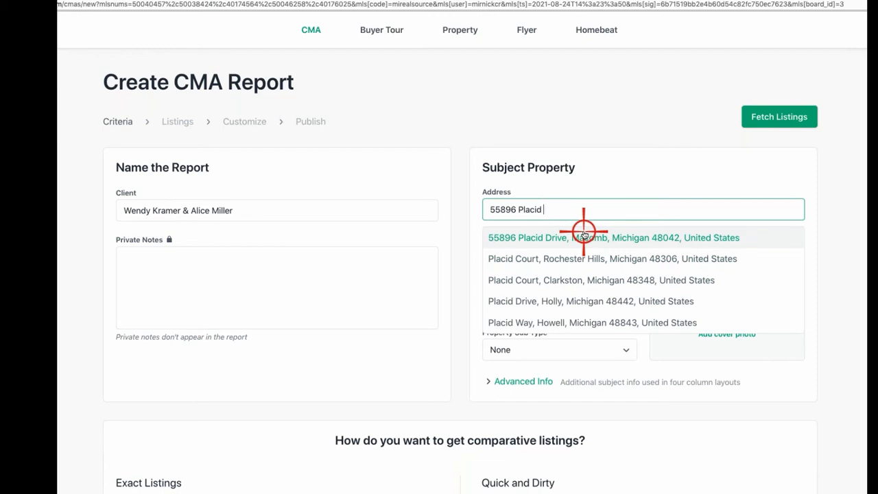
Step: Pick the subject property's address from the suggestions, set Beds to 3, and expand Advanced Info
click(583, 236)
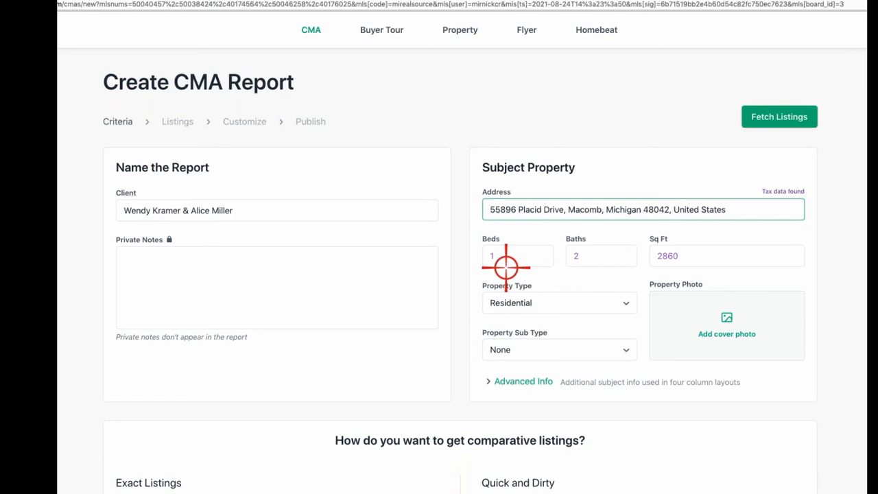
click(509, 259)
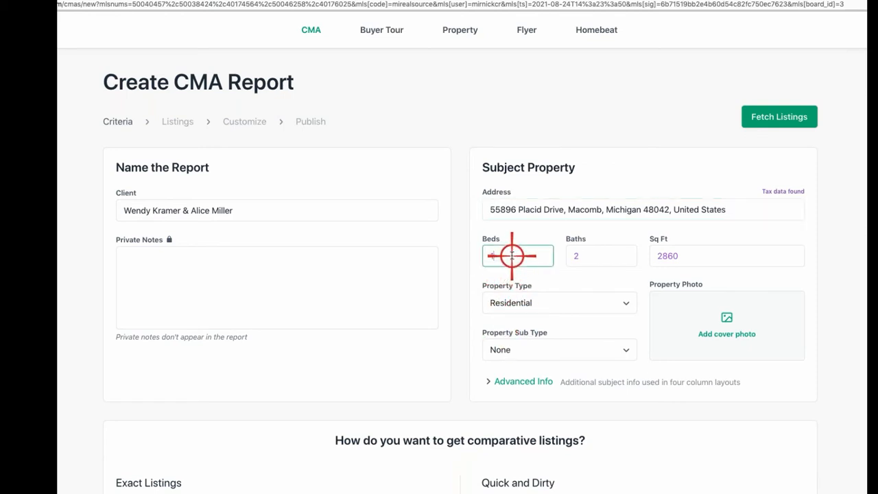
text(3)
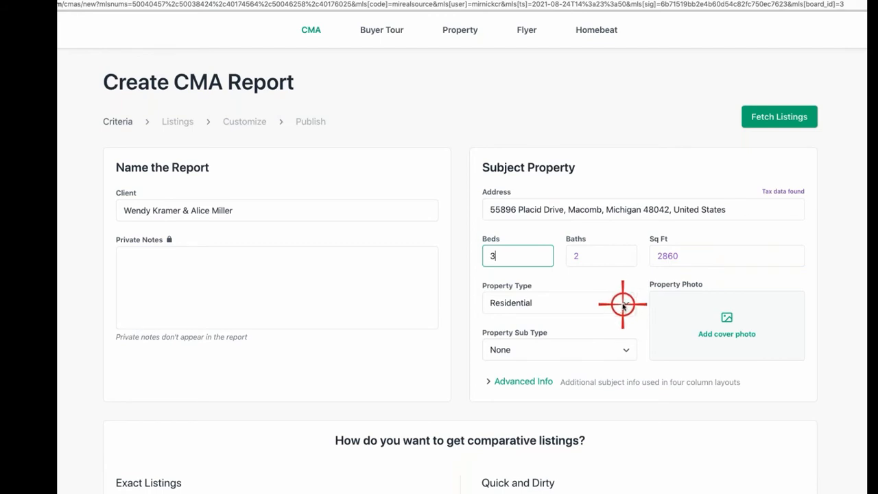
click(509, 381)
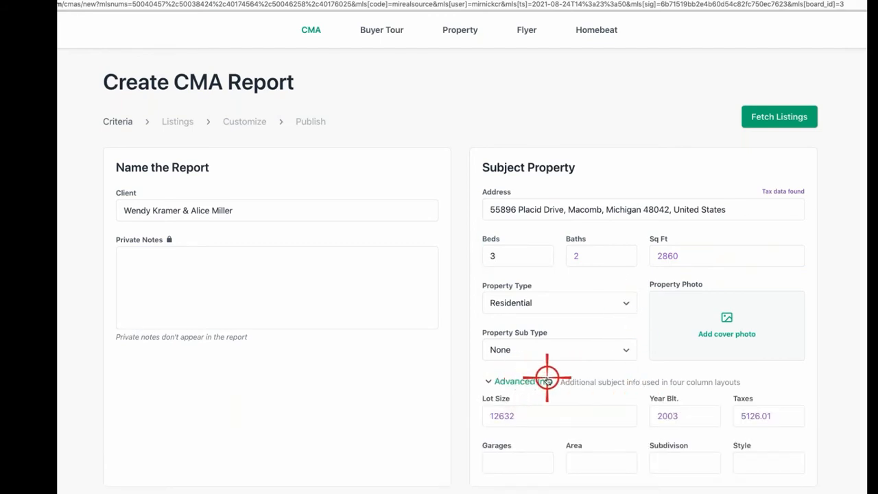
scroll(546, 377, down, 1)
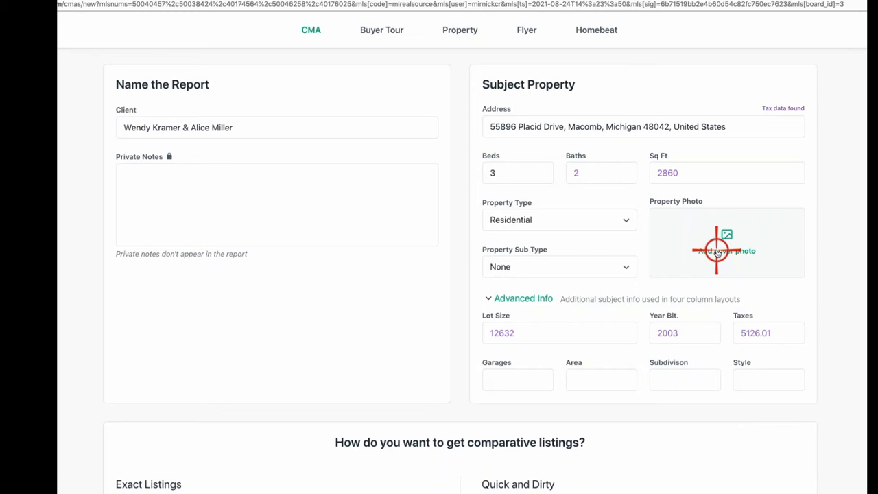
scroll(717, 244, down, 3)
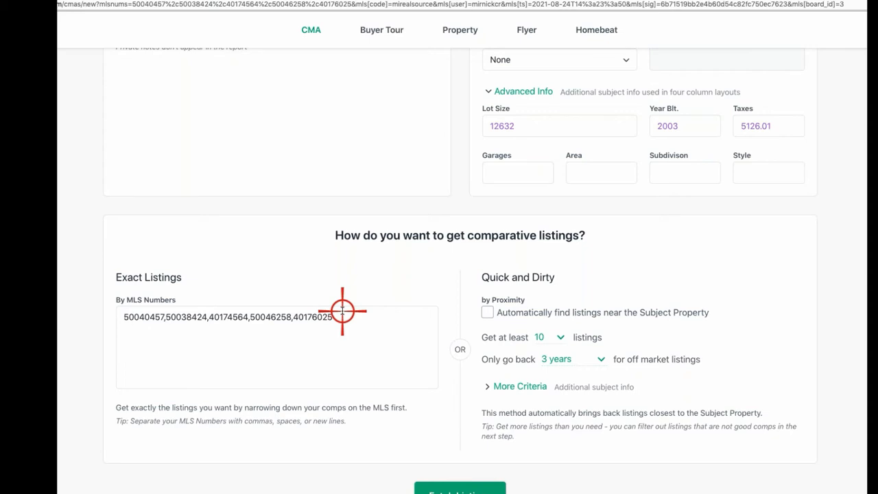
scroll(439, 391, down, 1)
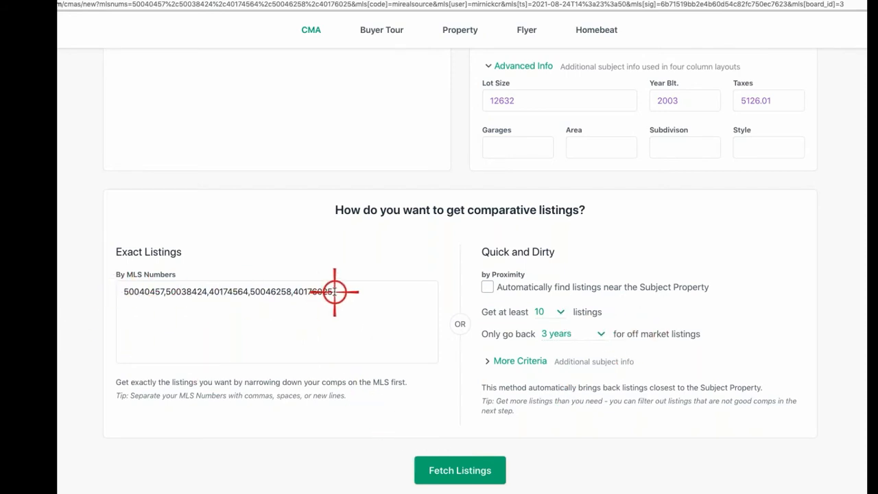
Step: Fetch the five sold comparables and scroll down to the Subject Property and Listings sections
click(468, 472)
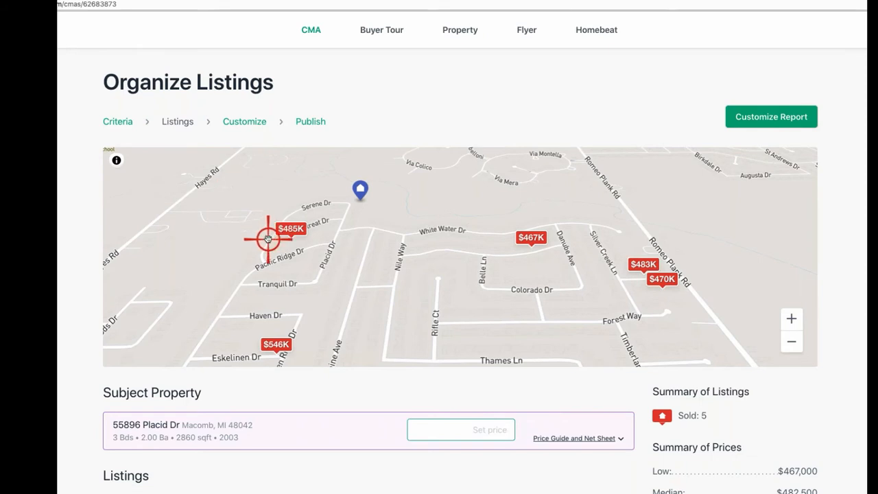
scroll(266, 239, down, 2)
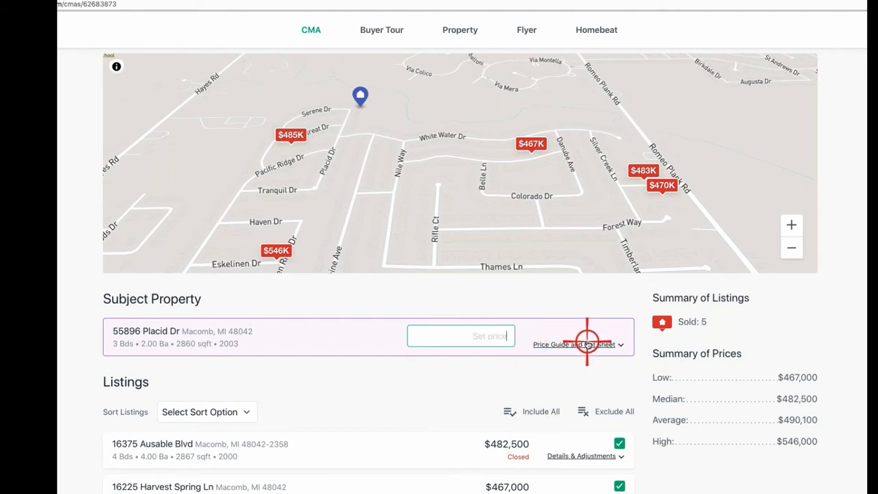
Step: Add a $1,200 Title Insurance expense to the net sheet and name the next expense Transfer Tax
click(586, 343)
scroll(563, 353, down, 4)
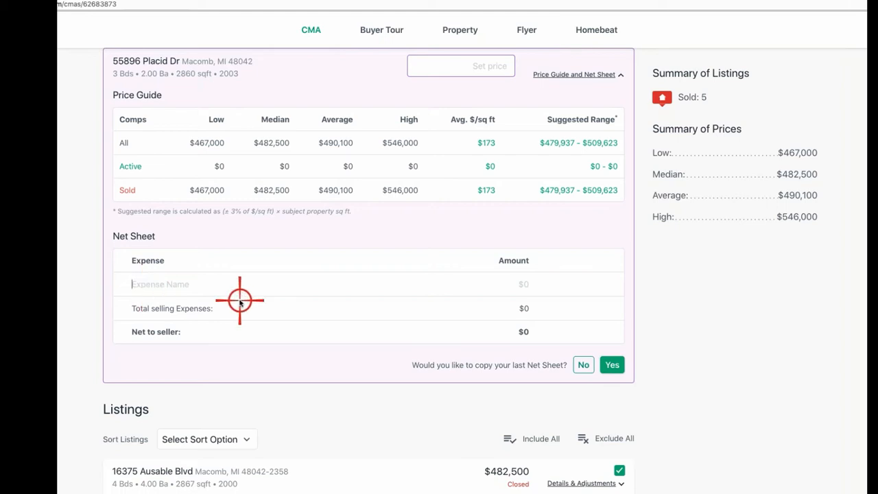
text(Title Insurance)
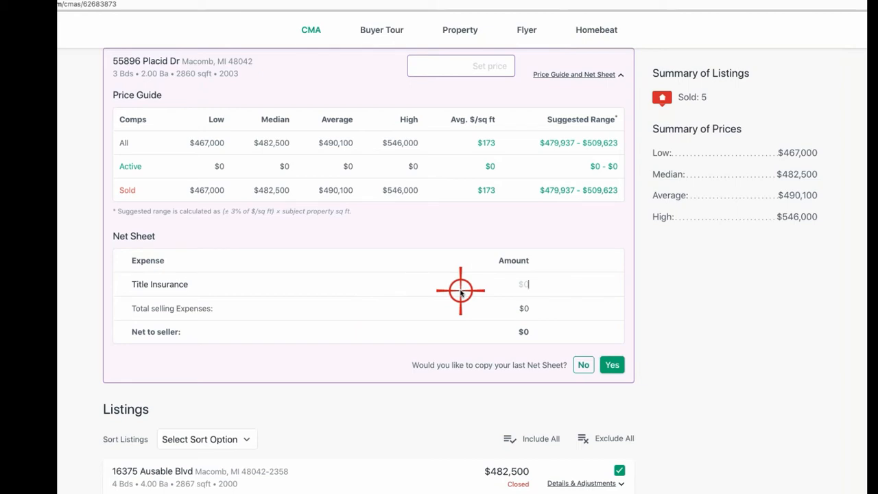
text(1200)
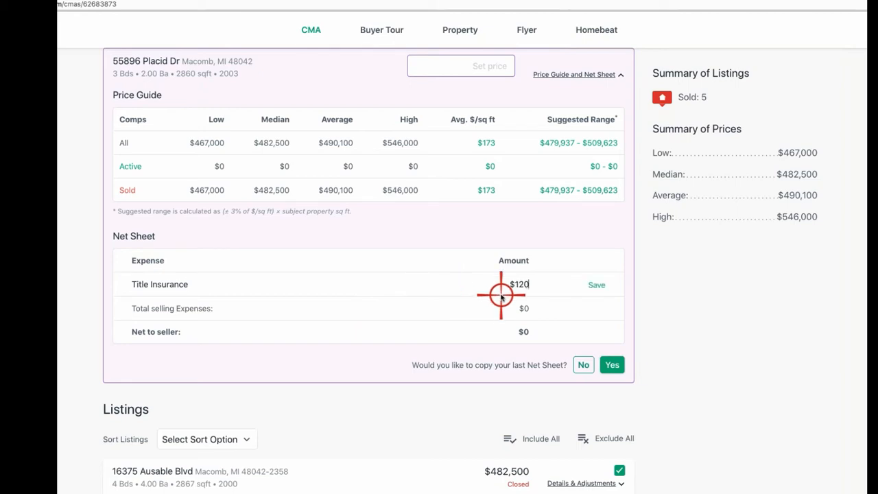
click(389, 139)
click(596, 284)
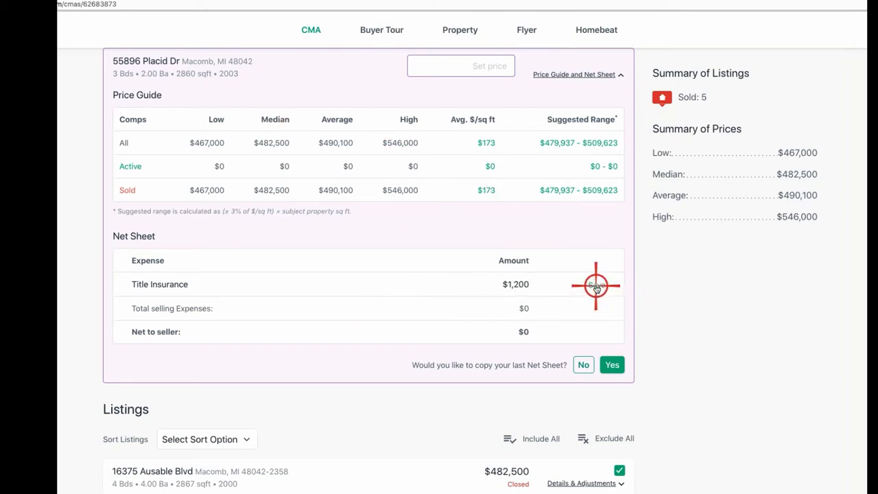
click(153, 306)
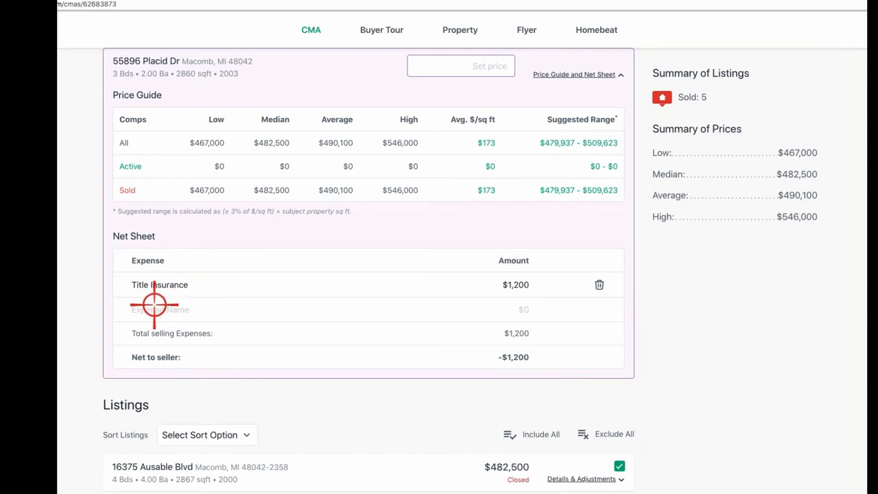
text(Transfer Tax)
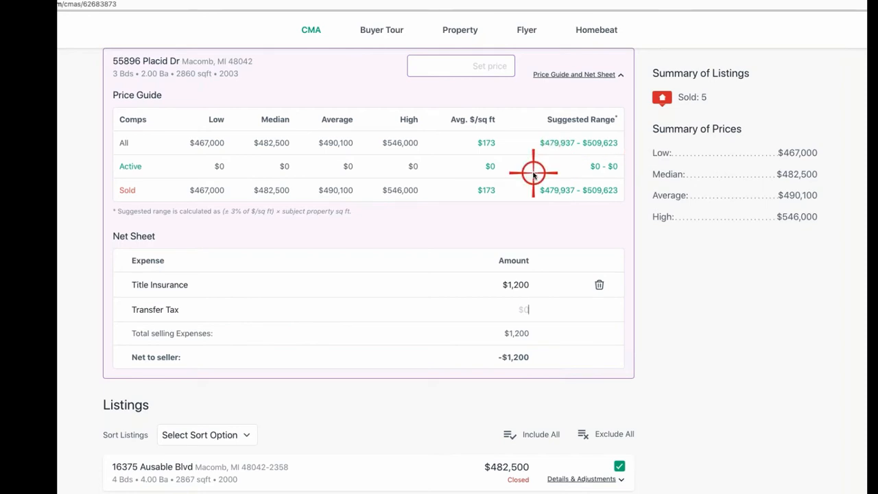
Step: Enter a 475000 list price and save the Transfer Tax expense at $3,848
click(464, 69)
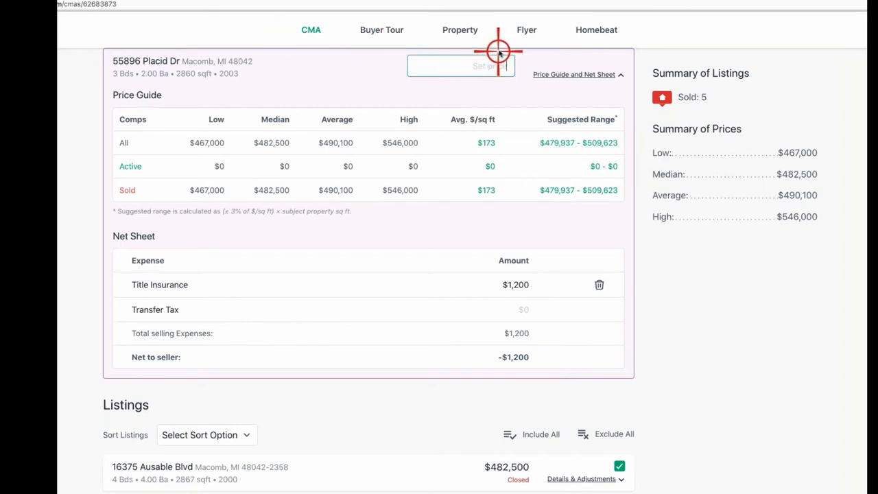
text(475000)
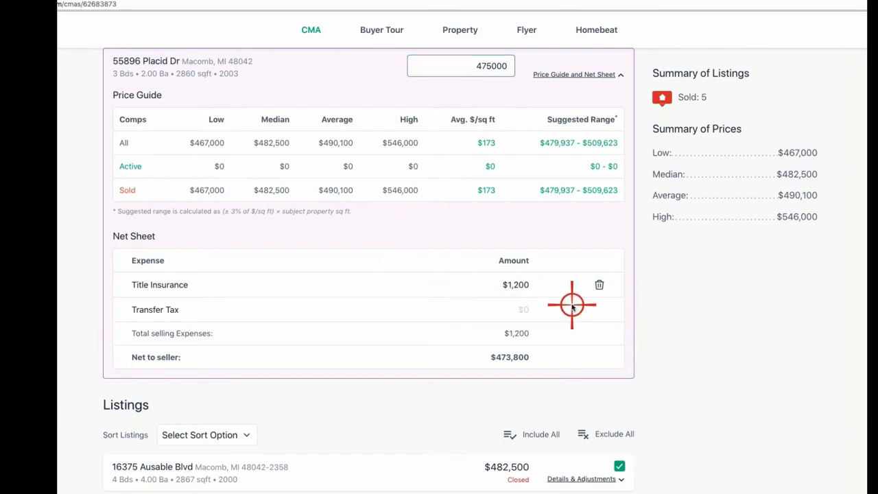
text(3848)
click(593, 308)
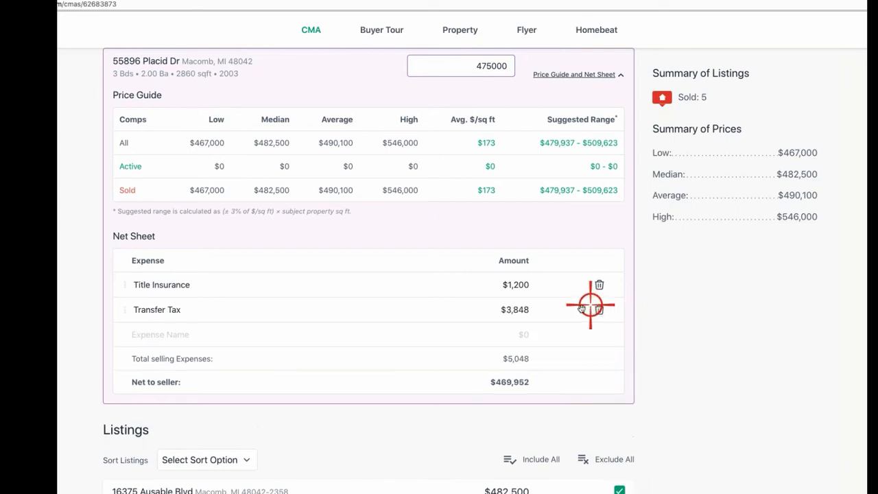
Step: Add a Listing Broker Commission (3%) expense of $14,250, correcting the name's typos
click(166, 336)
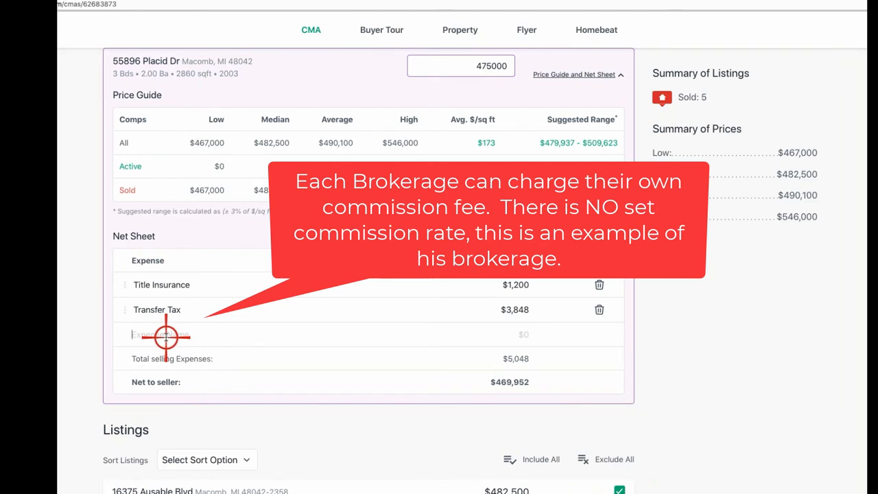
text(Listing Broker COmmission ()
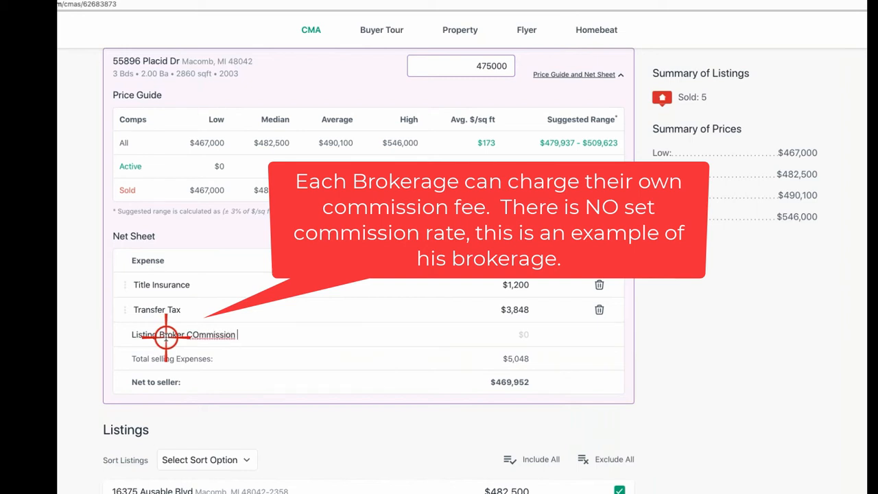
text(3%))
click(200, 334)
key(BackSpace)
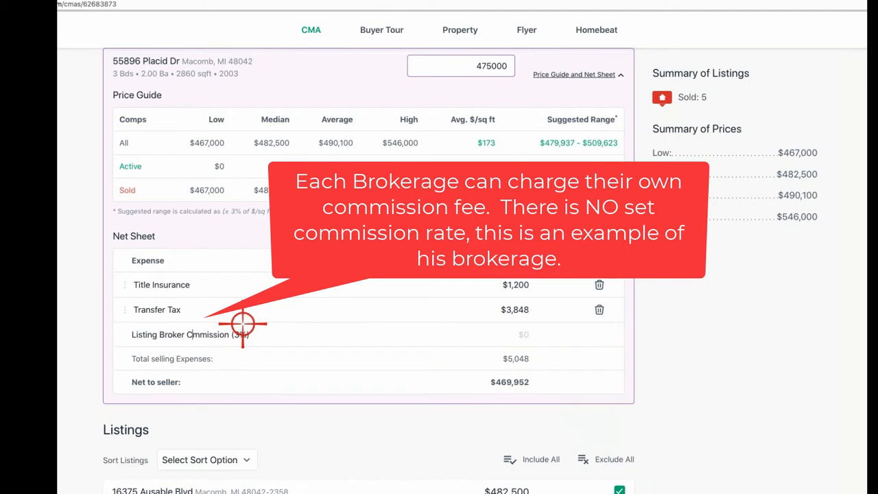
text(o)
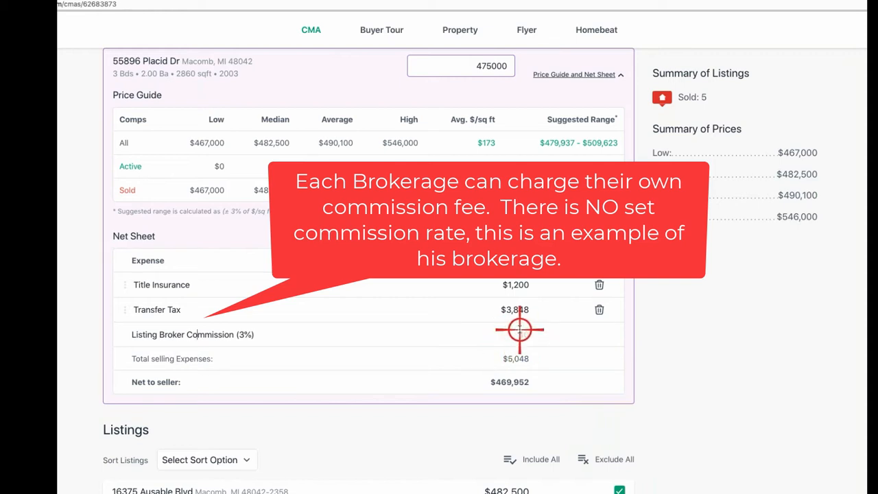
click(526, 332)
text(14250)
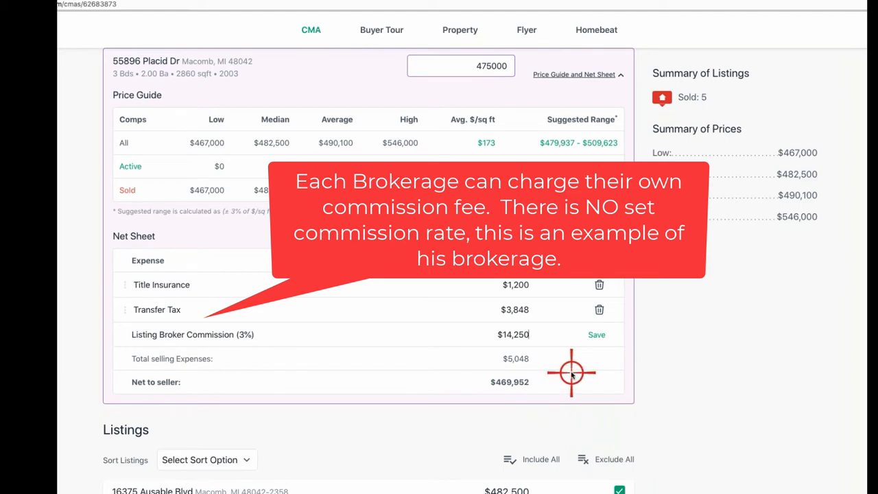
click(596, 334)
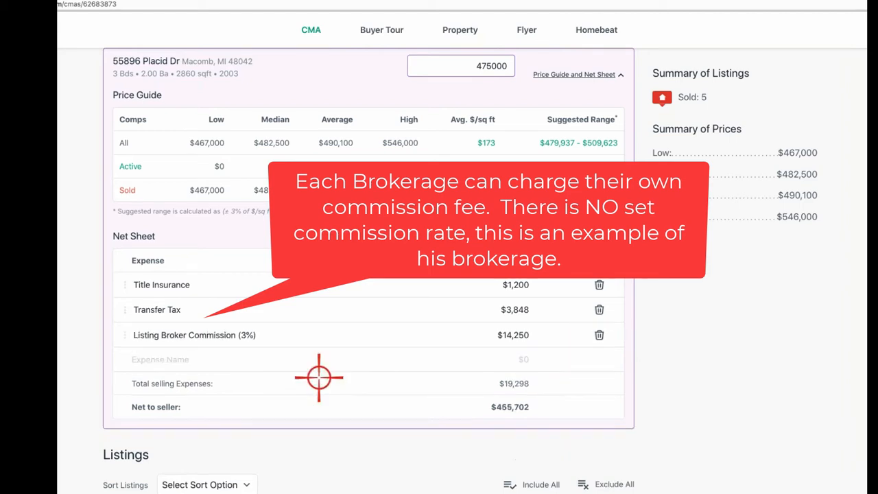
Step: Add a Selling Broker Commission (3%) expense of $14,250, fixing the misspelled Commission
click(185, 355)
text(Selling )
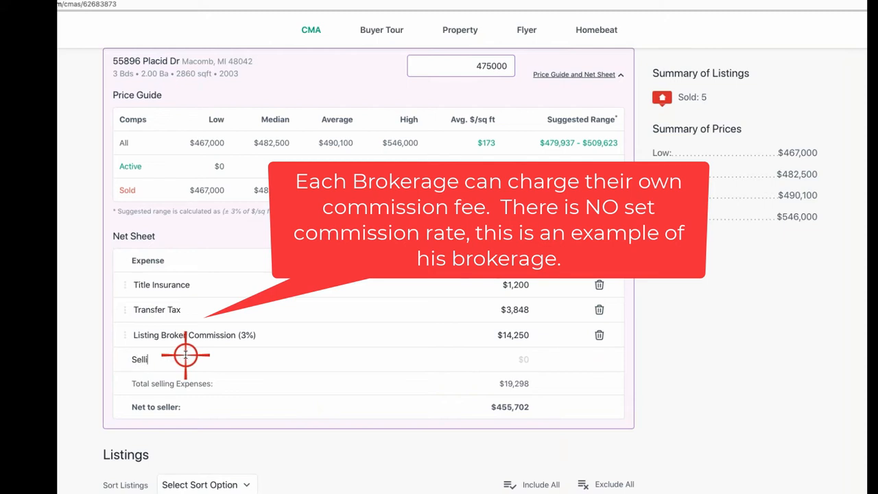
text(Broker Commisi)
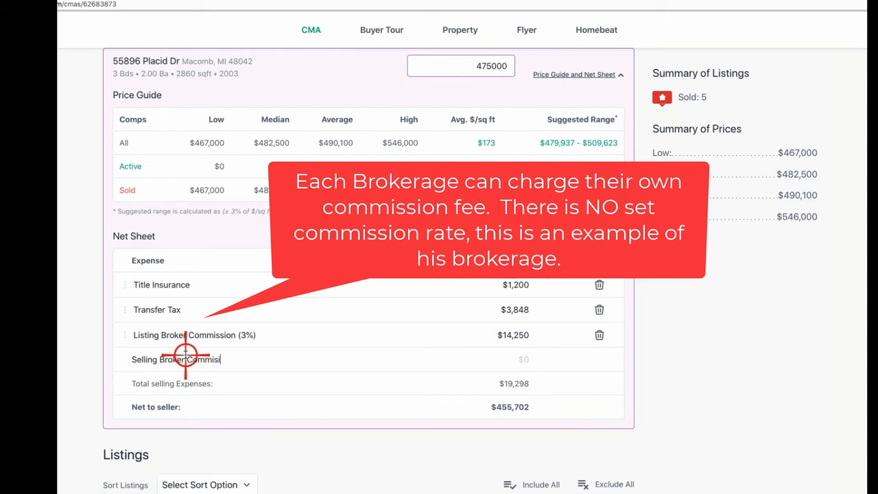
text(on (3%))
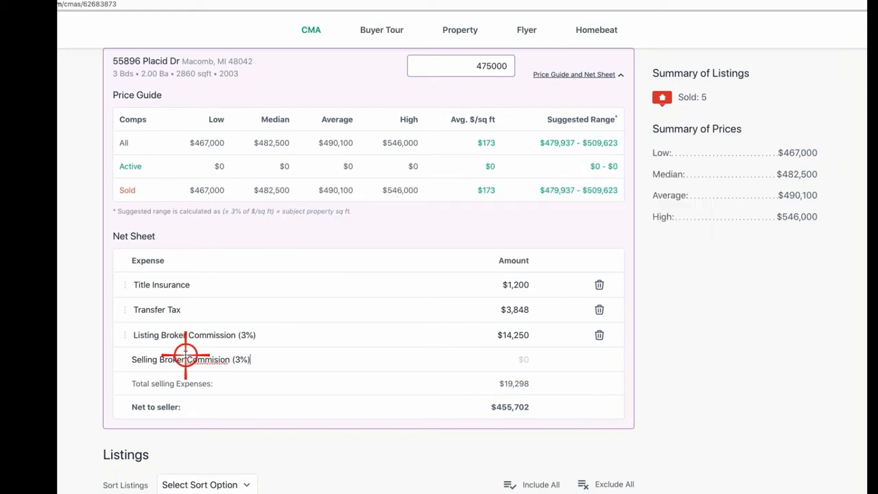
click(220, 360)
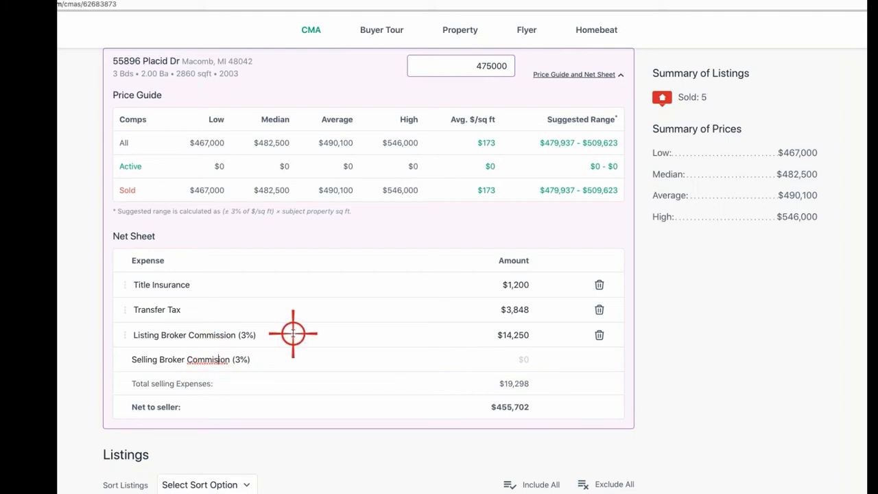
text(s)
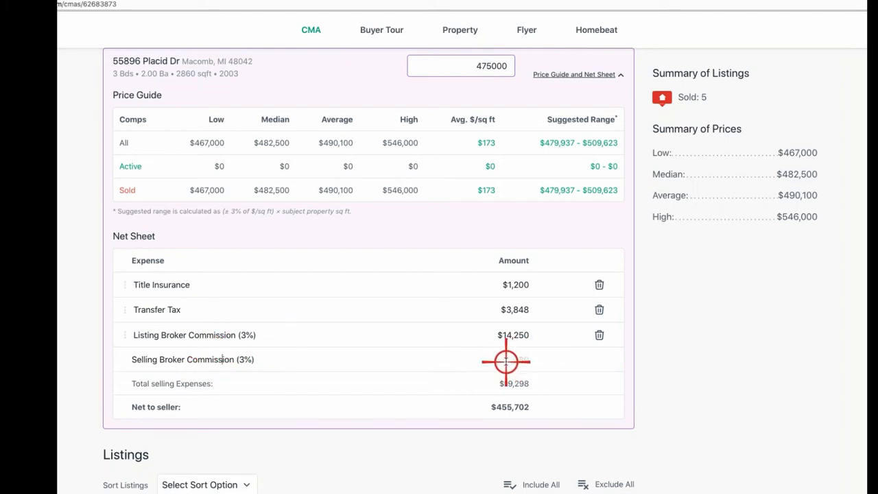
click(507, 361)
text(14250)
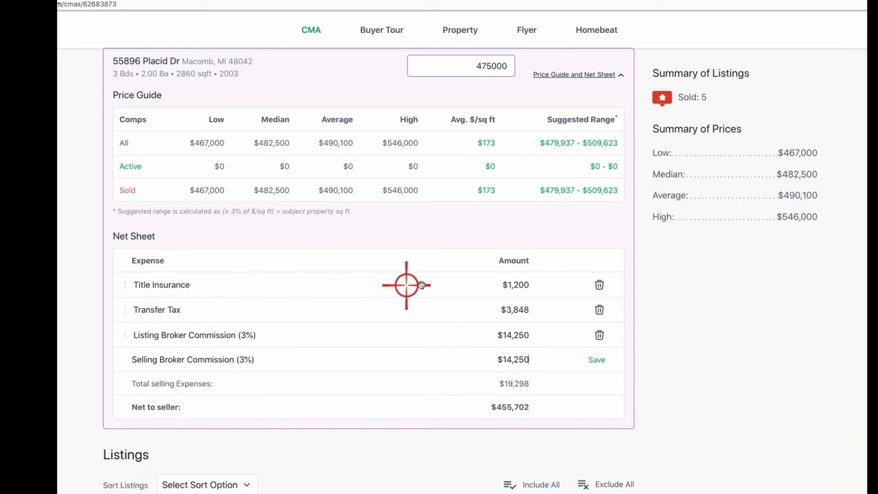
click(596, 361)
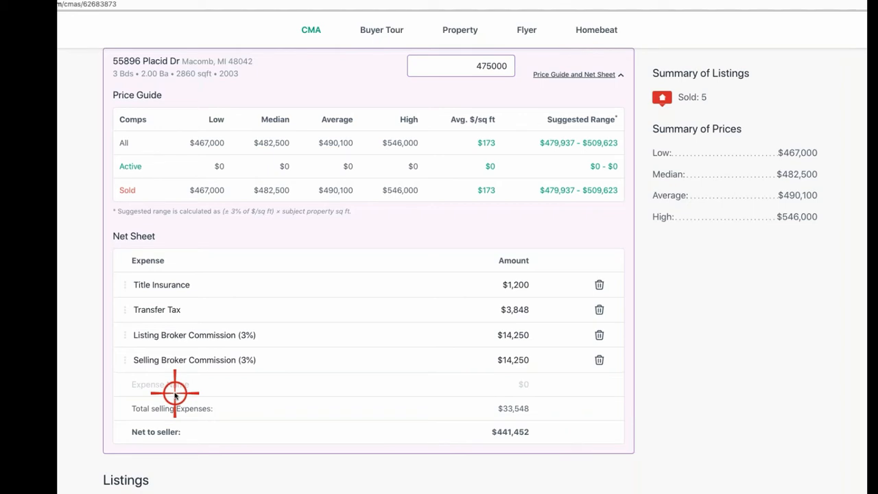
Step: Add a $250,000 Mortgage Pay-off expense and move it to the top of the net sheet
click(165, 384)
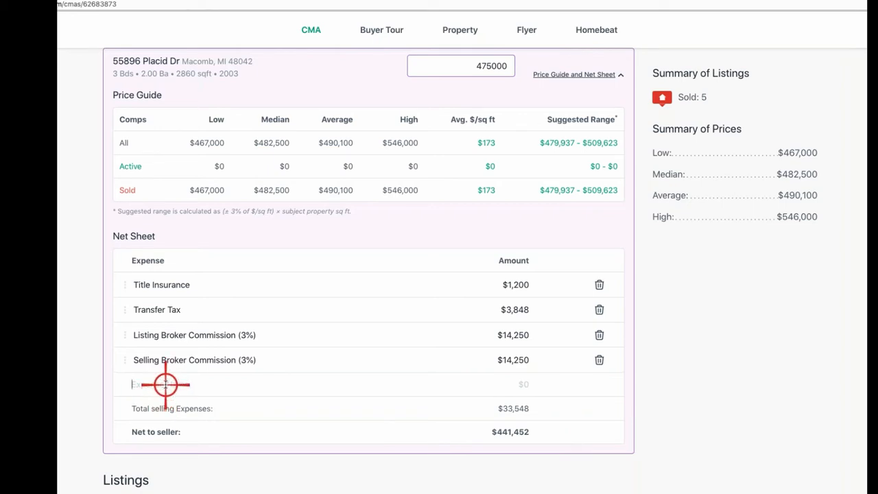
text(Mortgage)
key(BackSpace)
key(BackSpace)
key(BackSpace)
key(BackSpace)
text(tgage Pay-off)
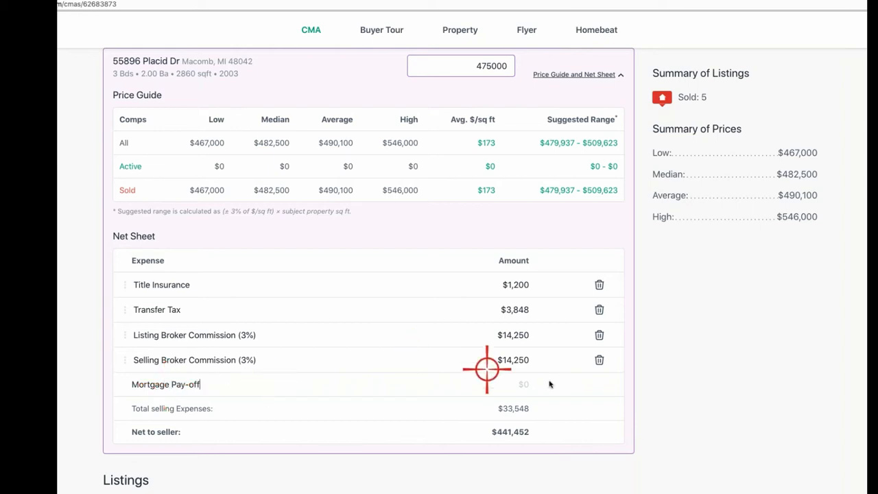
click(513, 383)
text(2)
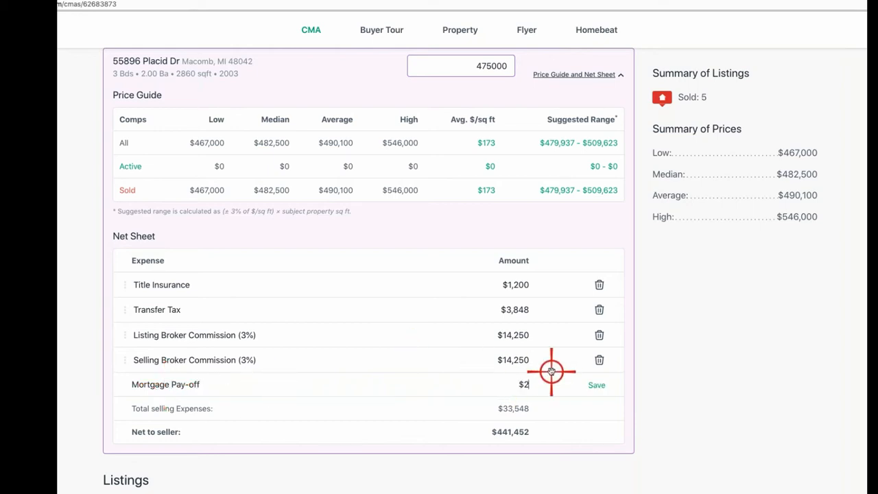
text(50)
click(596, 385)
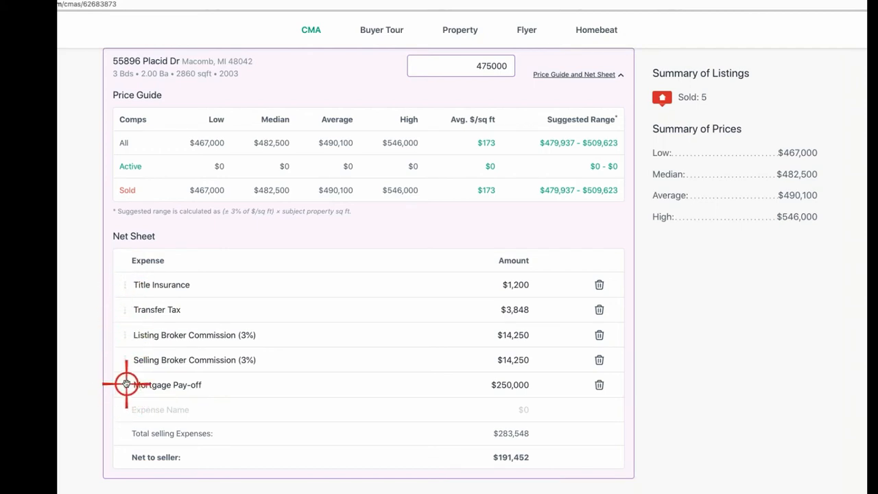
drag(125, 382, 104, 299)
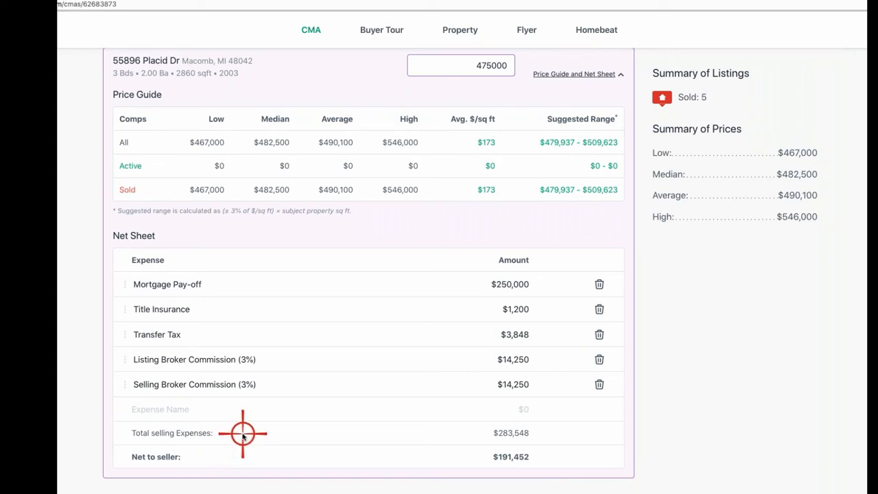
Step: Sort the comparable listings by Sold Price, ascending from lowest to highest
scroll(243, 434, down, 3)
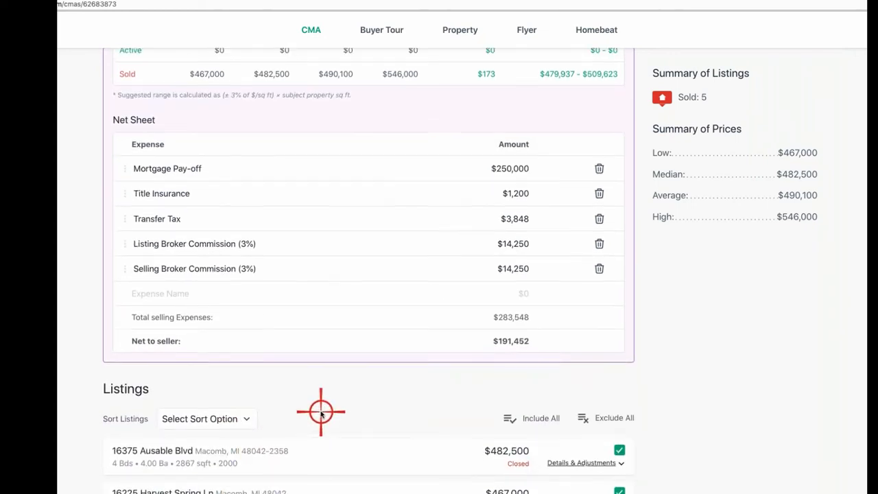
scroll(320, 411, up, 5)
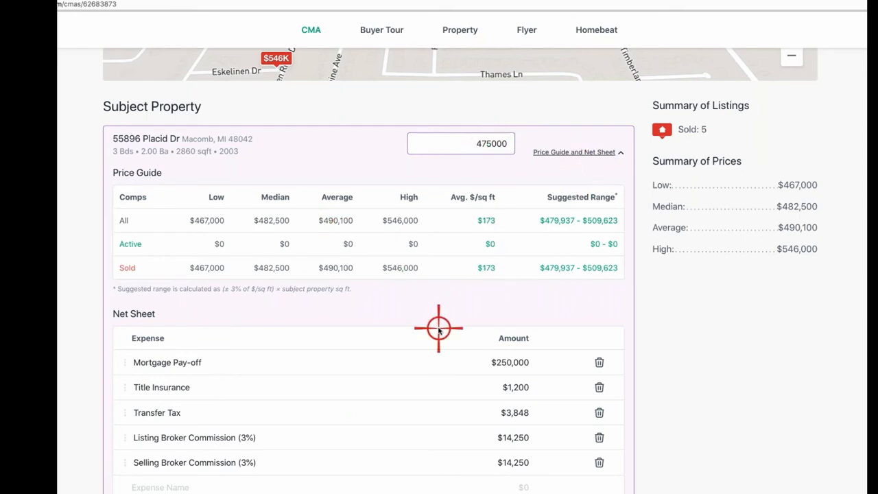
scroll(439, 327, down, 3)
scroll(439, 327, down, 3)
scroll(439, 327, up, 3)
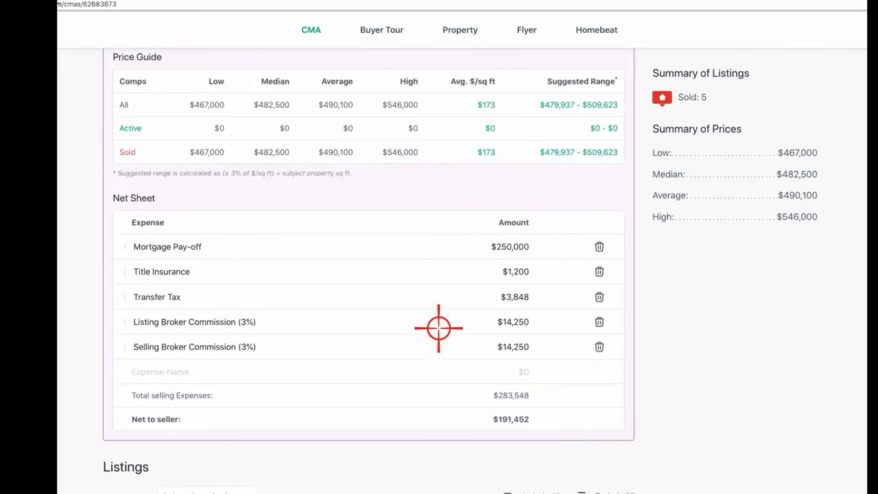
scroll(439, 327, down, 4)
scroll(391, 320, down, 3)
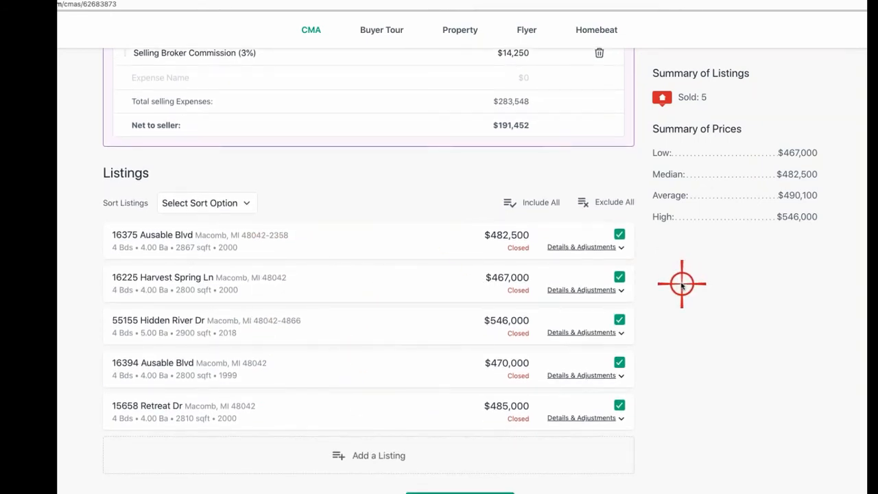
scroll(658, 291, down, 1)
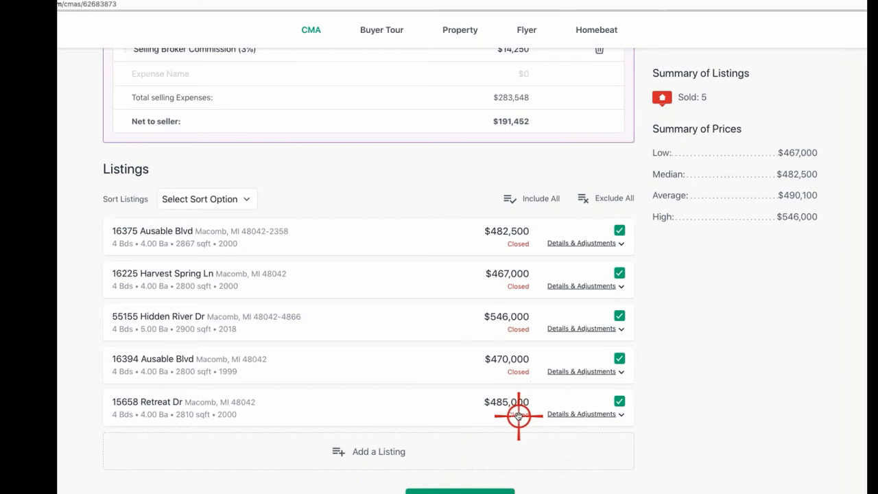
click(246, 200)
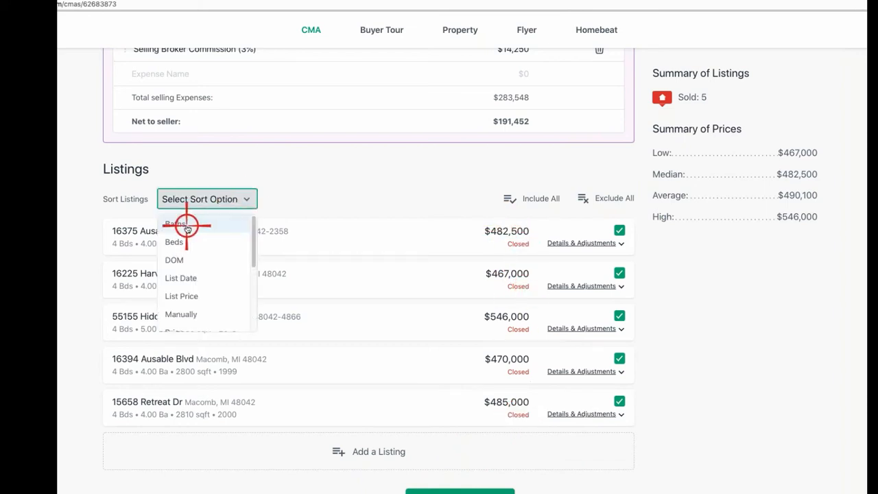
scroll(184, 270, down, 1)
scroll(185, 271, down, 4)
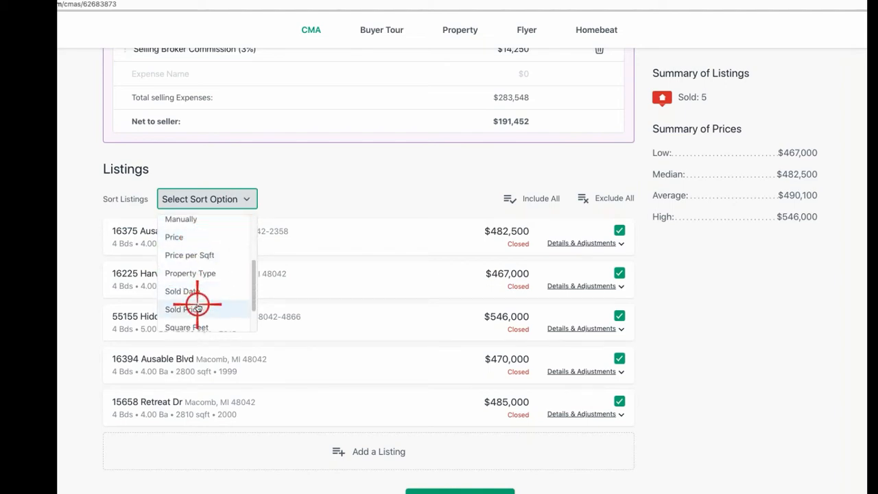
click(196, 308)
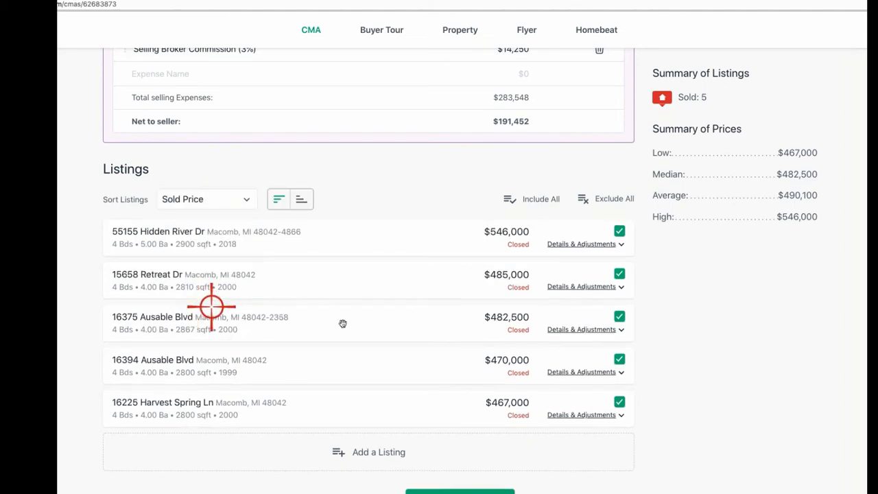
click(302, 199)
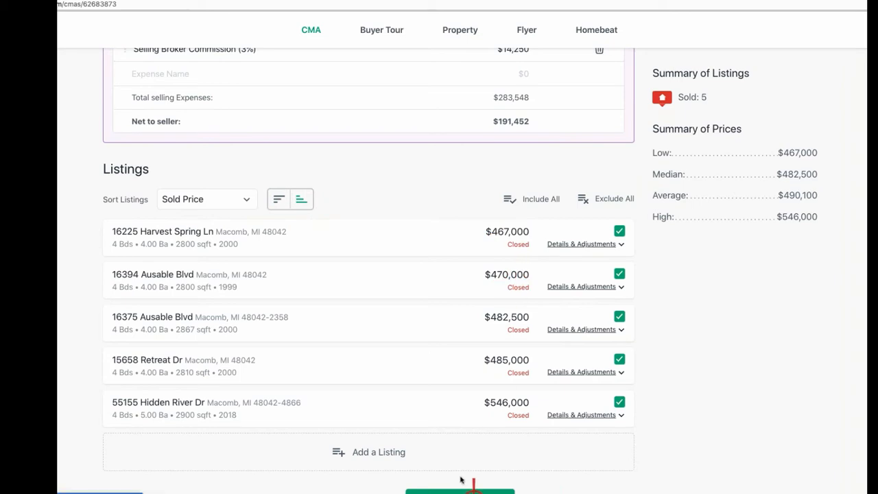
click(579, 244)
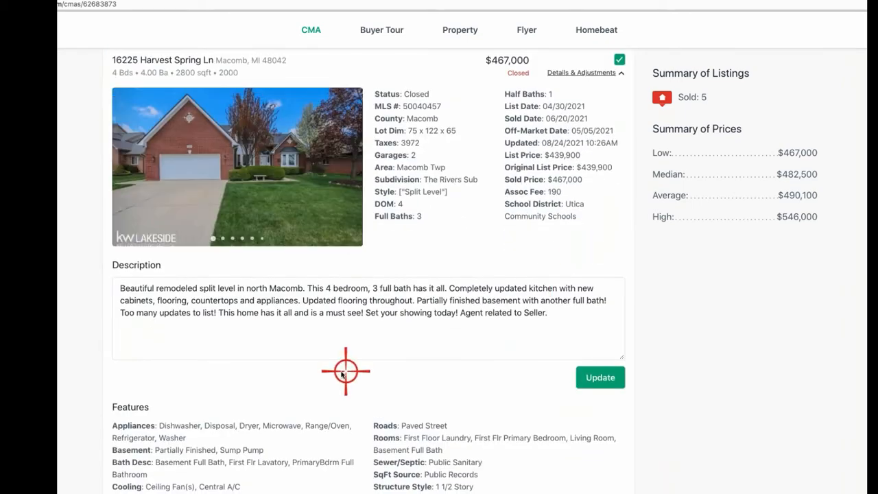
scroll(397, 375, down, 3)
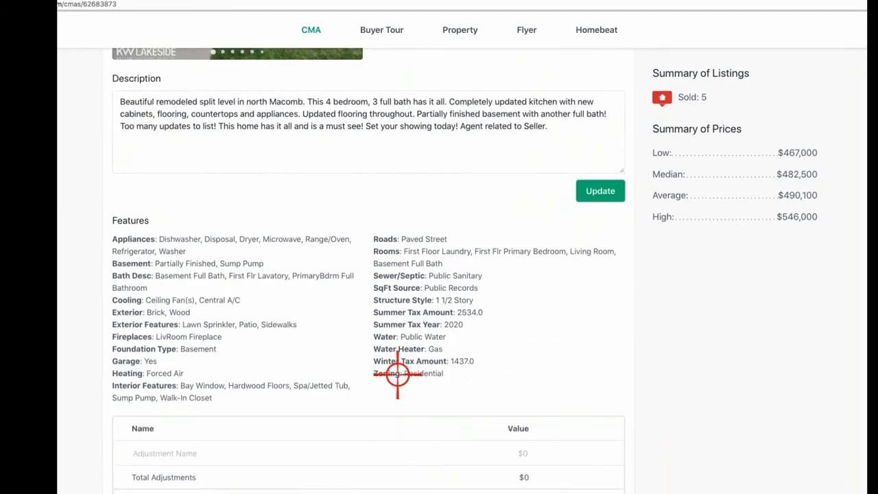
scroll(398, 376, down, 3)
scroll(397, 375, up, 6)
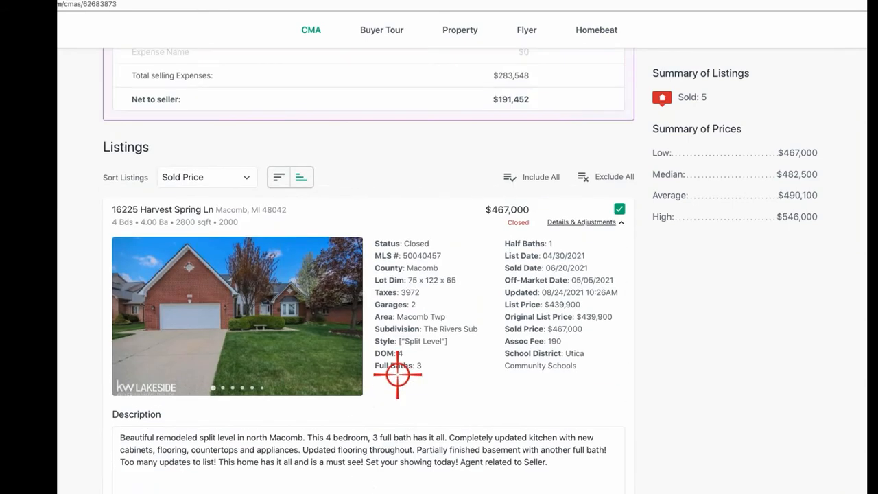
scroll(397, 375, up, 1)
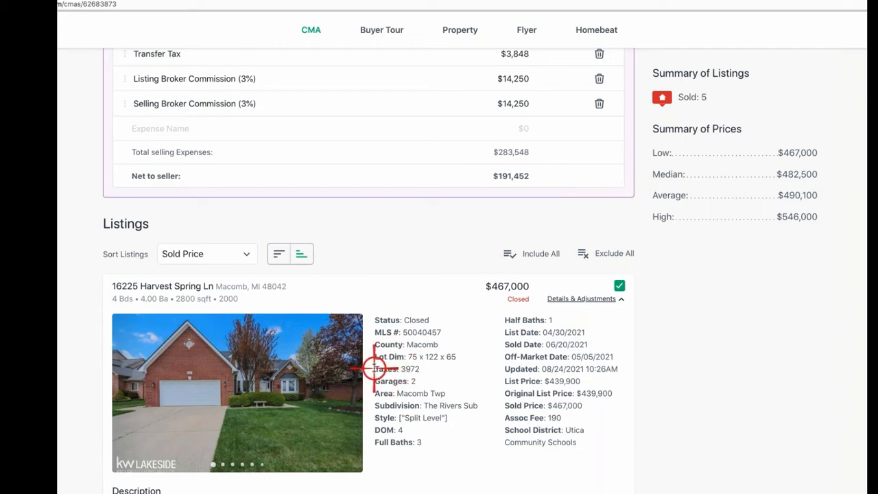
scroll(370, 350, down, 2)
scroll(375, 352, down, 4)
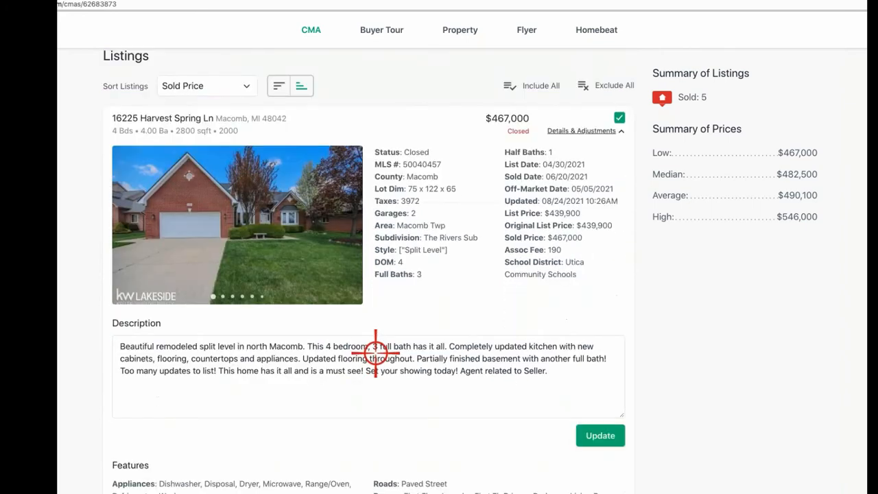
scroll(375, 353, up, 19)
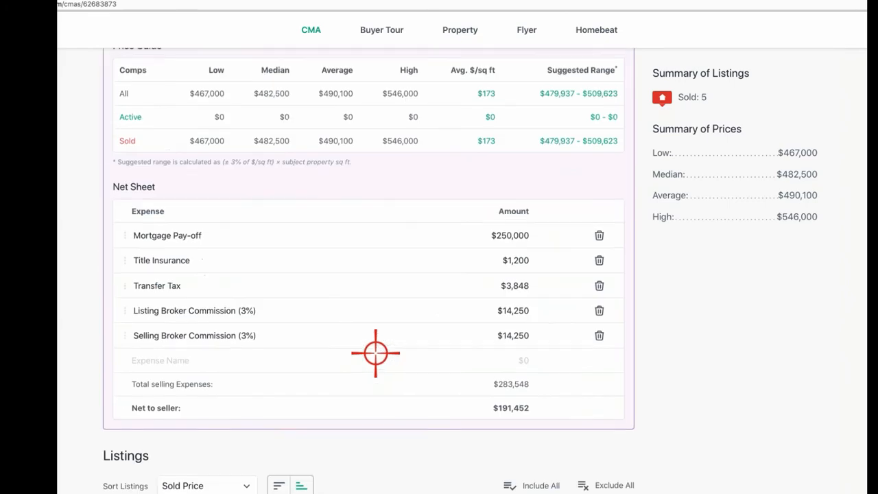
Step: Advance to the Customize CMA Report page and open the Theme chooser, previewing Modern Blue & Silver
scroll(377, 357, down, 12)
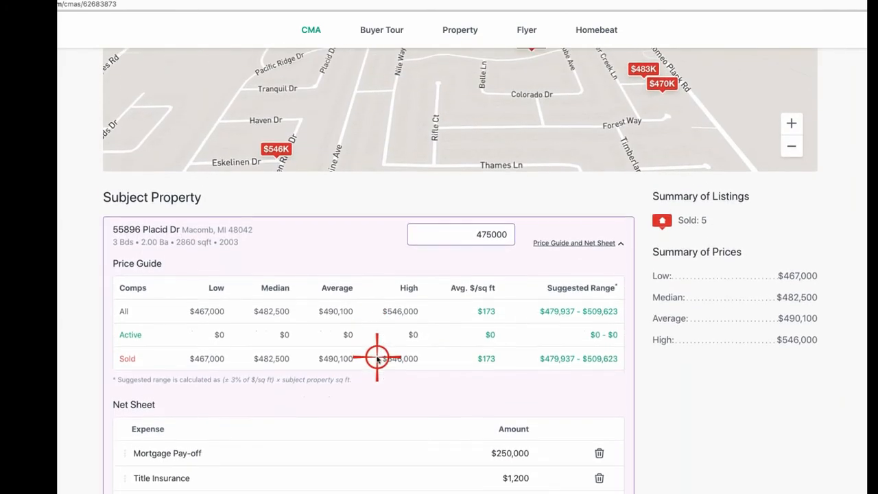
scroll(475, 364, up, 15)
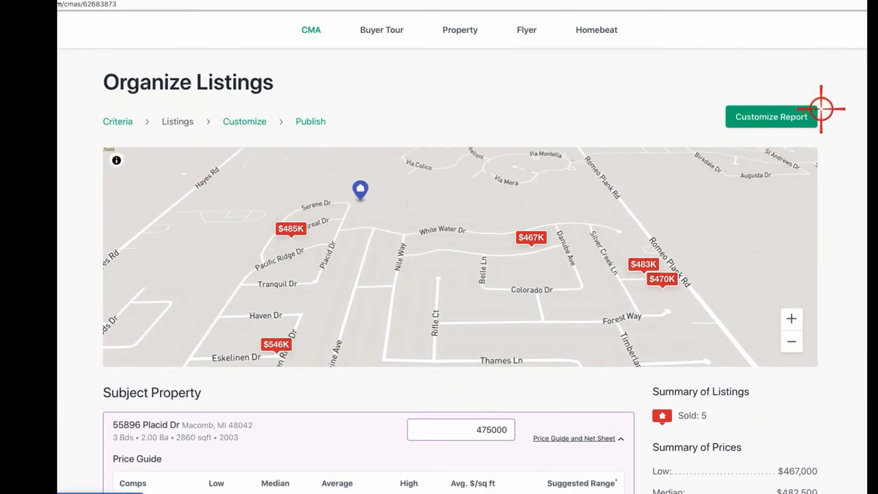
click(773, 115)
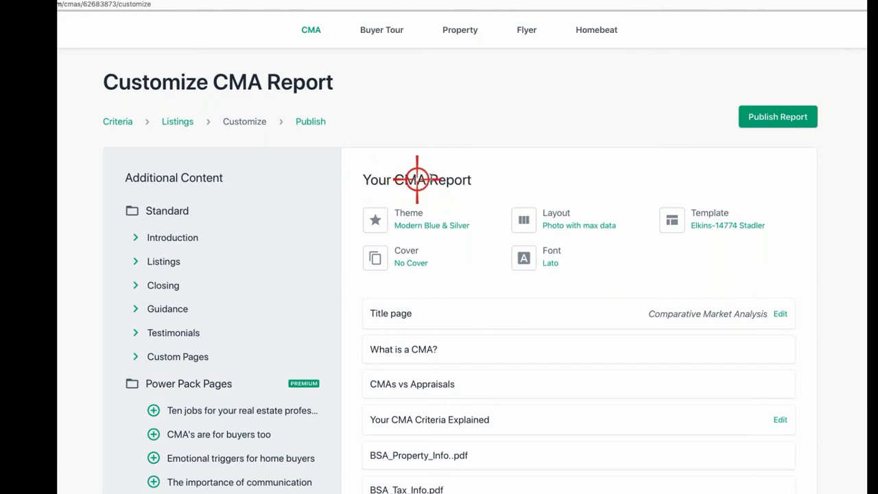
click(416, 216)
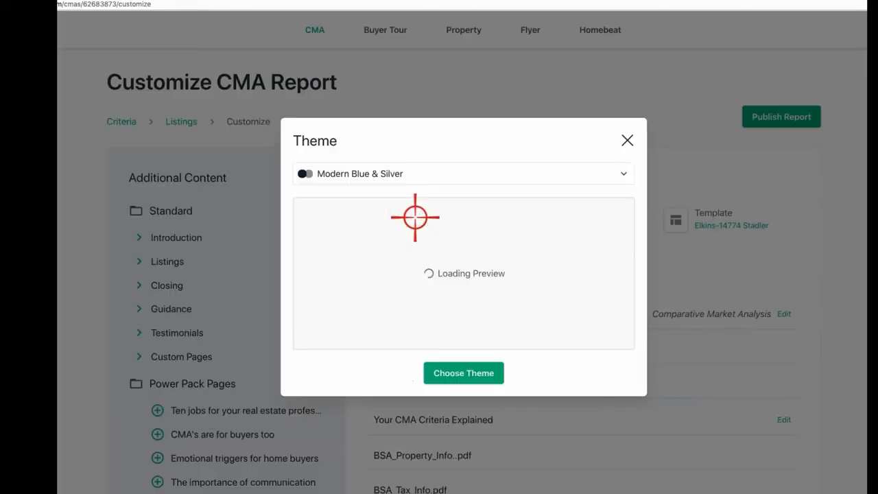
Step: Browse the theme list and choose Modern Blue & Silver, keeping Default Template and Default Font
click(623, 176)
scroll(364, 222, down, 3)
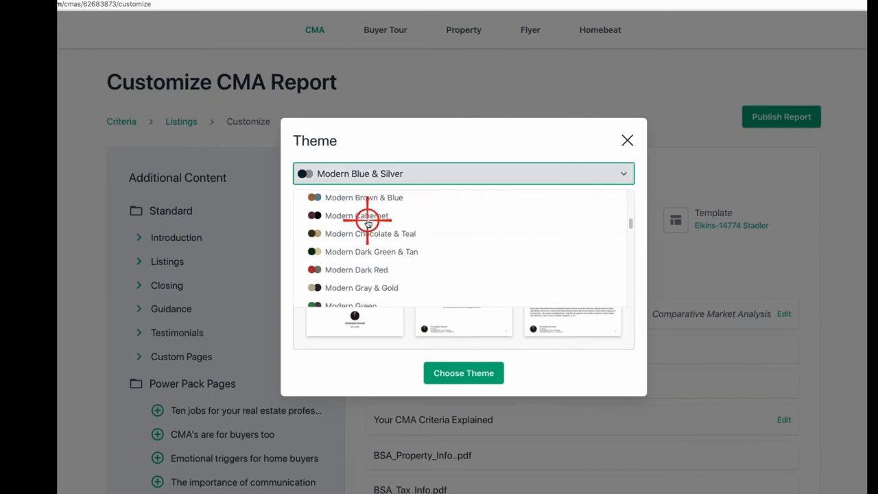
scroll(364, 256, down, 5)
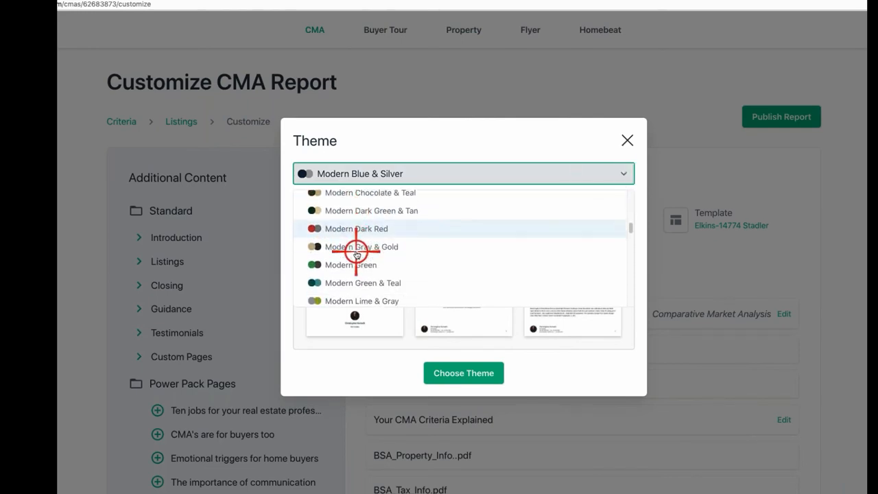
scroll(358, 255, down, 5)
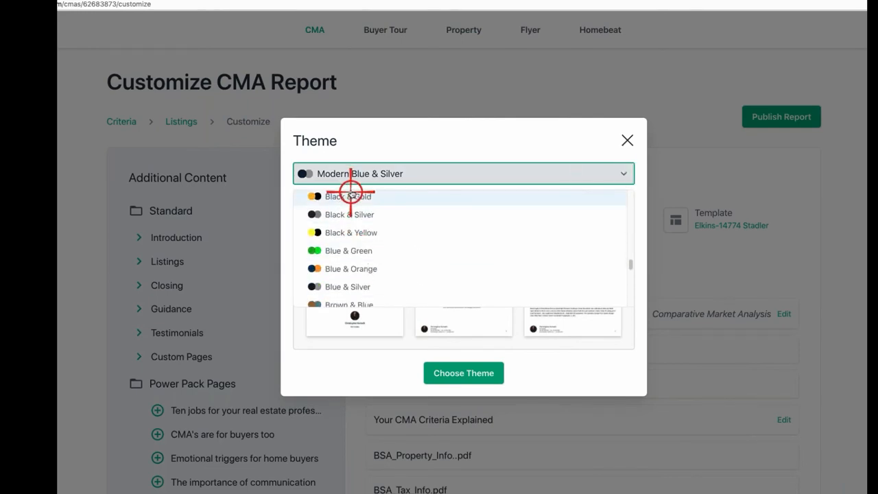
scroll(352, 225, down, 2)
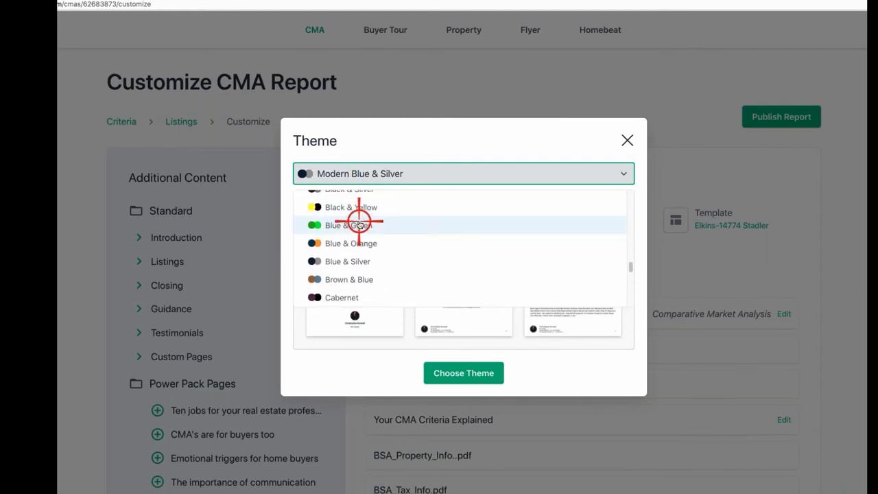
scroll(358, 224, up, 3)
scroll(359, 225, down, 6)
scroll(359, 225, down, 4)
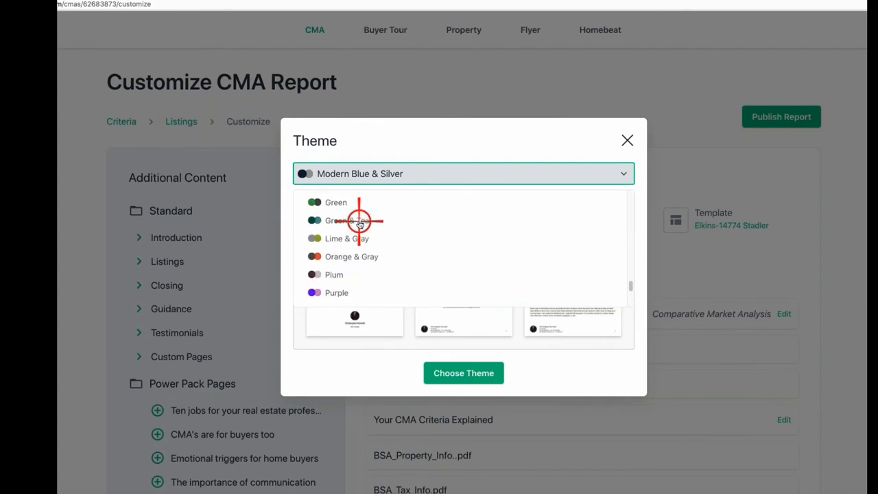
scroll(359, 225, down, 3)
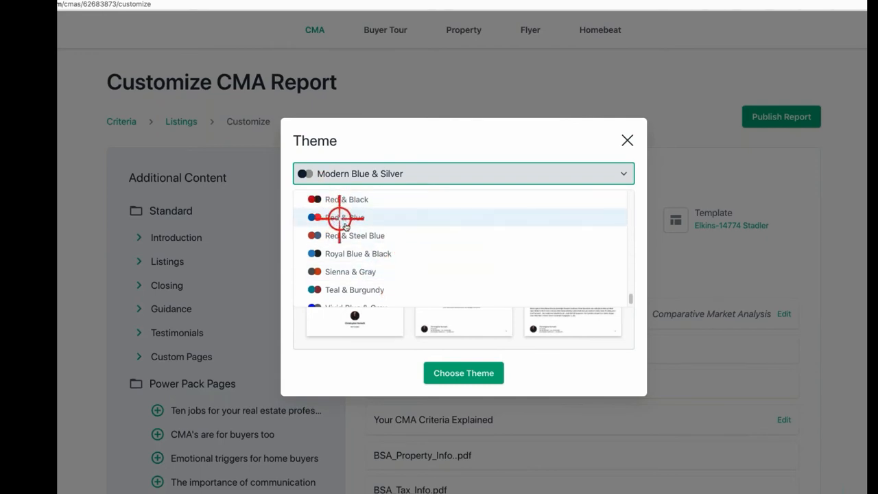
scroll(346, 226, up, 10)
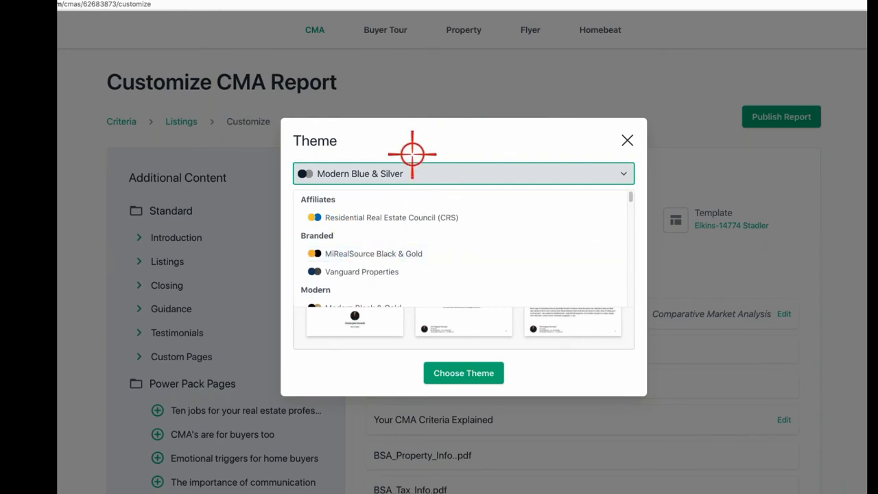
click(468, 373)
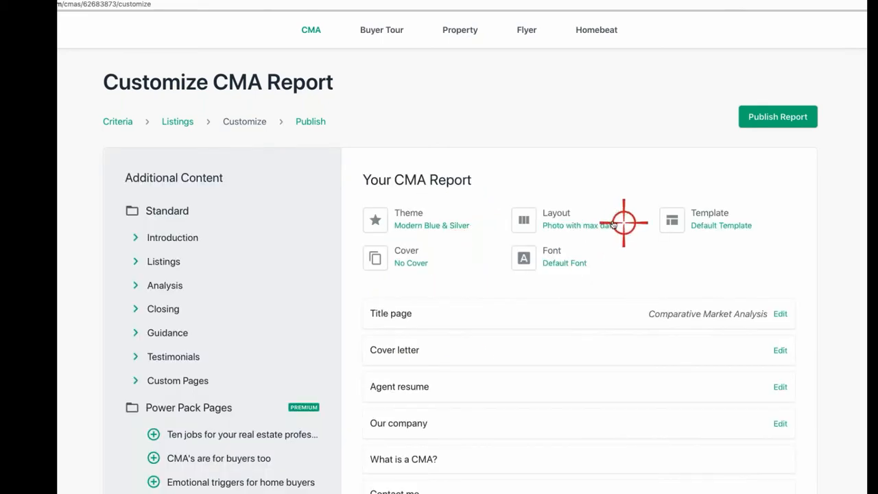
click(575, 221)
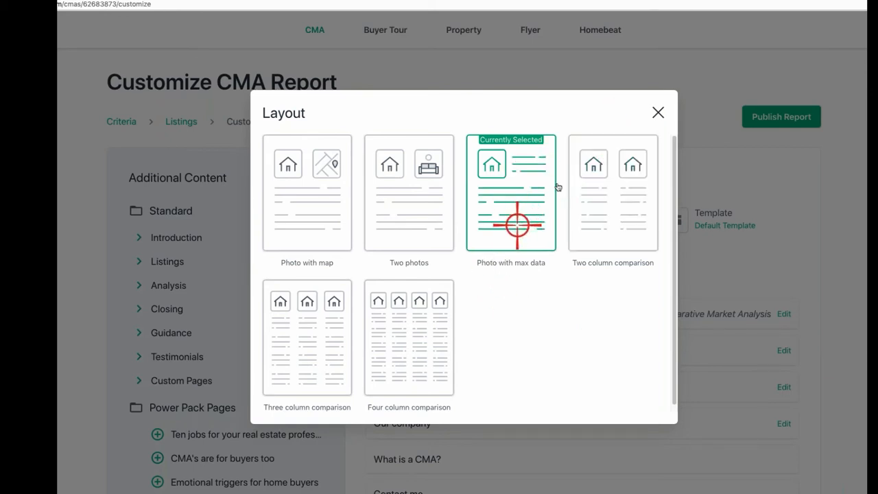
click(658, 112)
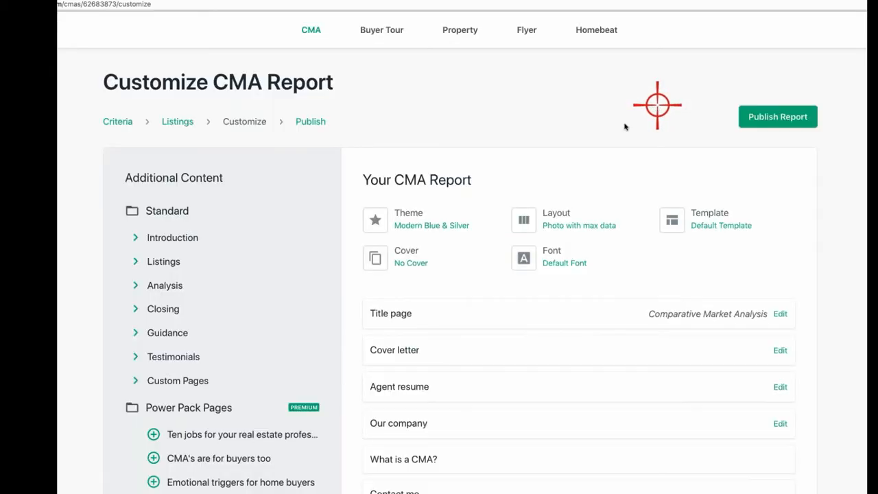
click(410, 262)
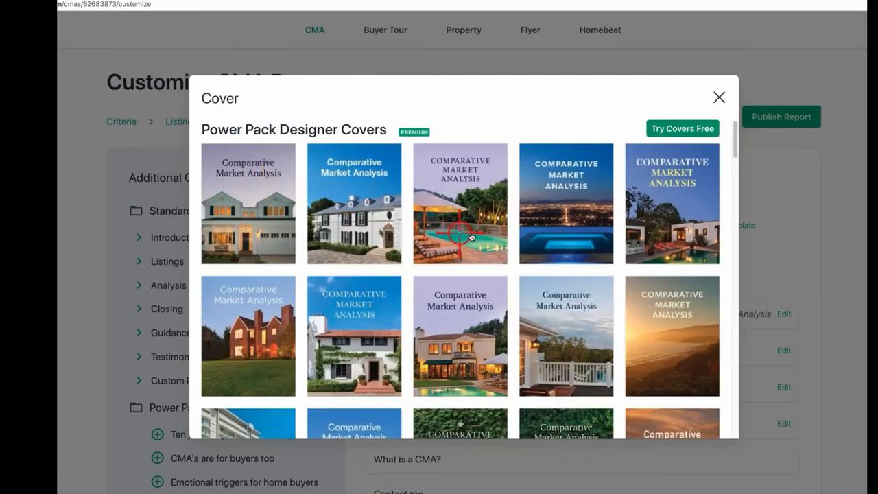
scroll(470, 230, down, 2)
scroll(470, 236, down, 2)
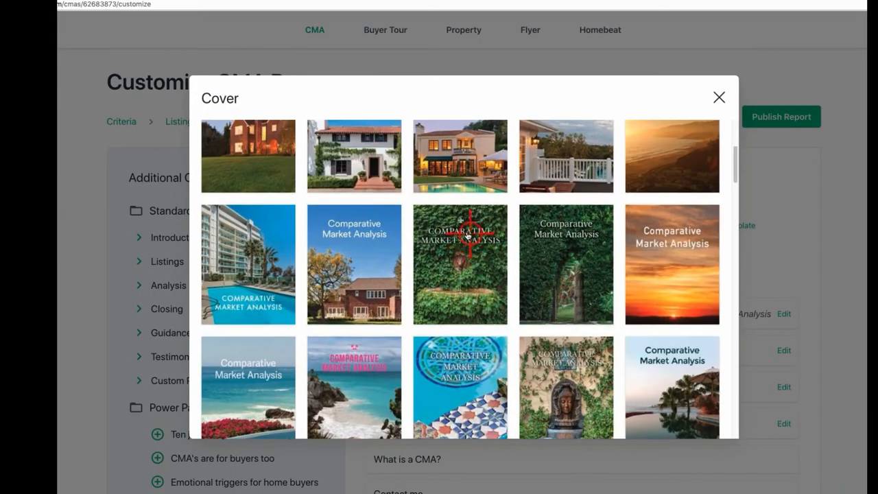
scroll(414, 131, up, 4)
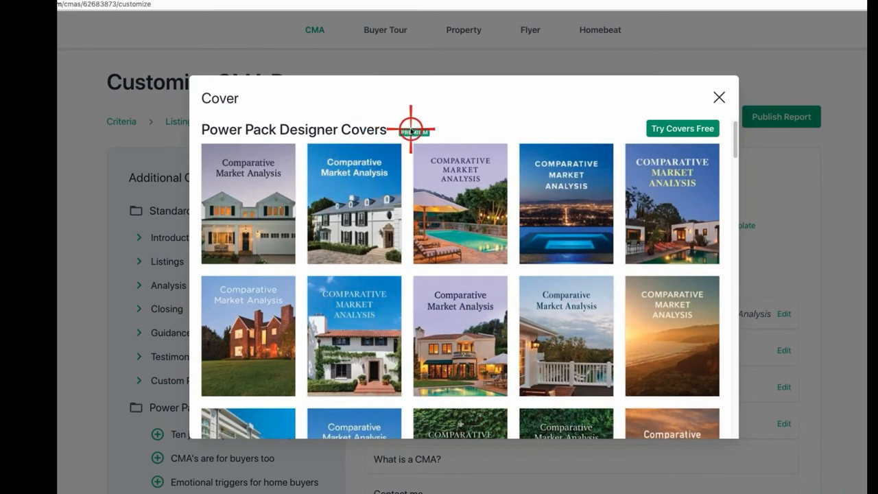
scroll(431, 185, down, 3)
scroll(431, 186, up, 3)
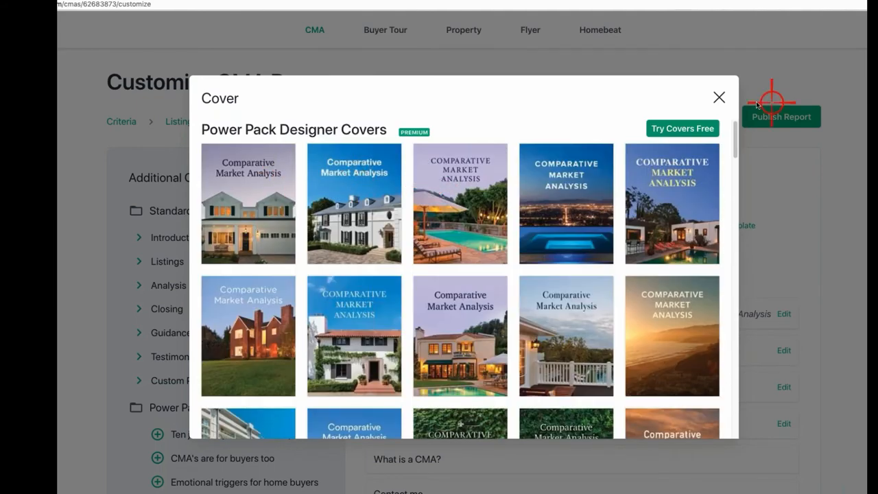
click(718, 98)
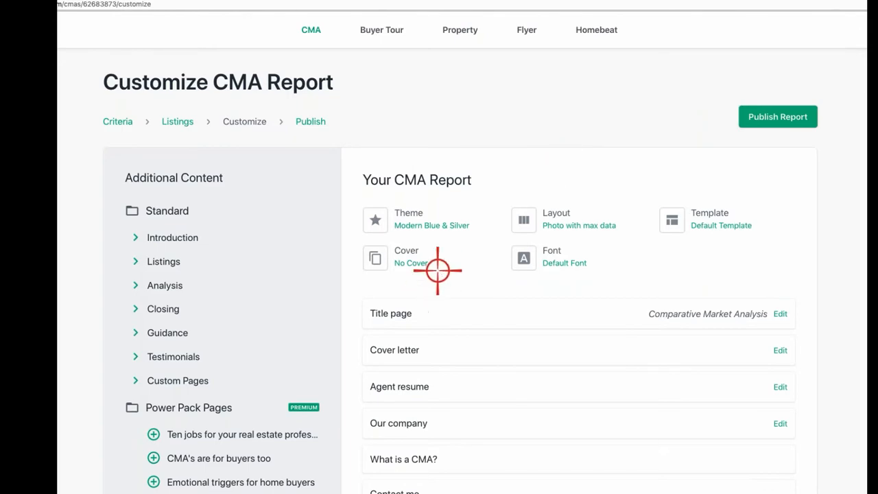
click(558, 259)
scroll(428, 279, down, 5)
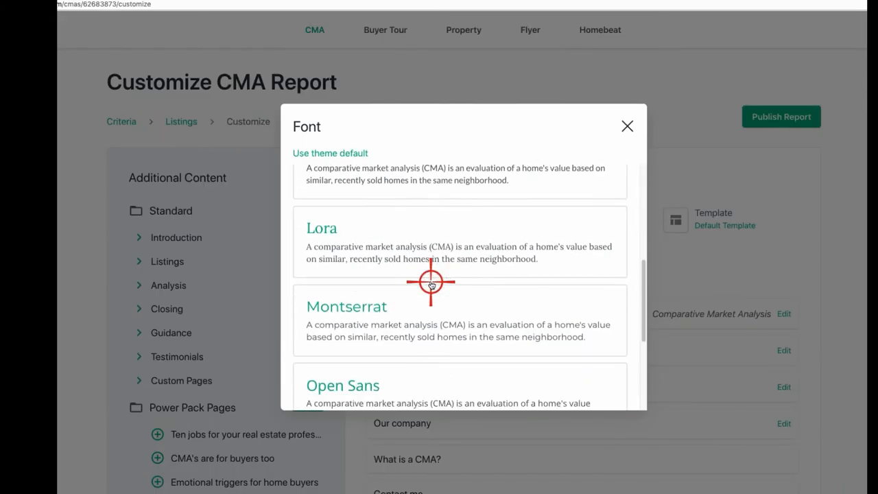
scroll(431, 285, down, 1)
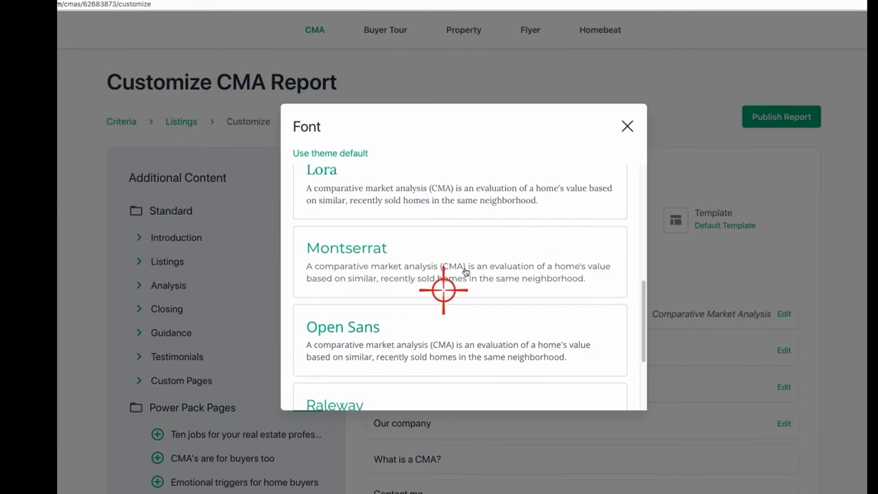
scroll(472, 267, down, 1)
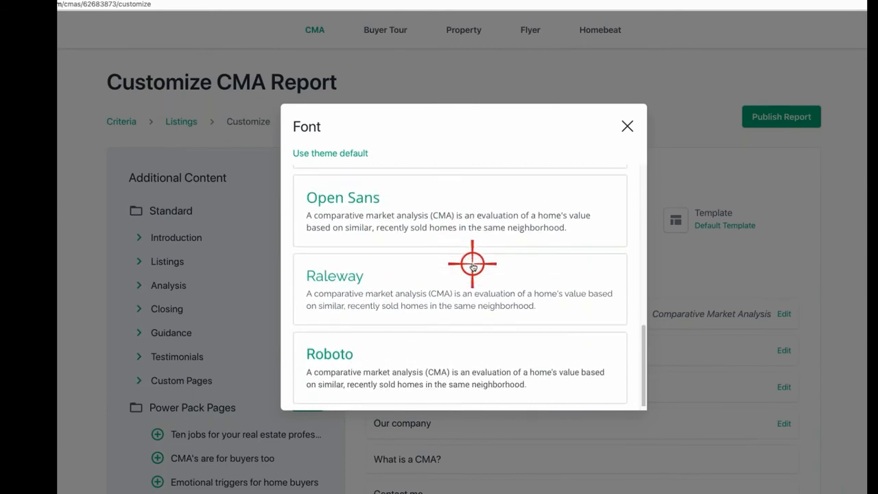
scroll(472, 266, up, 10)
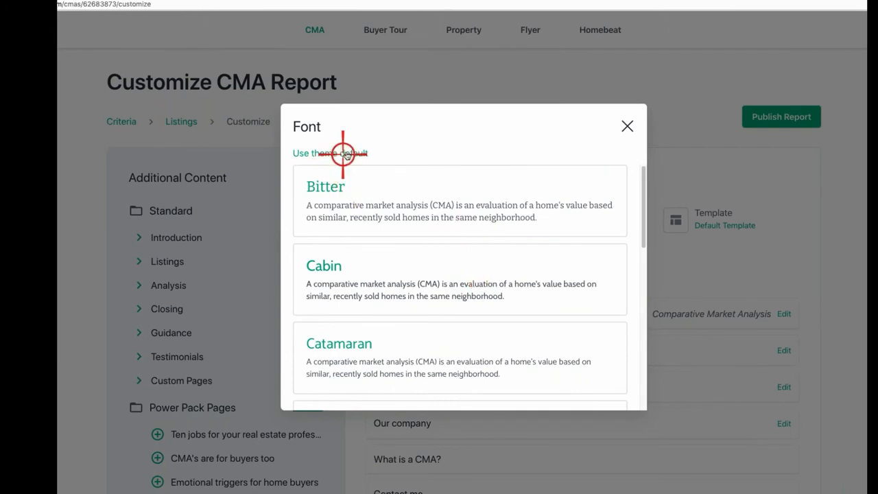
click(627, 125)
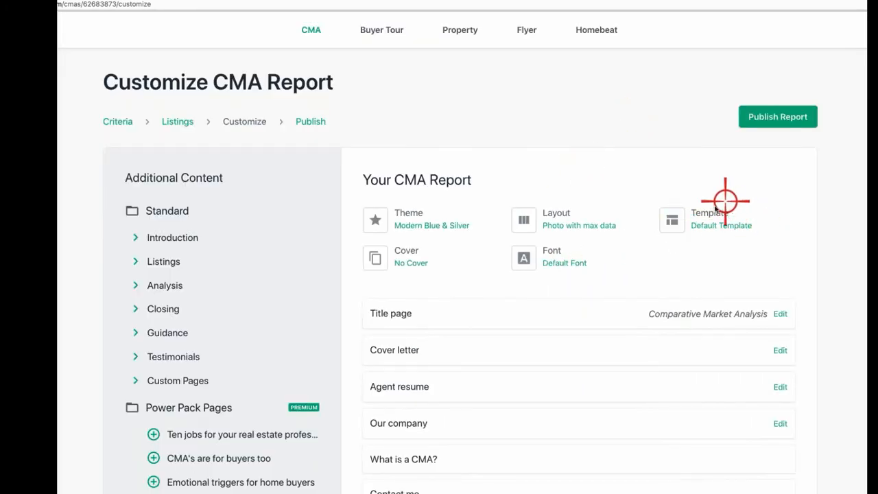
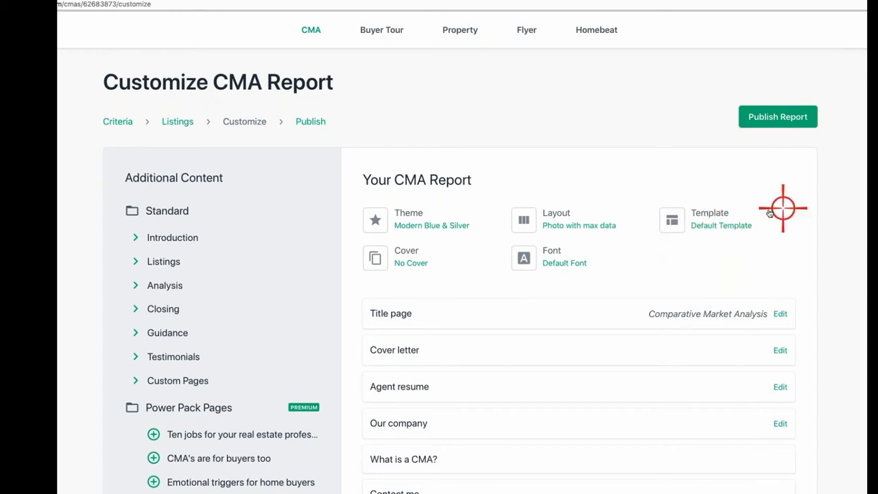
Step: Browse the Introduction, Listings, Analysis and Closing extra pages, leaving the Guidance pages expanded
scroll(602, 304, down, 1)
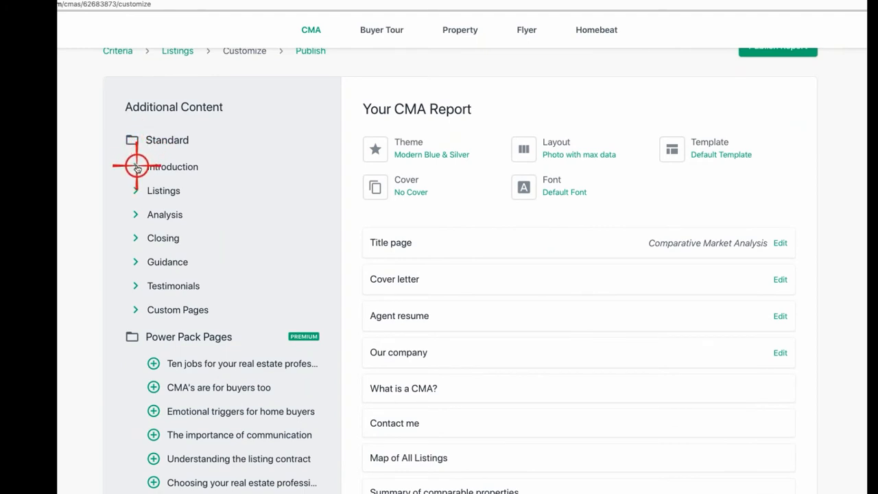
click(136, 168)
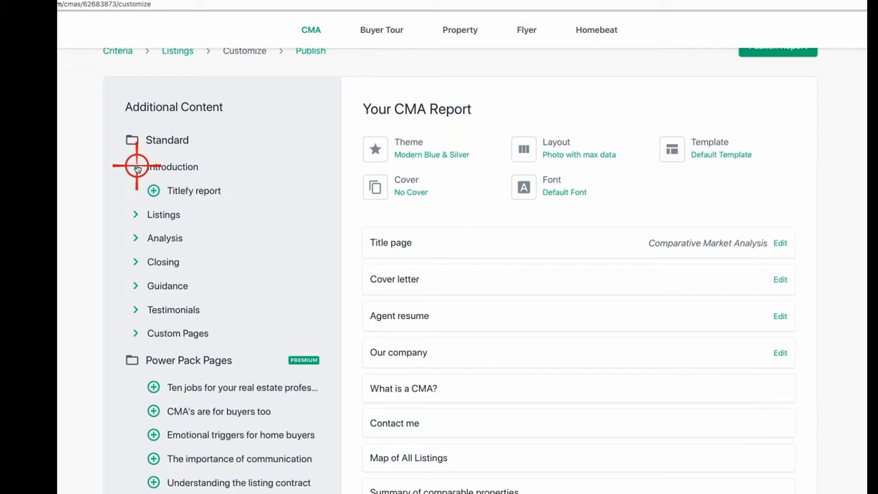
click(135, 214)
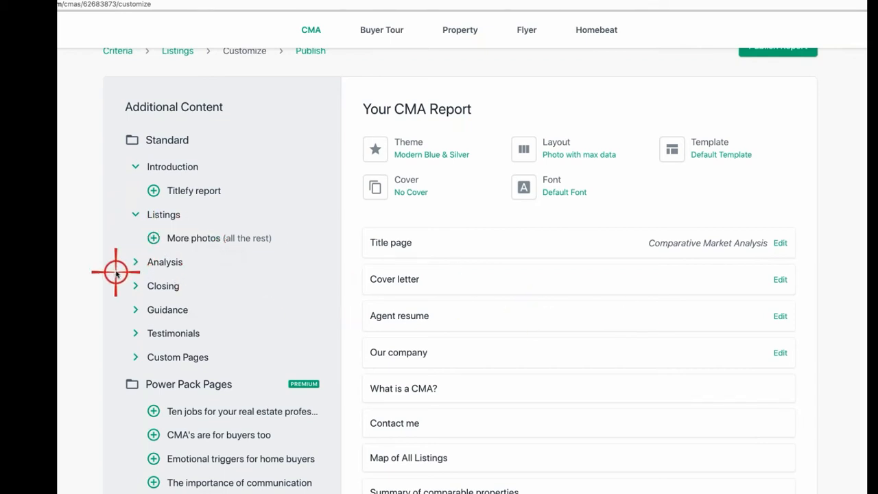
click(135, 214)
click(136, 166)
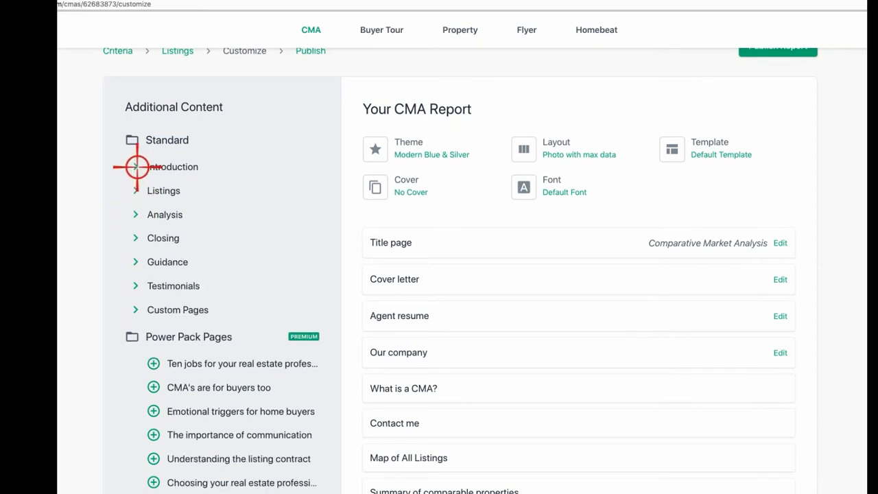
click(135, 214)
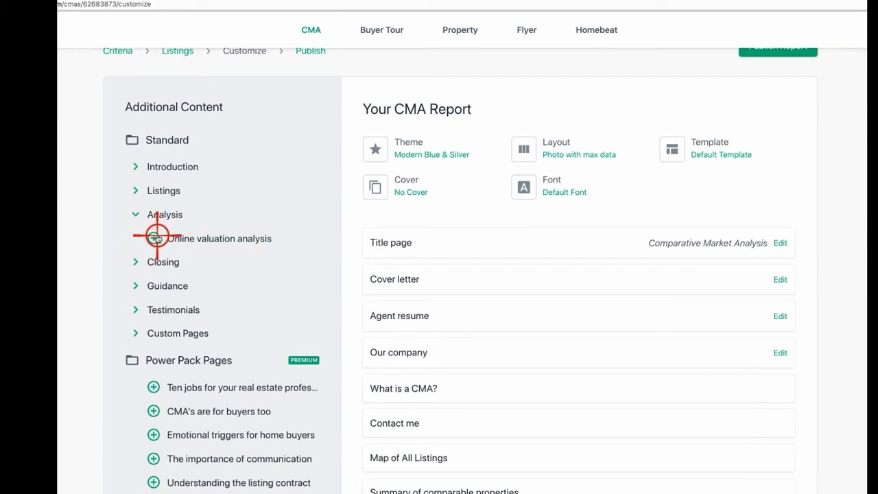
click(135, 214)
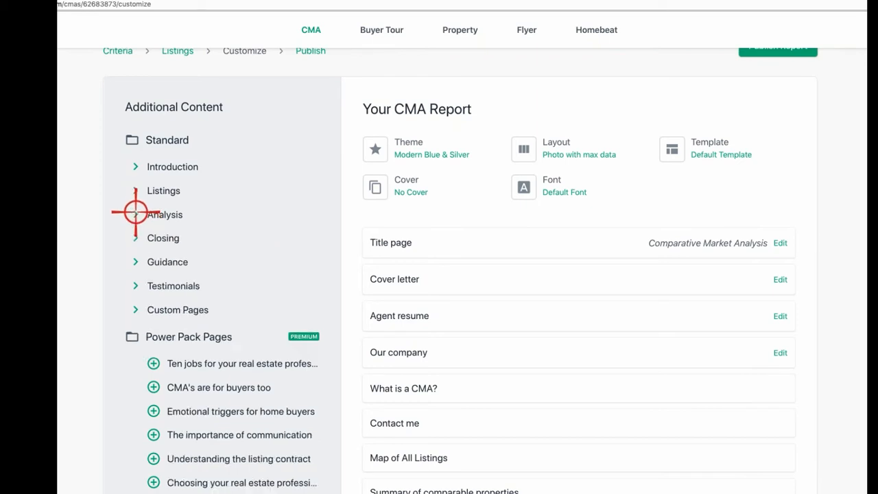
click(137, 238)
click(136, 238)
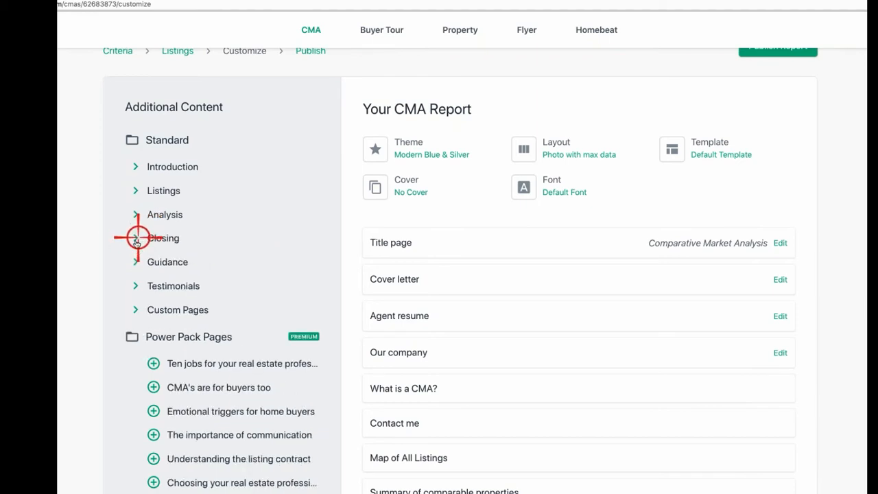
click(136, 261)
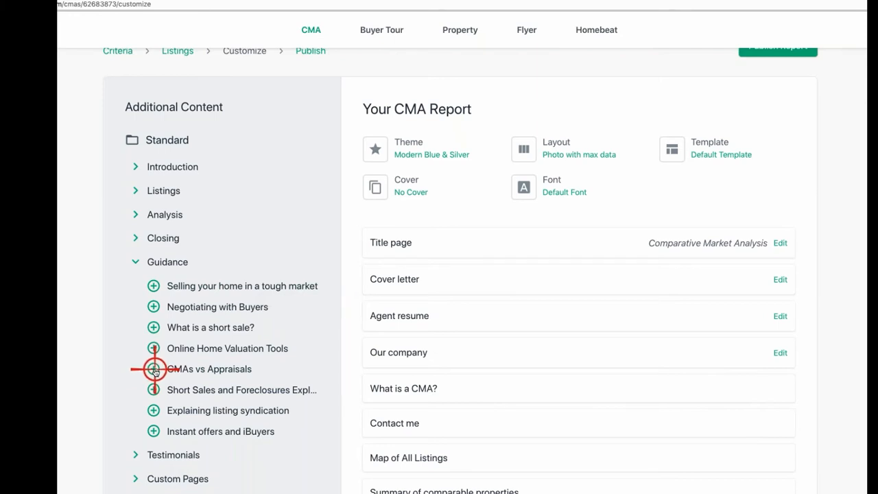
Step: Add the CMAs vs Appraisals guidance page and glance over the available Testimonials pages
click(154, 369)
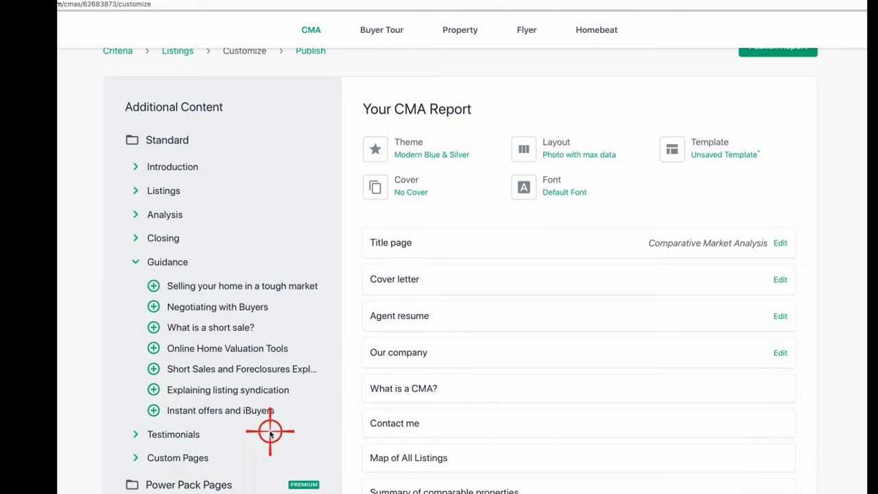
scroll(164, 325, down, 3)
click(134, 336)
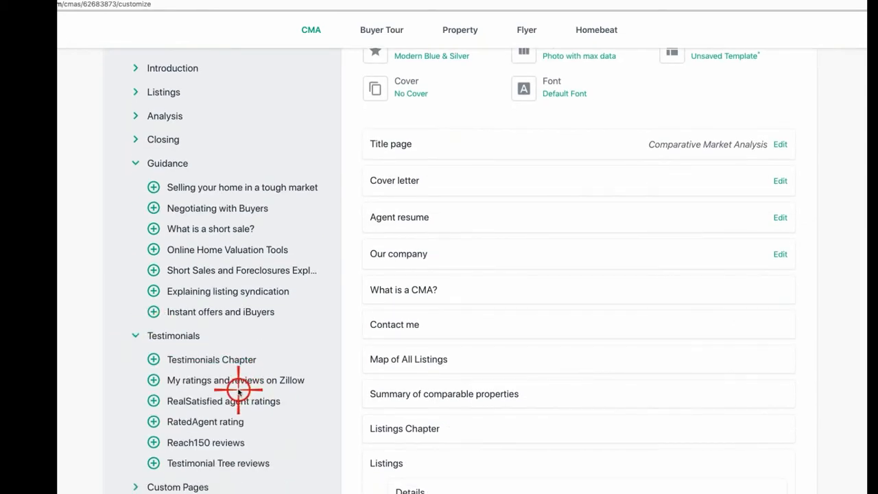
scroll(239, 390, down, 1)
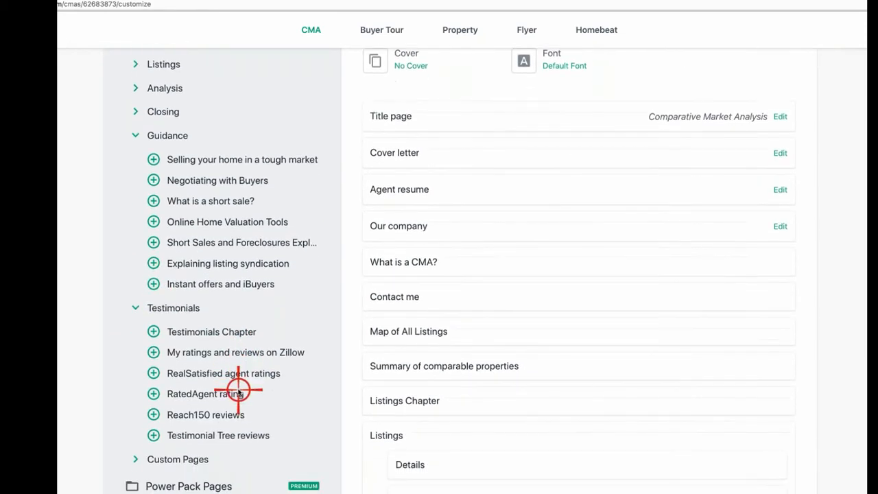
click(134, 304)
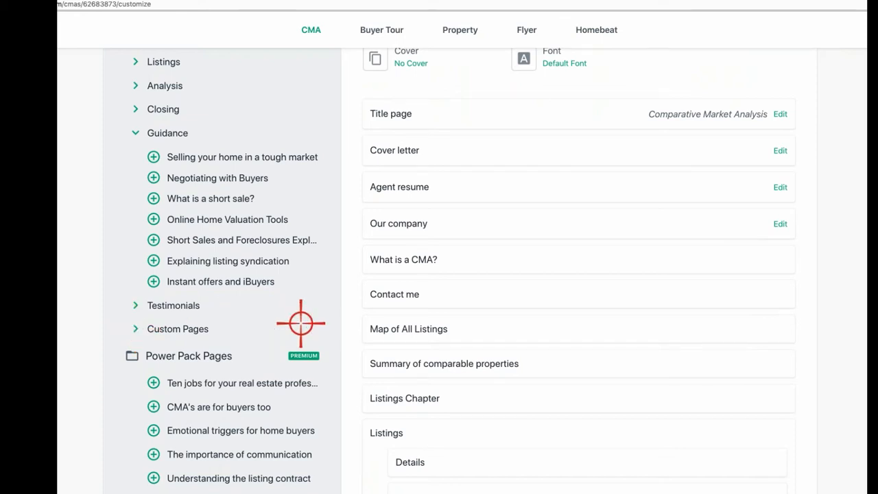
Step: Scroll through the report outline to review its page list
scroll(215, 394, down, 1)
scroll(215, 394, down, 3)
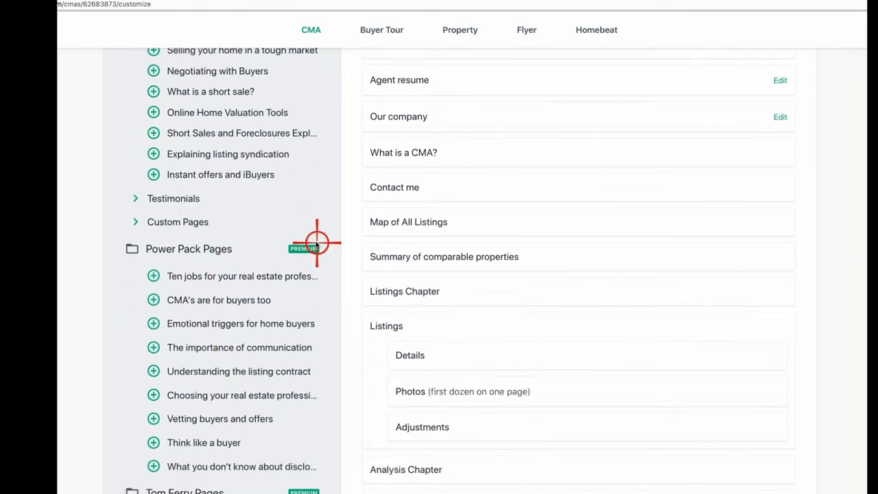
scroll(261, 336, down, 5)
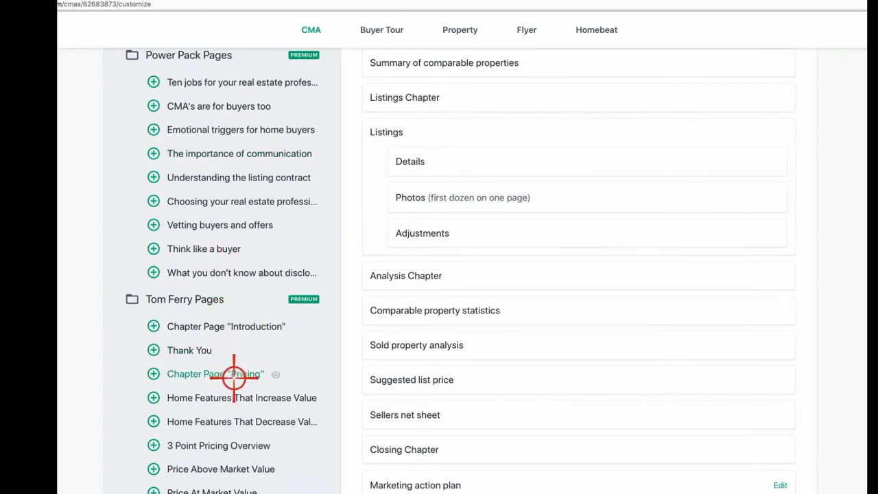
scroll(240, 366, up, 10)
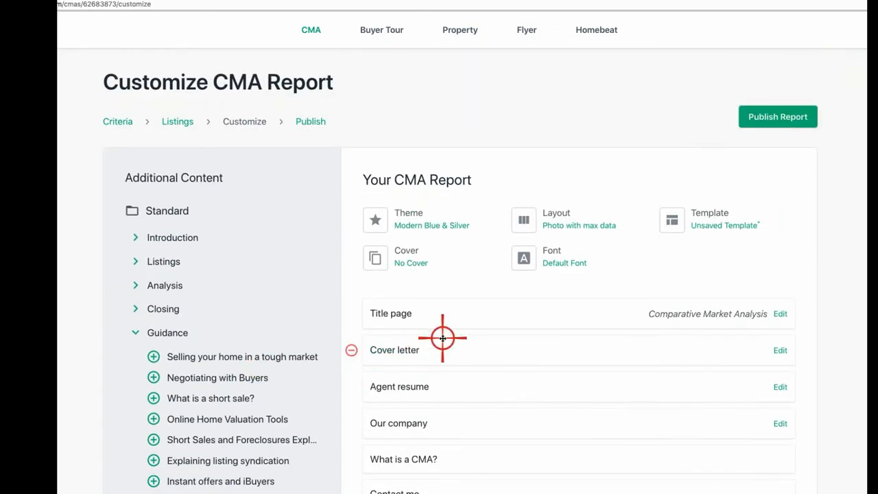
scroll(476, 352, down, 5)
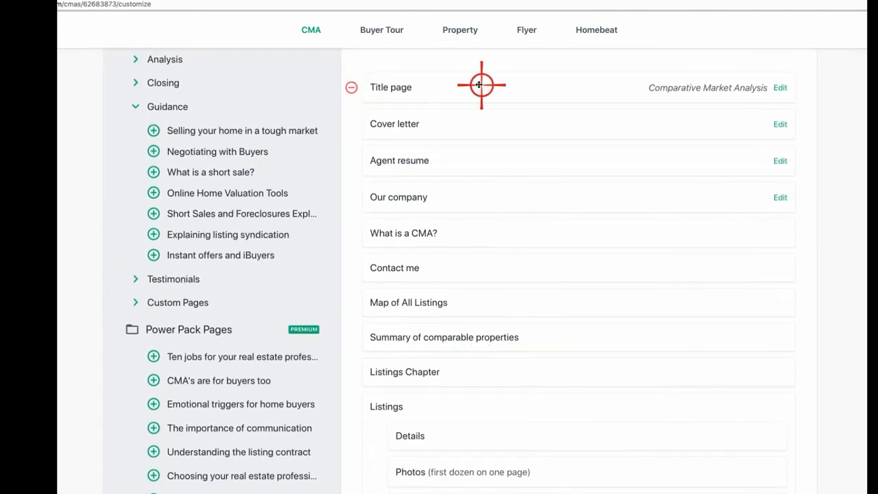
scroll(492, 165, up, 3)
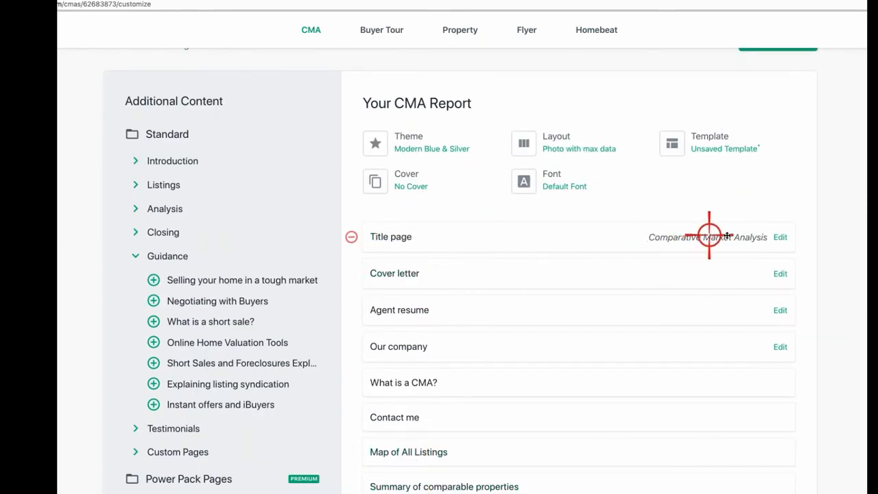
click(396, 237)
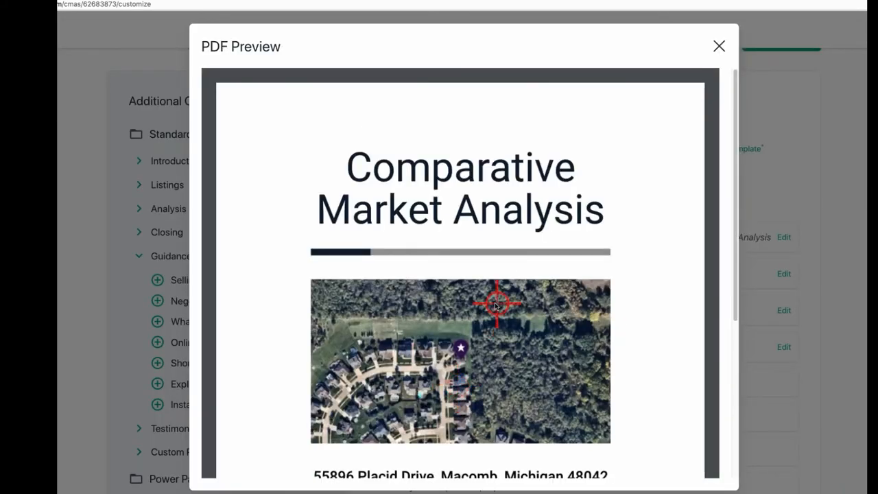
scroll(501, 309, down, 2)
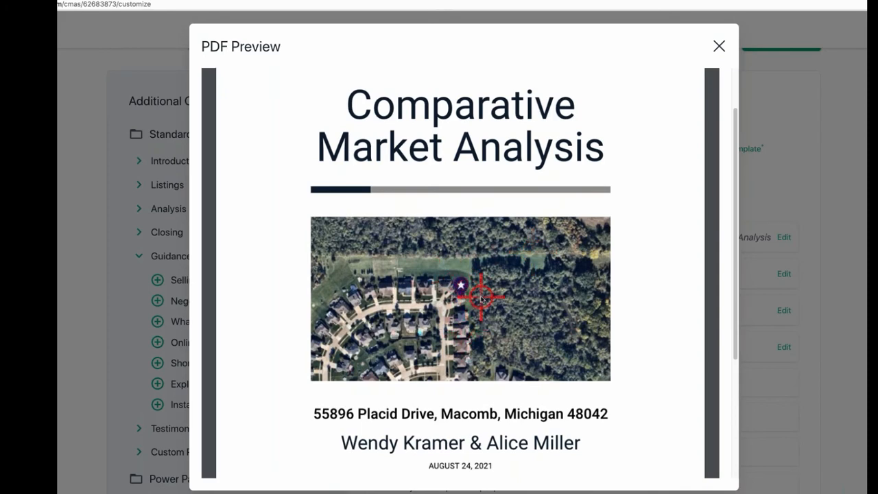
scroll(458, 284, down, 3)
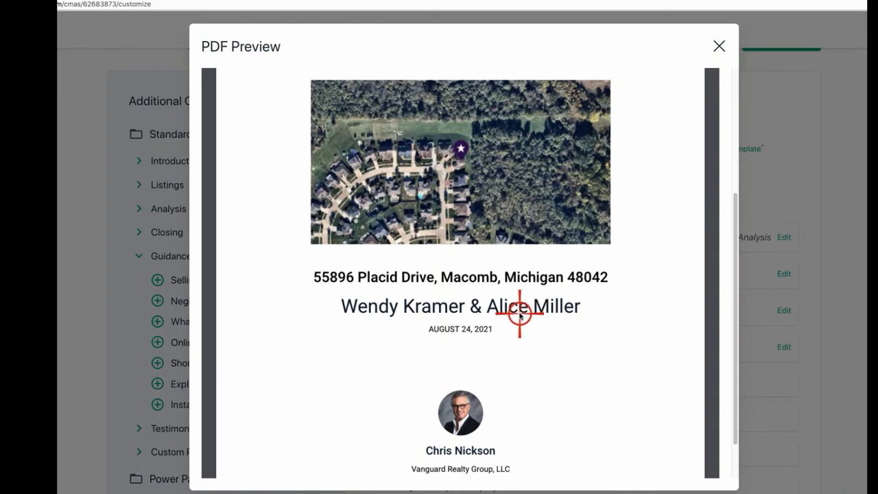
scroll(528, 319, down, 1)
scroll(544, 326, down, 1)
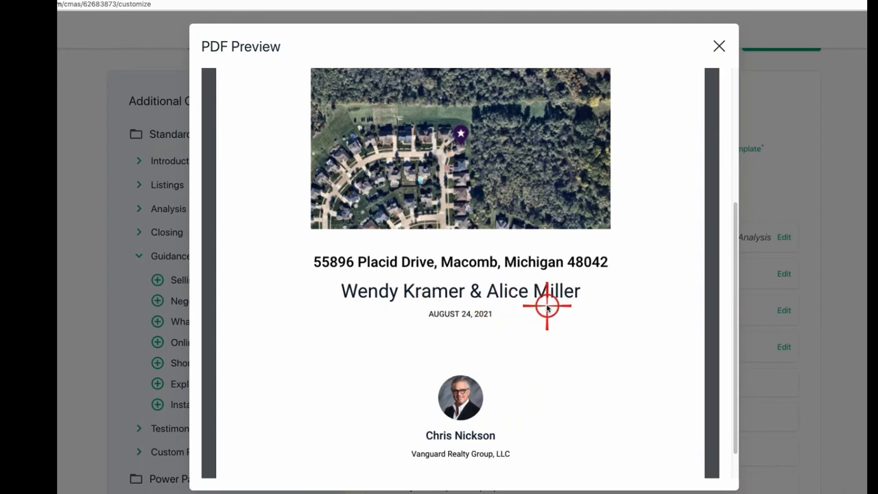
scroll(548, 301, up, 1)
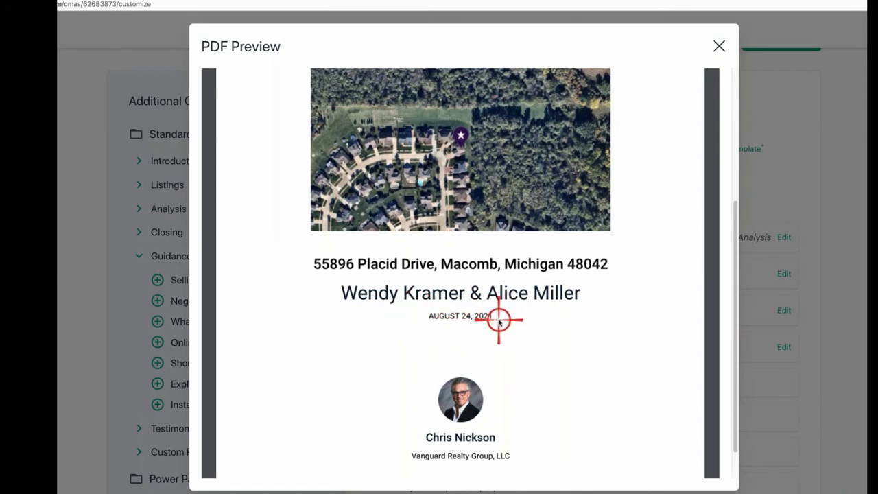
scroll(509, 343, down, 2)
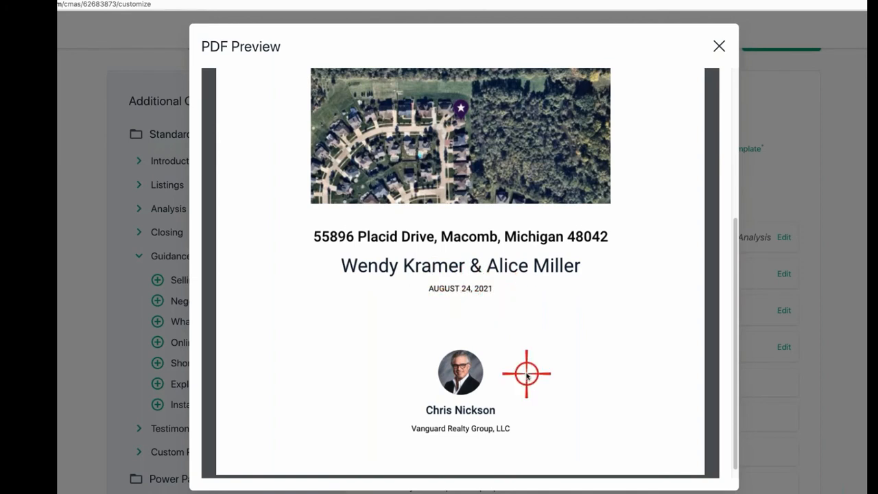
scroll(525, 371, down, 1)
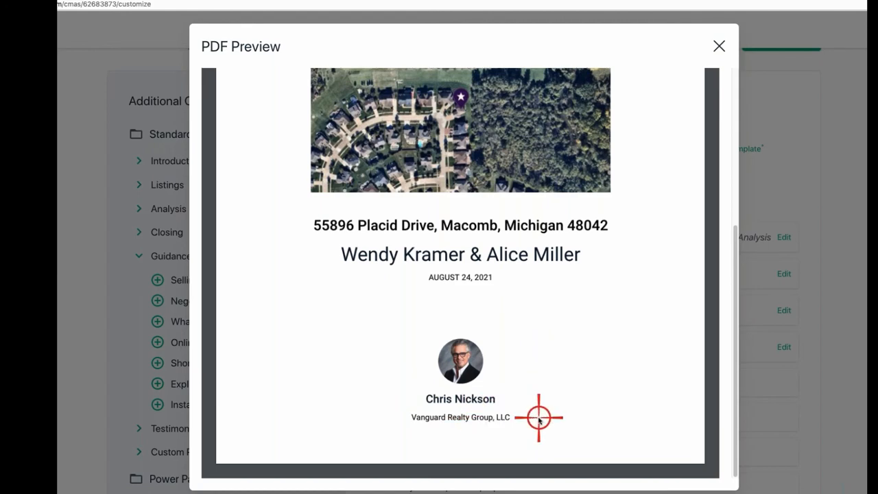
scroll(537, 420, up, 5)
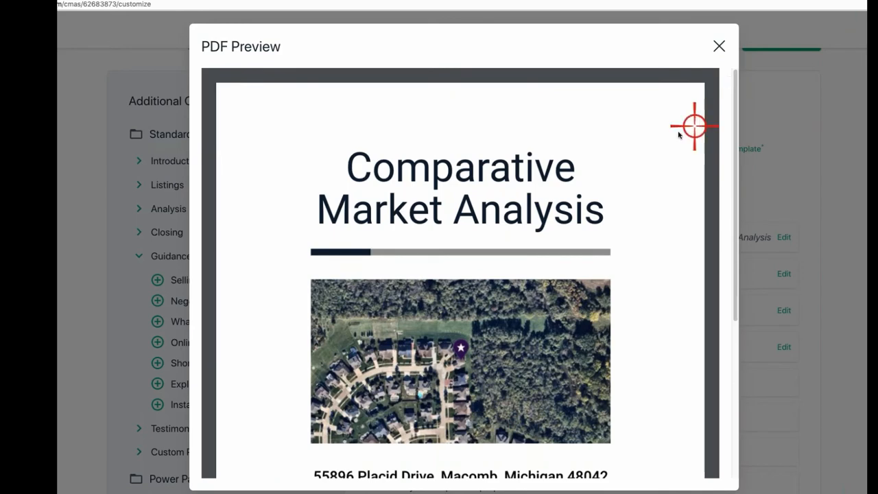
scroll(674, 133, down, 3)
scroll(663, 141, down, 2)
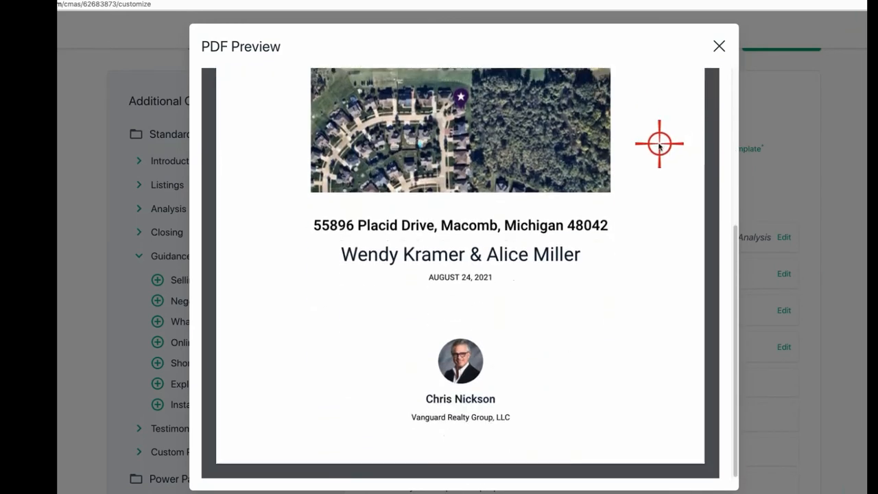
scroll(662, 141, up, 5)
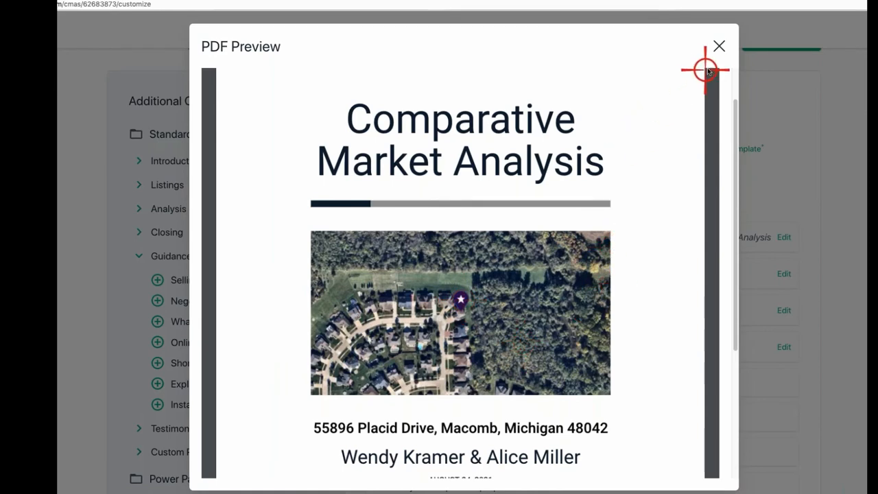
click(719, 48)
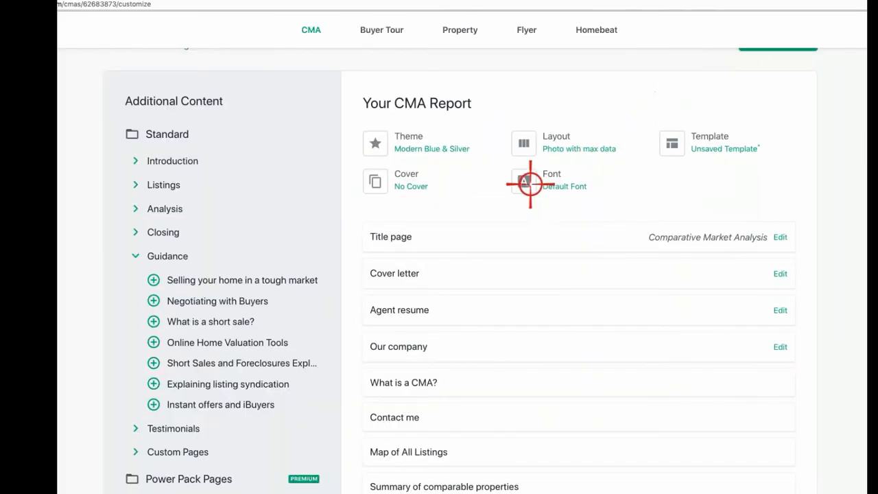
click(397, 274)
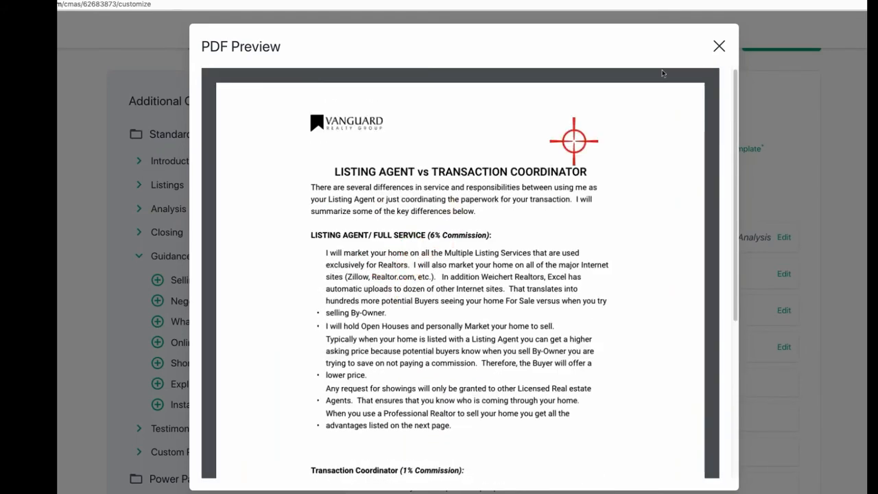
scroll(422, 235, down, 3)
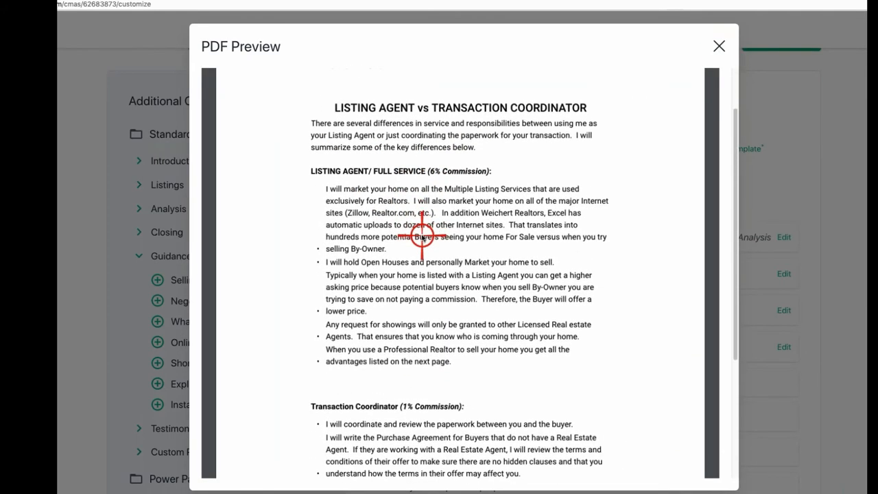
scroll(422, 236, down, 5)
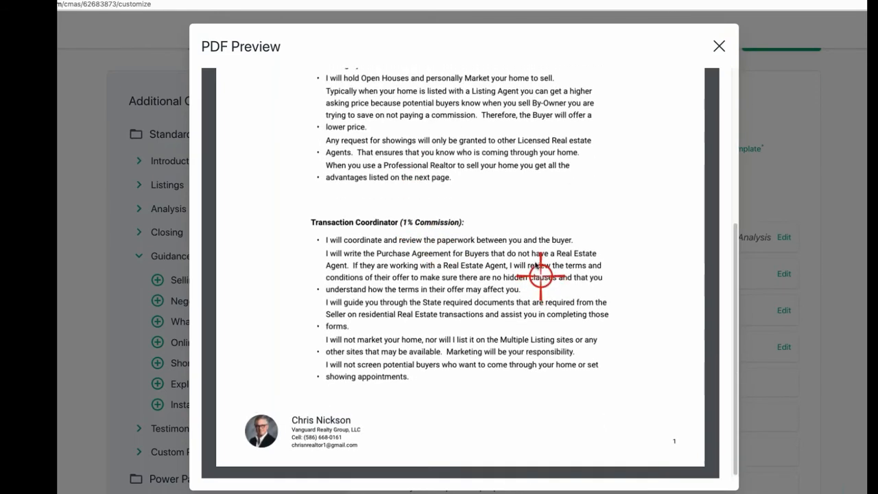
scroll(543, 274, up, 5)
click(720, 43)
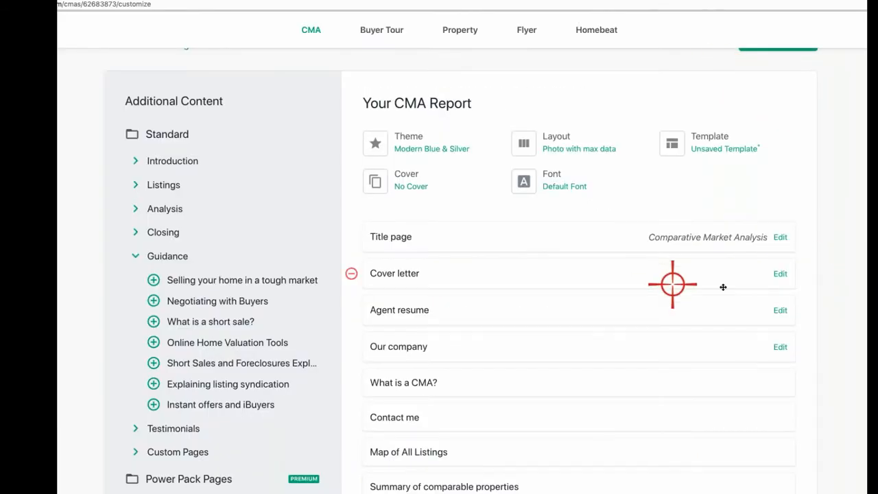
Step: Remove Cover letter, Agent resume and Our company so Title page precedes What is a CMA?
click(349, 273)
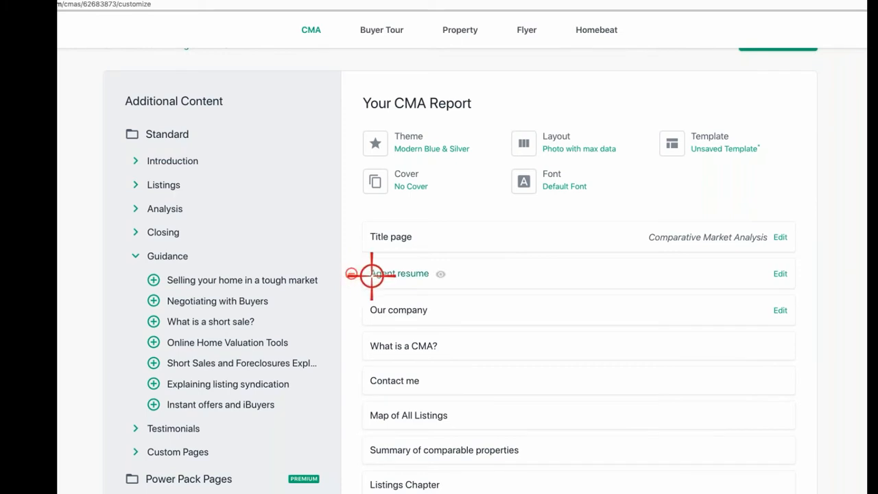
click(349, 273)
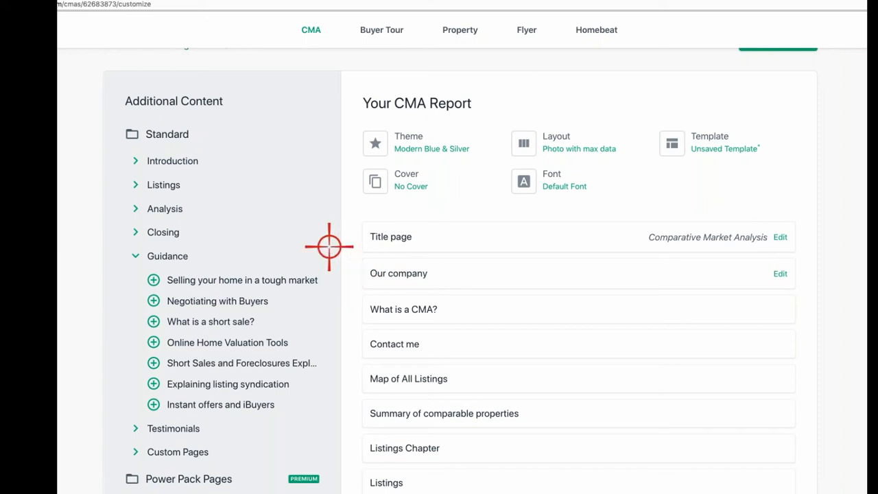
click(353, 273)
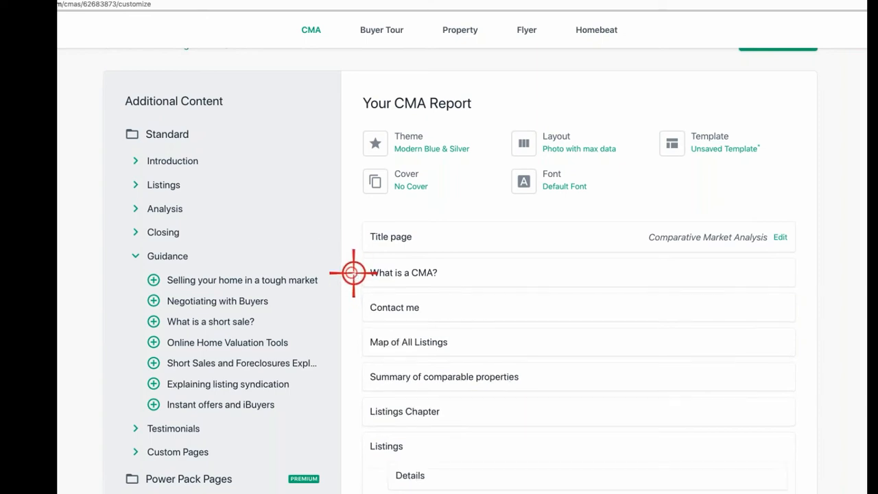
click(405, 272)
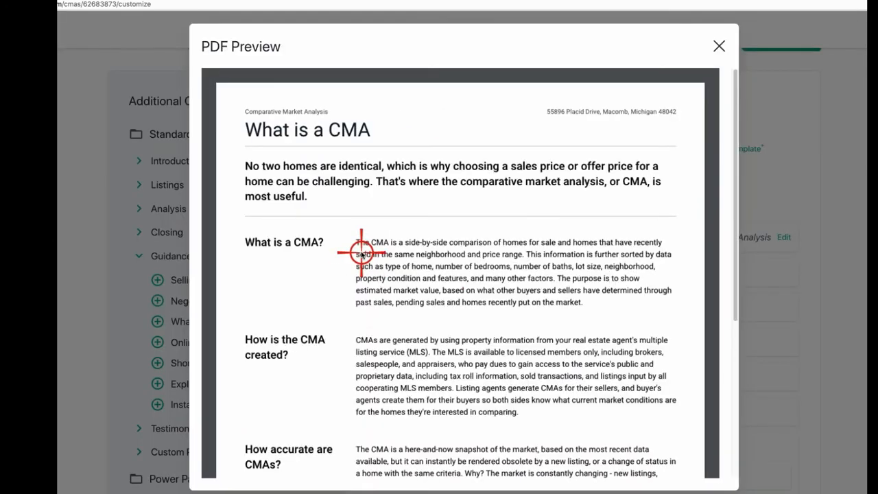
scroll(369, 319, down, 3)
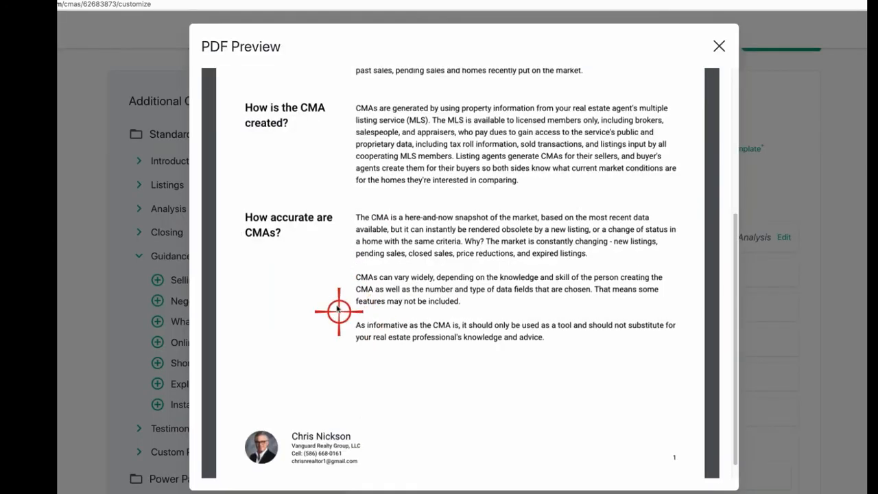
scroll(330, 305, up, 3)
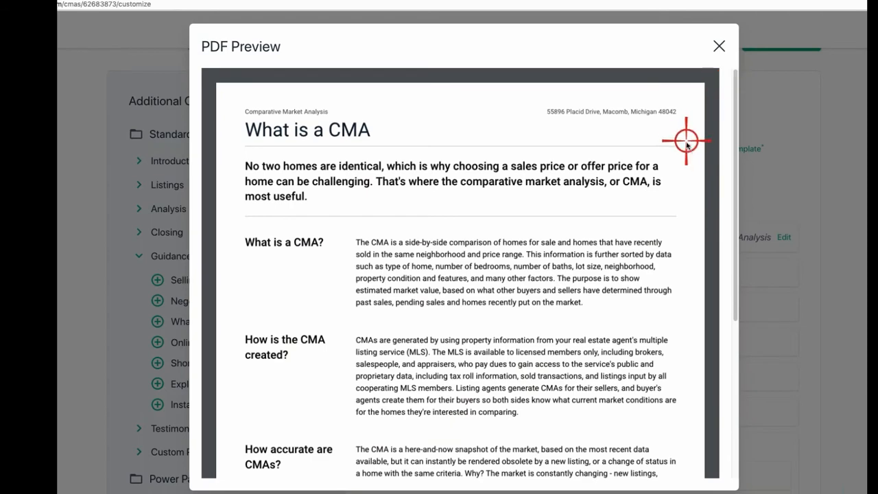
click(719, 47)
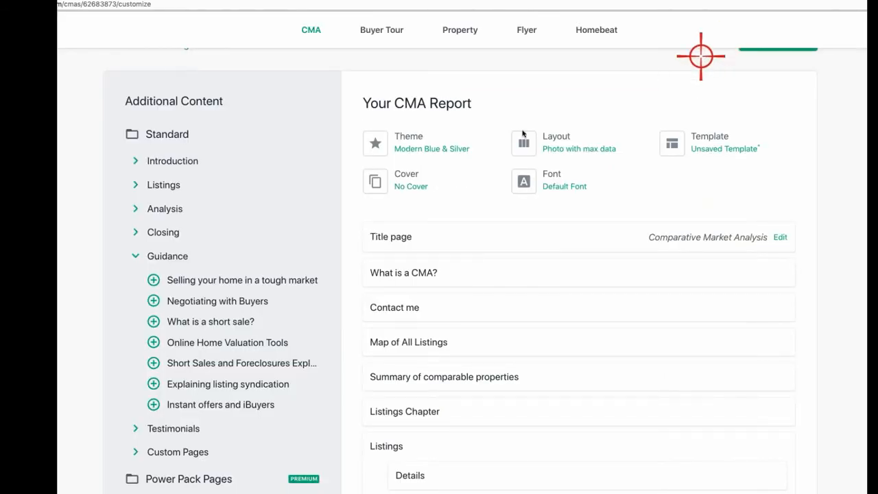
click(401, 308)
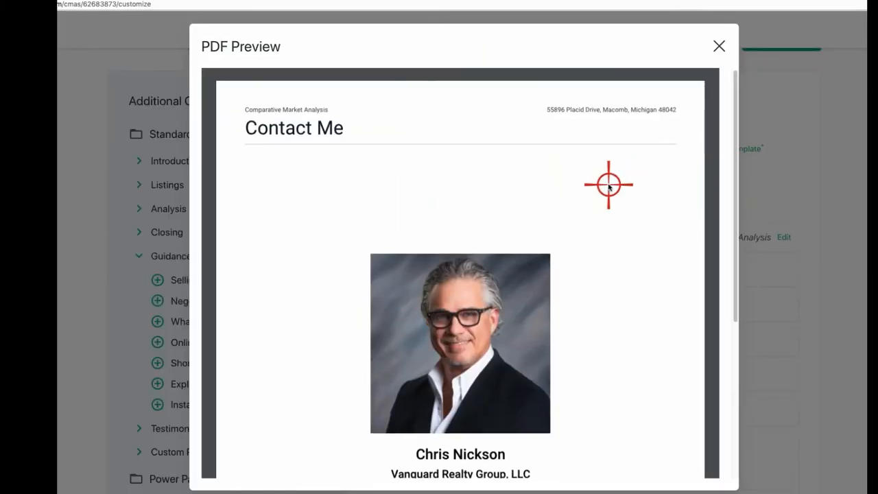
scroll(608, 186, down, 5)
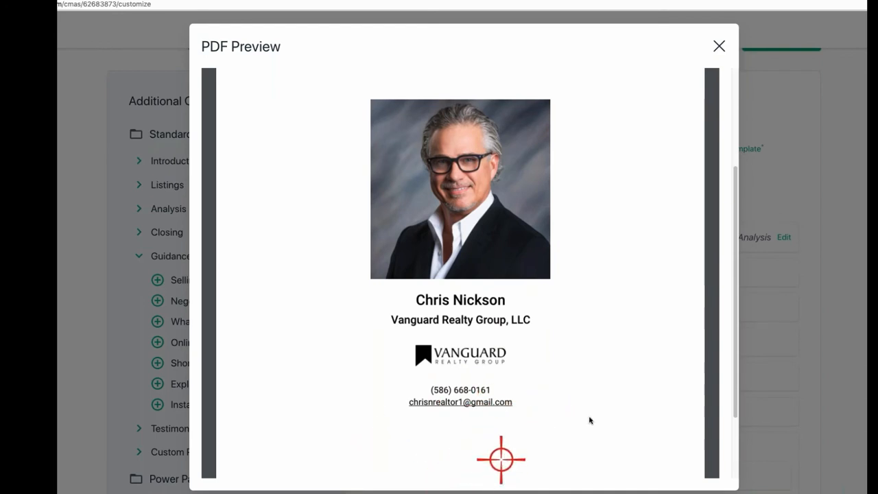
scroll(631, 376, up, 1)
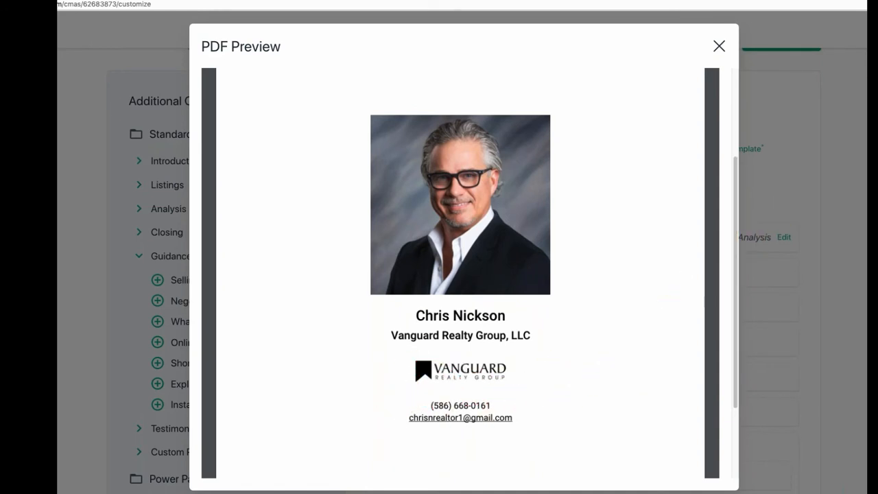
scroll(547, 341, up, 3)
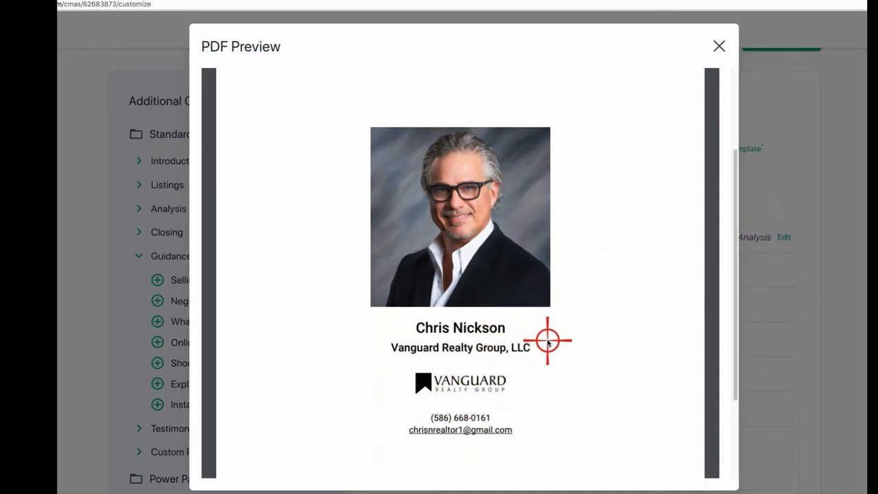
scroll(546, 324, up, 1)
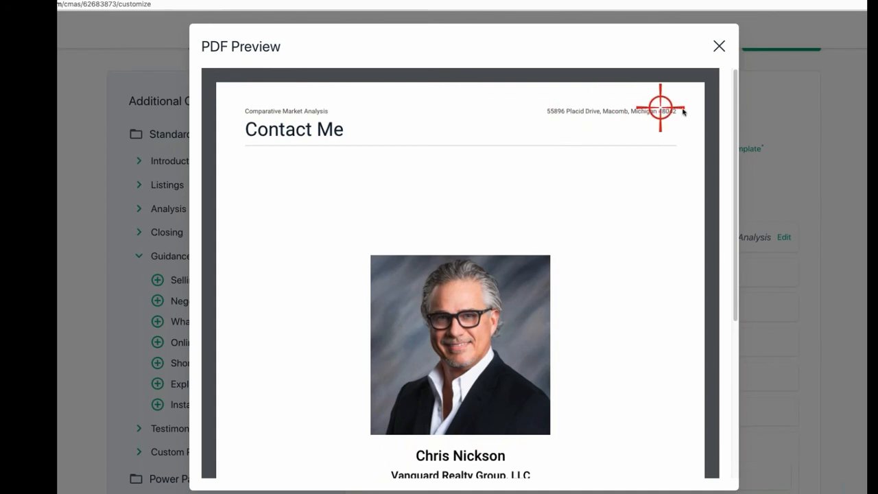
click(718, 48)
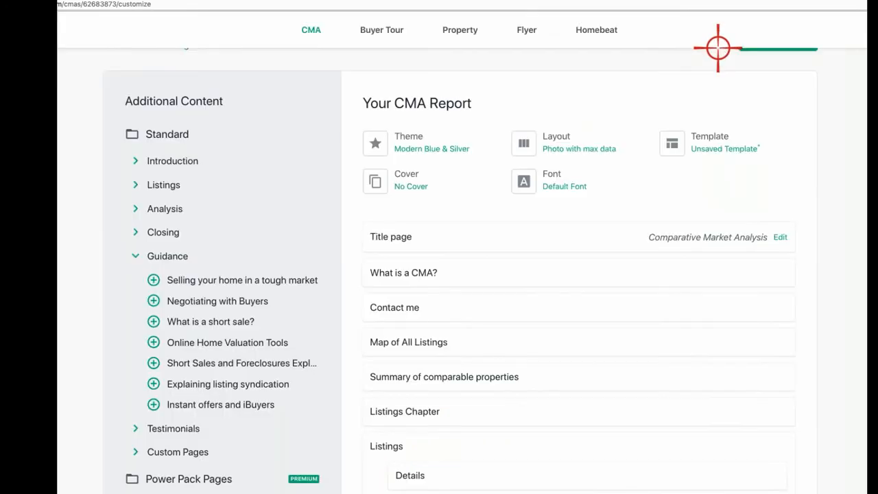
scroll(519, 278, down, 1)
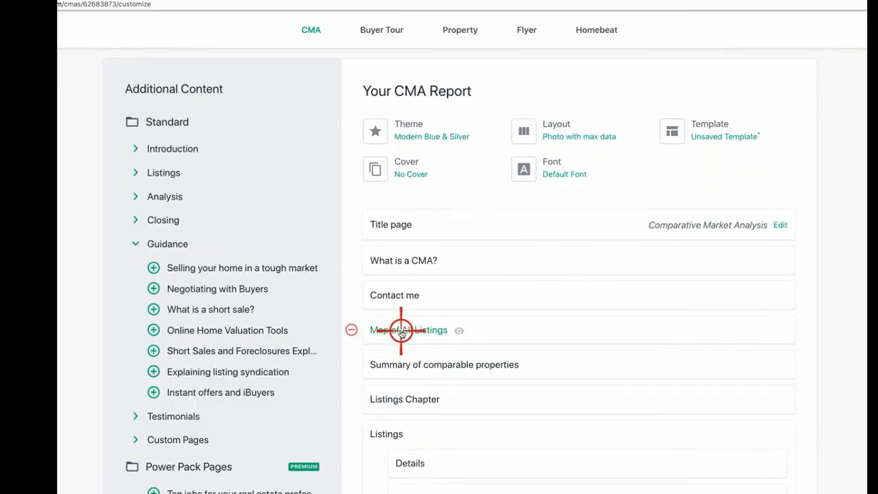
click(401, 329)
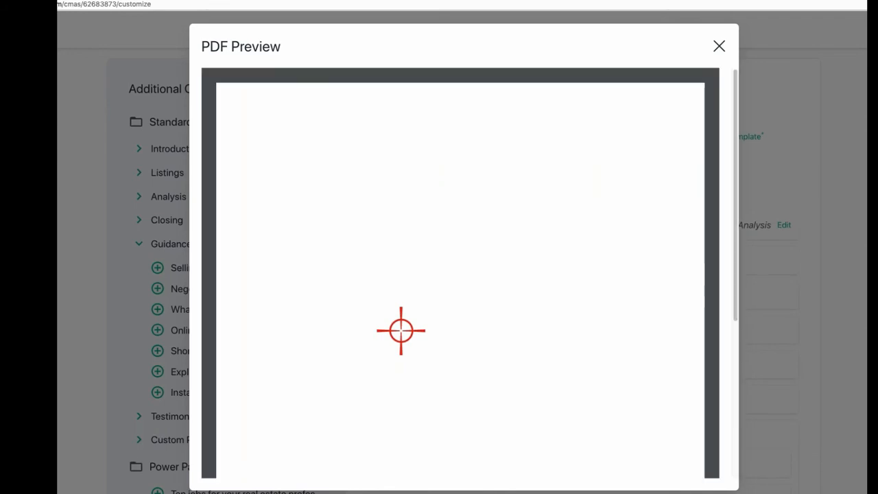
scroll(435, 327, down, 3)
scroll(441, 327, down, 2)
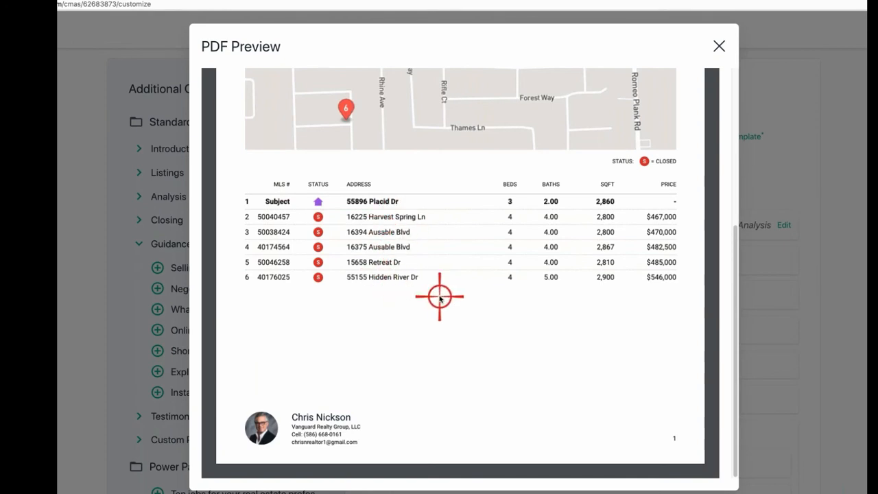
scroll(441, 298, up, 5)
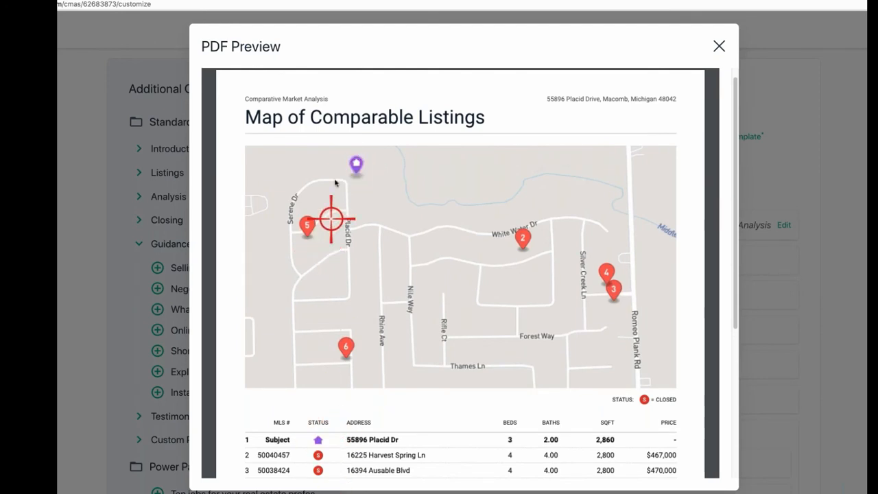
click(715, 50)
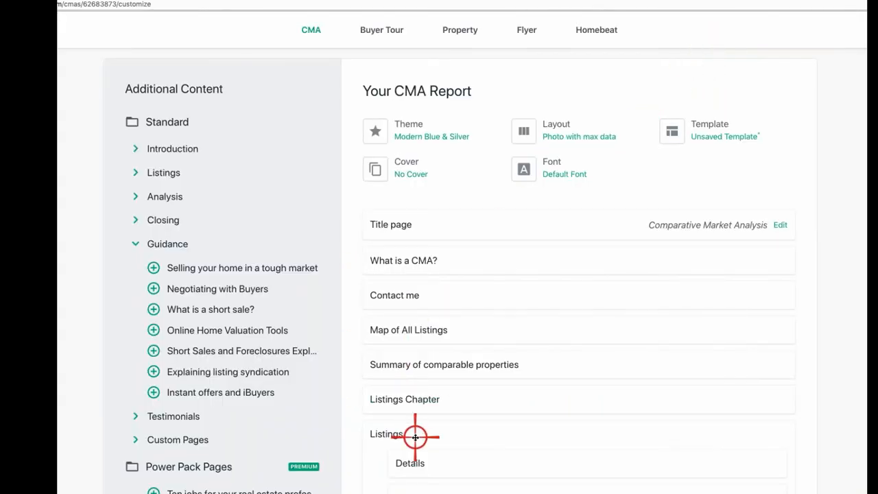
click(413, 404)
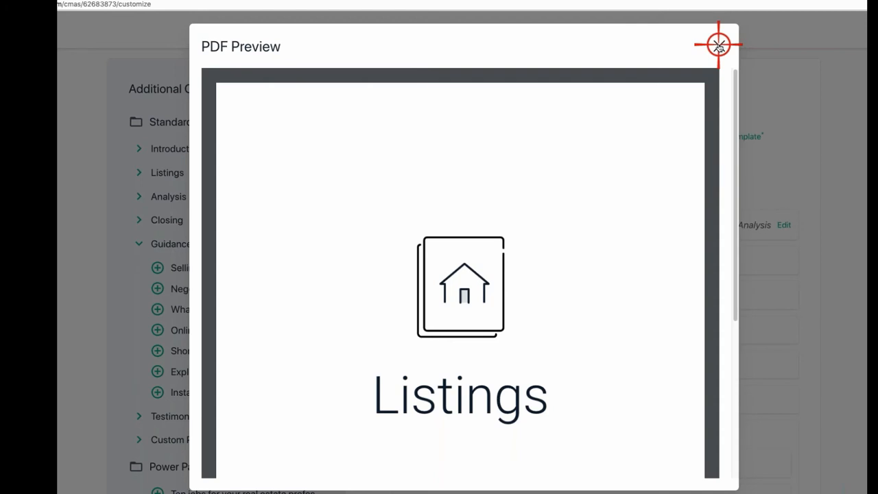
click(718, 45)
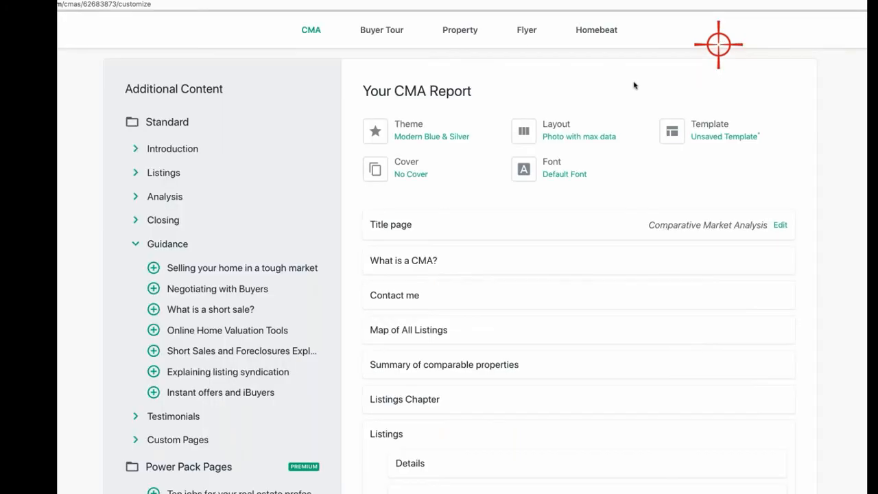
Step: Remove the Listings Chapter page, then review and close the listing Details page PDF preview
click(352, 397)
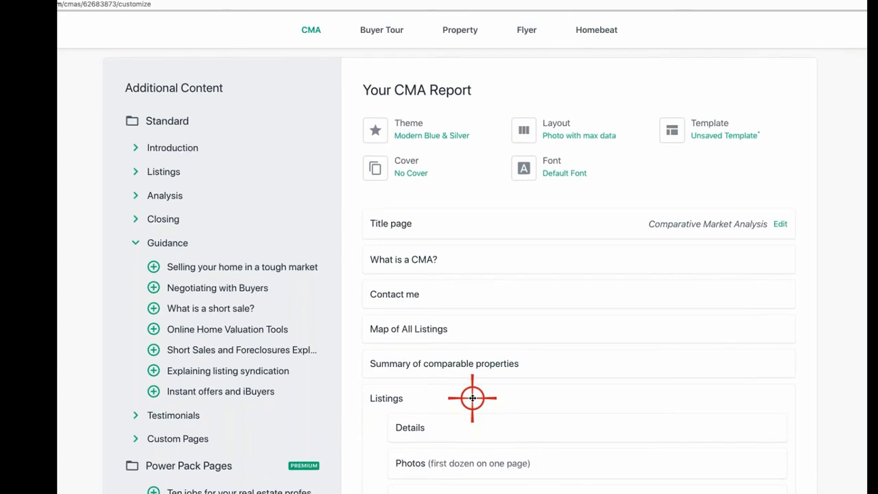
scroll(472, 397, down, 2)
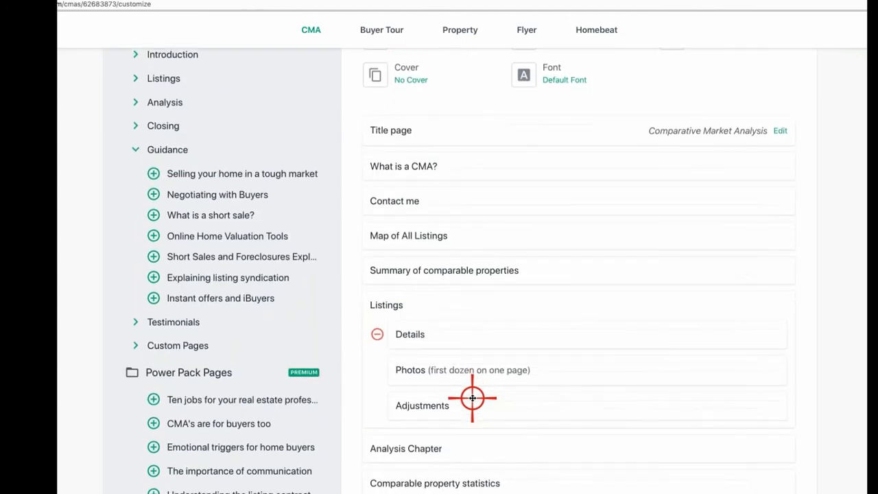
click(415, 338)
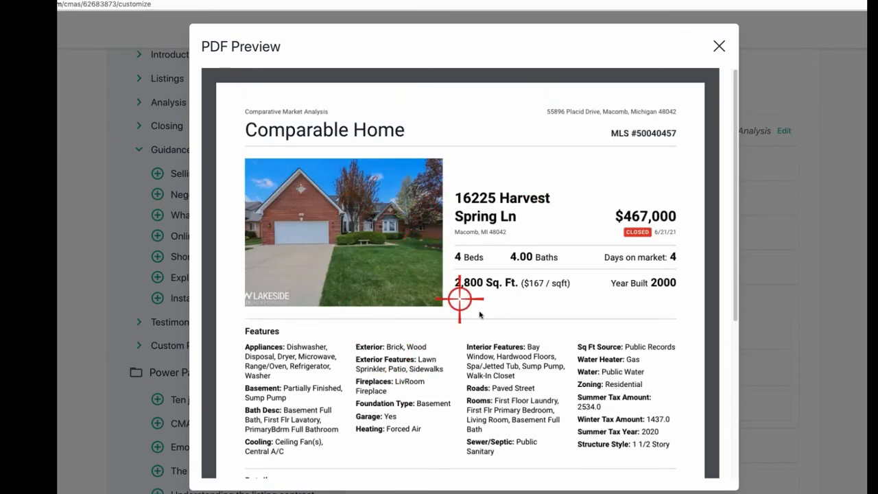
scroll(477, 312, down, 5)
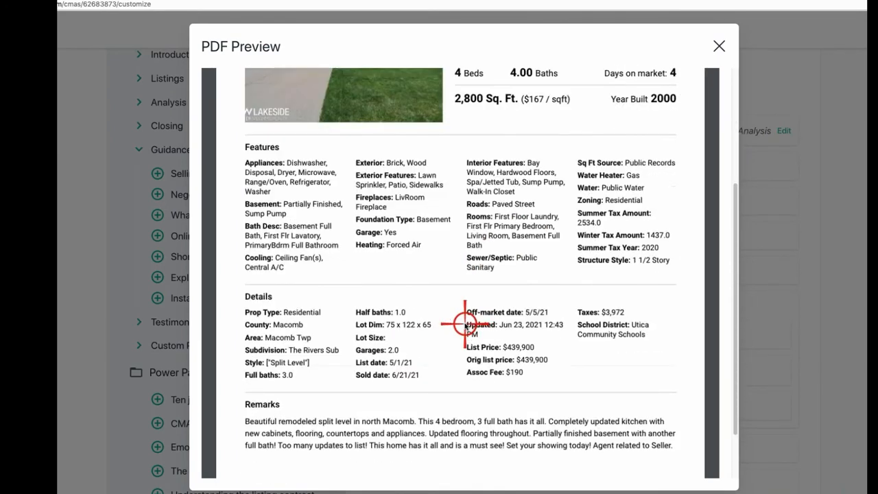
scroll(466, 324, down, 2)
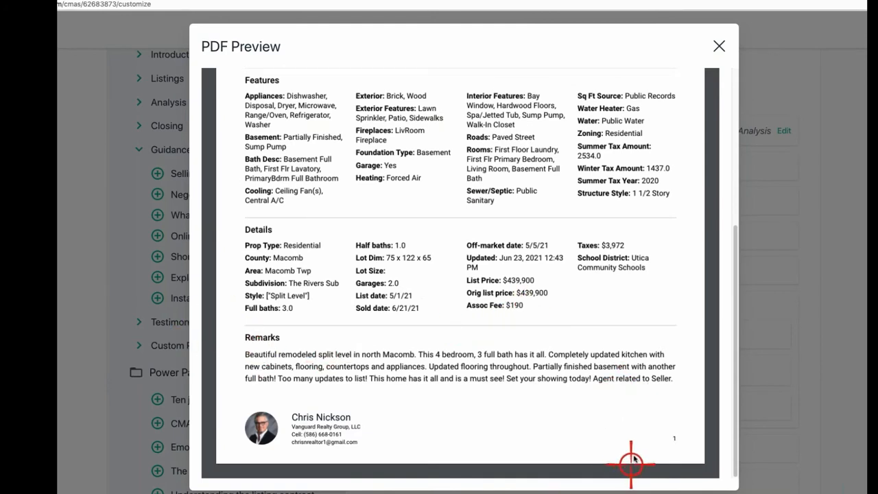
scroll(645, 206, up, 6)
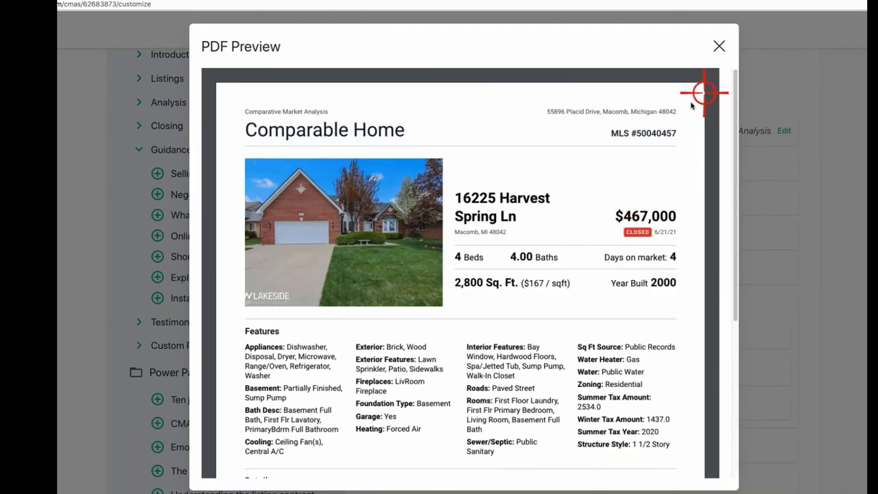
click(718, 46)
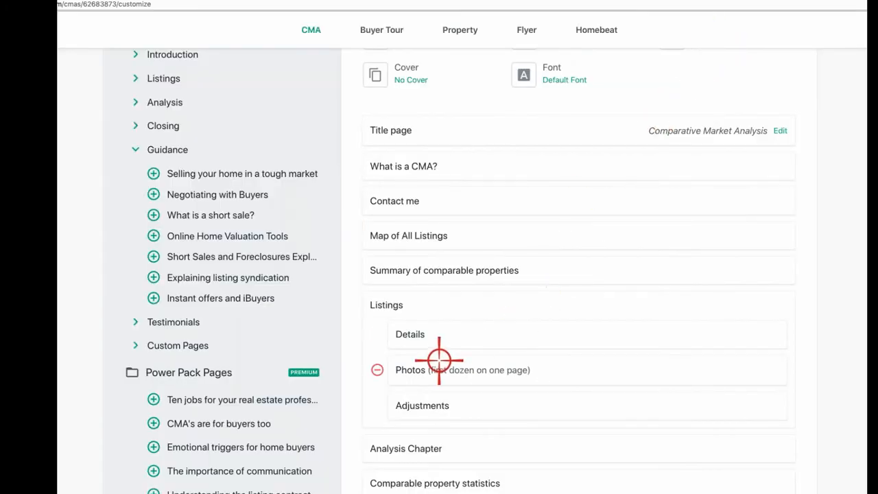
click(421, 371)
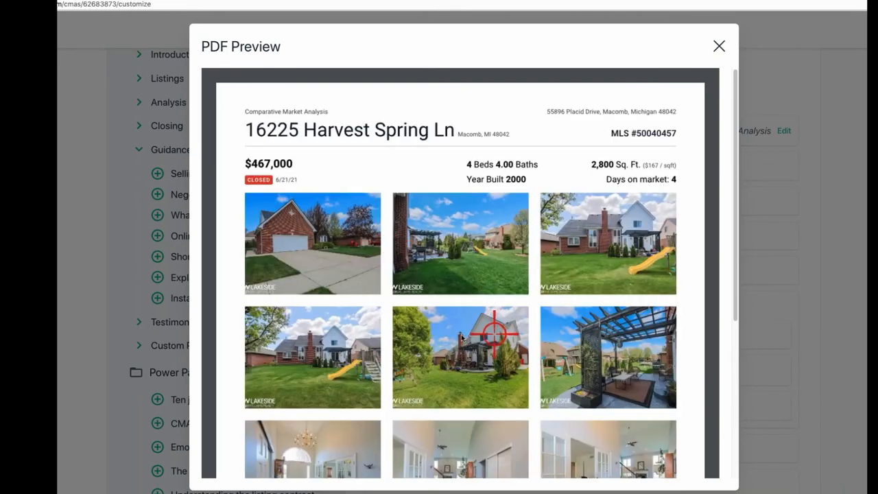
scroll(462, 336, down, 5)
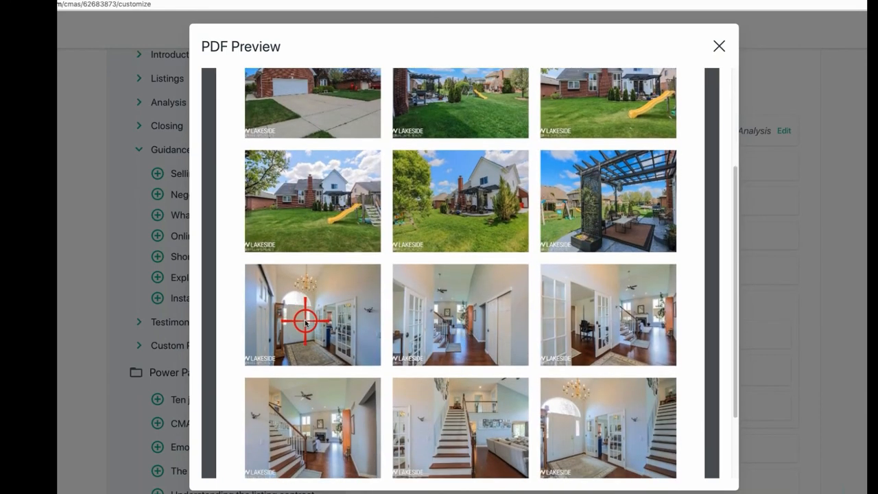
scroll(306, 322, up, 6)
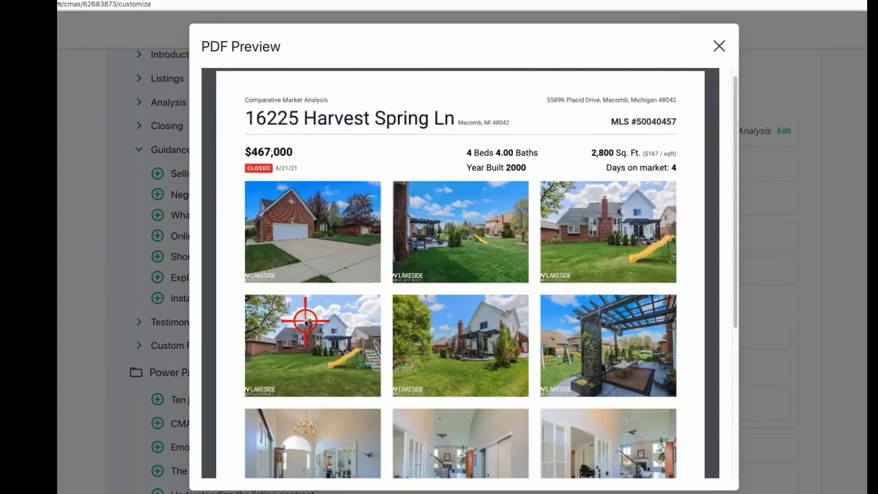
scroll(280, 98, down, 2)
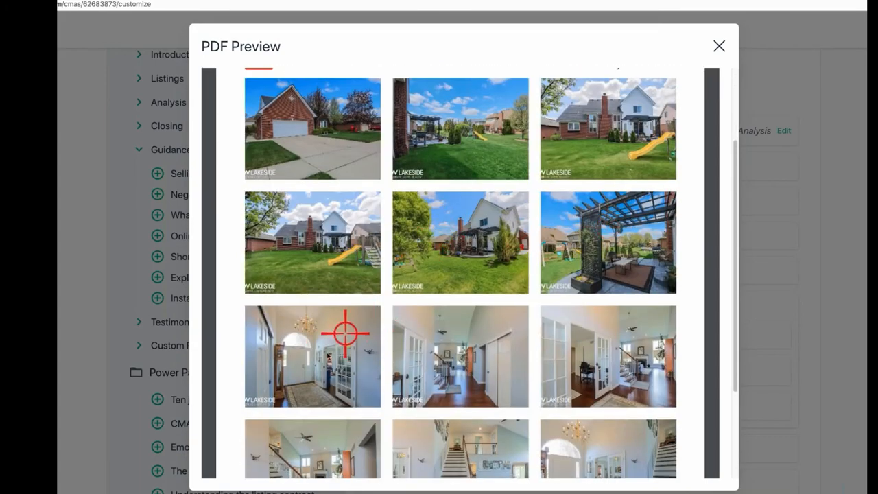
scroll(596, 376, down, 2)
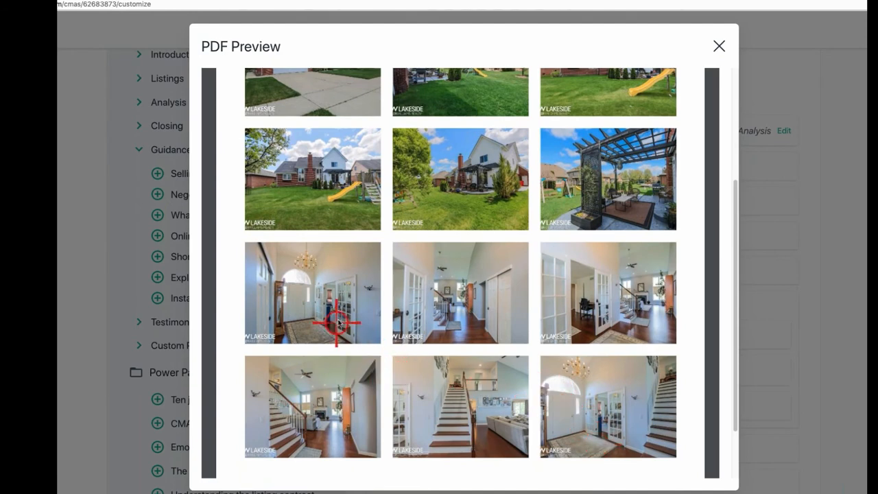
scroll(335, 322, down, 1)
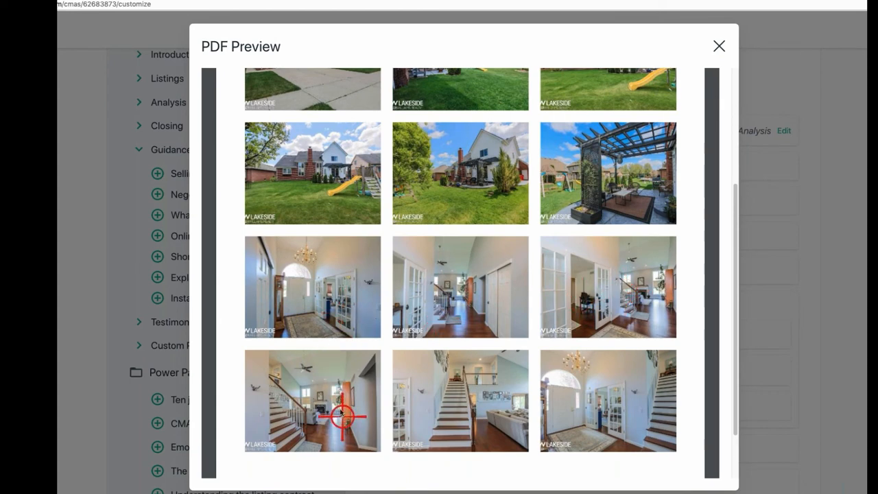
scroll(298, 291, up, 5)
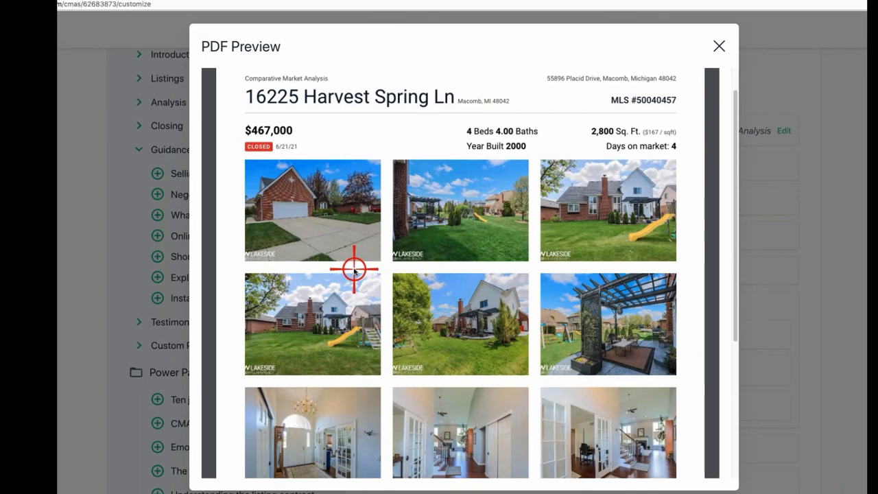
scroll(354, 269, down, 3)
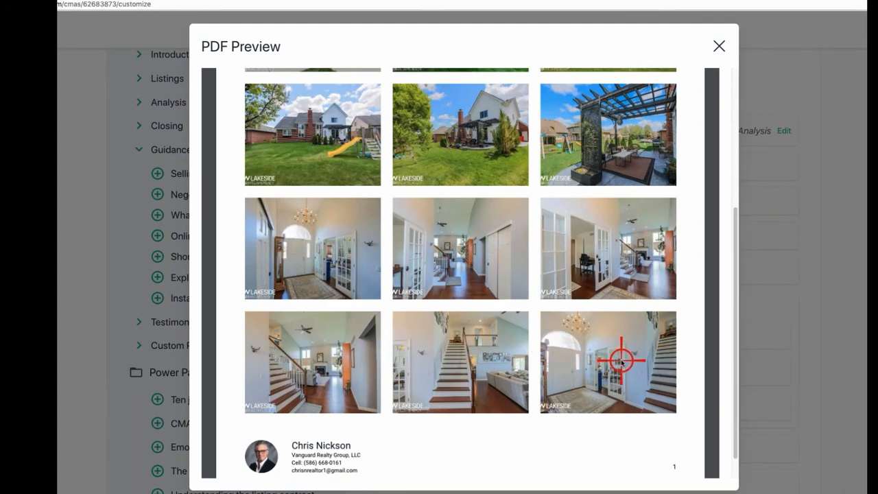
scroll(494, 364, down, 1)
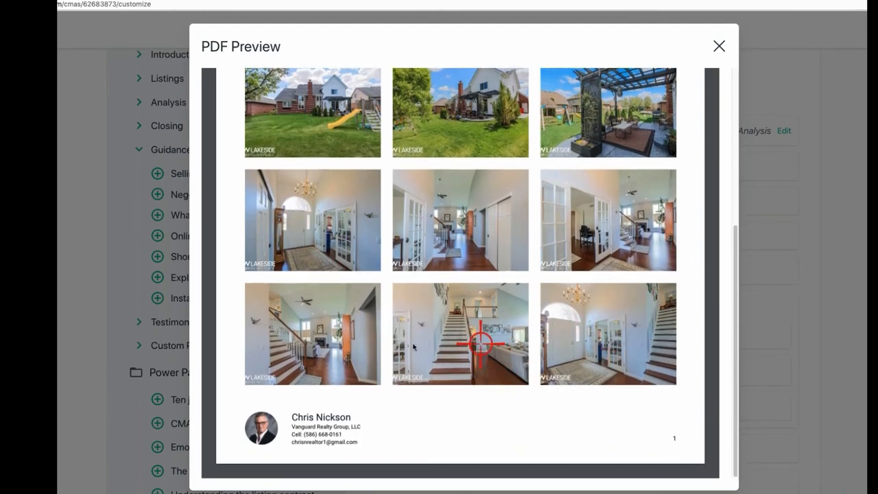
scroll(597, 309, up, 3)
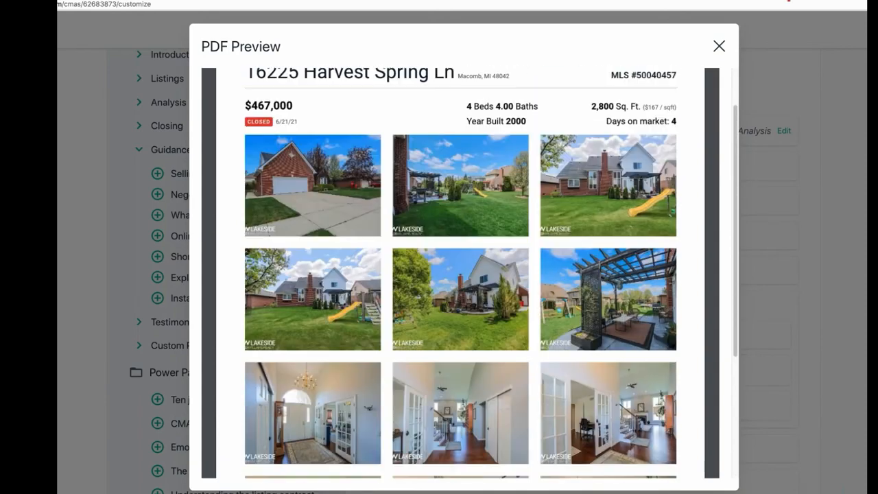
click(718, 46)
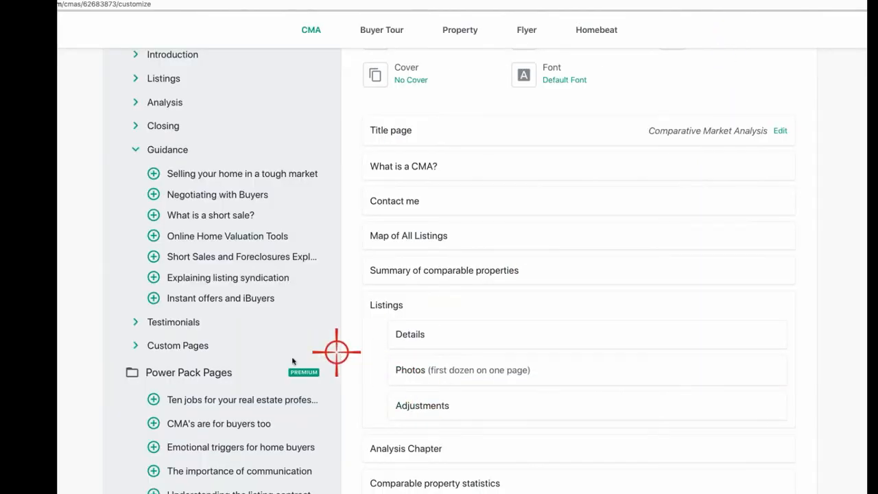
Step: Add More photos to Listings after Photos and briefly open its PDF preview
scroll(165, 265, up, 1)
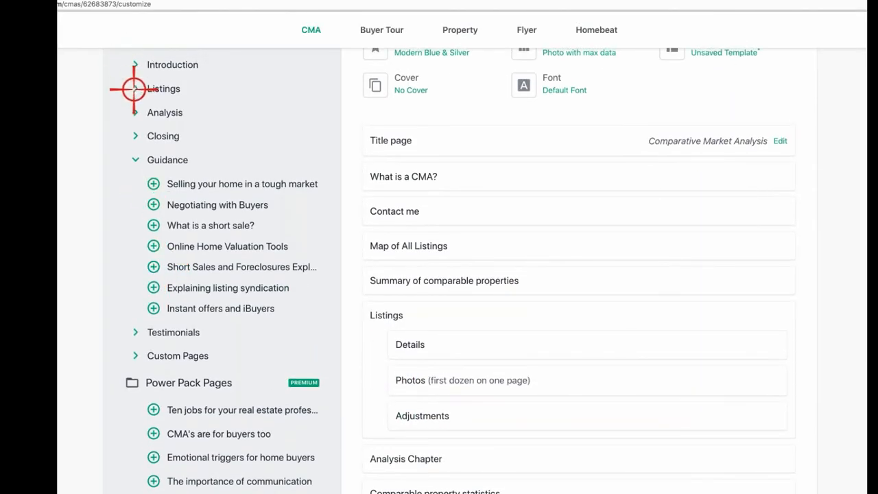
click(137, 112)
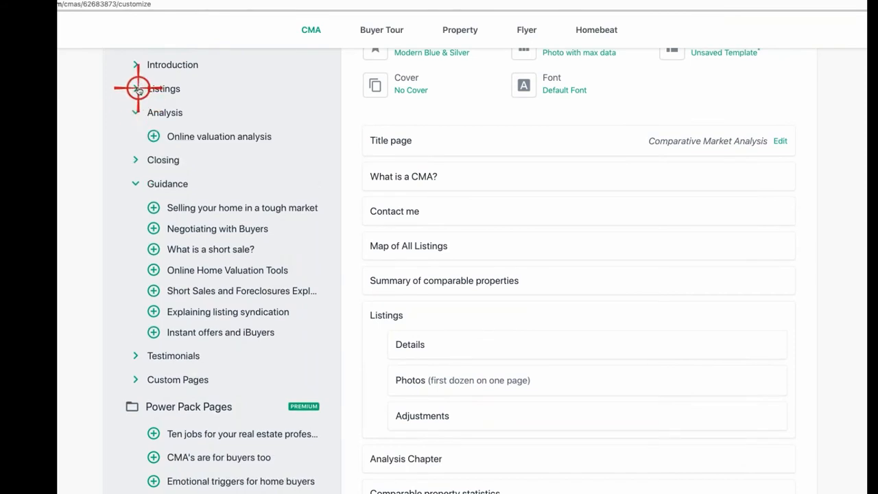
click(137, 88)
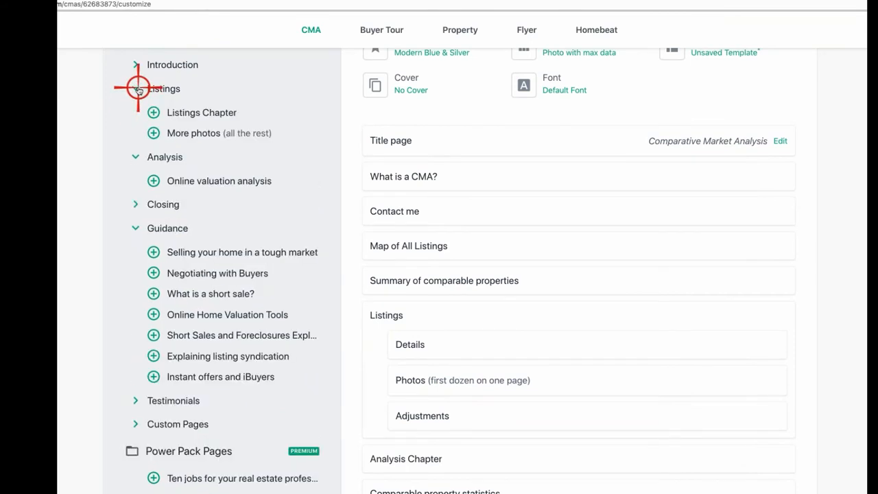
click(153, 132)
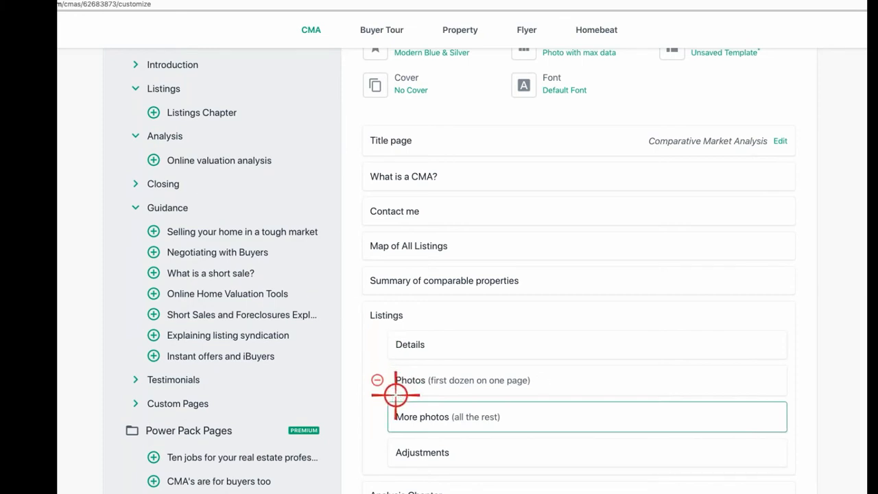
click(428, 420)
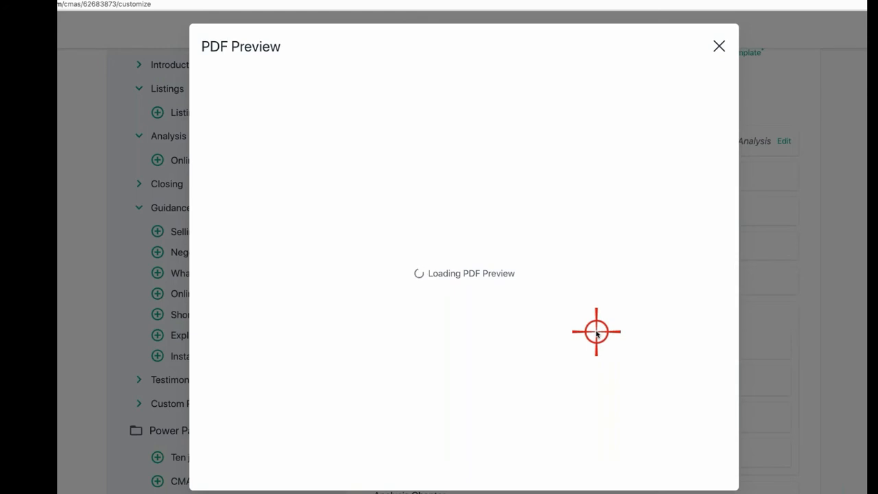
click(719, 46)
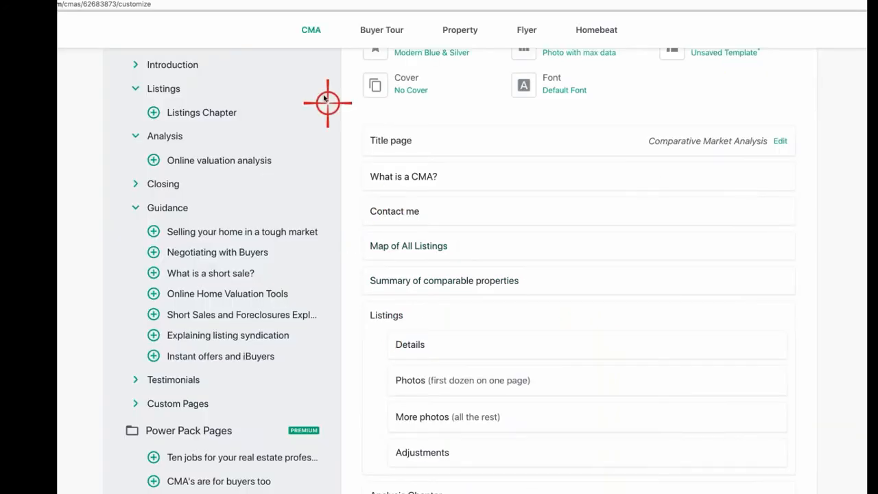
scroll(326, 98, up, 3)
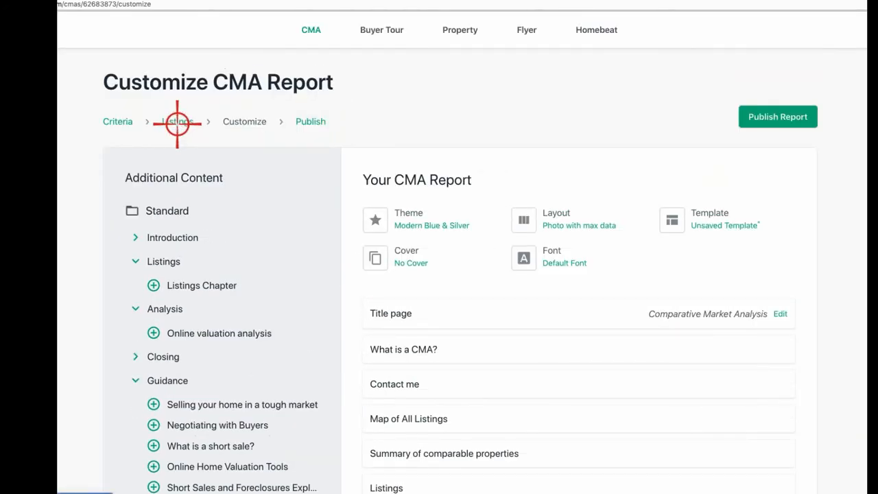
Step: Step back to Criteria and return to Customize, which drops the More photos page
click(117, 122)
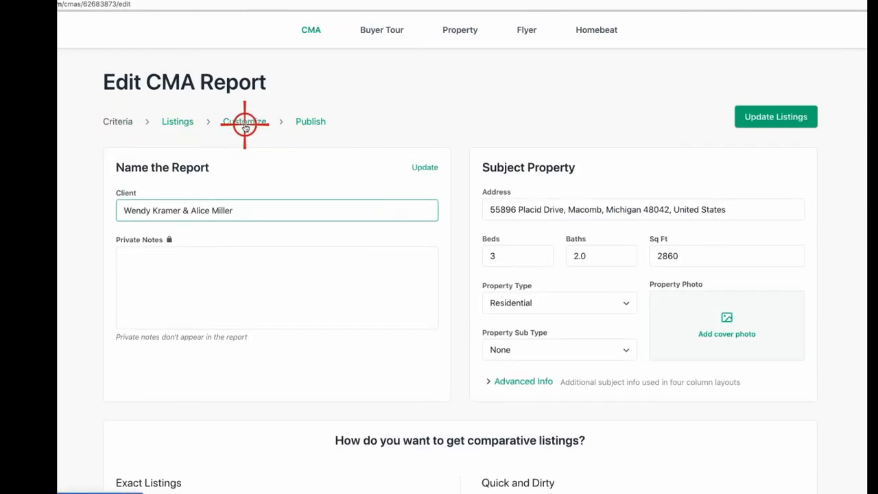
click(245, 123)
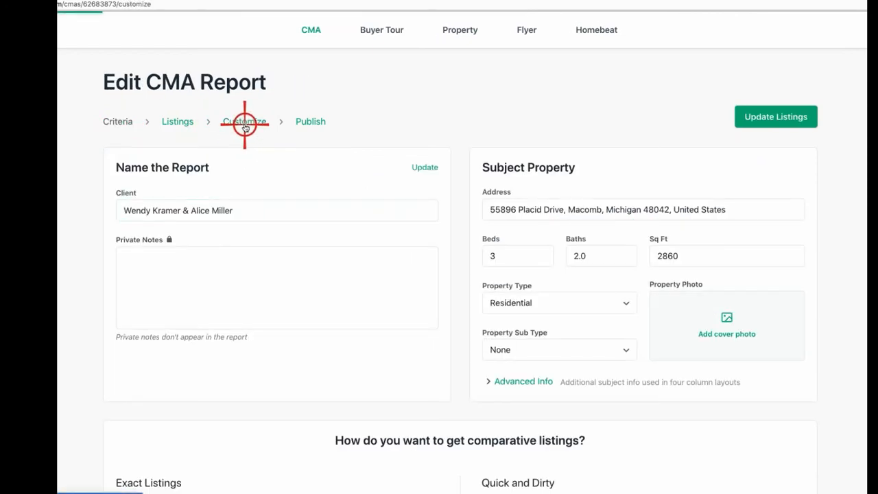
scroll(417, 216, down, 3)
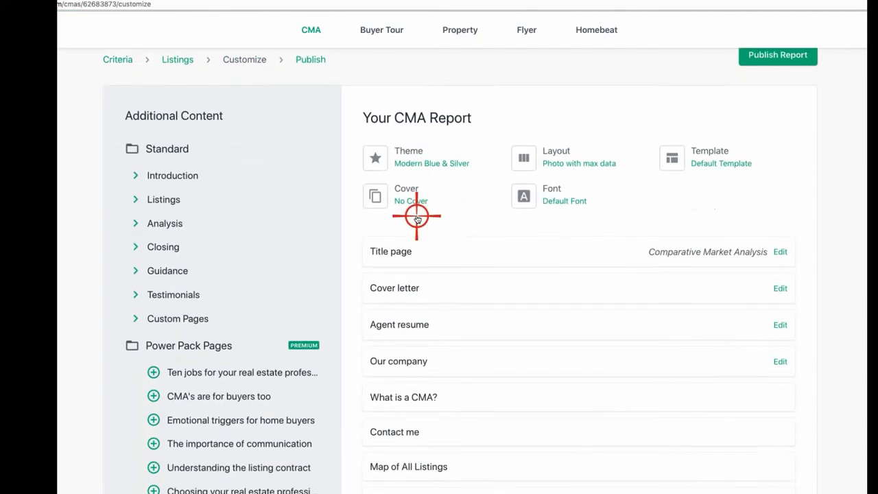
scroll(434, 367, down, 2)
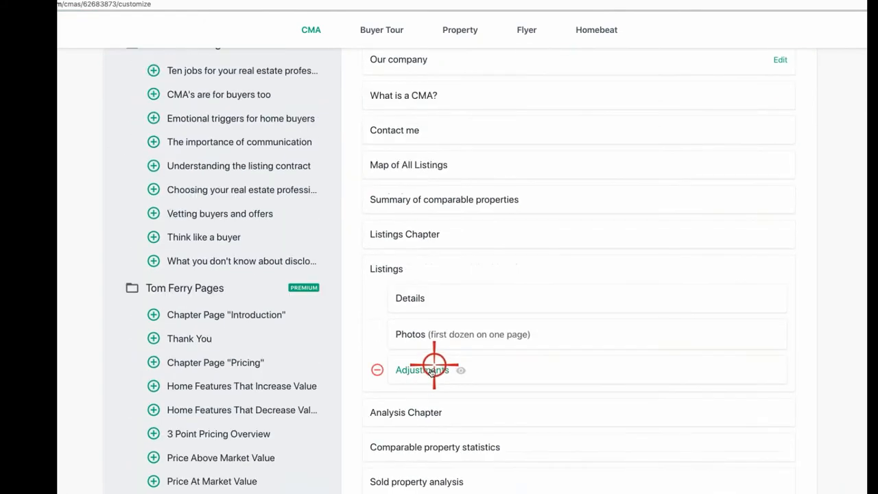
Step: Review the listing Photos page as a PDF, then close it and return to the outline top
click(425, 340)
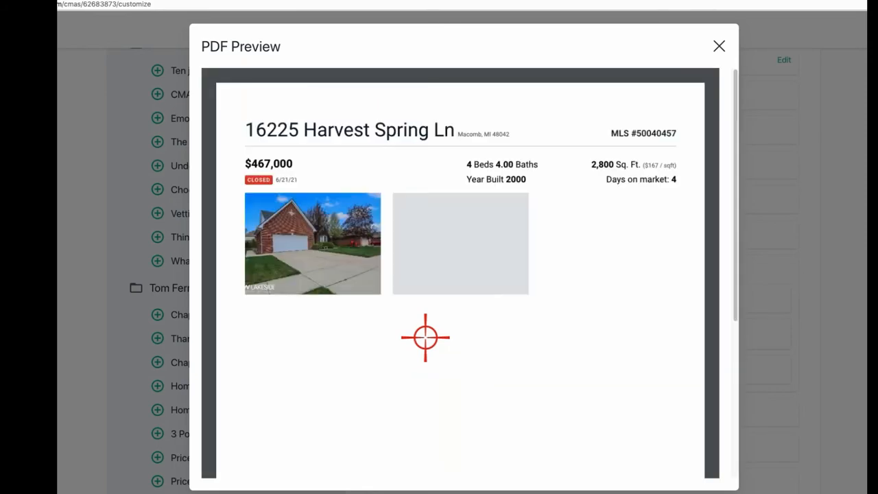
scroll(478, 340, down, 4)
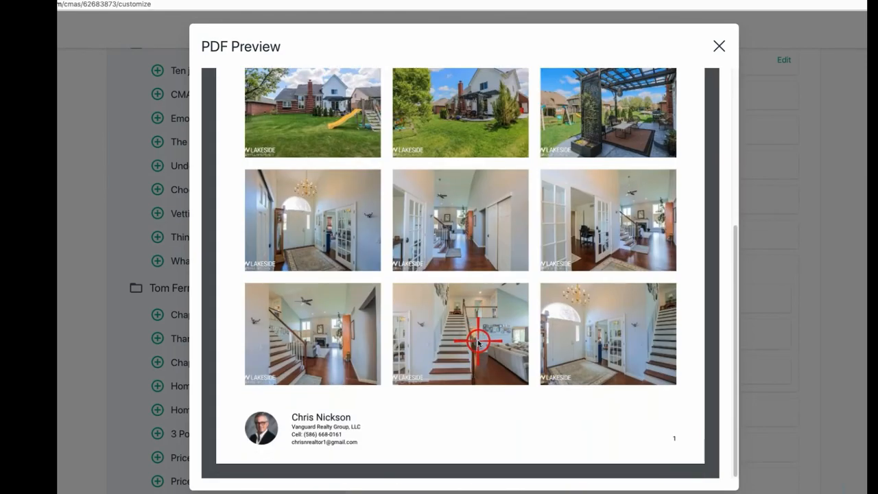
scroll(652, 226, up, 5)
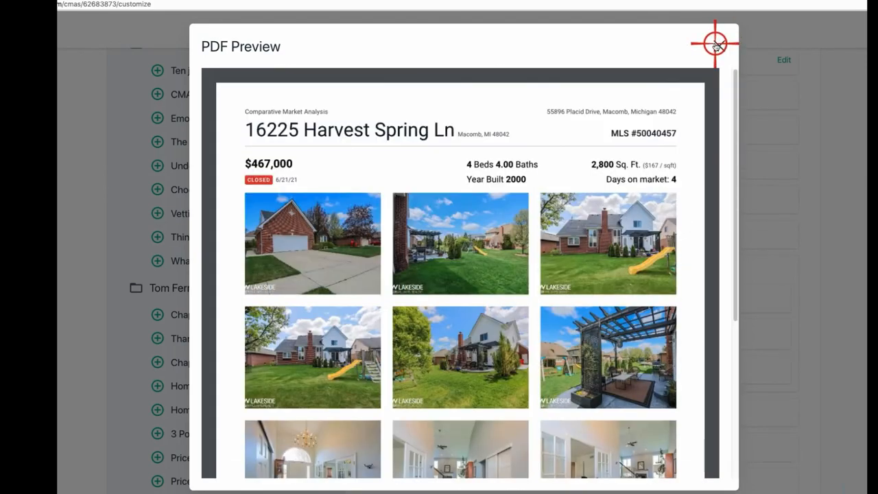
click(715, 46)
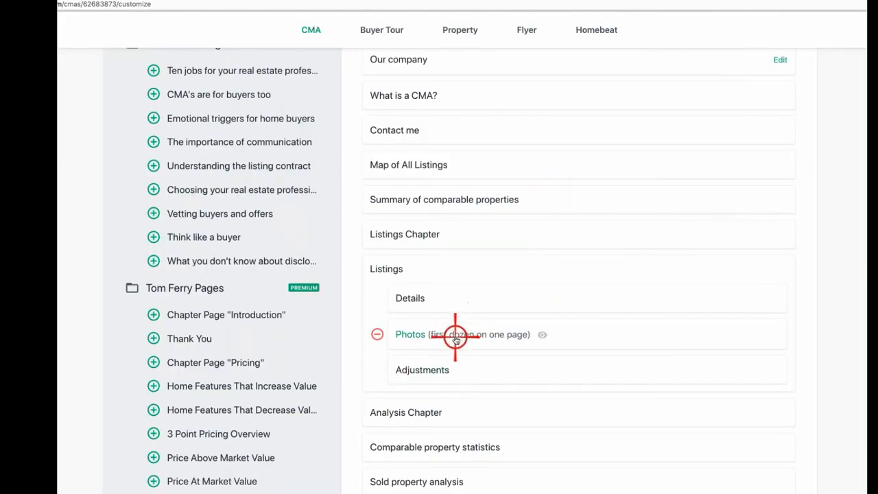
scroll(226, 278, up, 5)
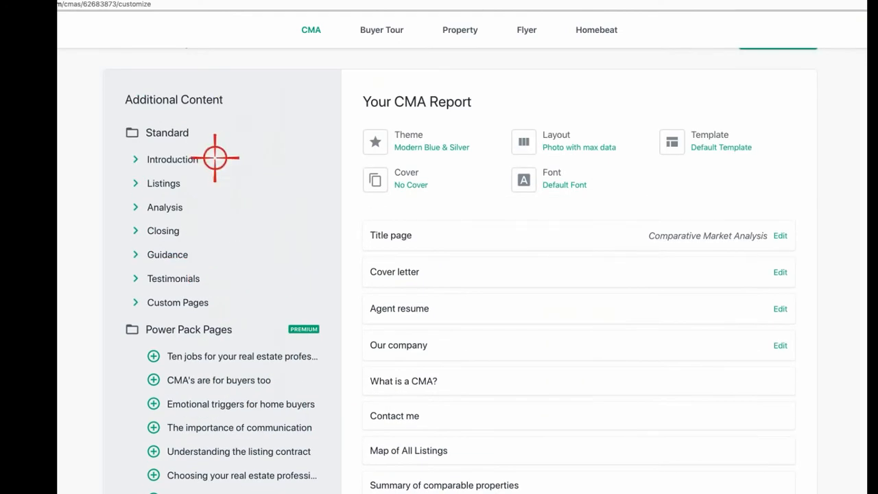
Step: Remove the Cover letter, Agent resume and Our company pages from the report
click(353, 272)
click(353, 272)
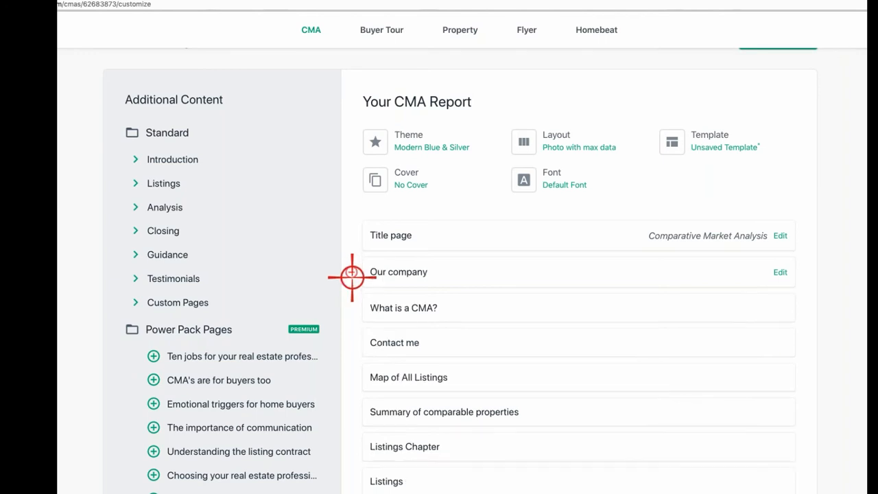
click(355, 272)
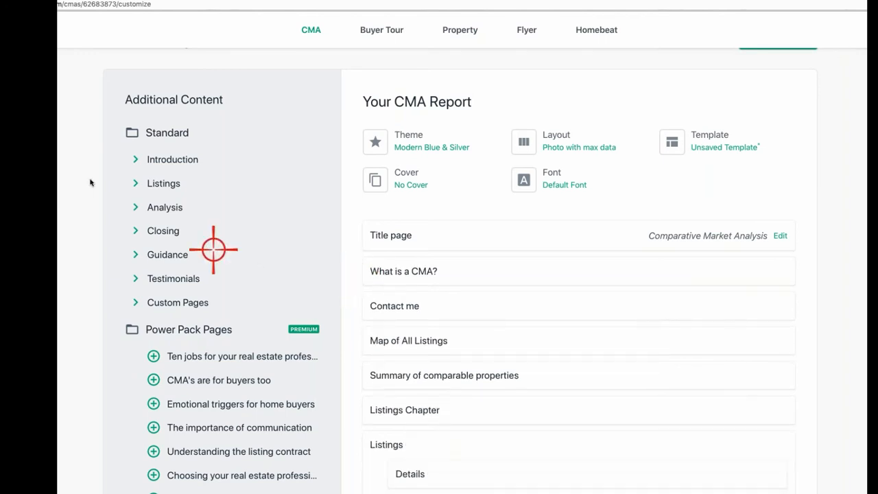
Step: Add the More photos page to Listings and check its PDF preview
click(137, 183)
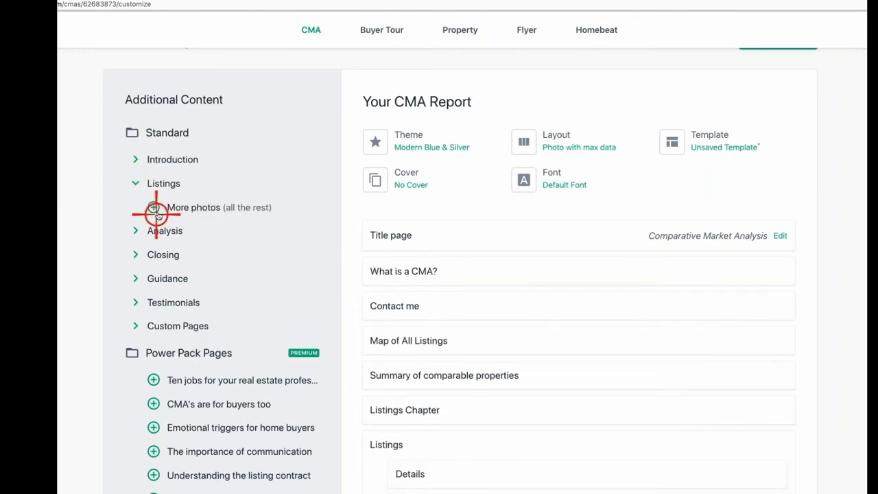
click(155, 207)
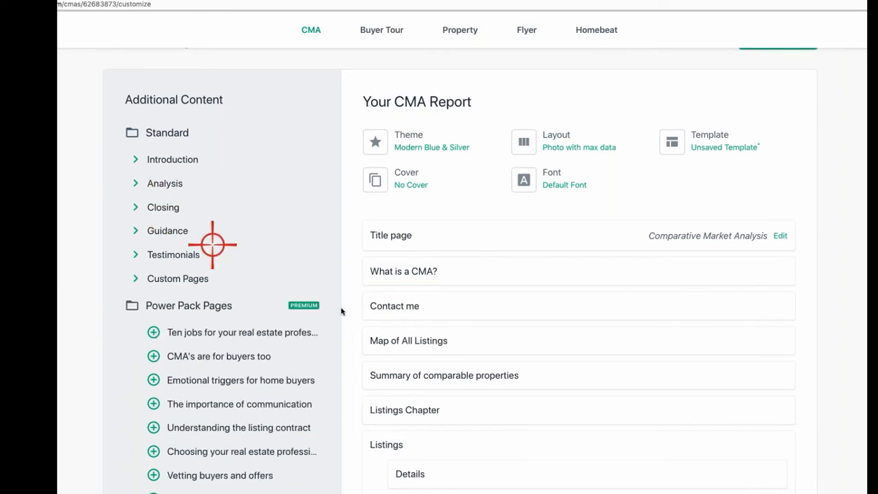
scroll(490, 417, down, 5)
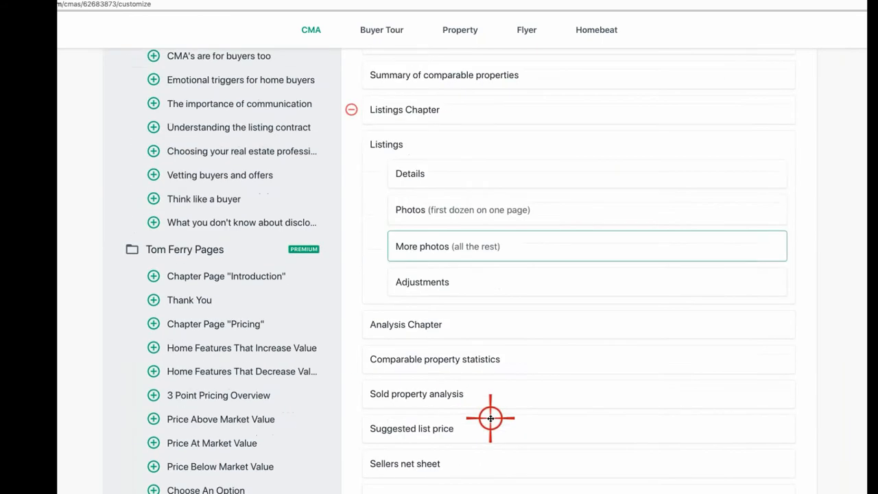
click(428, 248)
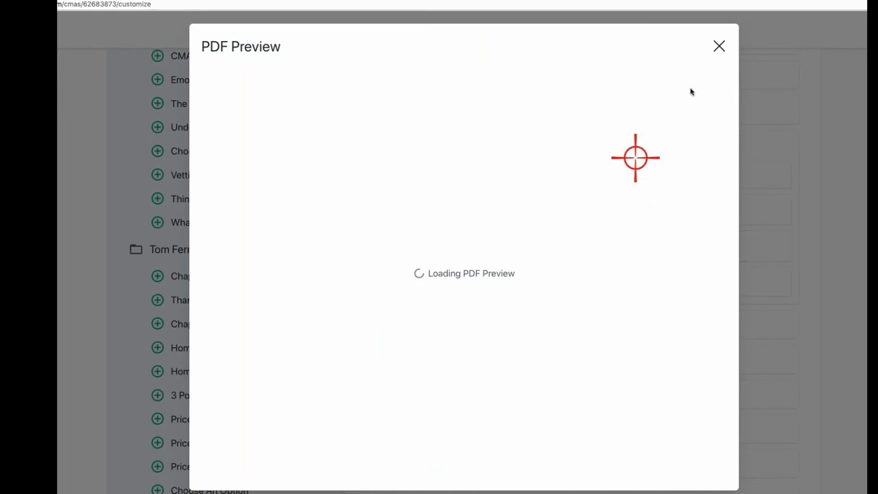
click(721, 46)
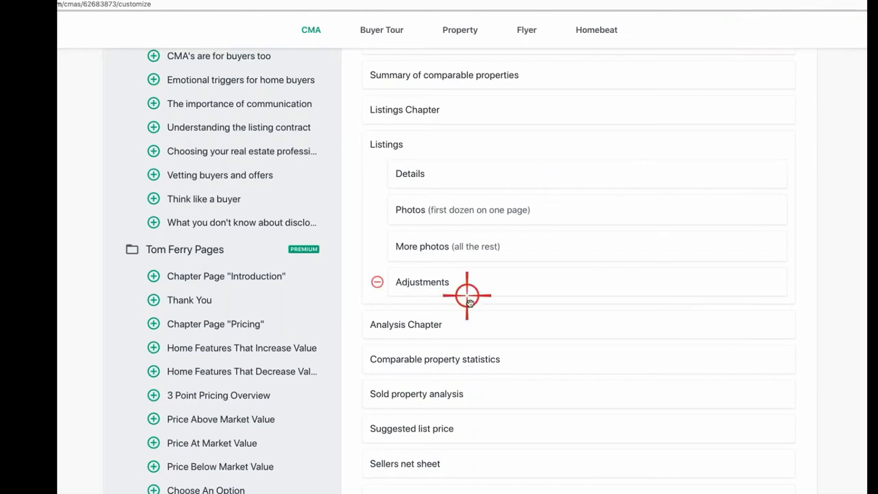
Step: Preview the Adjustments page as a PDF, then remove it from the report
click(428, 285)
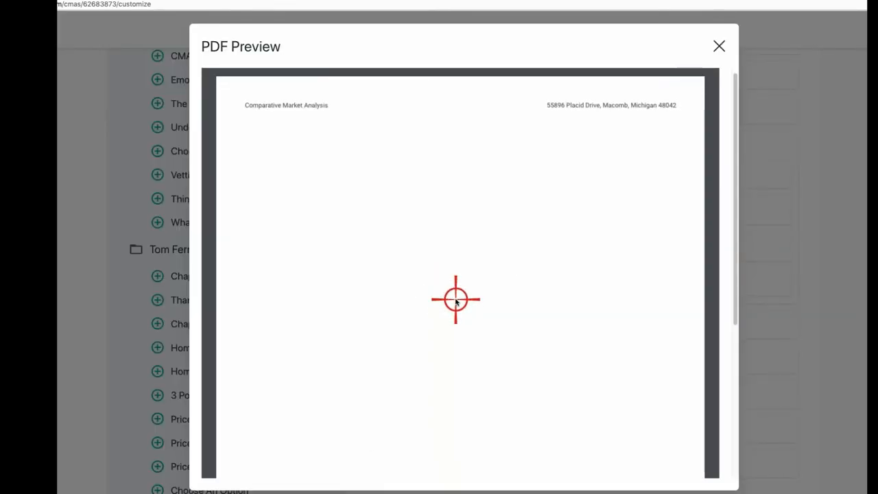
scroll(456, 300, down, 4)
scroll(456, 300, up, 4)
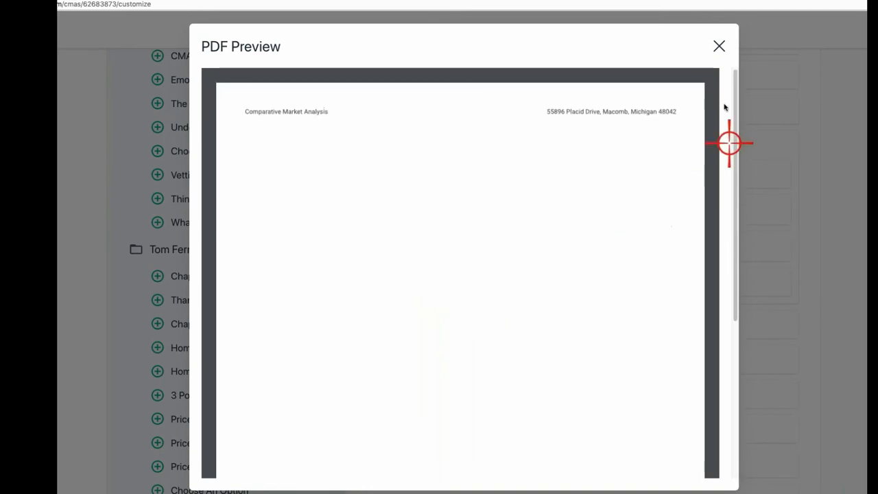
click(720, 46)
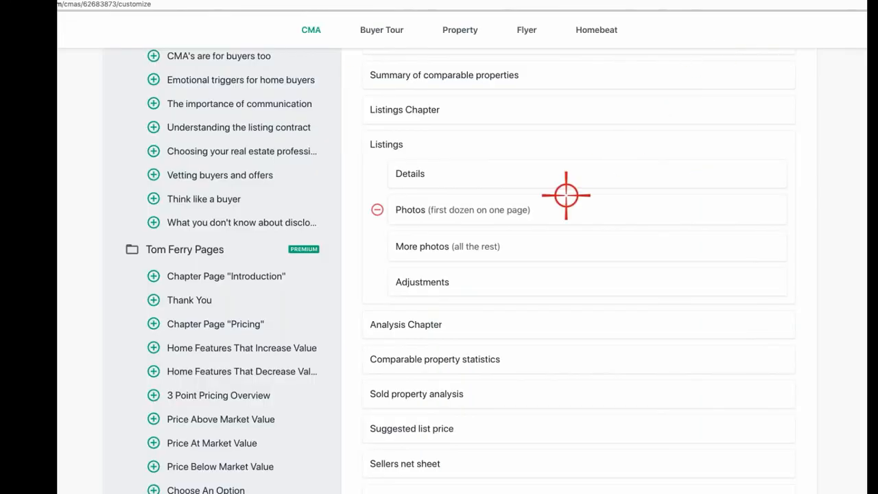
click(376, 281)
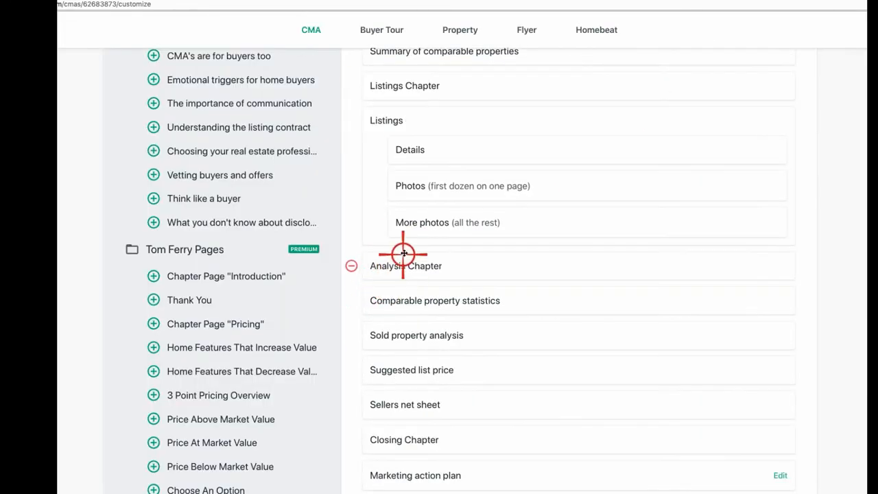
Step: Preview the Analysis Chapter page as a PDF, then remove it
click(401, 265)
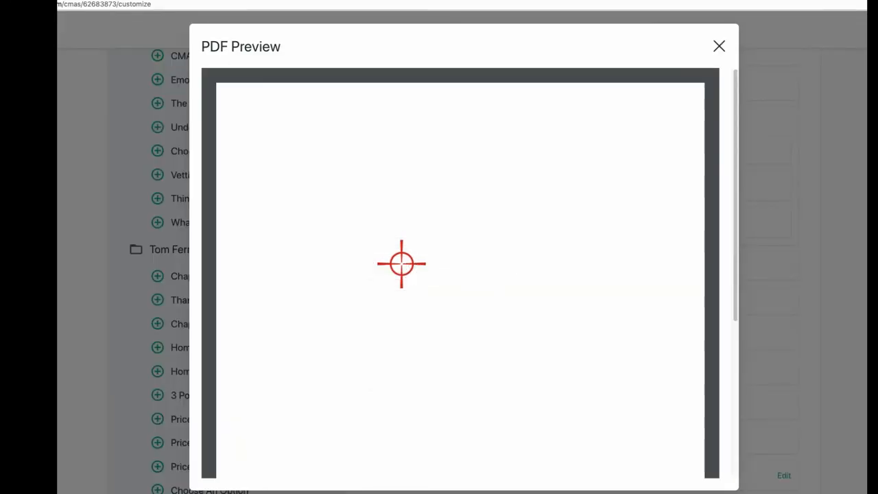
click(719, 45)
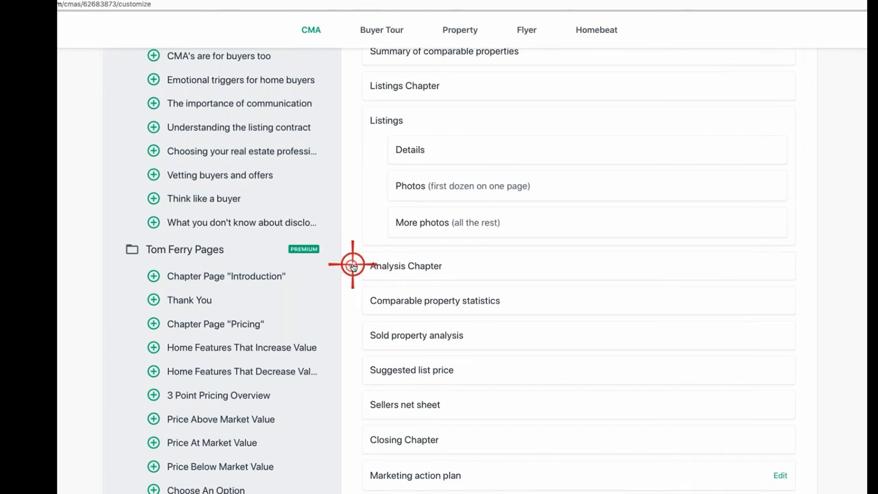
click(351, 265)
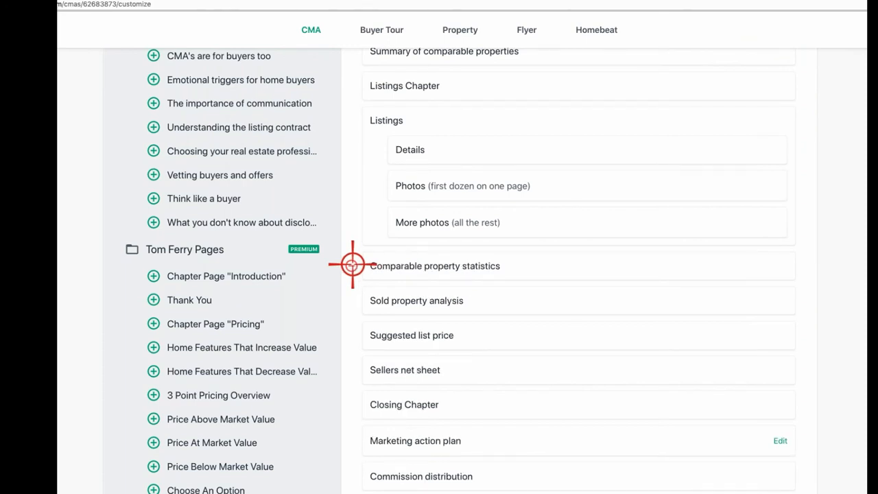
Step: Preview and remove Comparable property statistics, then show the Analysis pages available to add
click(440, 268)
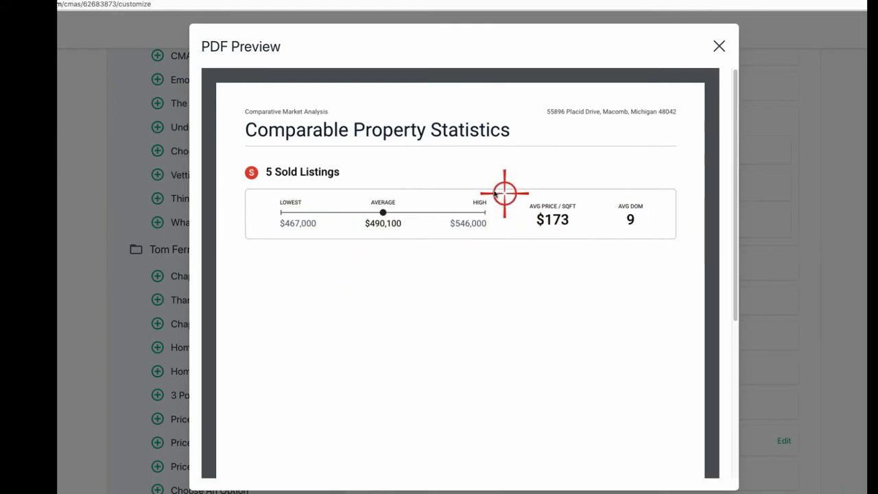
click(719, 46)
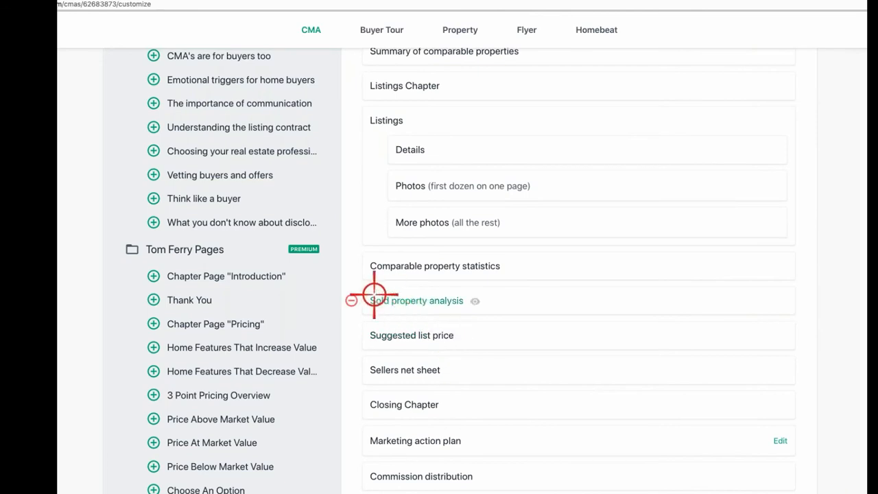
click(348, 270)
scroll(319, 245, up, 5)
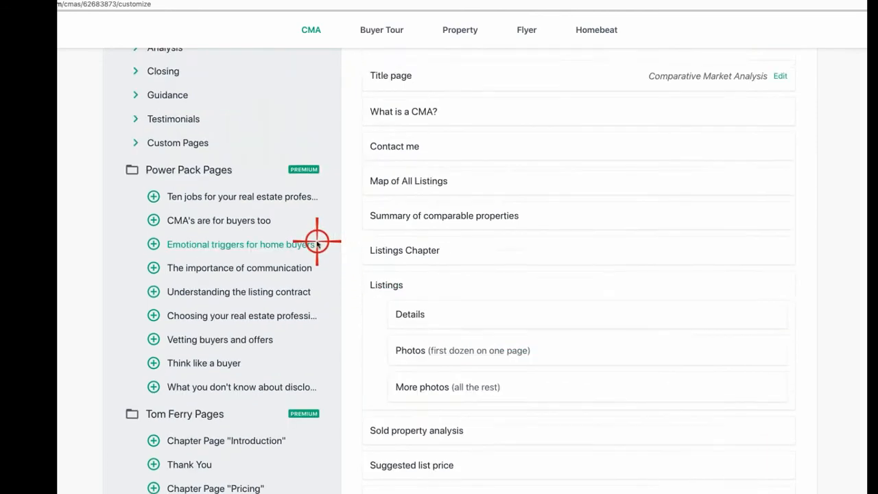
click(136, 209)
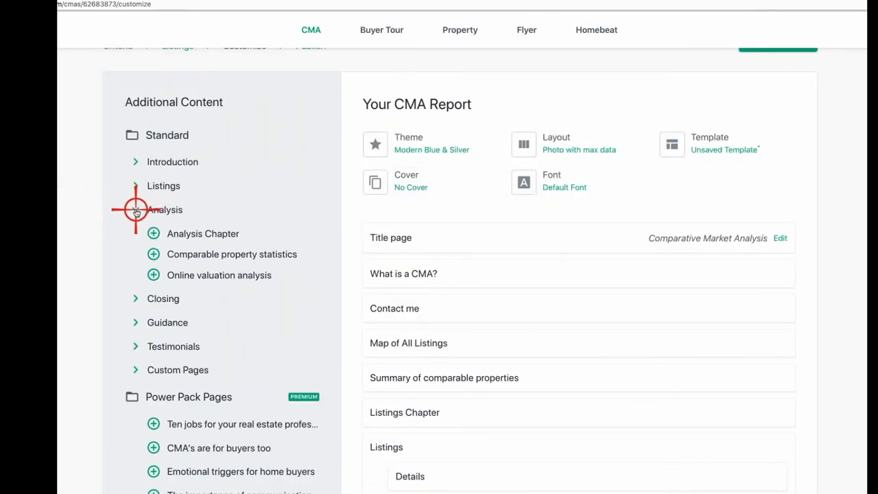
Step: Add Online valuation analysis and review the Summary of comparable properties PDF preview
click(154, 274)
scroll(551, 347, down, 3)
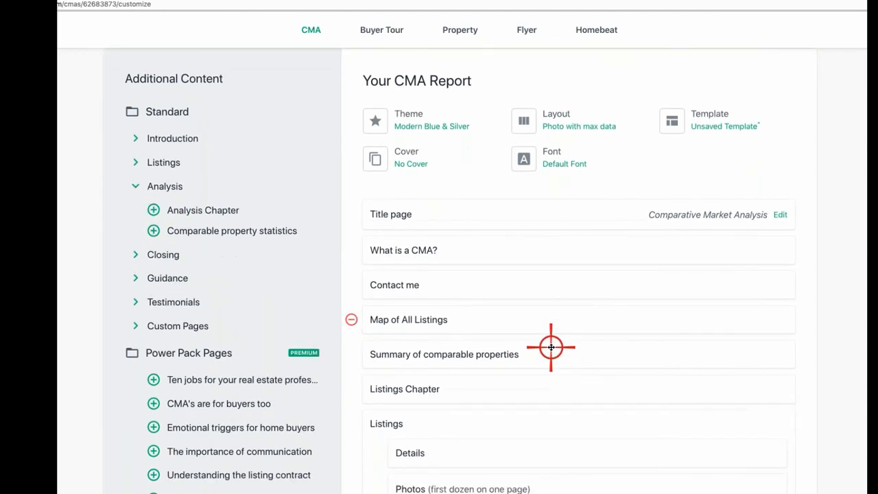
scroll(550, 347, down, 1)
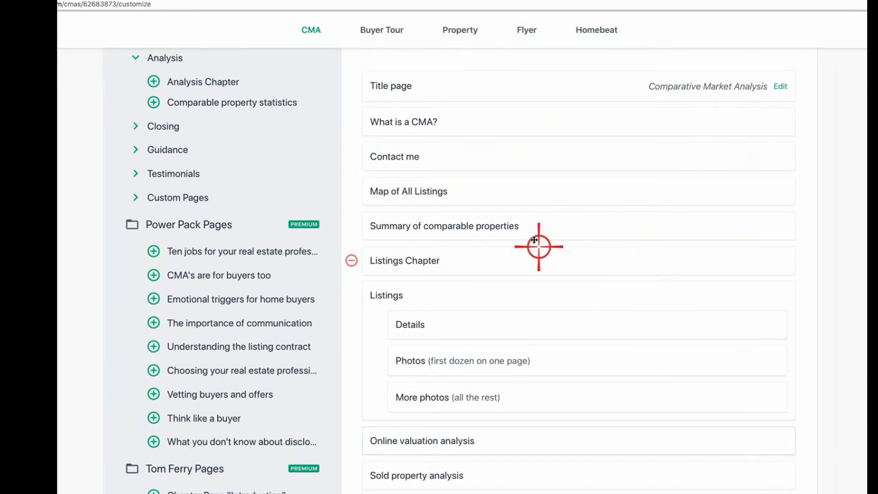
click(498, 227)
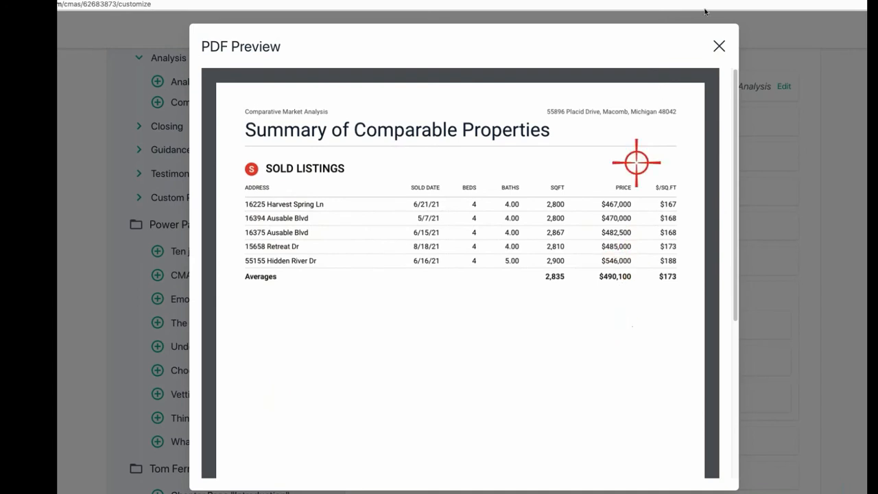
click(724, 45)
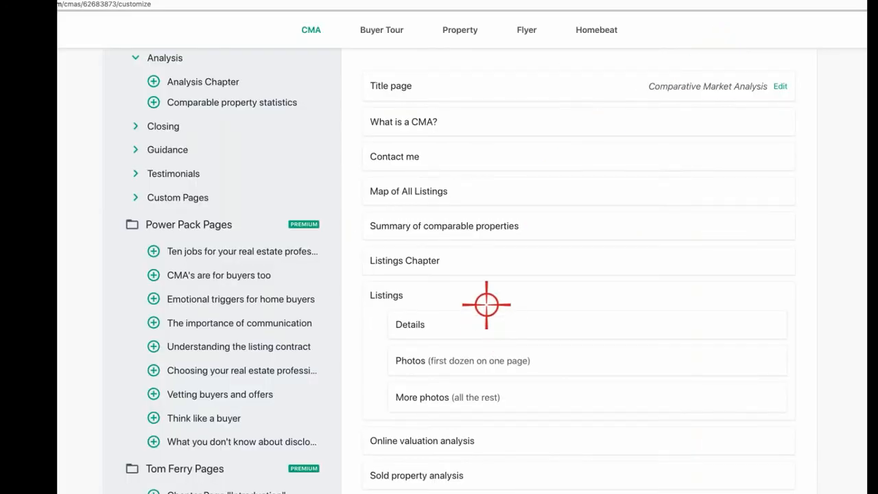
Step: Open the PDF preview of the Online valuation analysis page
scroll(486, 304, down, 1)
scroll(487, 304, down, 3)
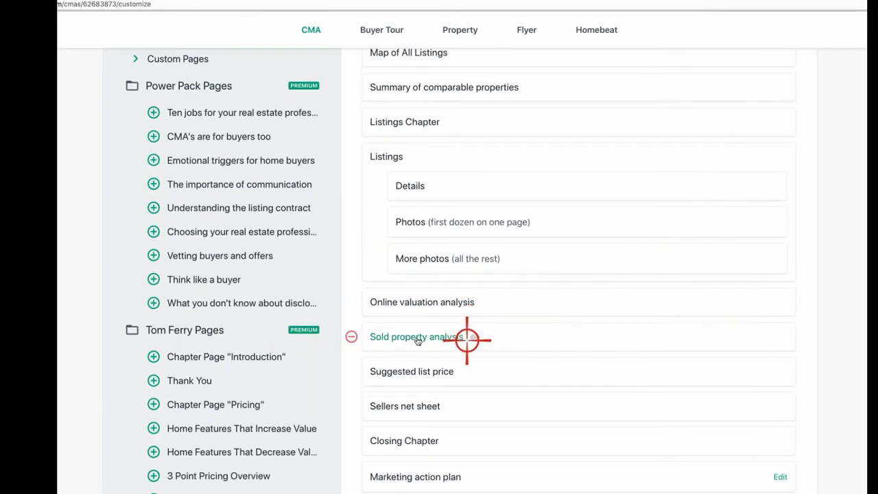
click(426, 300)
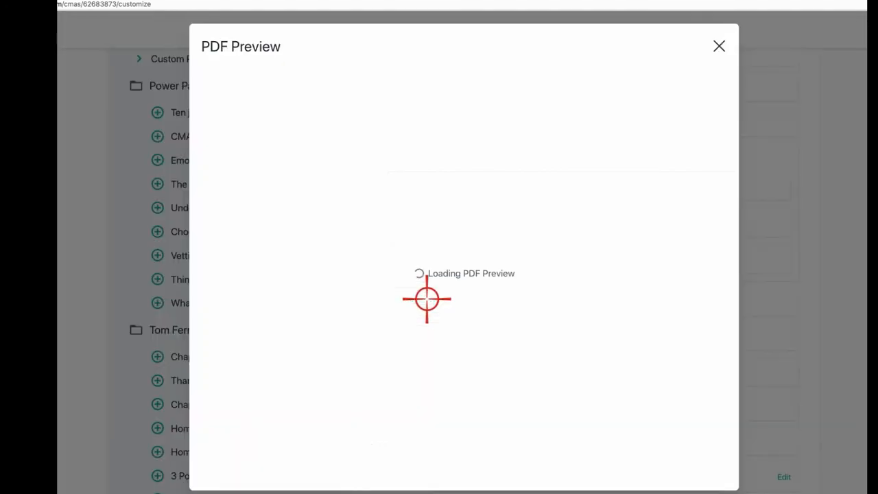
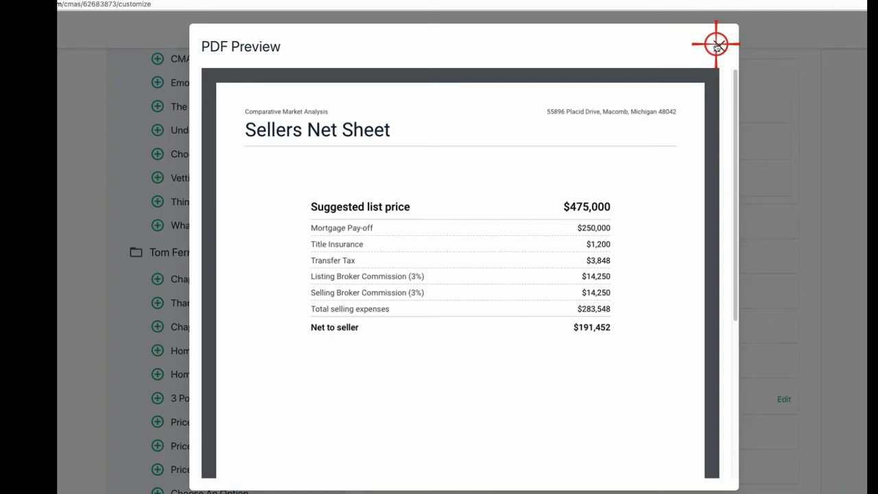
Step: Close the Sellers net sheet preview, then check and remove the Closing Chapter page
click(716, 45)
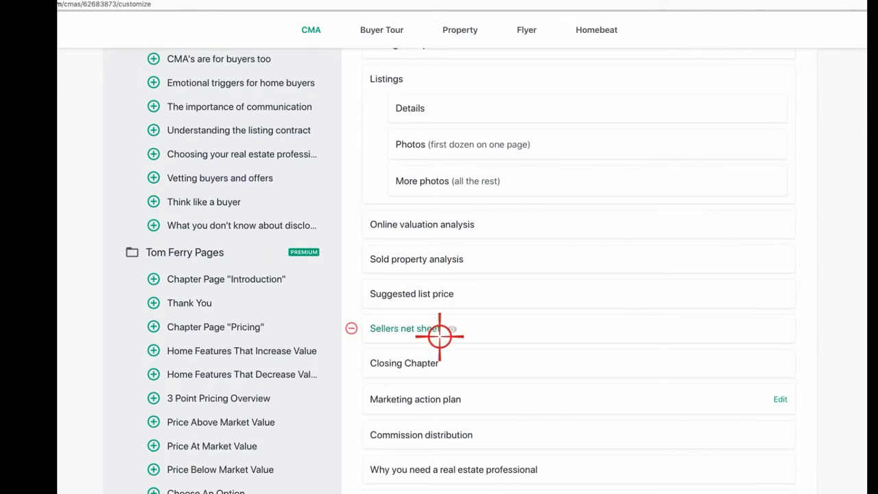
click(396, 362)
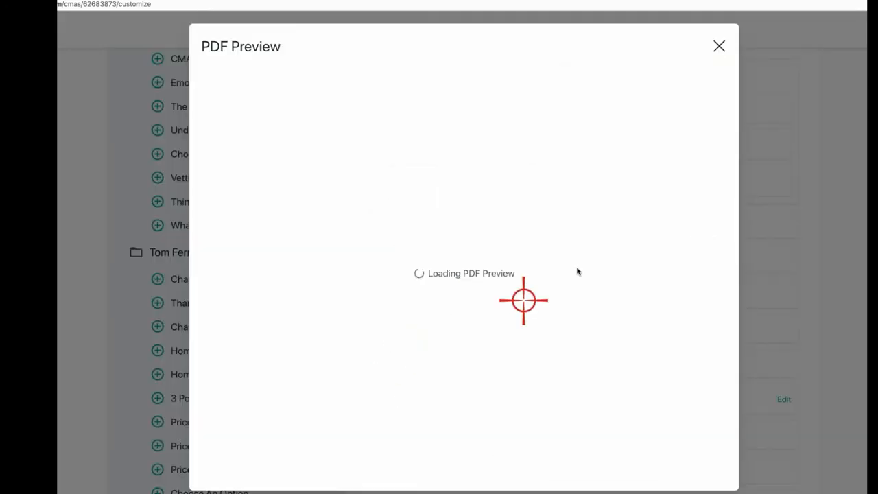
click(718, 46)
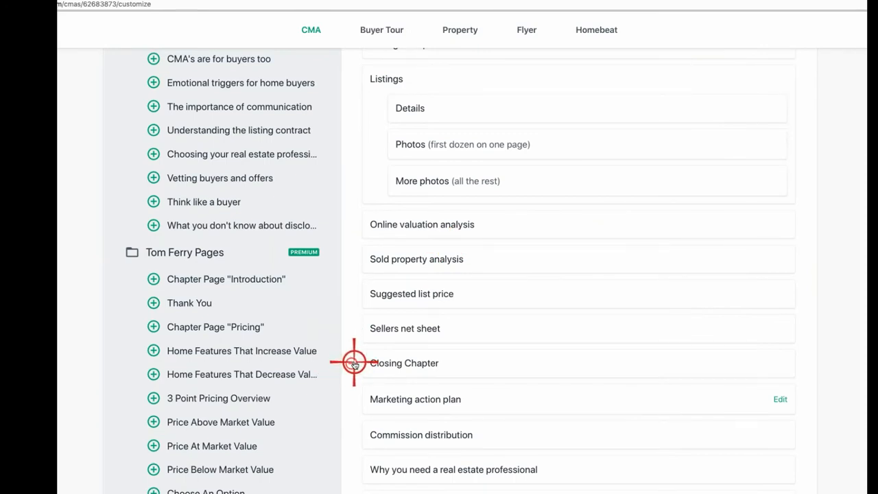
click(351, 363)
Step: Review the Marketing action plan page preview and remove it from the report
click(430, 361)
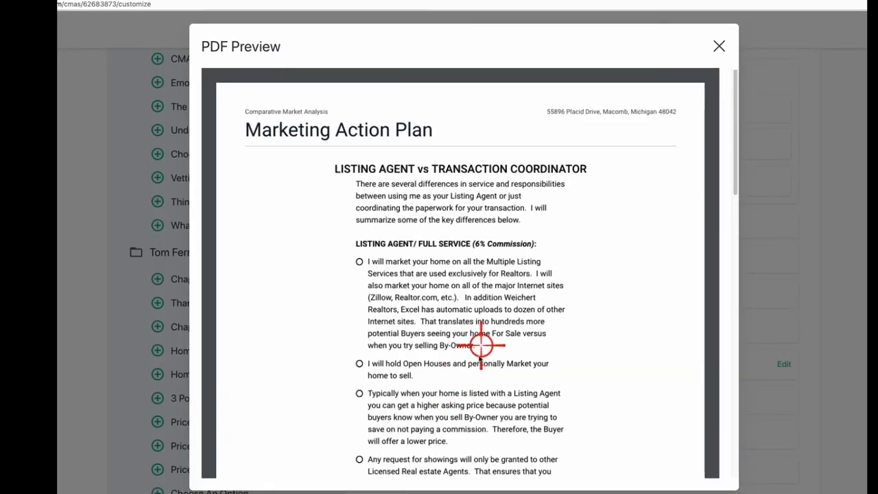
scroll(480, 349, down, 5)
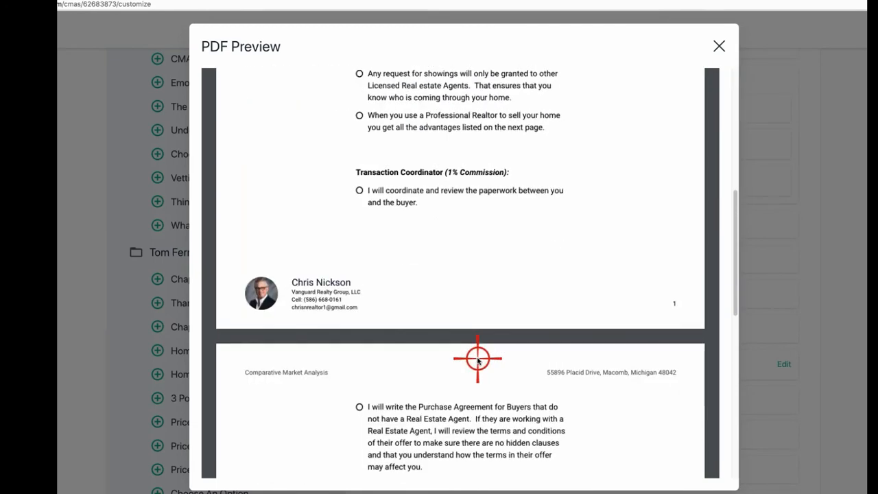
scroll(476, 357, down, 2)
scroll(494, 330, up, 10)
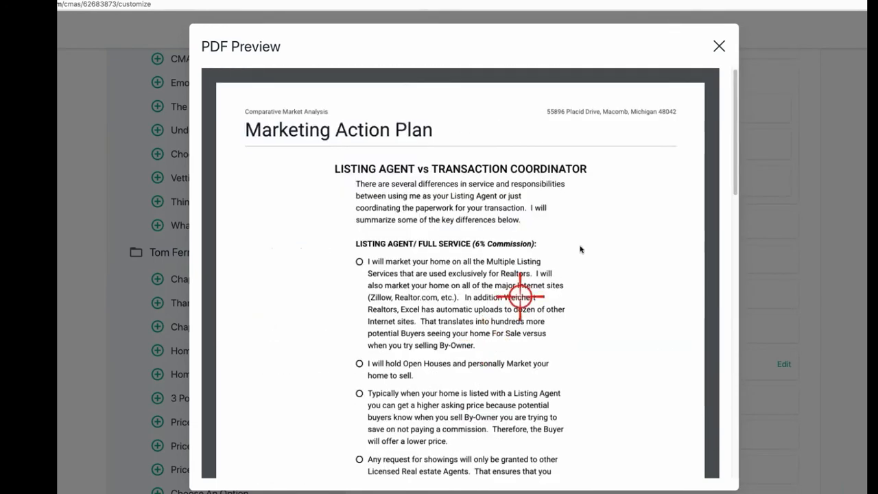
click(718, 46)
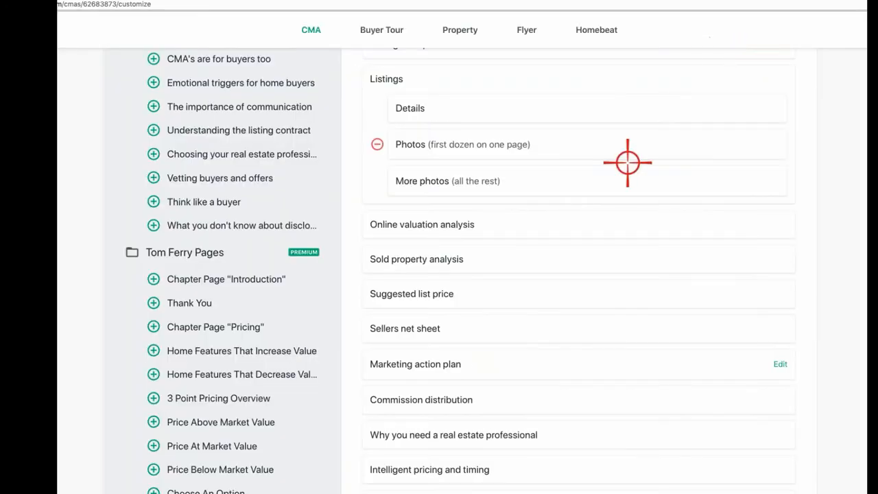
click(353, 364)
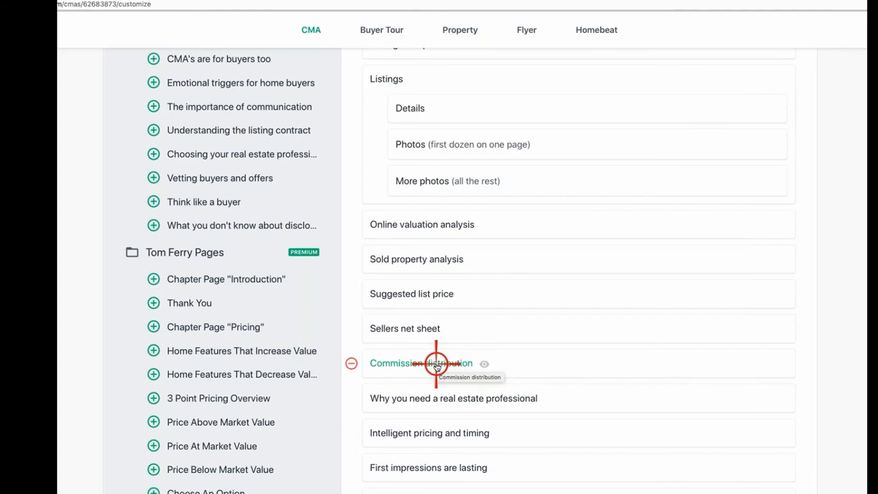
Step: Review the Commission distribution page preview and remove it from the report
click(437, 365)
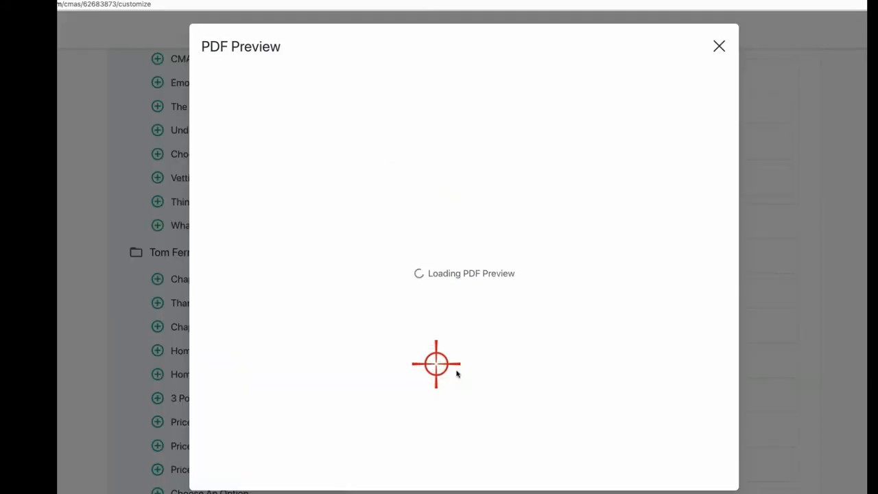
scroll(490, 284, down, 4)
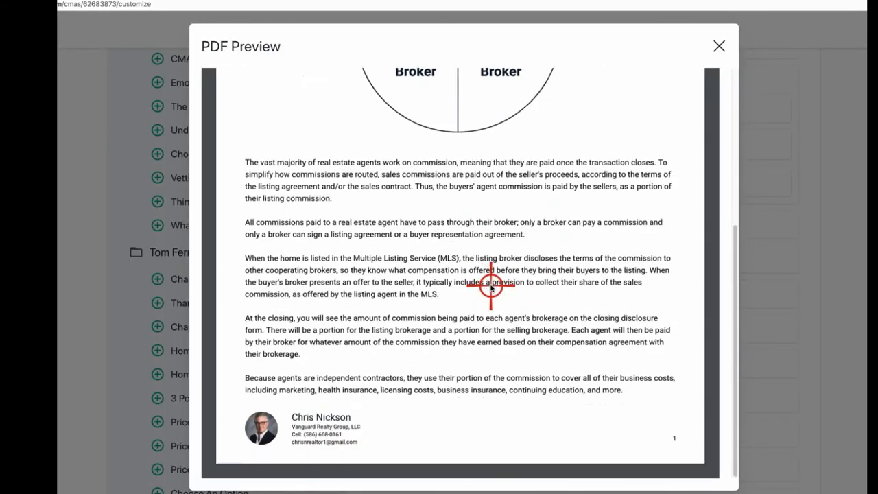
scroll(535, 288, up, 4)
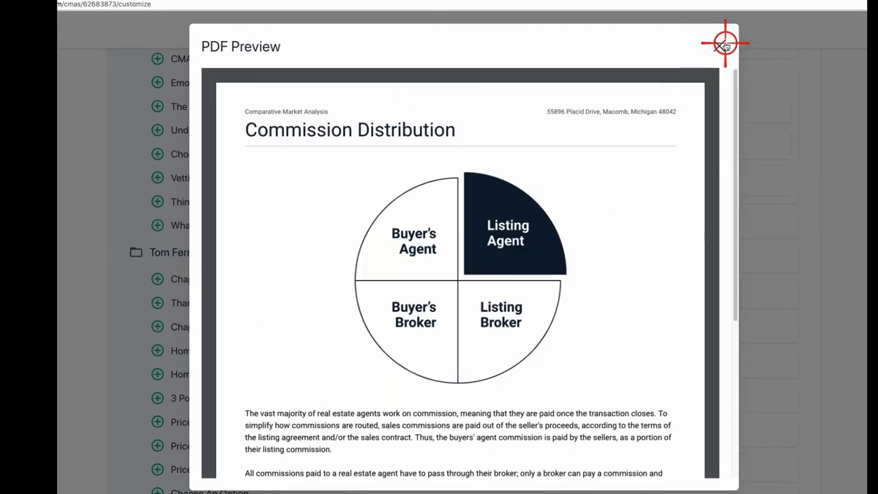
click(719, 46)
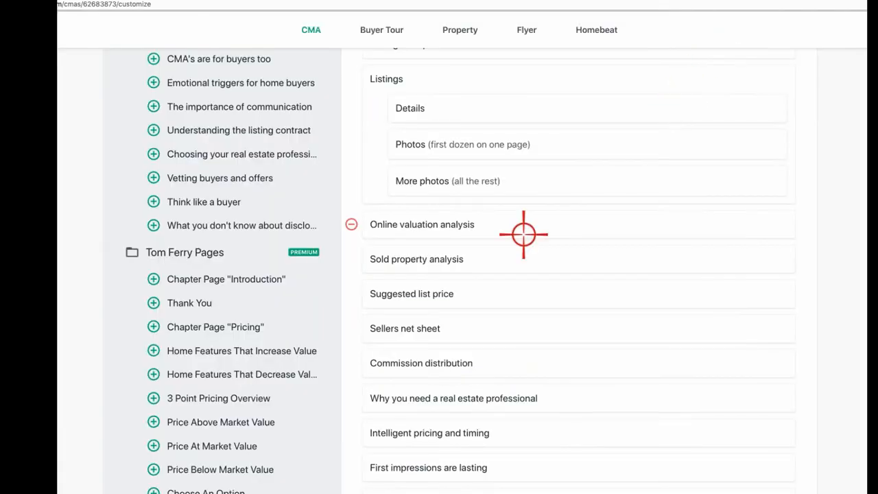
click(352, 364)
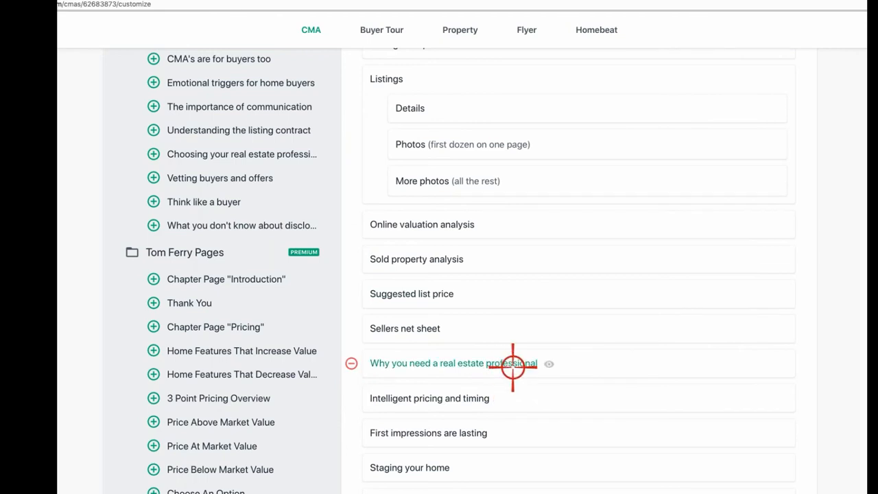
Step: Preview the 'Why you need a real estate professional' page
scroll(428, 408, down, 1)
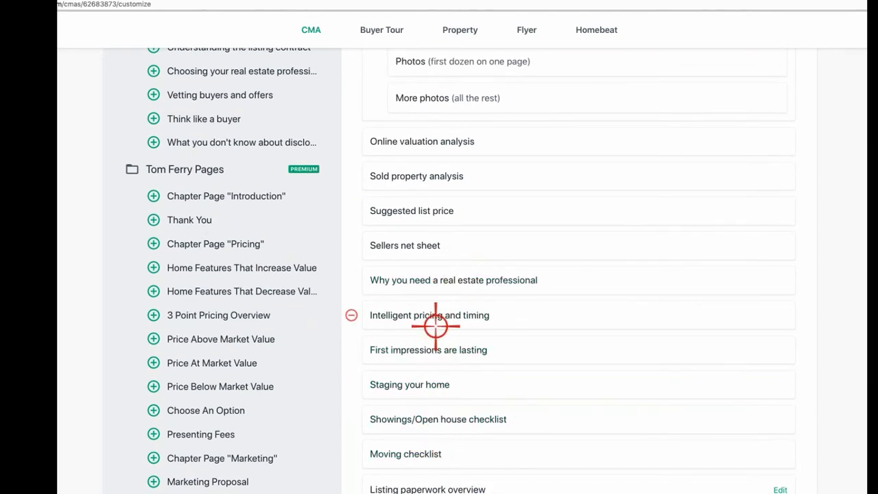
click(460, 278)
scroll(481, 328, down, 3)
scroll(480, 327, up, 3)
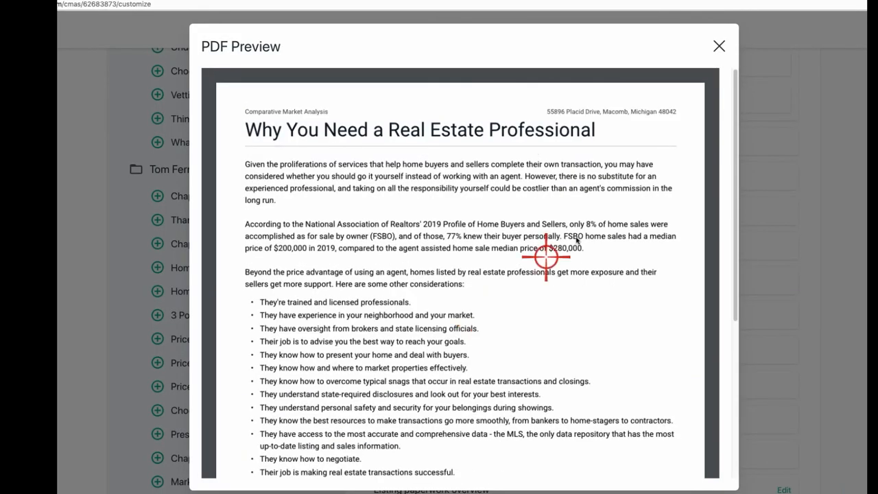
click(720, 46)
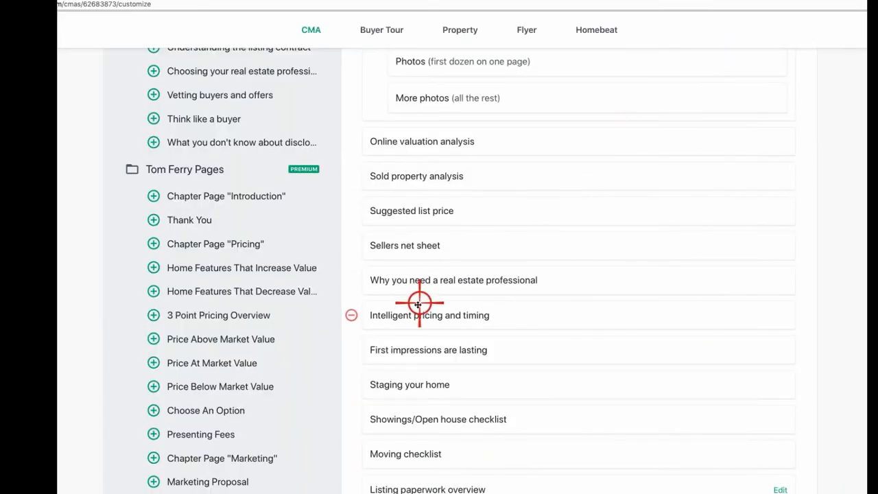
Step: Remove the real estate professional page and preview the Intelligent pricing and timing page
click(352, 280)
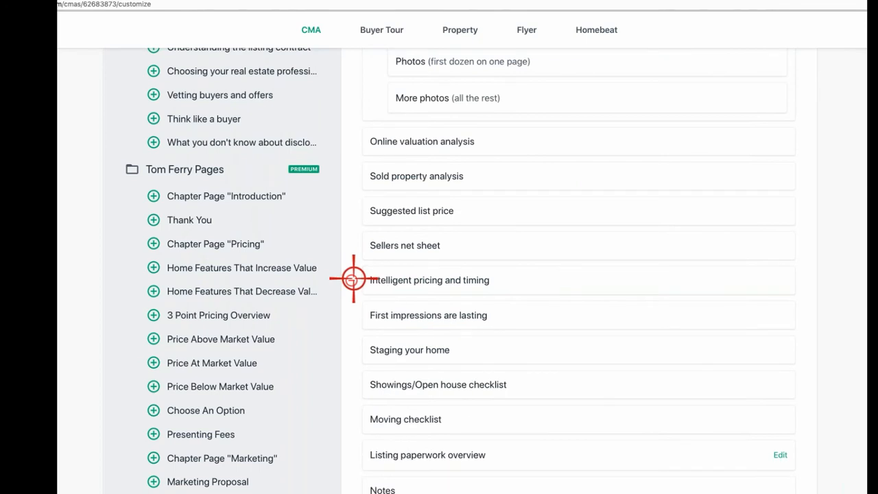
click(451, 280)
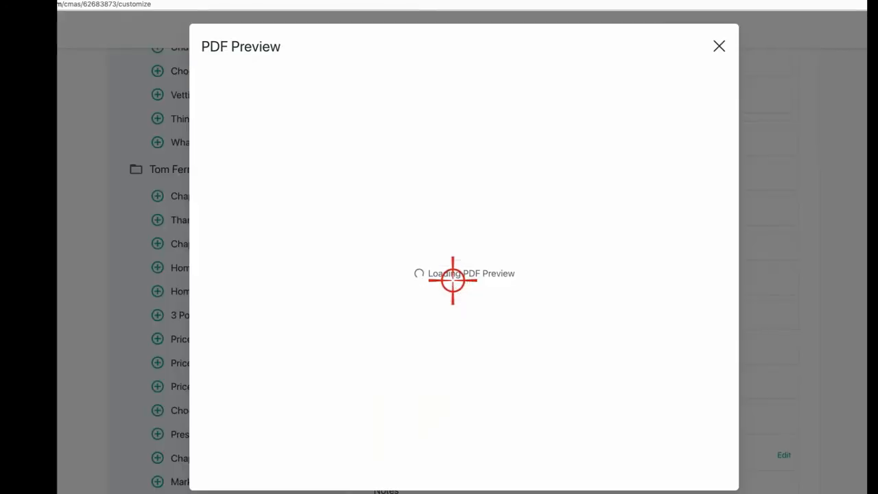
scroll(458, 324, down, 1)
scroll(372, 309, down, 8)
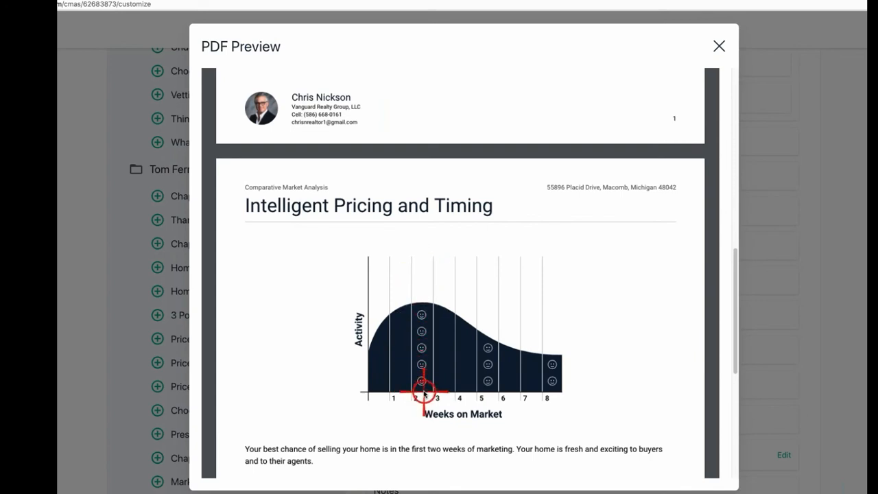
scroll(386, 406, down, 5)
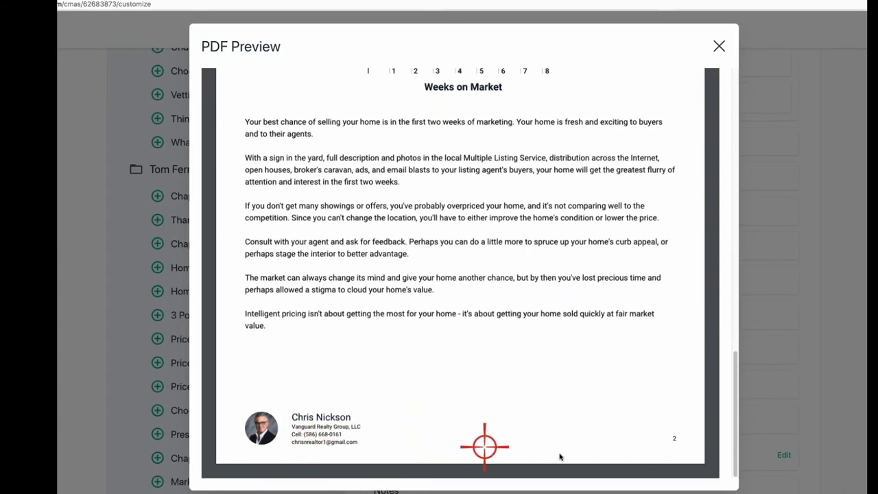
scroll(572, 435, up, 15)
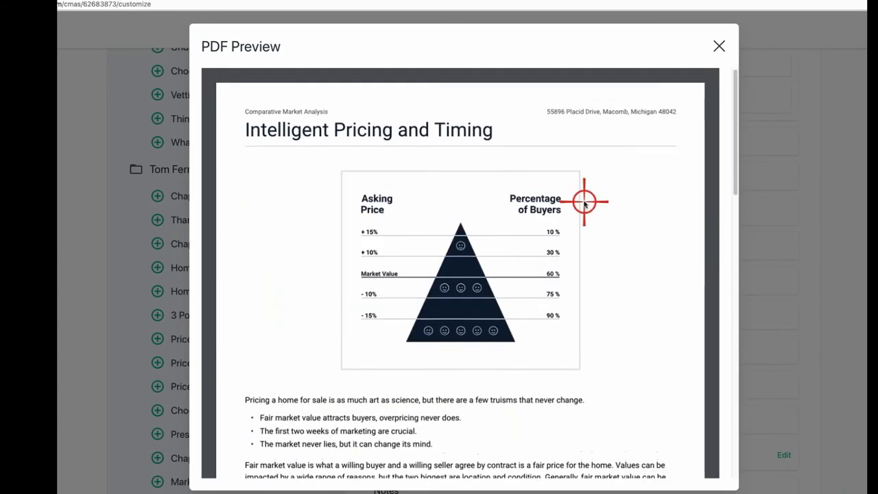
click(718, 45)
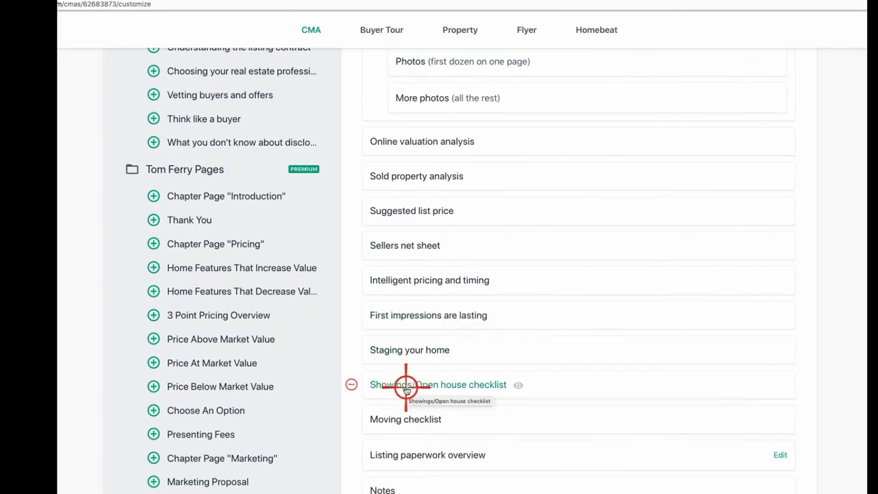
Step: Remove the Showings/Open house checklist, Moving checklist and Listing paperwork overview pages
click(351, 385)
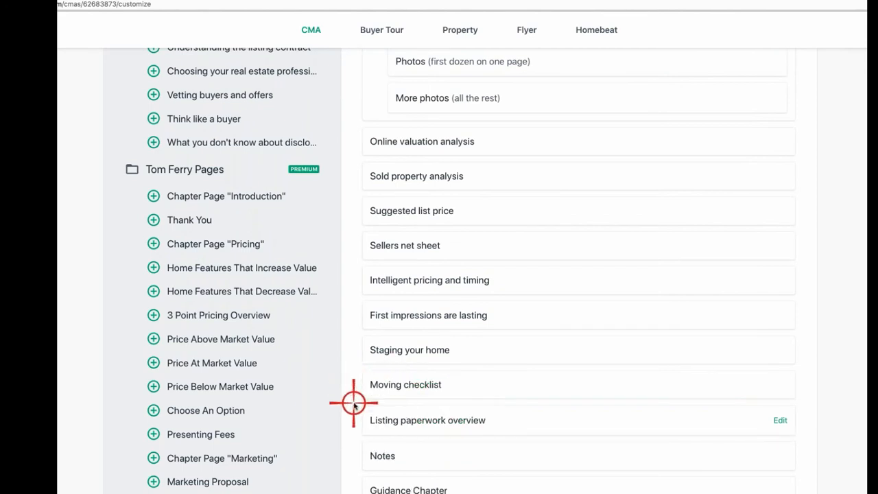
click(351, 385)
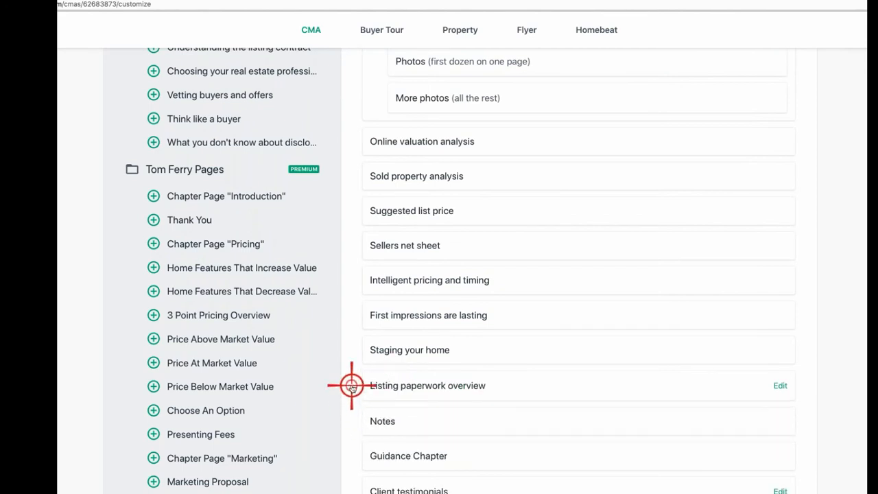
click(351, 386)
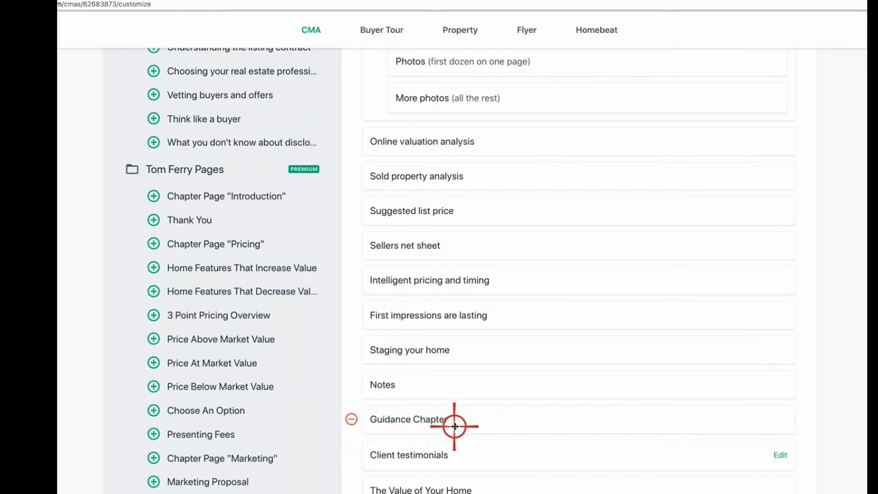
scroll(452, 423, down, 3)
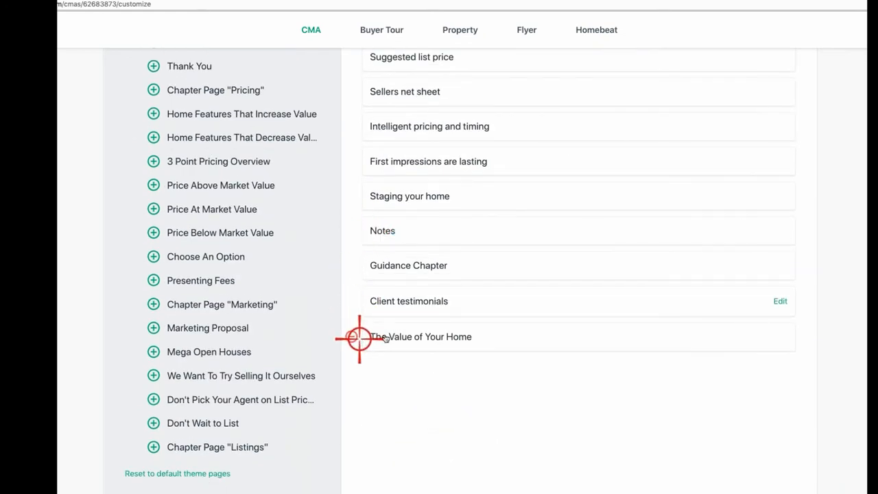
Step: Check The Value of Your Home page preview, then remove it from the report
click(447, 337)
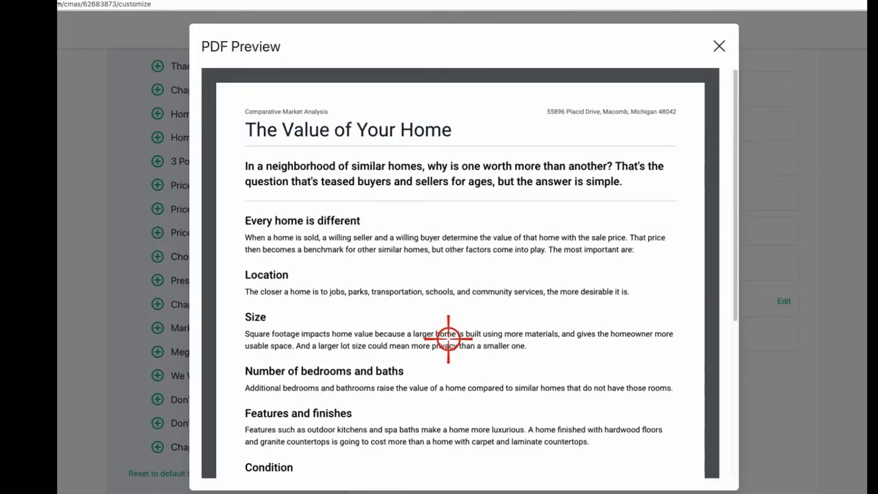
scroll(457, 333, down, 1)
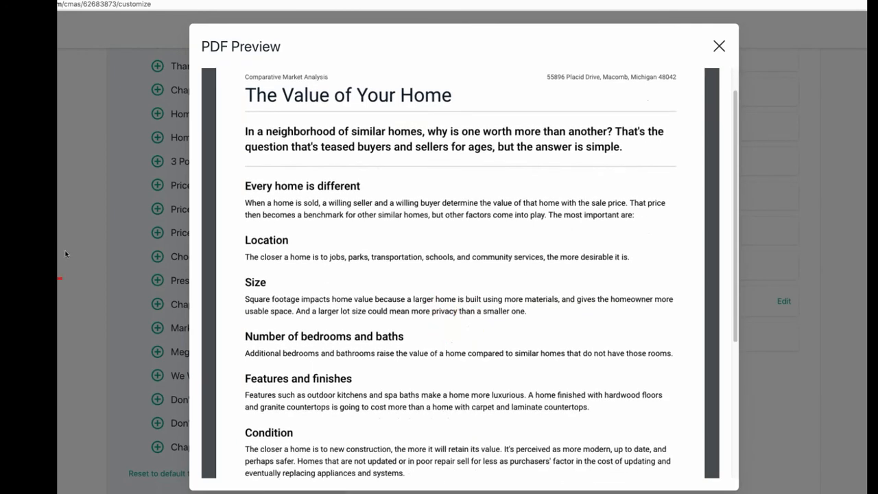
scroll(363, 370, down, 4)
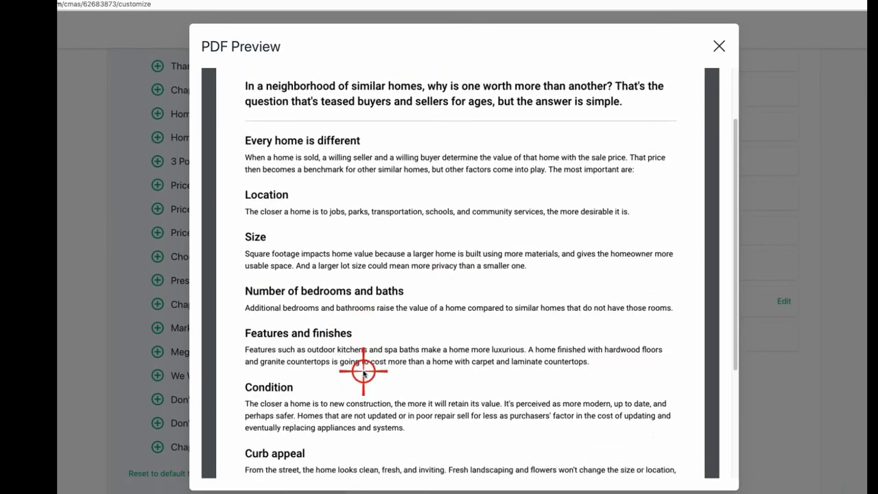
scroll(231, 216, up, 5)
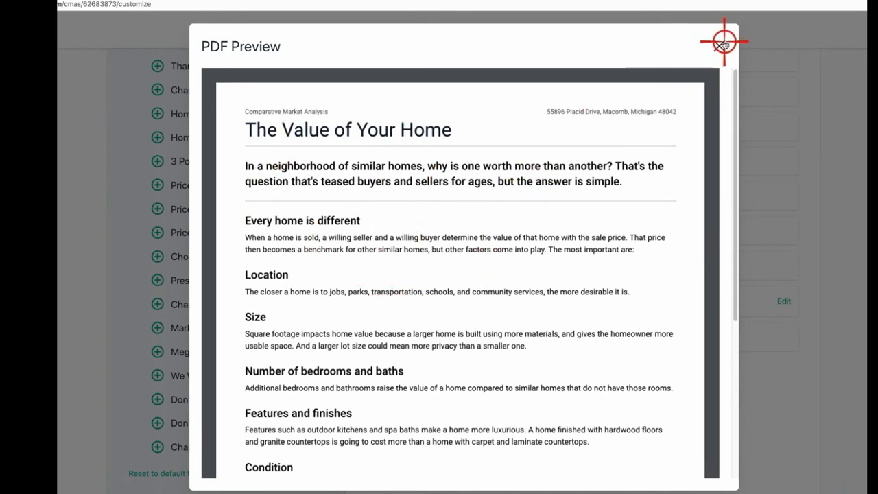
click(717, 45)
click(353, 337)
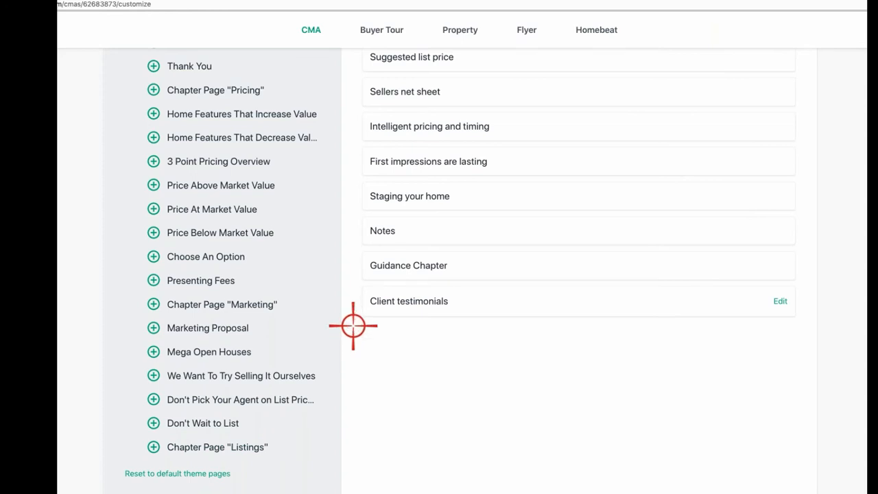
Step: Remove the Client testimonials, Guidance Chapter and Notes pages
click(353, 300)
click(353, 266)
click(354, 235)
scroll(411, 298, up, 5)
Step: Expand the Custom Pages list in the report editor, then go to Custom Pages account settings
scroll(401, 296, up, 4)
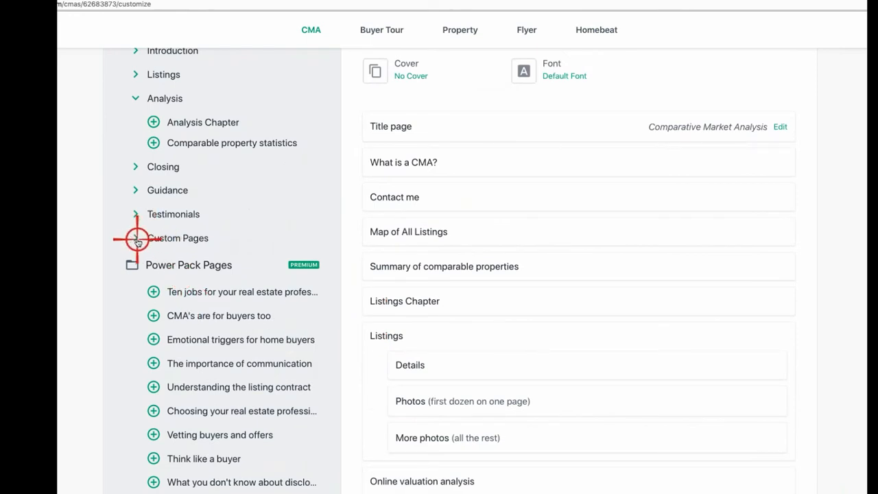
click(136, 240)
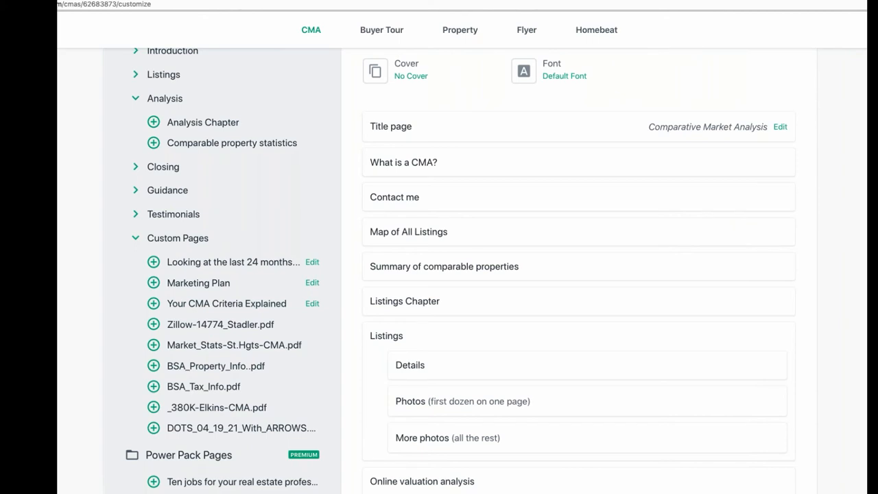
click(866, 29)
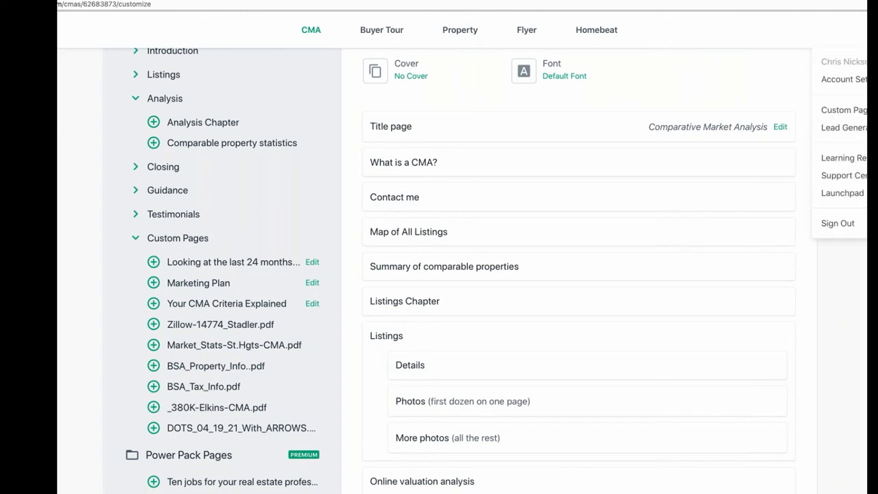
click(858, 117)
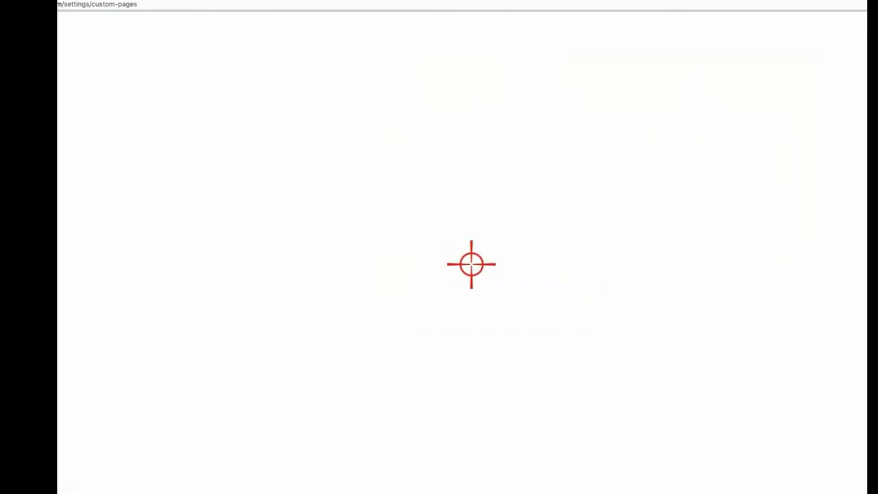
Step: Review the nine saved custom pages and uploaded PDF pages like DOTS_04_19_21_With_ARROWS.pdf
scroll(471, 264, up, 3)
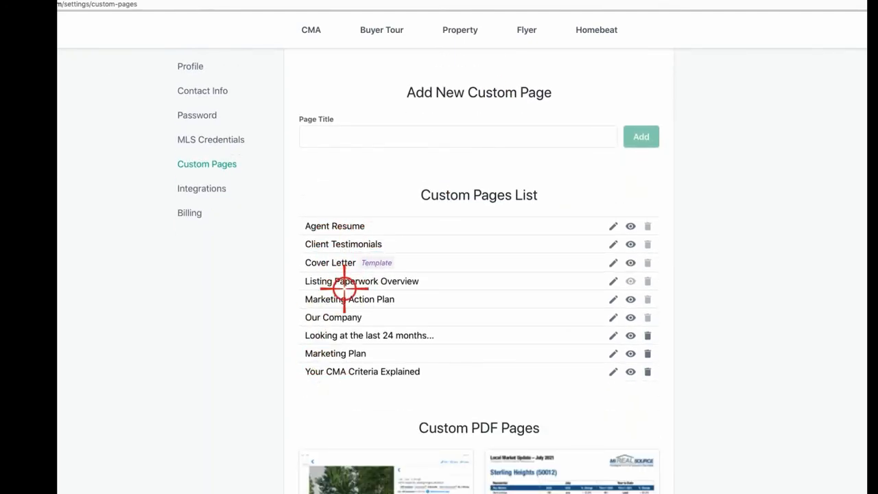
scroll(345, 377, down, 3)
scroll(505, 320, down, 5)
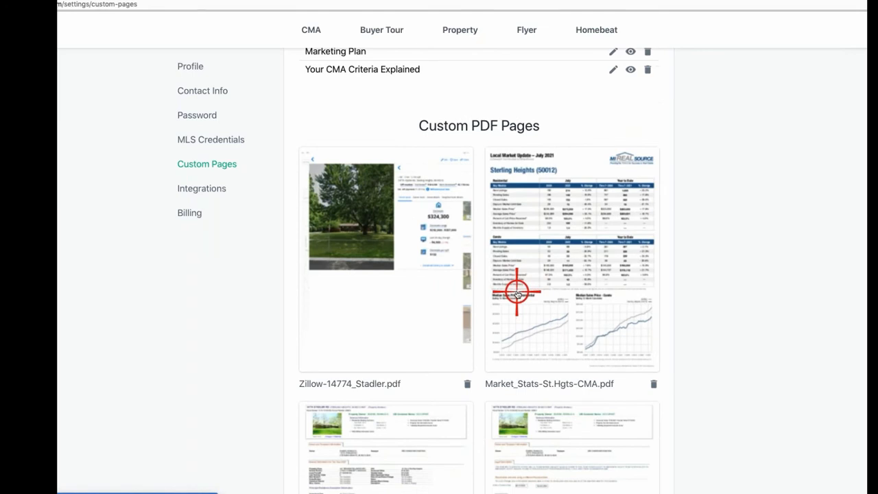
scroll(406, 212, down, 4)
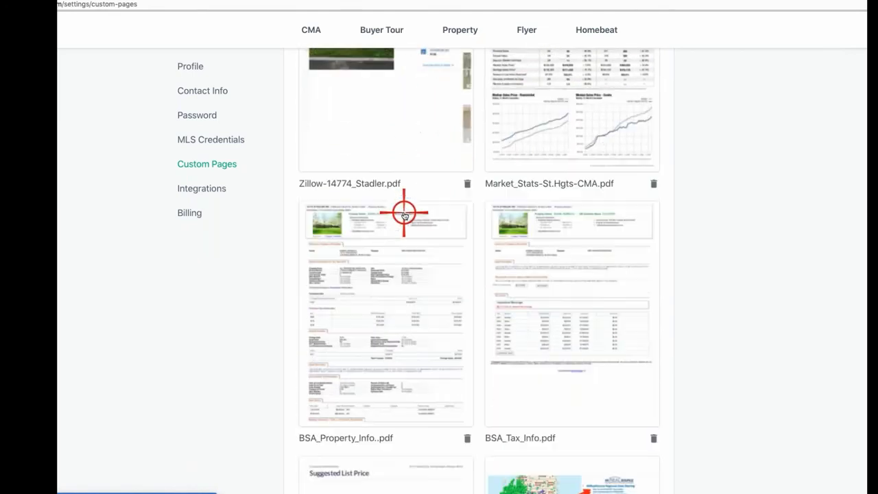
scroll(404, 216, down, 7)
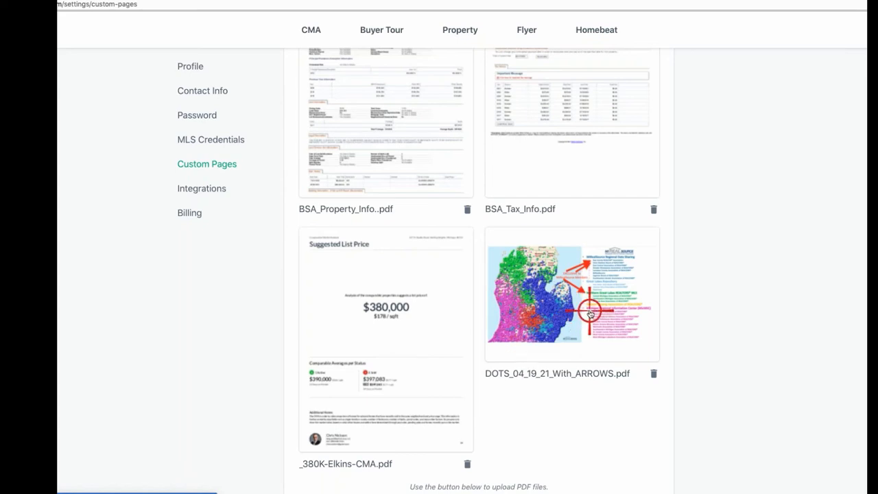
scroll(589, 314, up, 10)
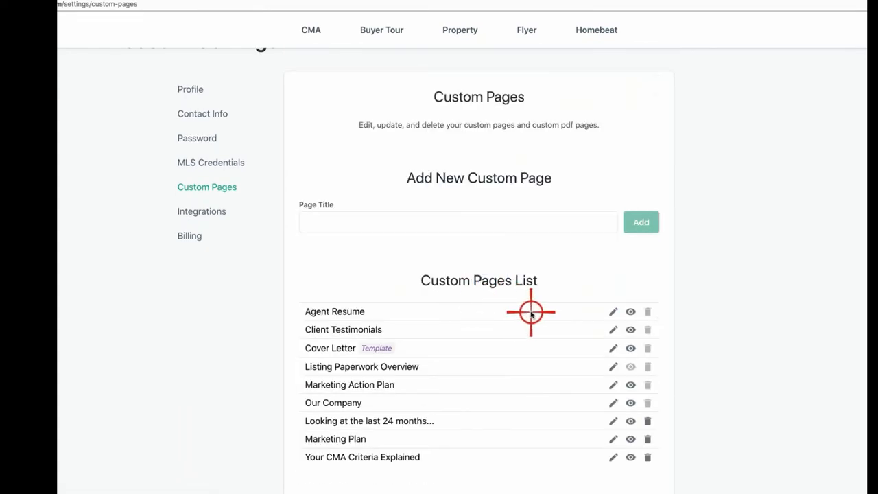
scroll(531, 313, down, 1)
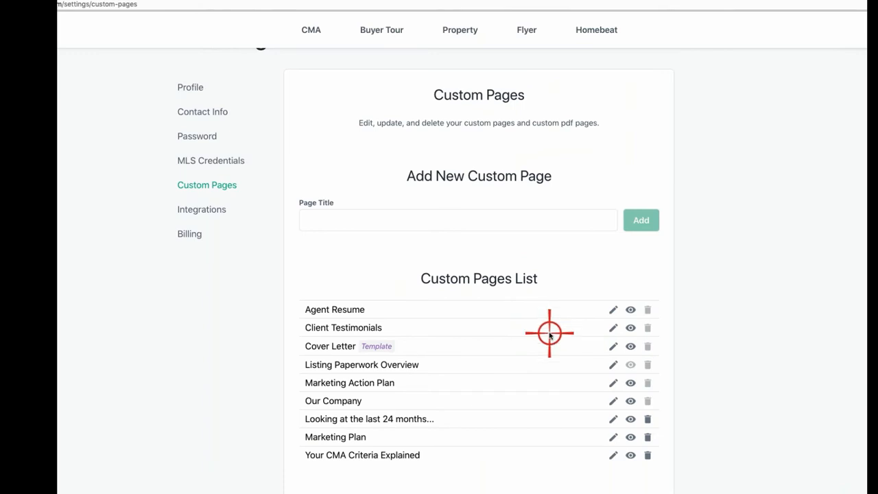
scroll(549, 334, down, 6)
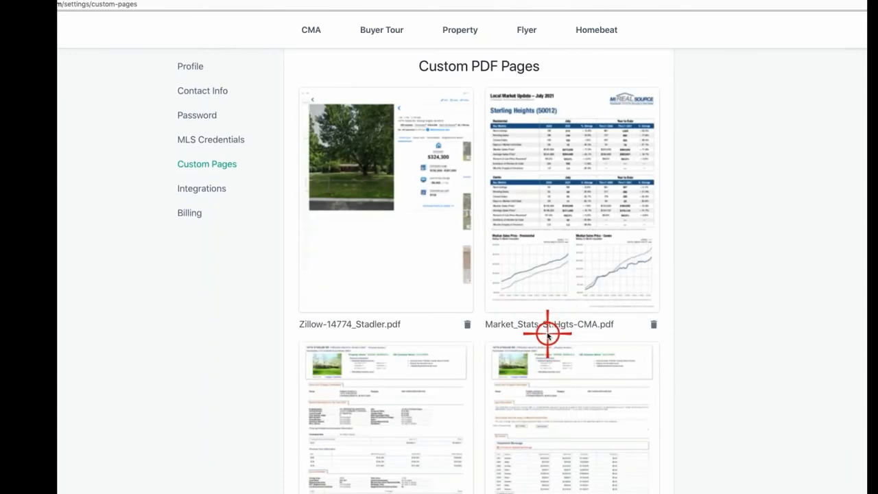
scroll(547, 334, down, 6)
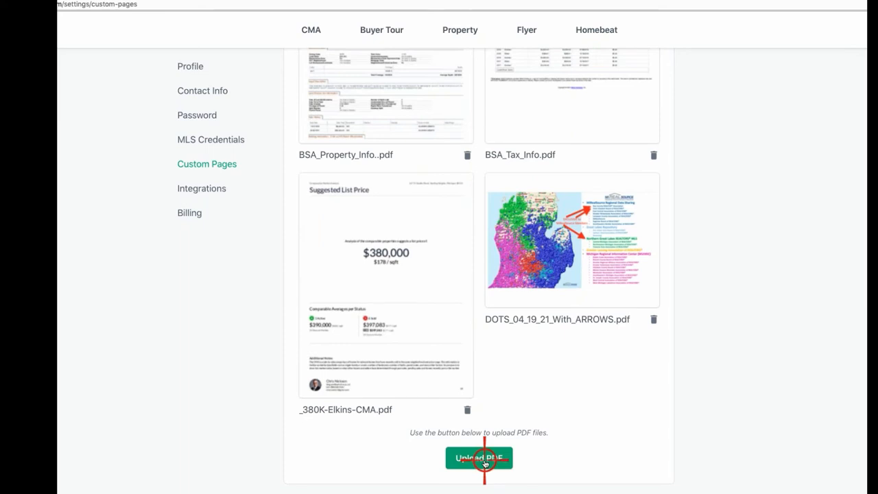
click(485, 461)
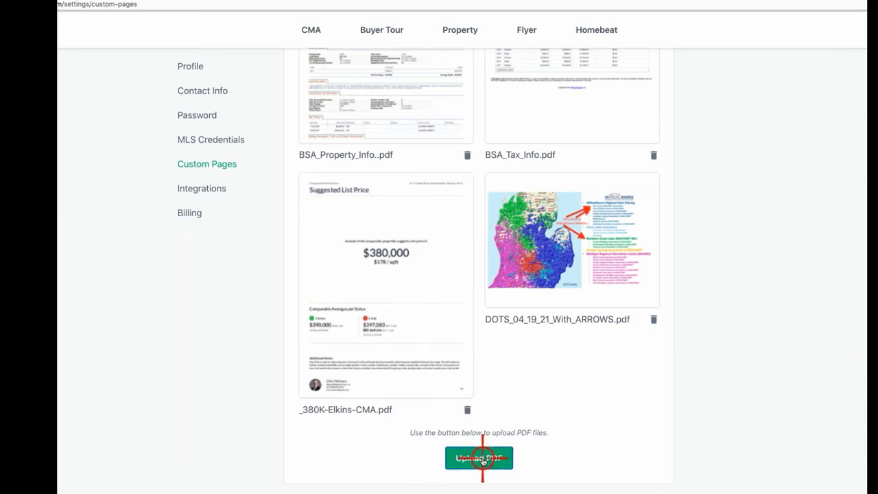
click(483, 460)
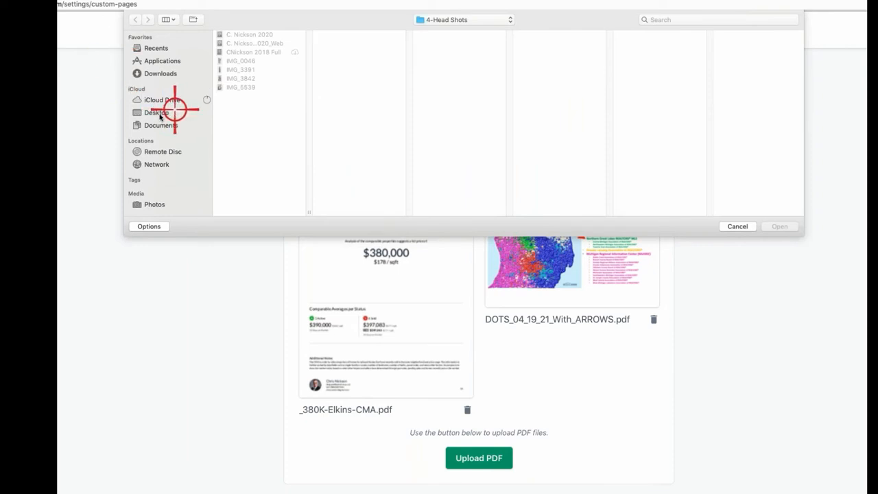
click(159, 114)
click(615, 34)
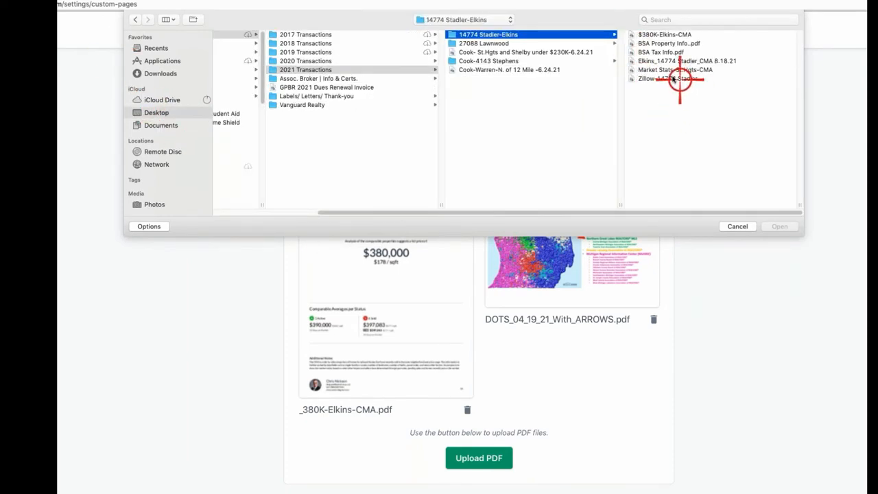
click(665, 69)
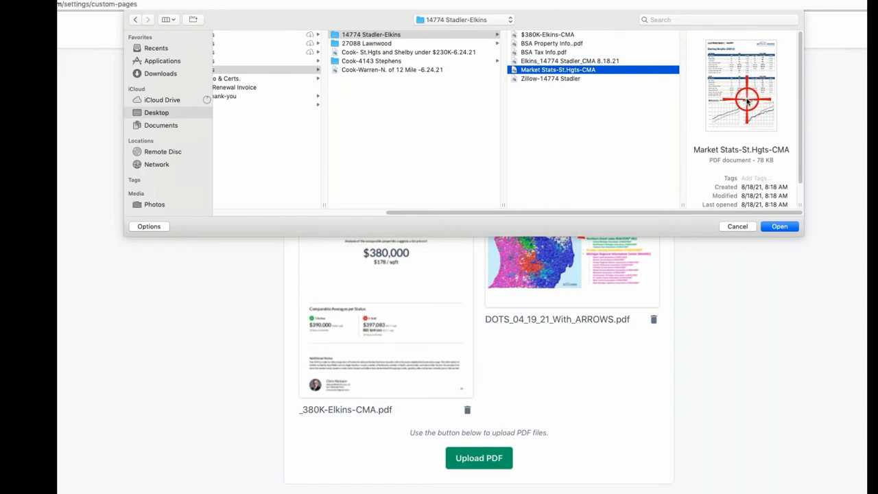
click(783, 228)
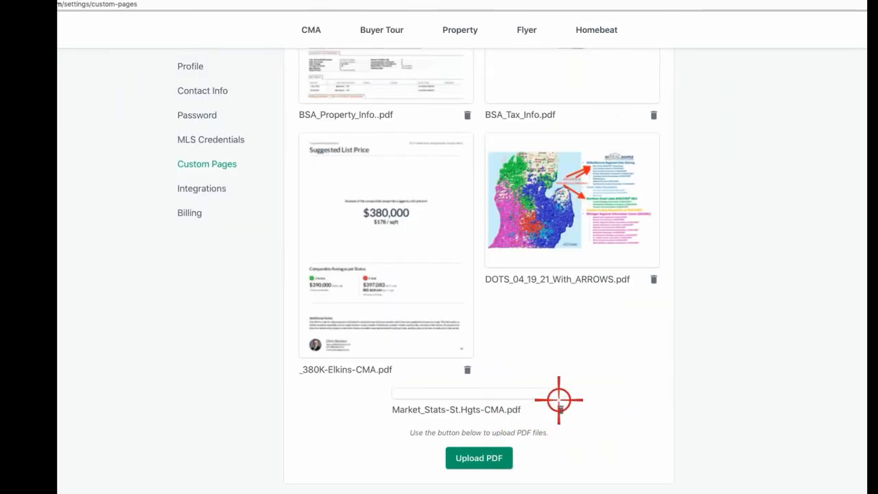
Step: Scroll the Custom PDF Pages list to confirm the Sterling Heights July 2021 market update thumbnail
scroll(619, 330, up, 3)
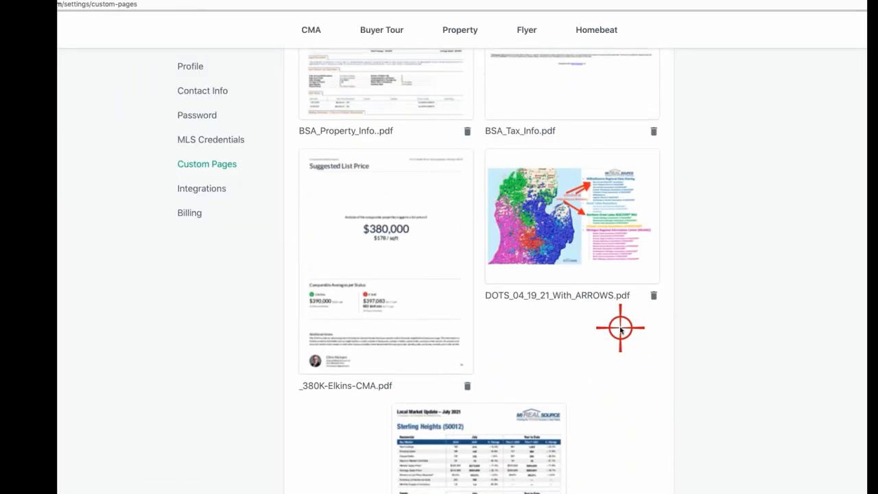
scroll(620, 330, up, 8)
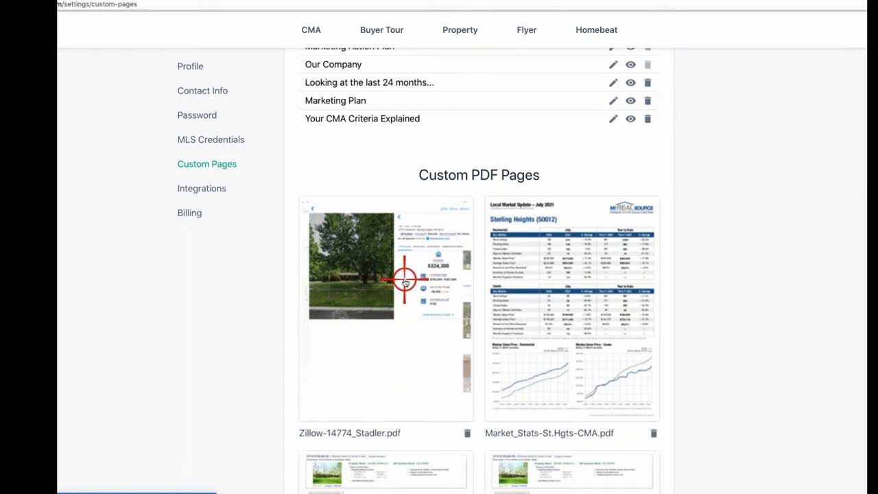
scroll(403, 281, down, 3)
scroll(410, 163, down, 15)
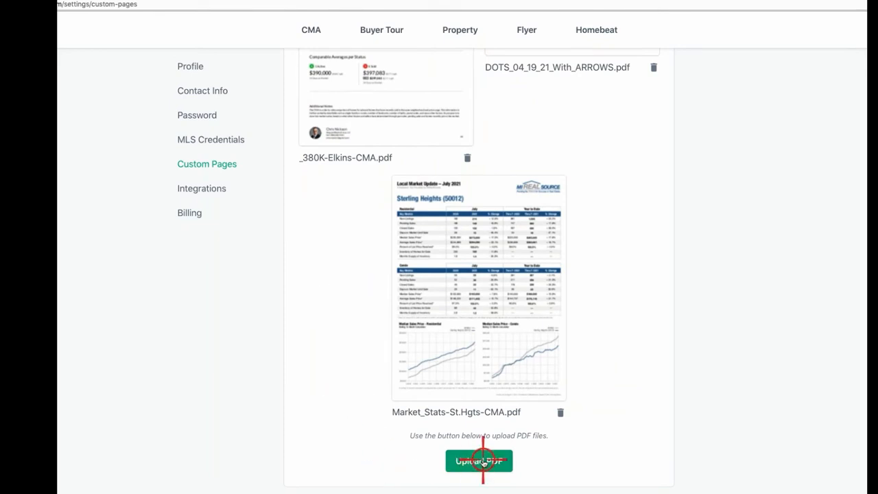
click(483, 462)
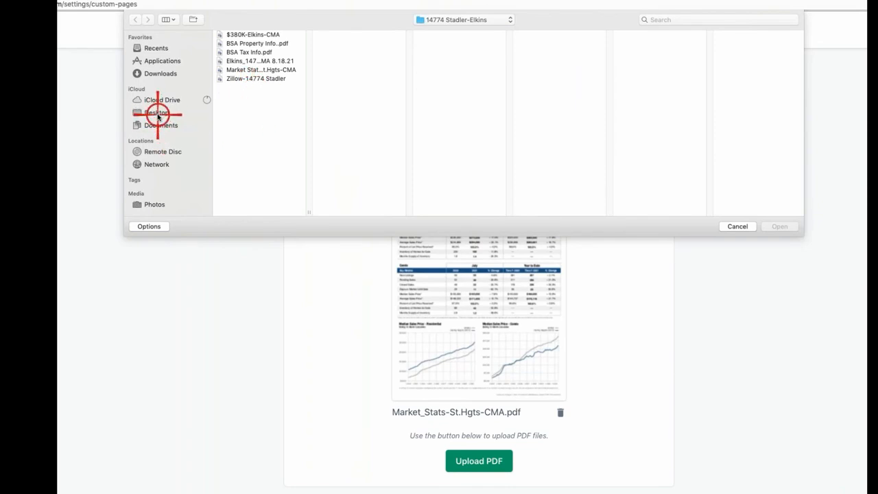
click(157, 113)
click(257, 35)
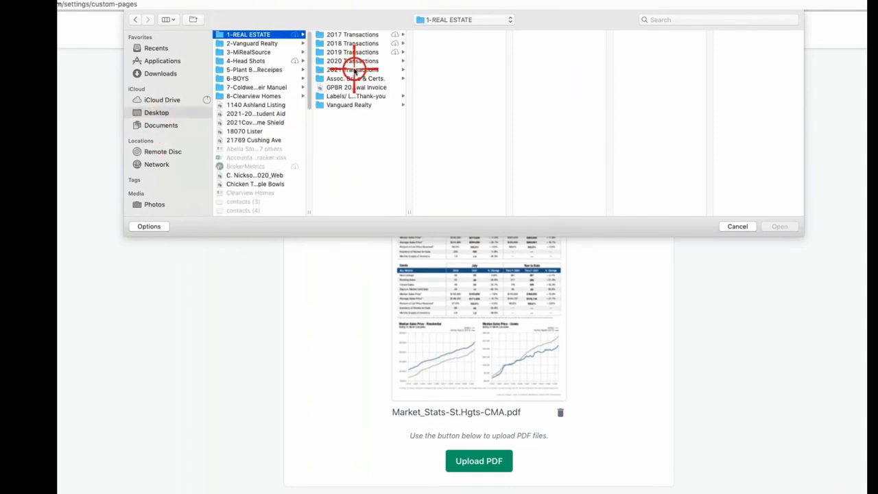
click(353, 70)
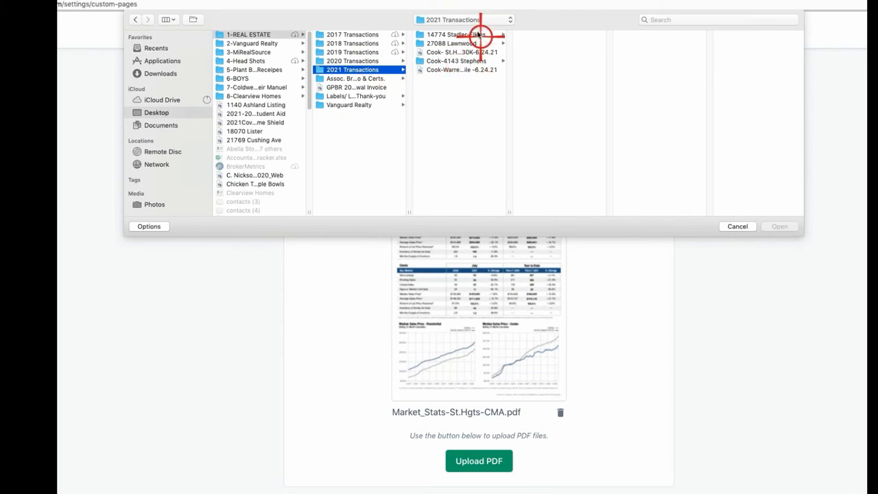
click(478, 34)
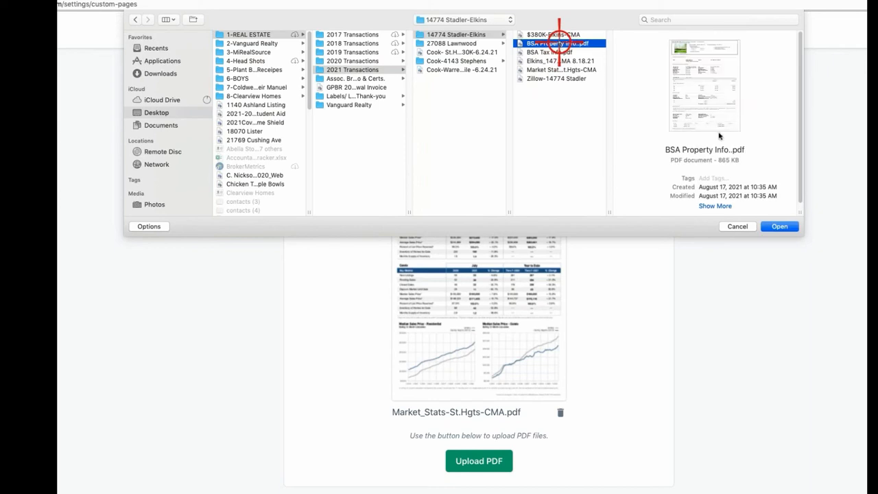
click(777, 227)
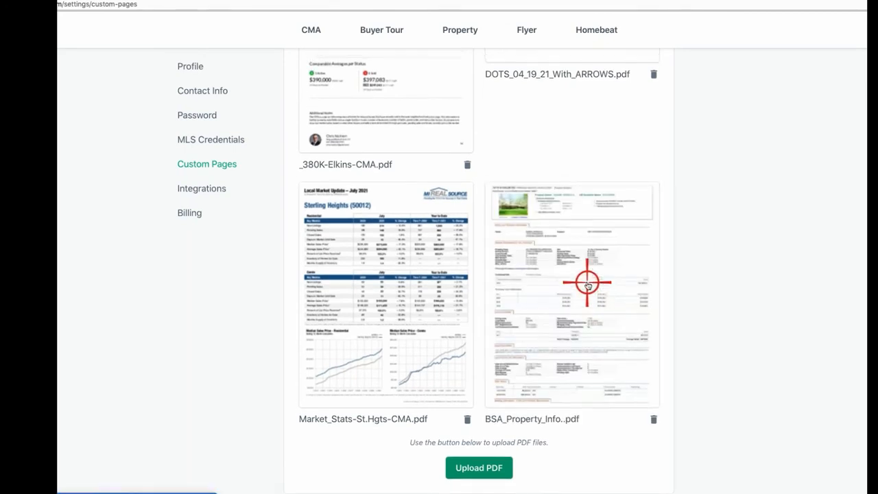
Step: Permanently delete the Market_Stats-St.Hgts-CMA.pdf custom PDF page
scroll(588, 288, up, 3)
scroll(588, 284, up, 3)
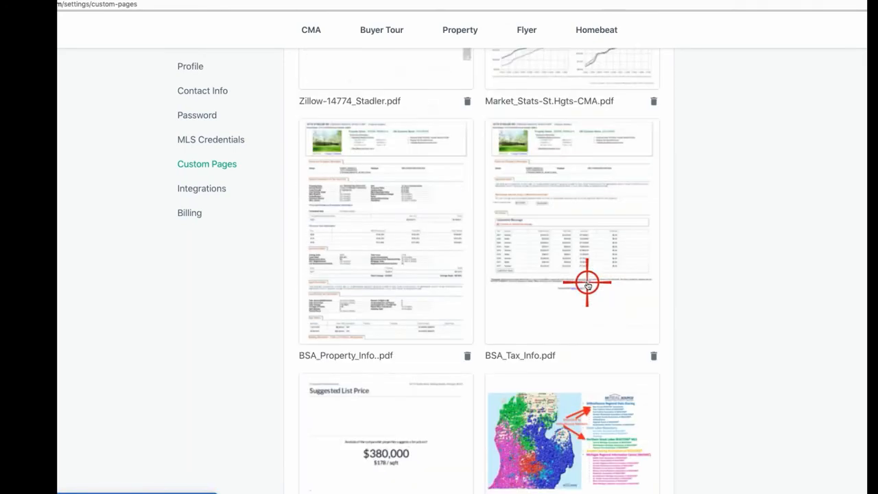
scroll(491, 256, up, 3)
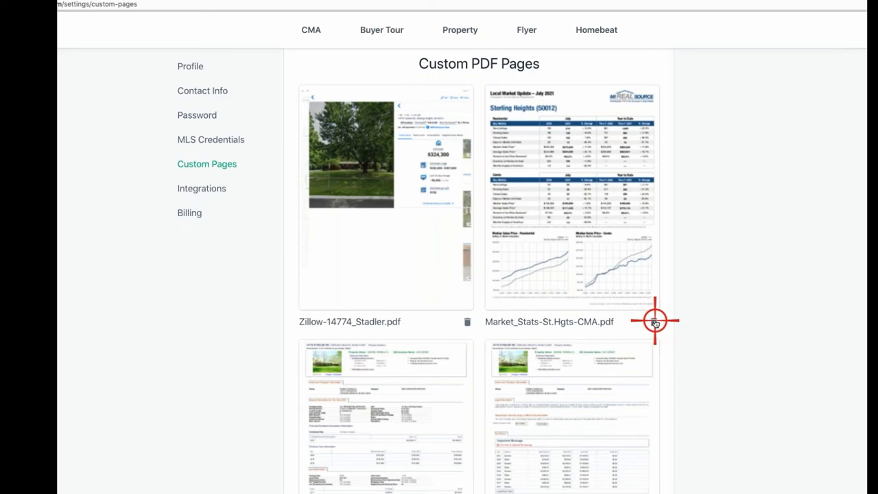
click(654, 321)
click(555, 294)
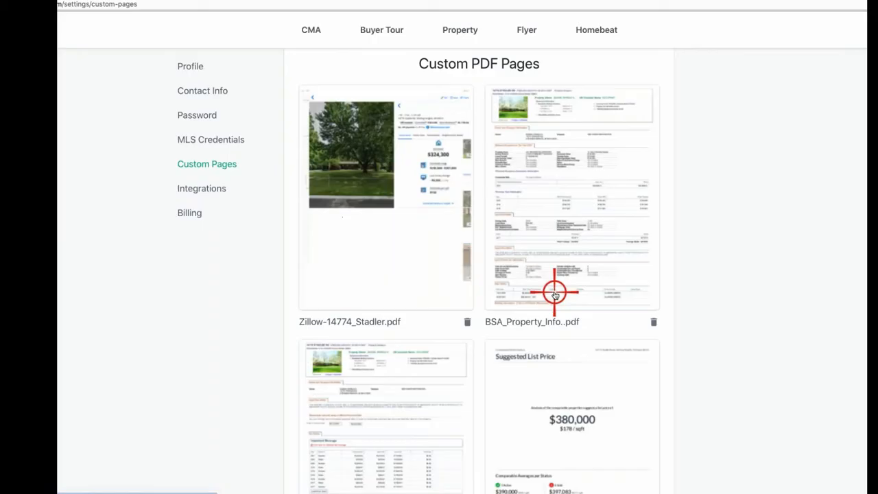
Step: Return from Custom Pages settings to the CMA Reports list via the CMA link
scroll(564, 323, down, 8)
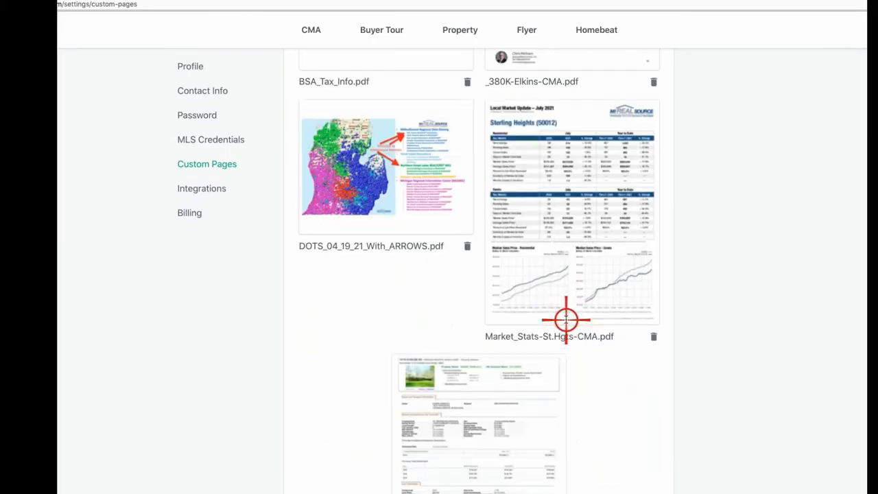
scroll(566, 320, down, 3)
scroll(567, 318, up, 10)
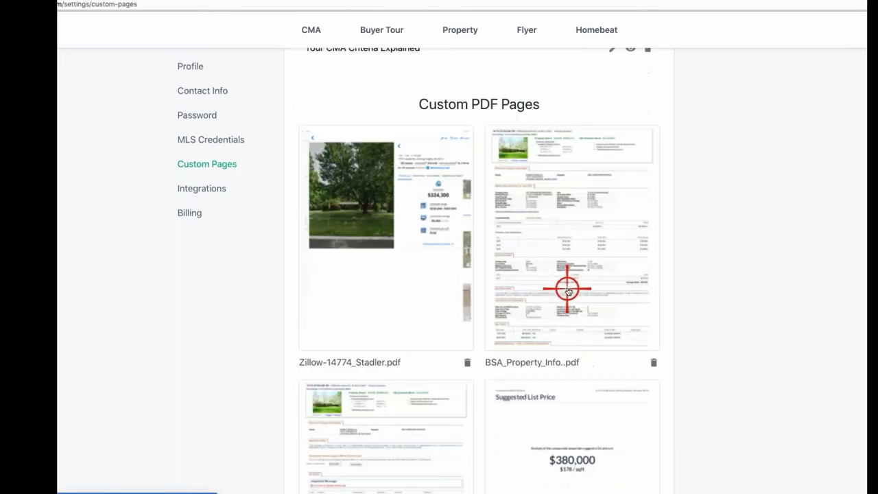
scroll(567, 288, up, 8)
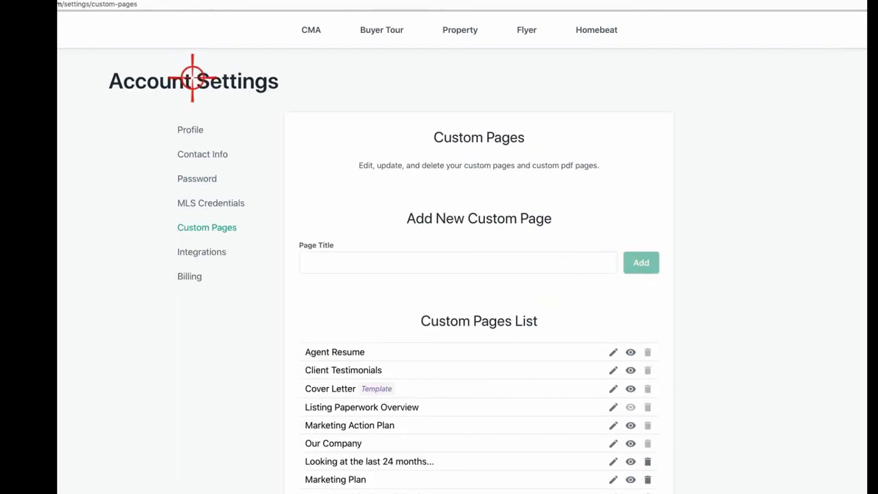
click(318, 34)
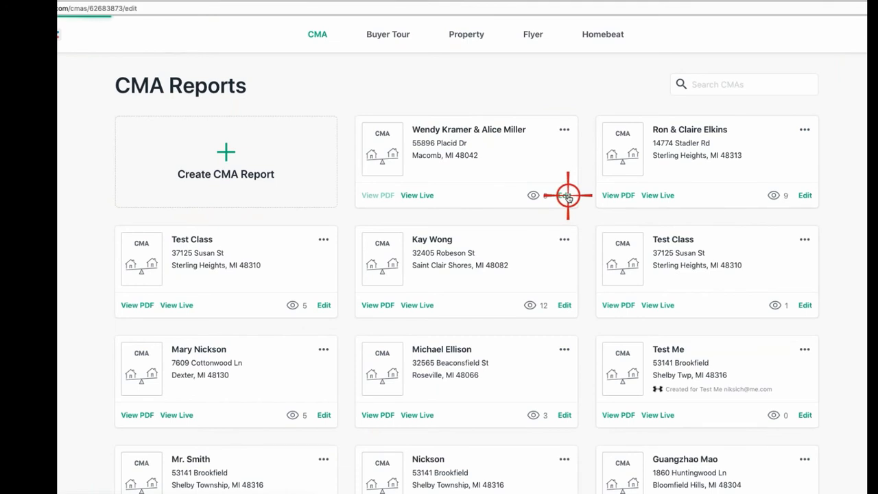
Step: Edit the first client's report, check its Edit CMA Report criteria, and proceed to Customize
click(565, 196)
scroll(320, 241, down, 3)
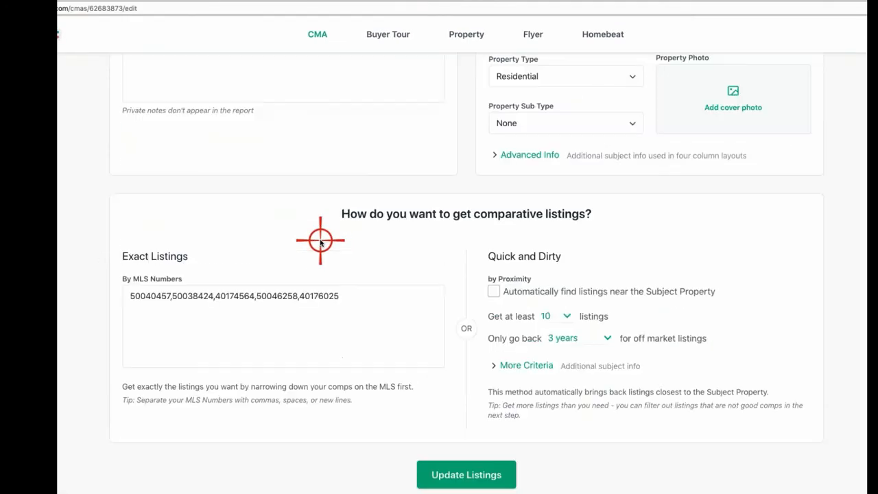
scroll(320, 241, up, 4)
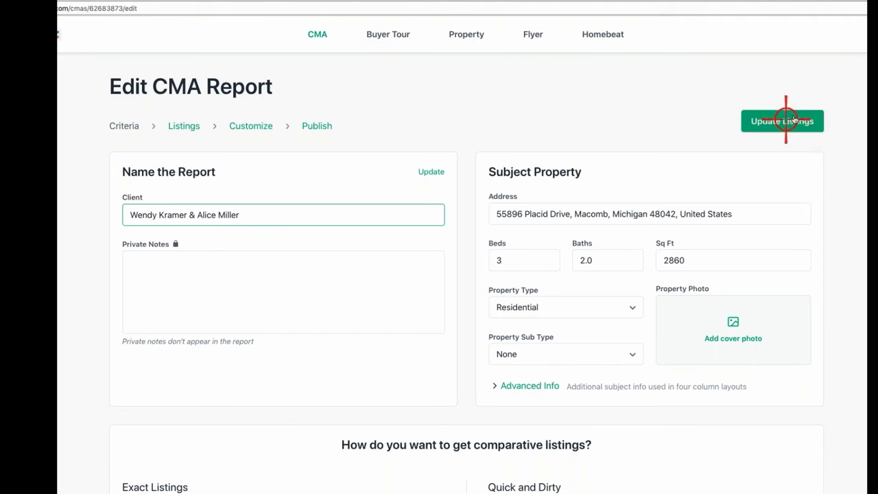
click(249, 127)
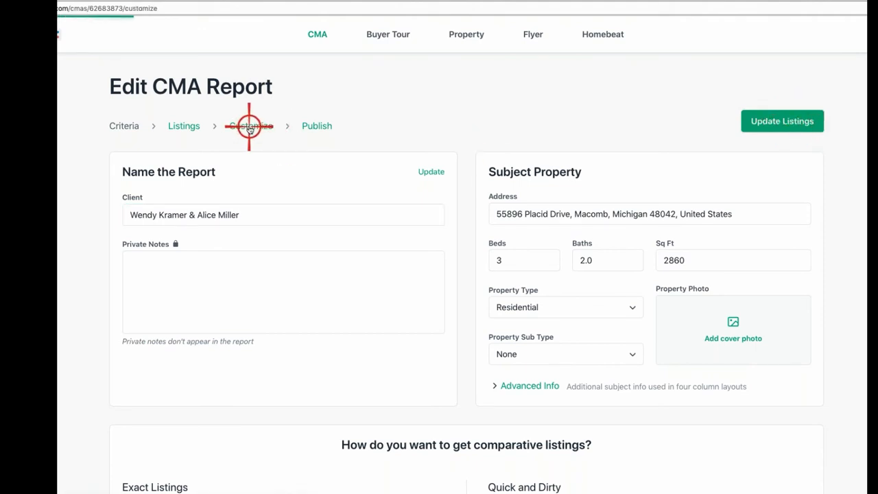
Step: On Customize CMA Report, remove the Cover letter, Agent resume and Listings Chapter pages
scroll(617, 277, down, 3)
scroll(593, 279, down, 10)
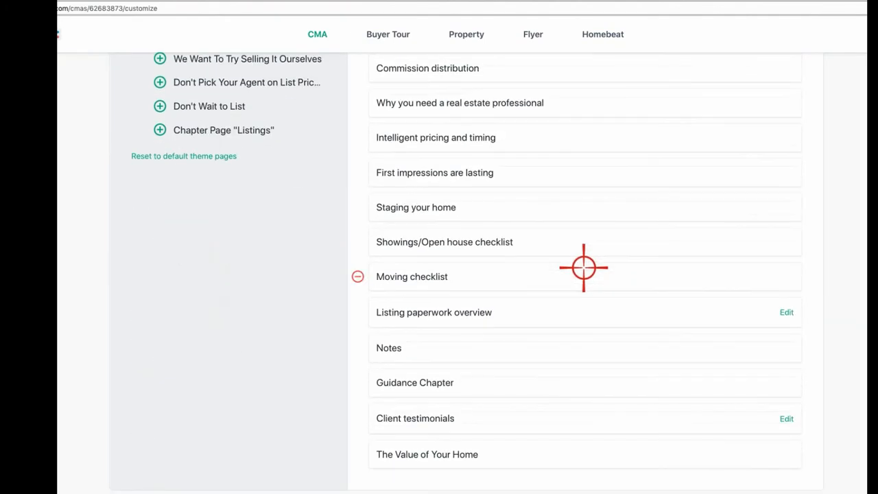
scroll(583, 267, up, 15)
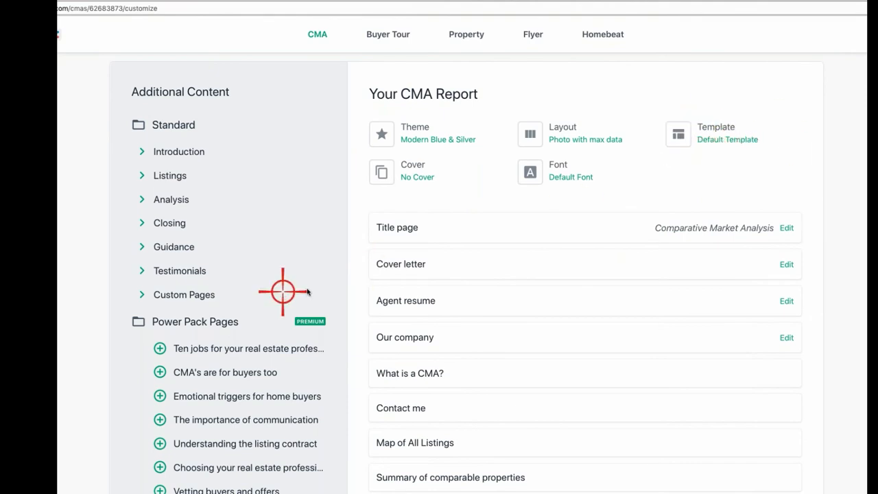
scroll(425, 267, down, 1)
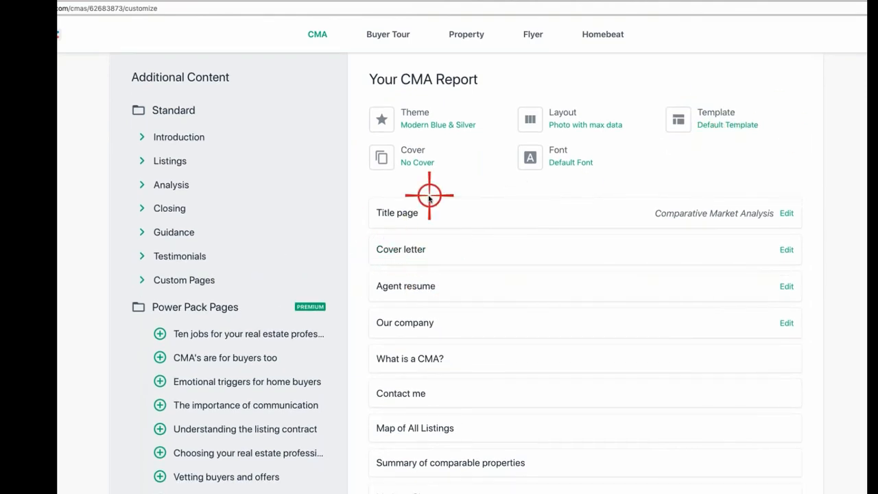
scroll(428, 329, down, 1)
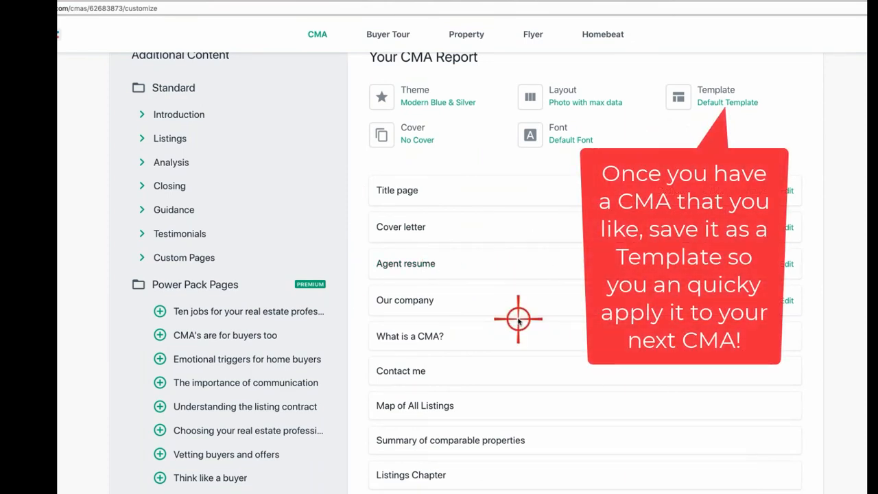
scroll(518, 319, down, 1)
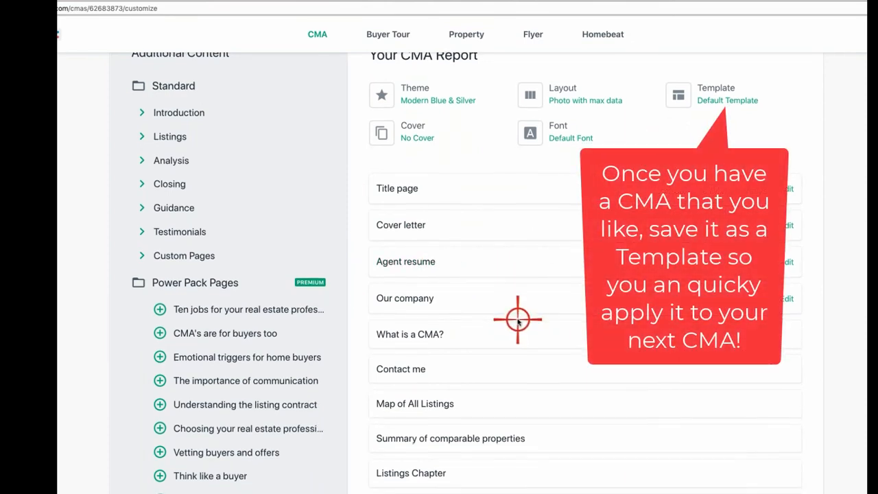
click(363, 221)
click(359, 221)
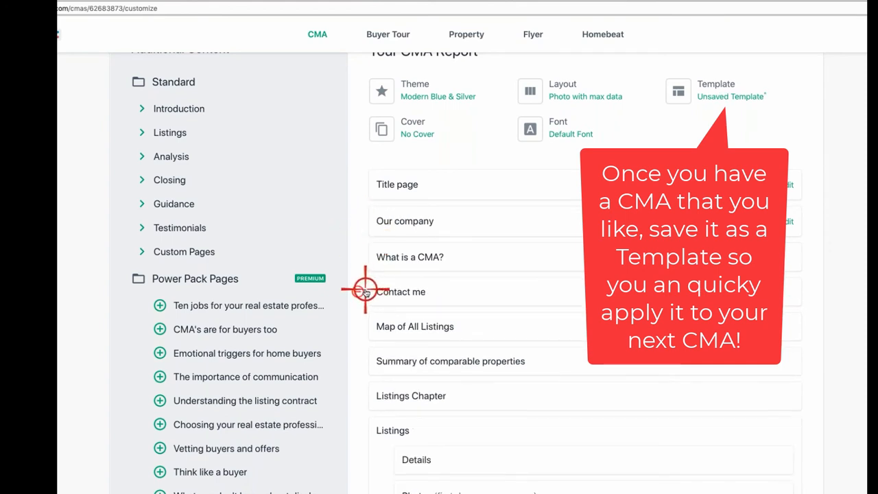
scroll(364, 343, down, 2)
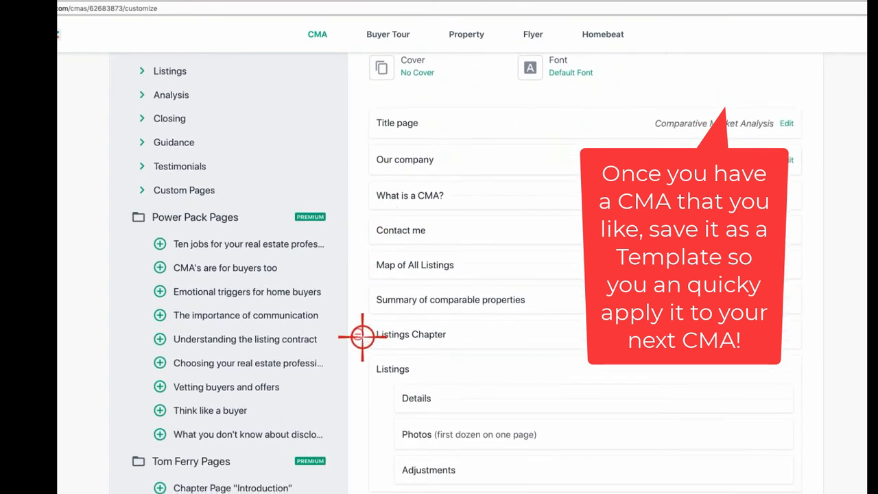
click(361, 334)
scroll(411, 308, down, 5)
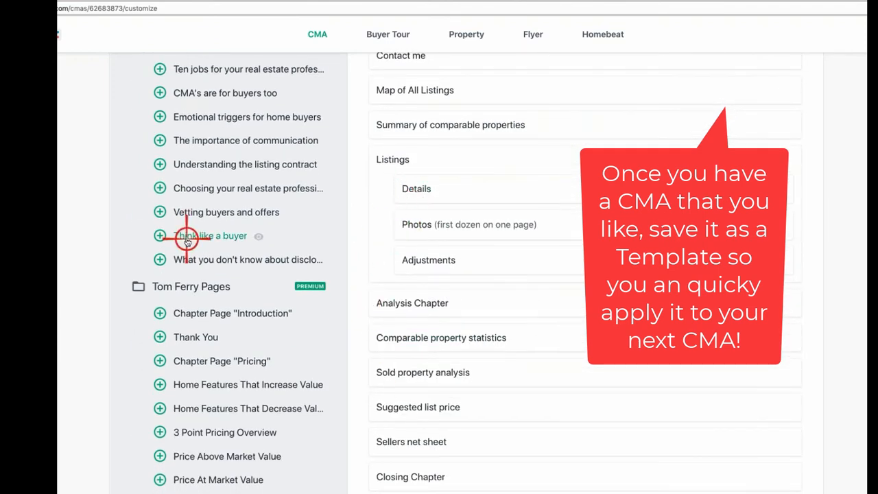
scroll(366, 302, up, 10)
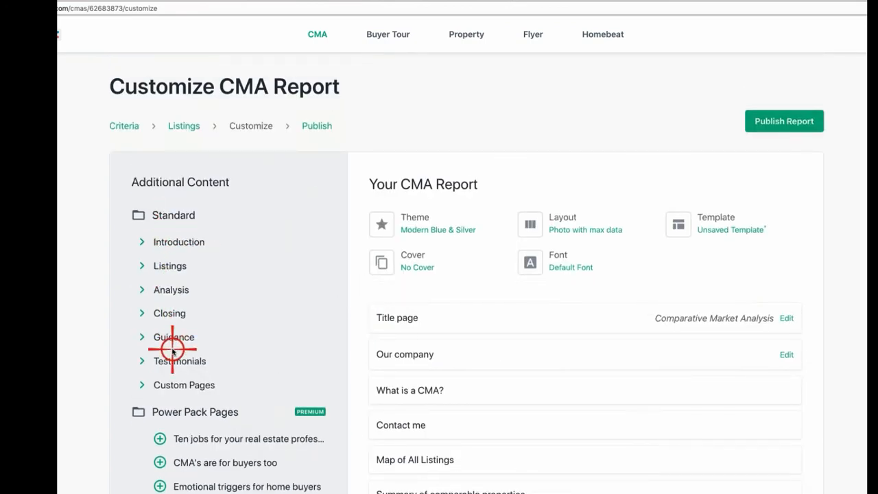
Step: Add the More photos page under Listings and remove the Adjustments and Analysis Chapter pages
click(147, 264)
click(160, 310)
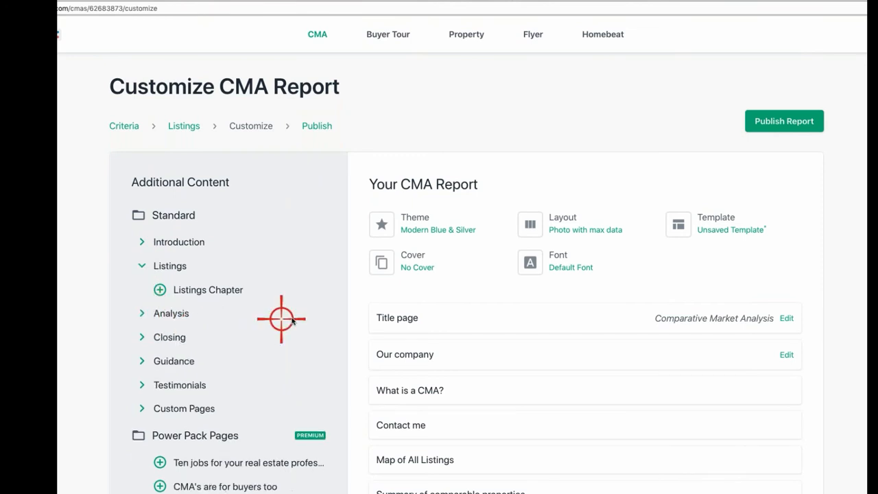
scroll(280, 320, down, 4)
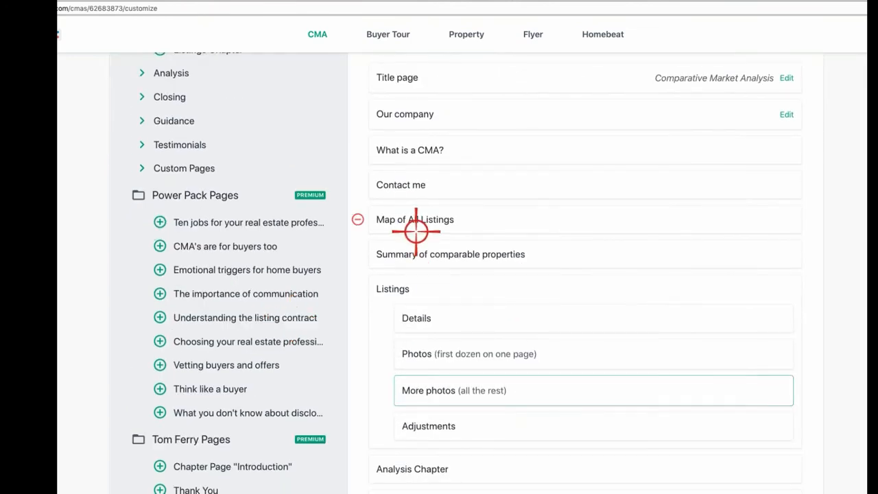
scroll(430, 299, down, 1)
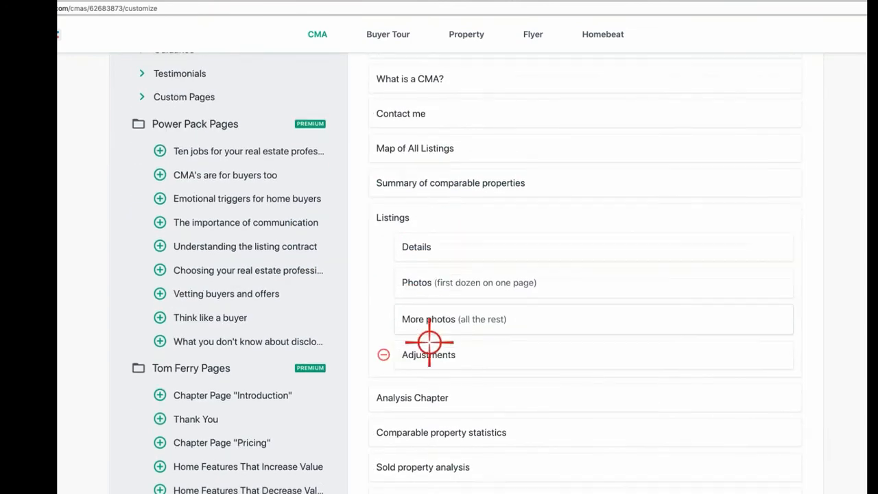
click(384, 354)
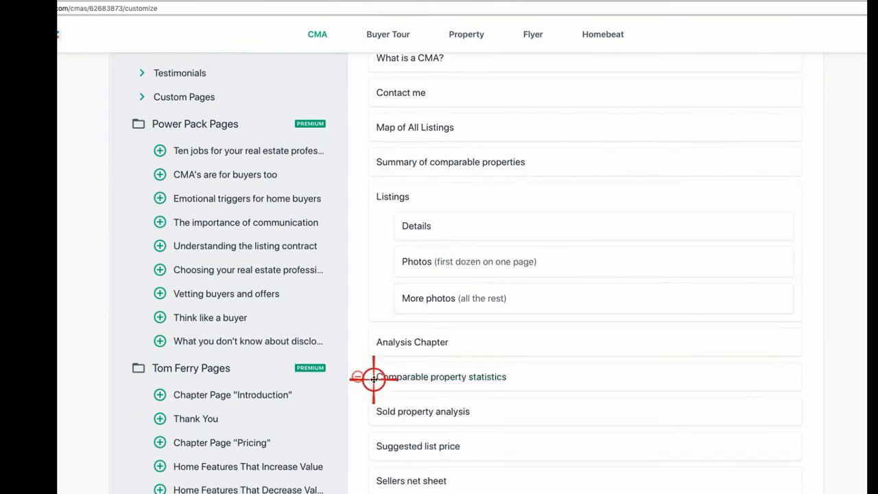
click(355, 339)
scroll(480, 336, down, 1)
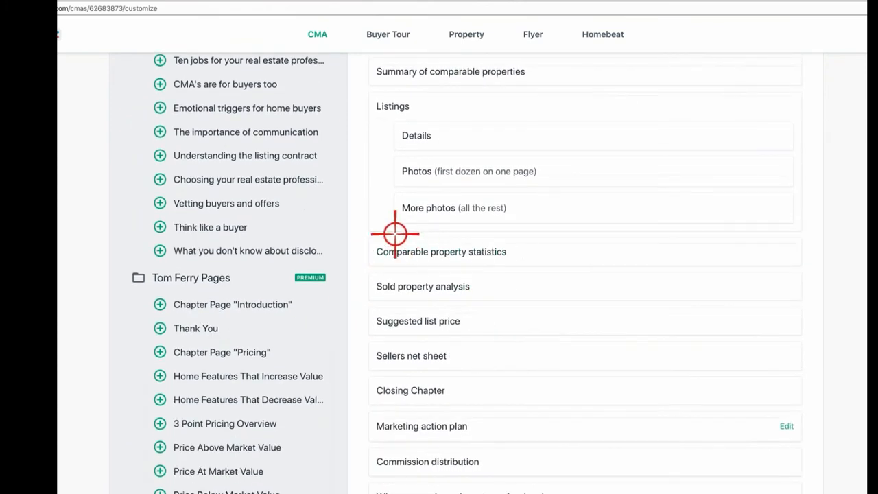
scroll(233, 182, up, 2)
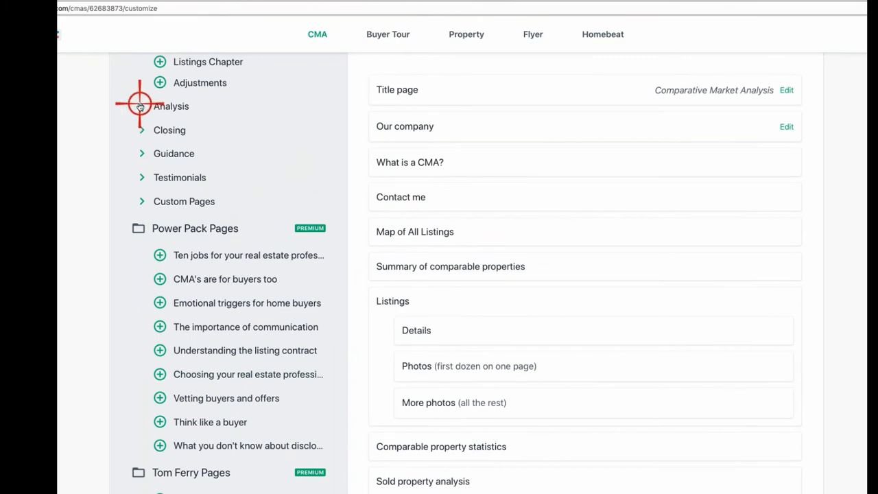
Step: Add the Online valuation analysis page from the Analysis section to the report
click(139, 106)
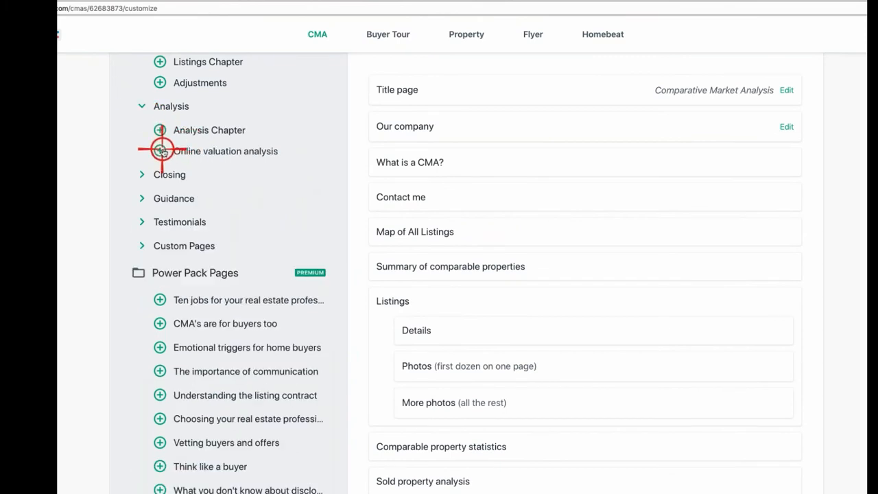
click(160, 151)
scroll(541, 380, down, 1)
scroll(541, 380, down, 3)
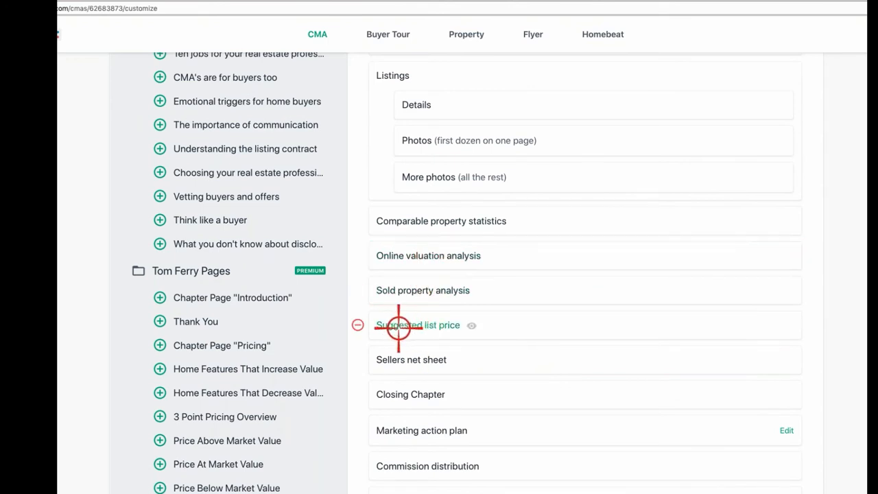
scroll(402, 354, down, 1)
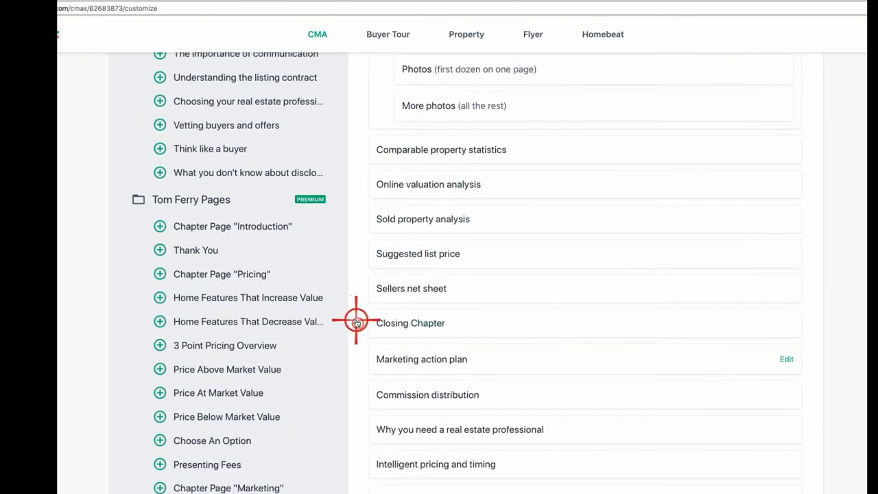
Step: Remove every page after Sellers net sheet, from Closing Chapter through The Value of Your Home
click(356, 321)
click(357, 322)
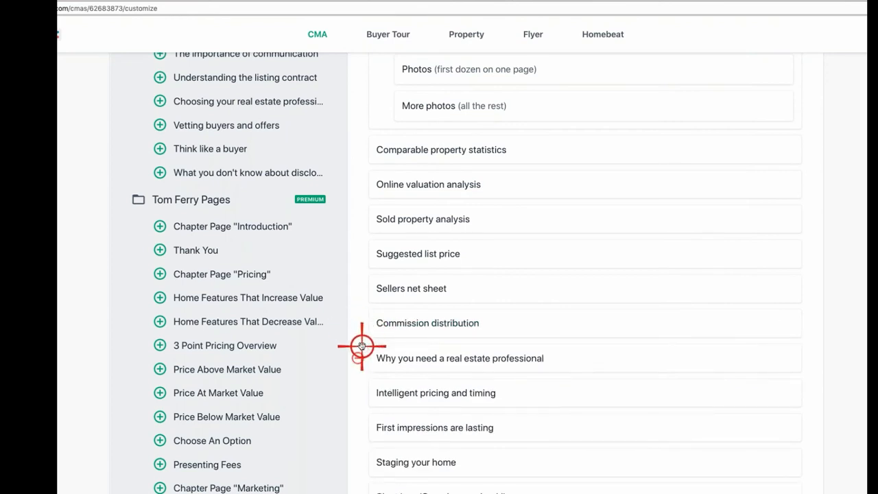
click(358, 324)
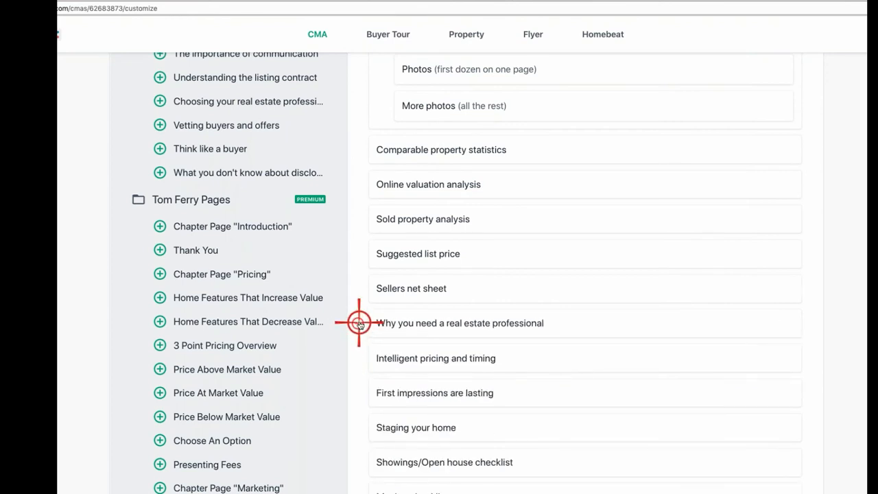
click(358, 324)
click(358, 323)
click(358, 323)
click(358, 322)
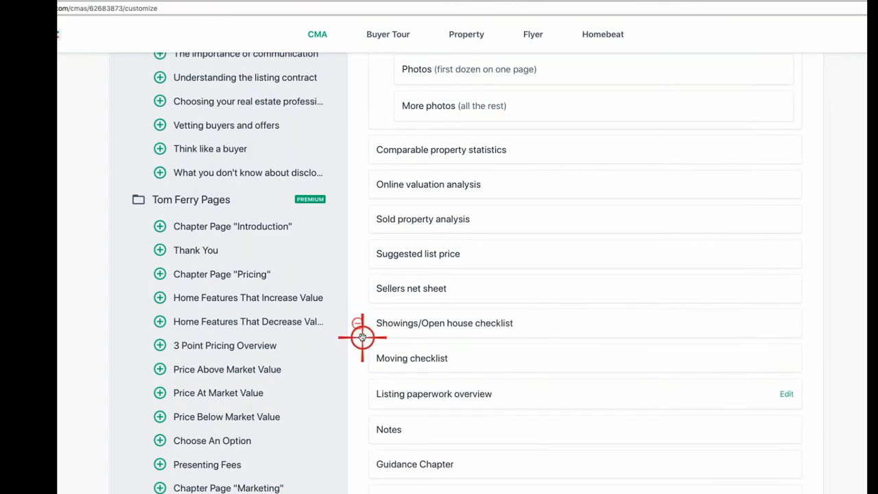
click(358, 322)
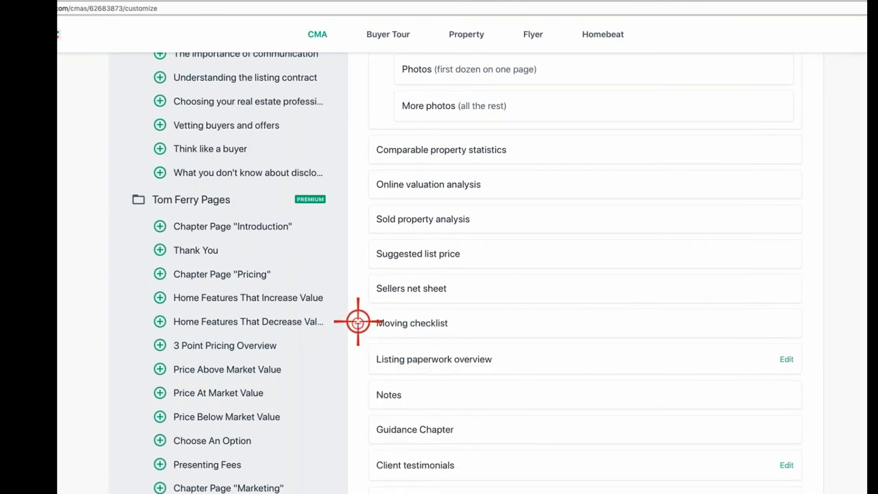
click(358, 322)
click(358, 323)
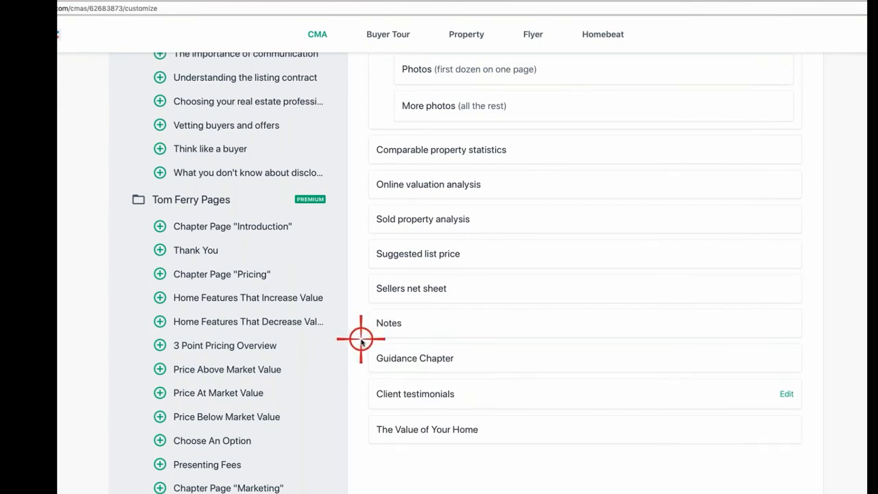
click(358, 323)
click(360, 324)
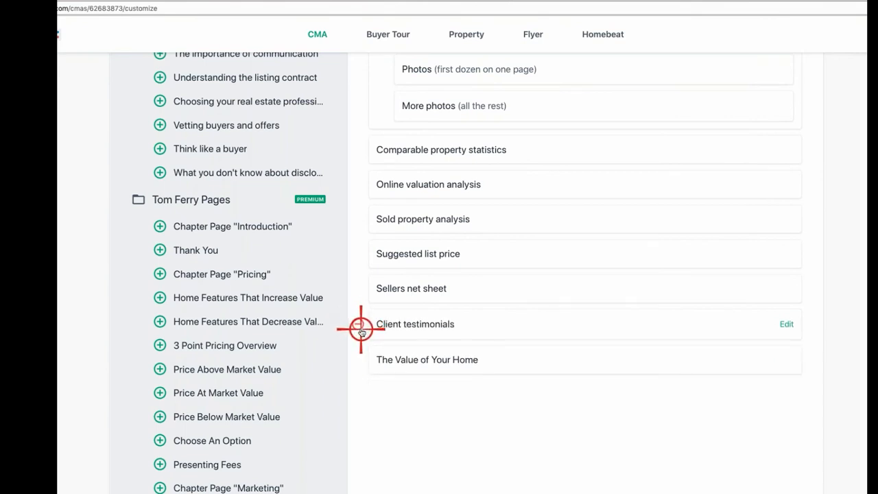
click(361, 324)
click(359, 321)
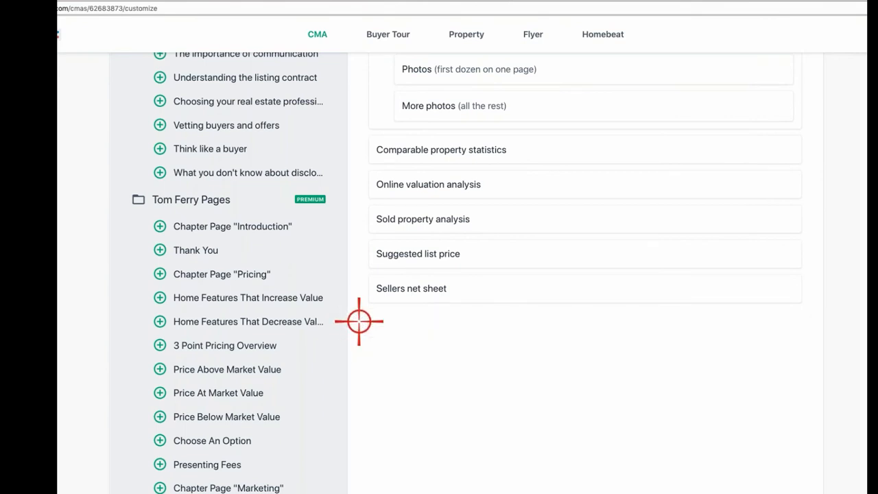
scroll(388, 260, up, 5)
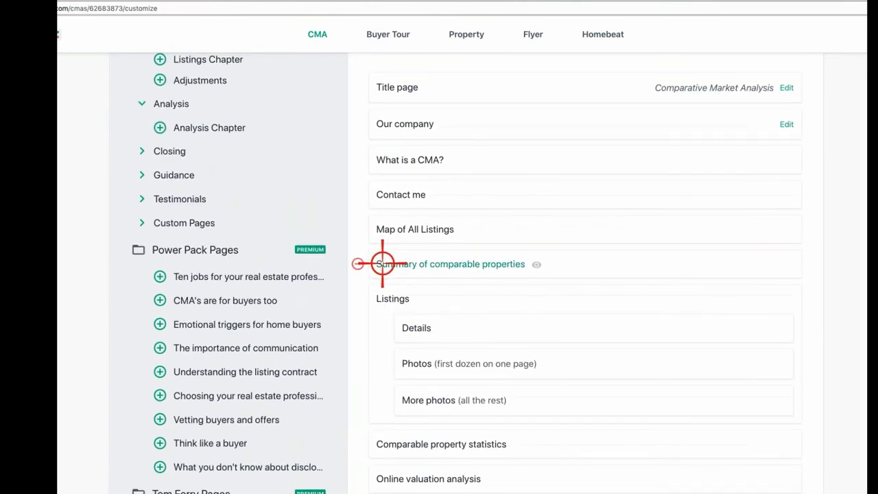
click(143, 223)
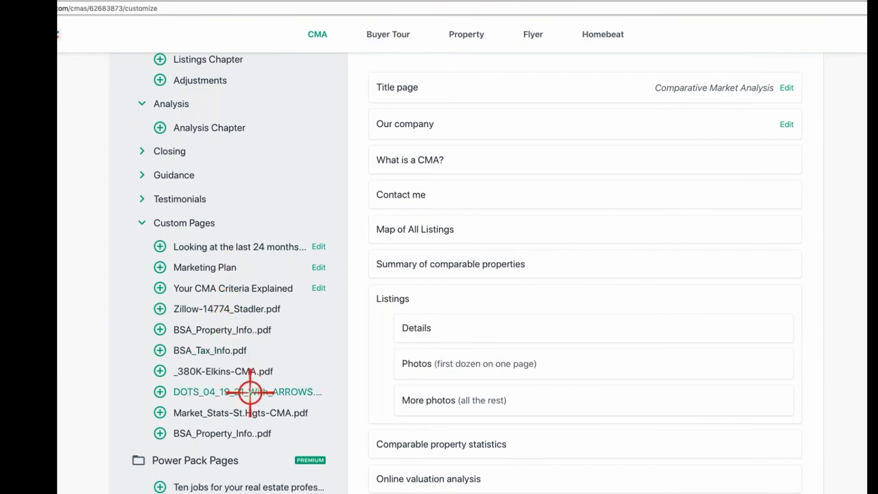
click(159, 411)
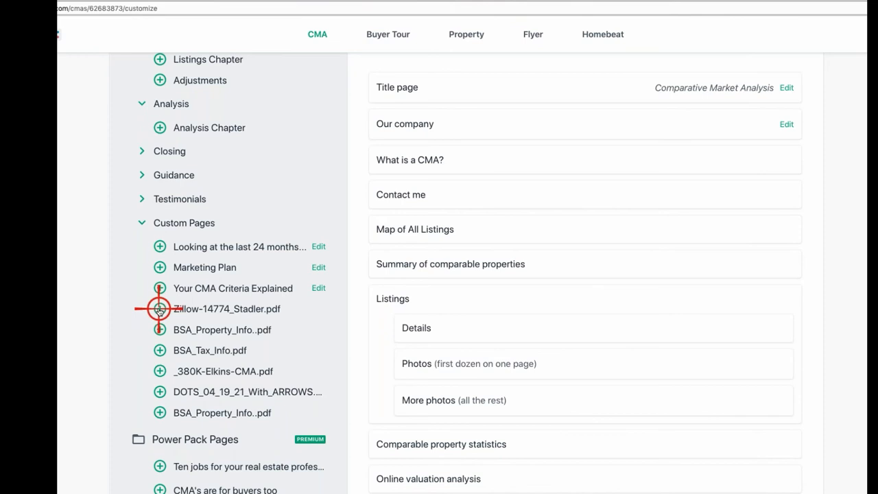
drag(158, 310, 568, 415)
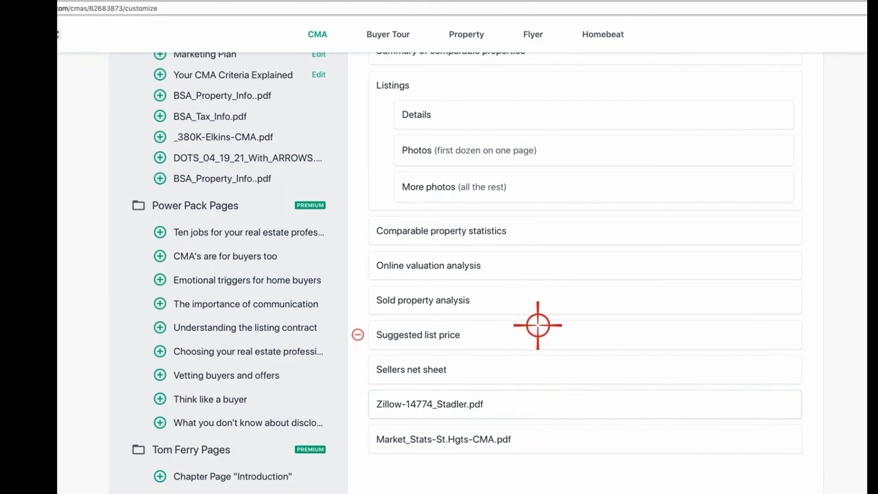
scroll(535, 323, up, 2)
scroll(523, 206, up, 3)
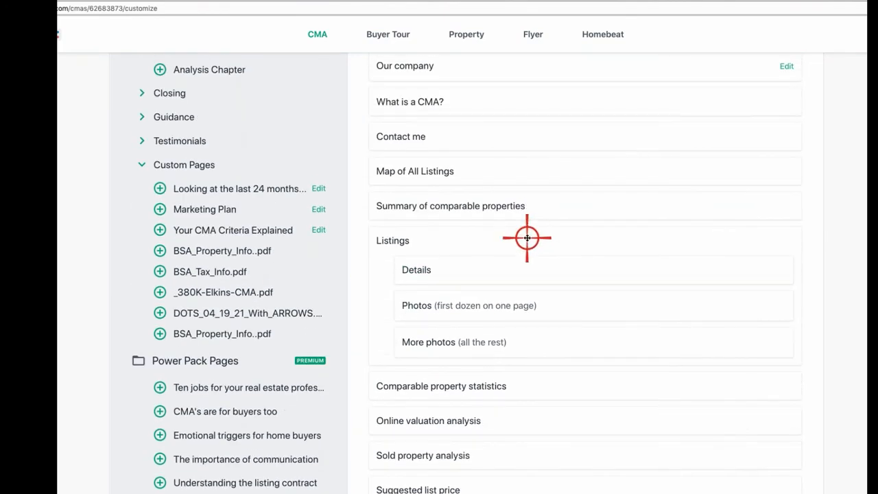
scroll(527, 237, down, 6)
scroll(527, 237, down, 4)
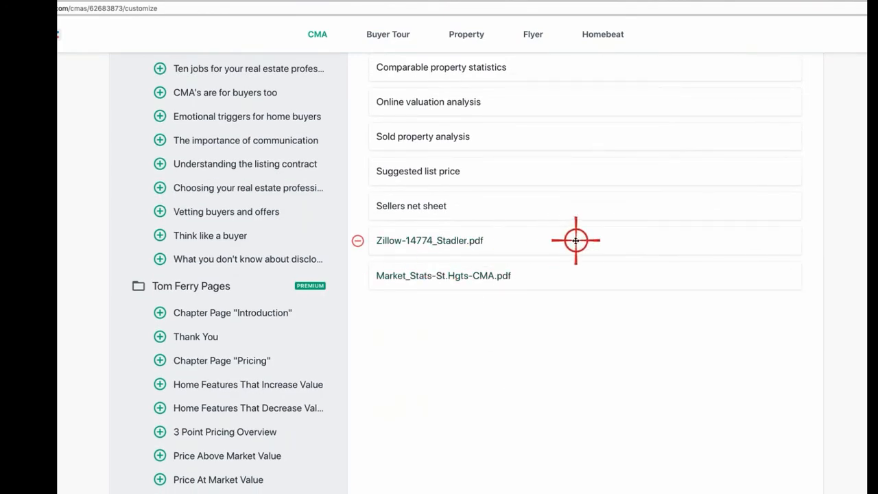
drag(568, 240, 572, 284)
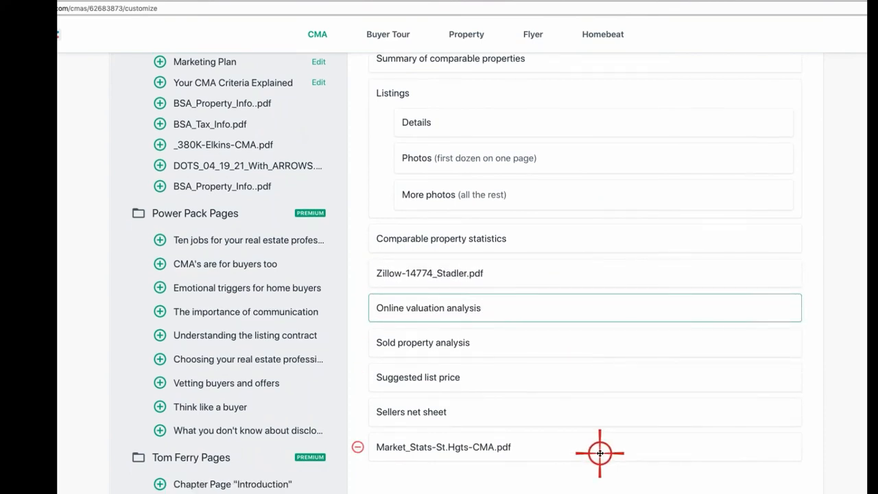
drag(600, 449, 583, 368)
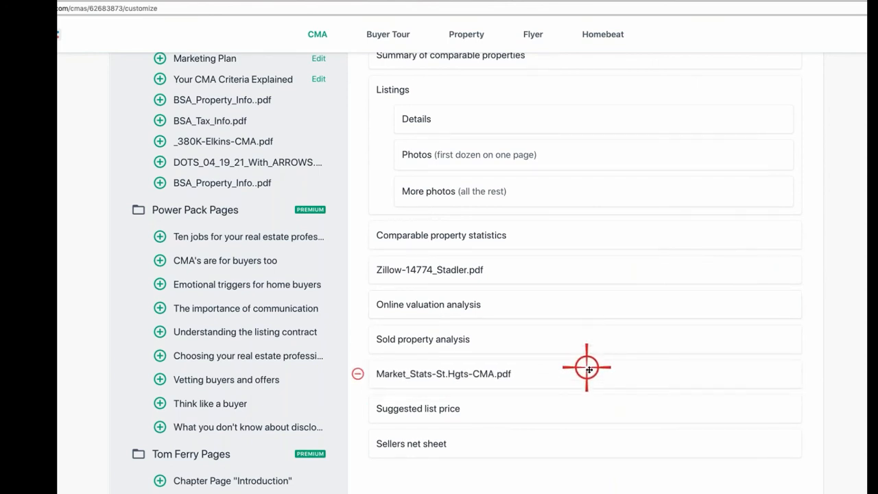
drag(590, 373, 586, 268)
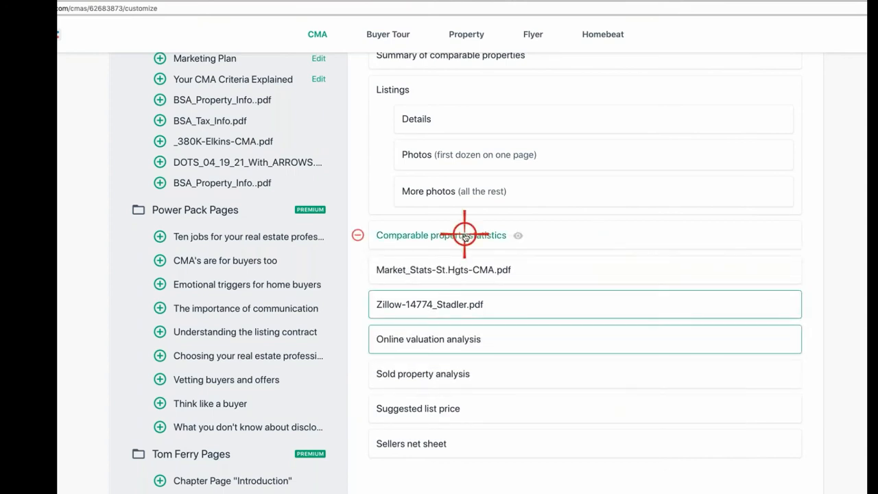
Step: Preview Comparable property statistics, then move the Contact me page to the end of the report
click(461, 234)
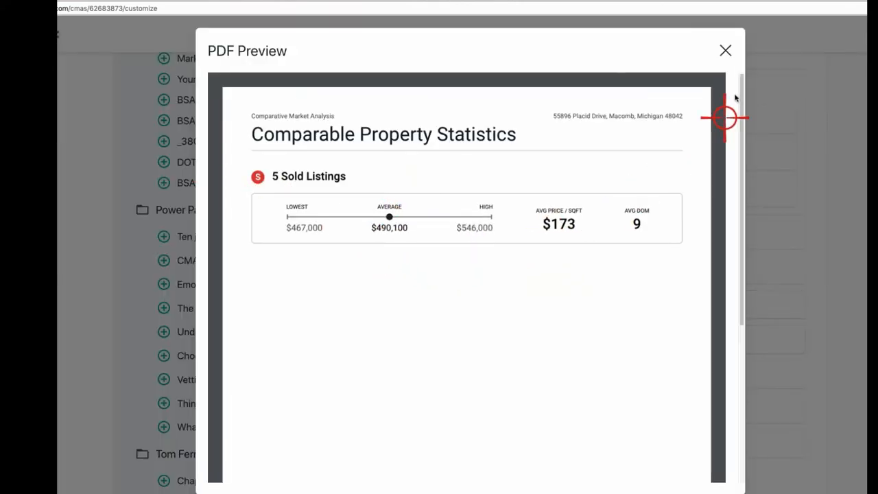
click(727, 49)
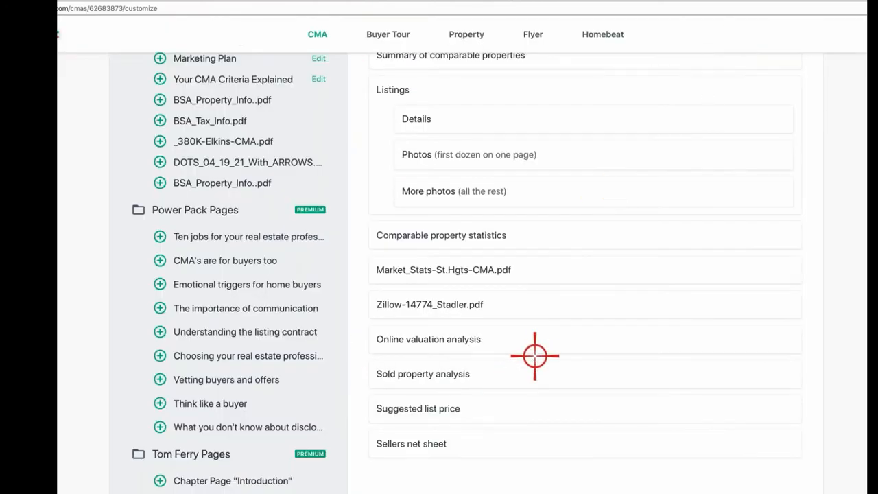
scroll(500, 356, up, 7)
scroll(488, 377, down, 1)
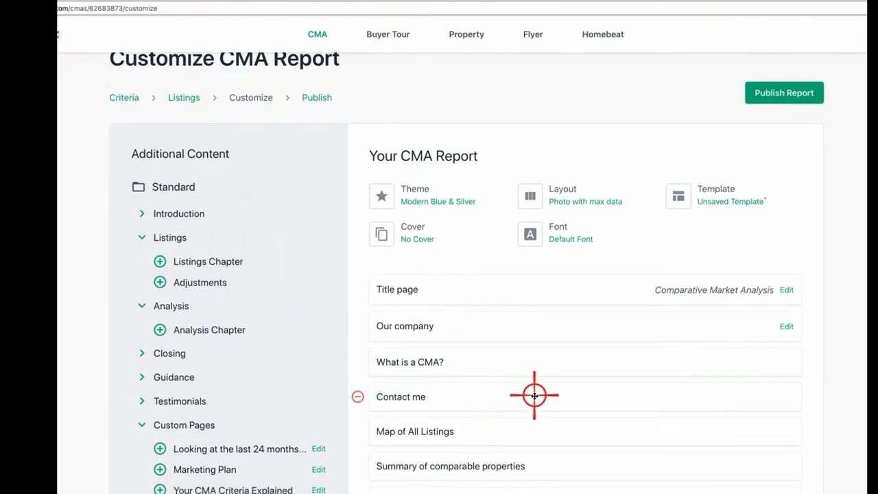
drag(534, 395, 531, 340)
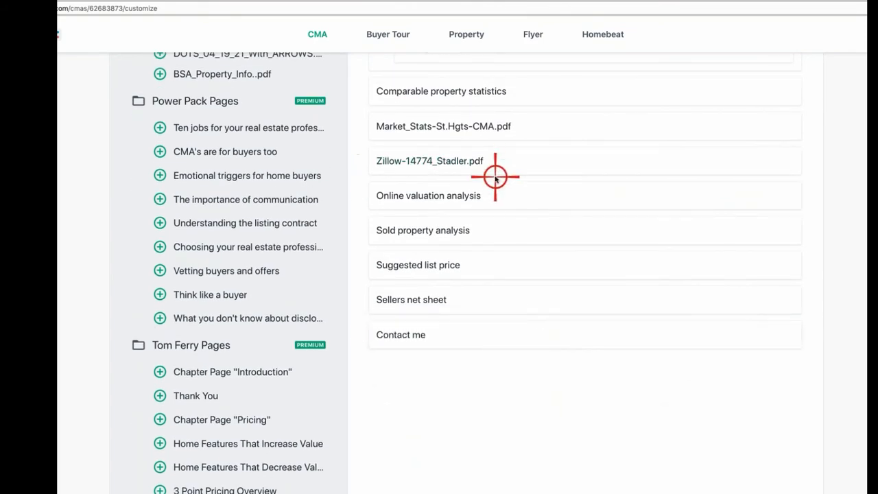
Step: Preview the Our company page and remove it from the report
scroll(494, 176, up, 5)
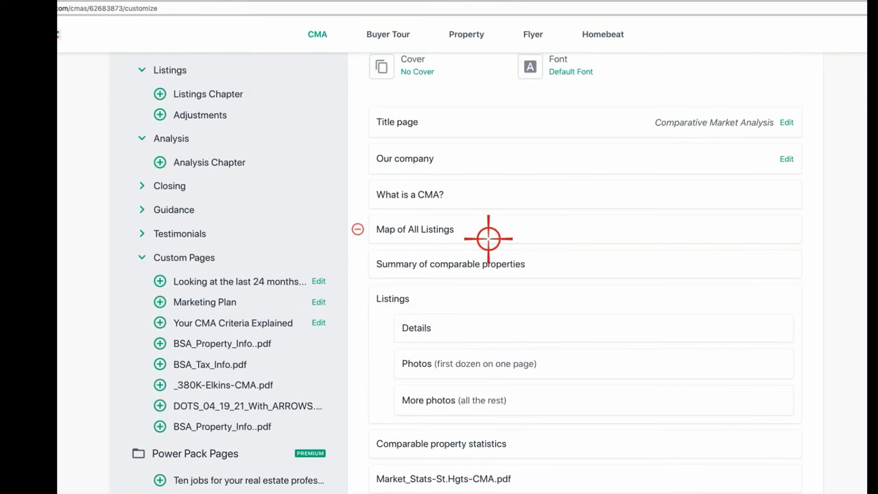
scroll(488, 239, up, 1)
click(423, 168)
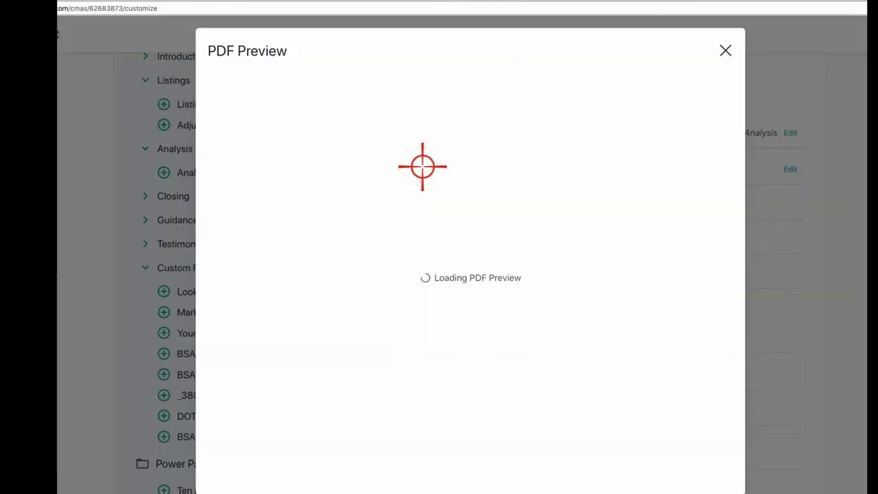
click(724, 51)
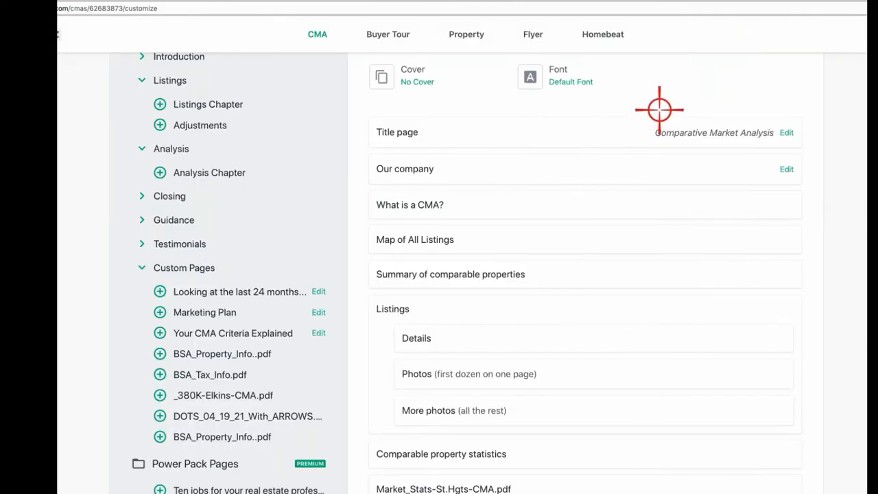
click(357, 169)
scroll(270, 298, down, 1)
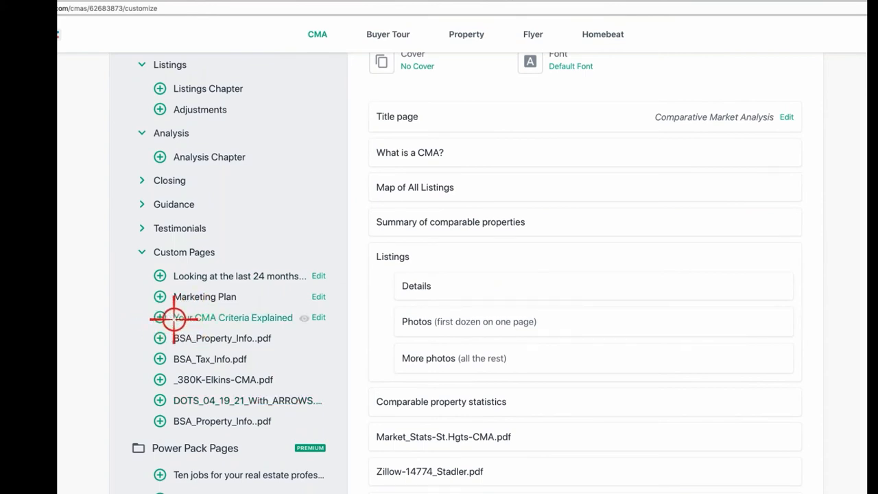
Step: Add Your CMA Criteria Explained after What is a CMA? and review its $380,000–$400,000 suggested range
click(159, 317)
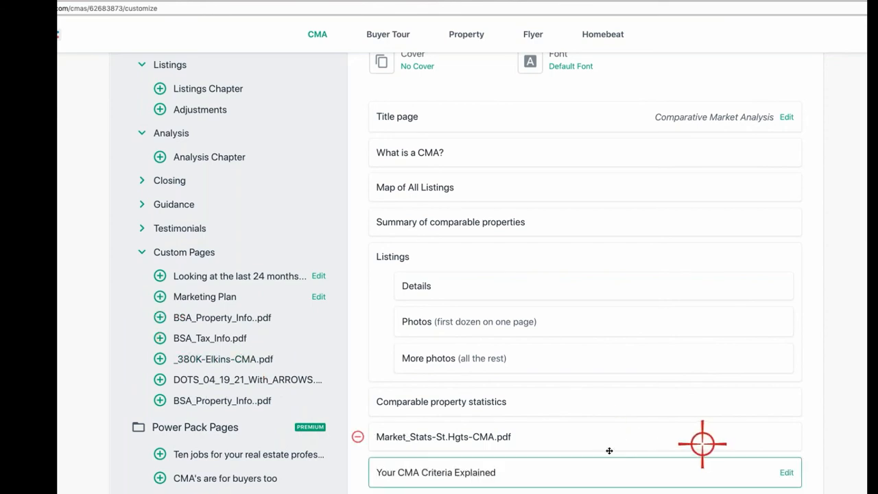
drag(560, 473, 561, 186)
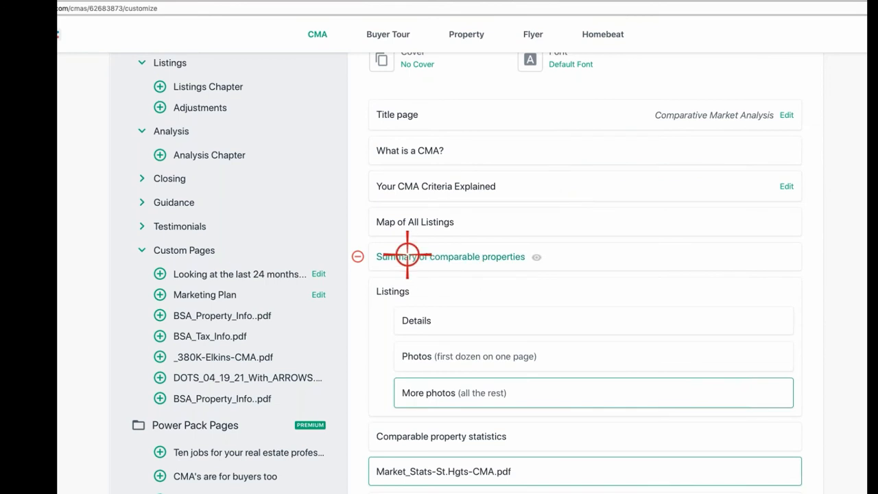
click(460, 186)
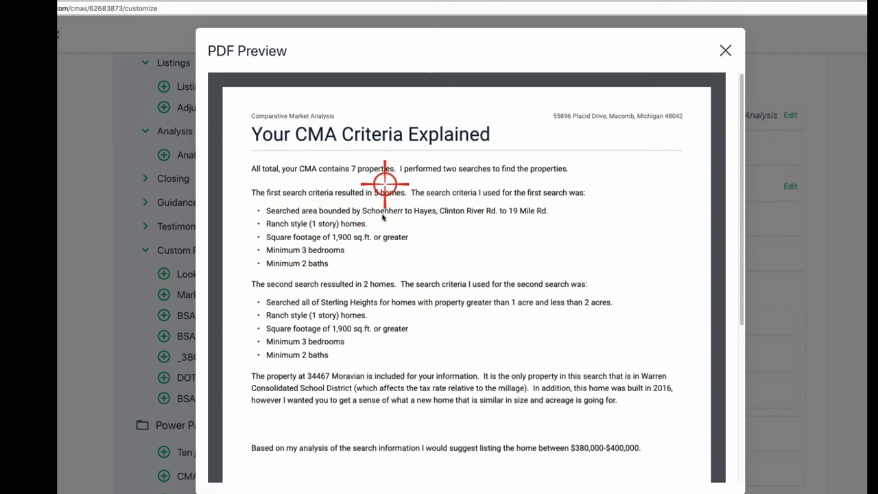
scroll(391, 388, down, 2)
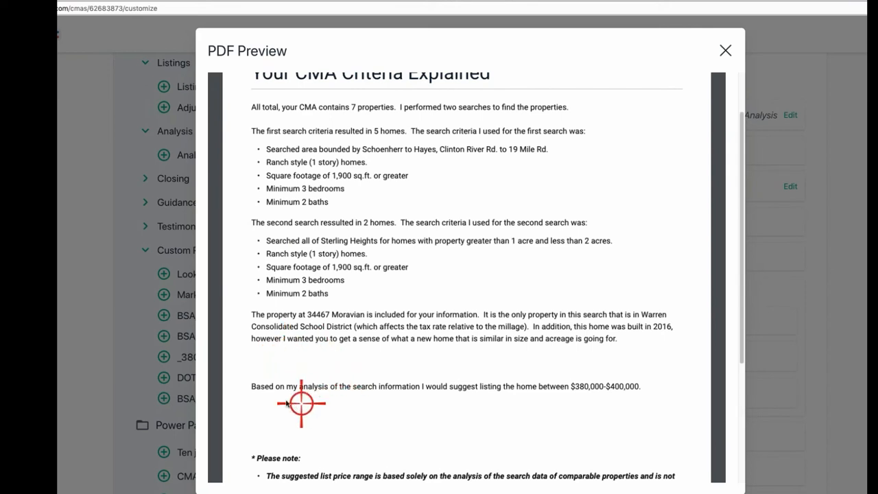
scroll(282, 393, down, 1)
scroll(283, 393, down, 1)
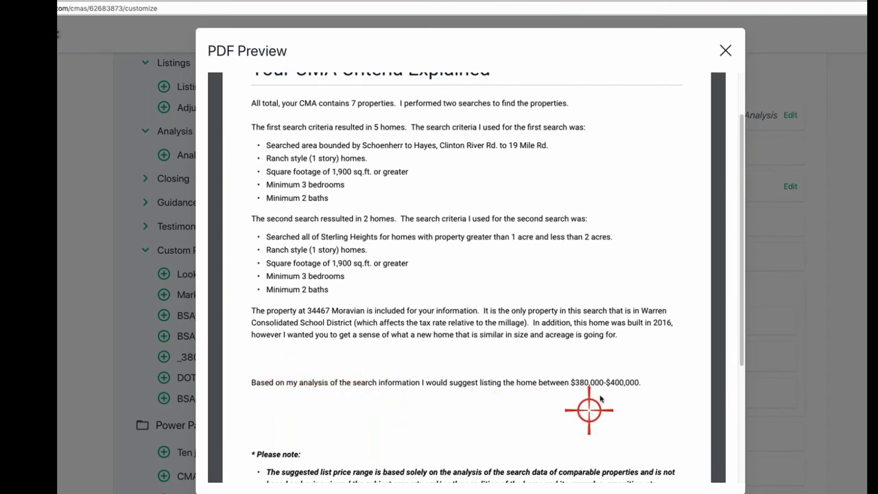
scroll(627, 392, down, 1)
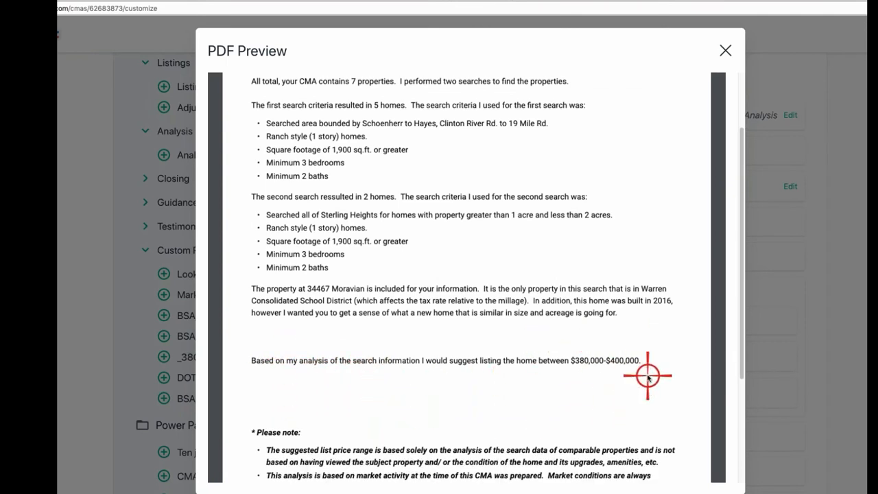
scroll(638, 370, down, 5)
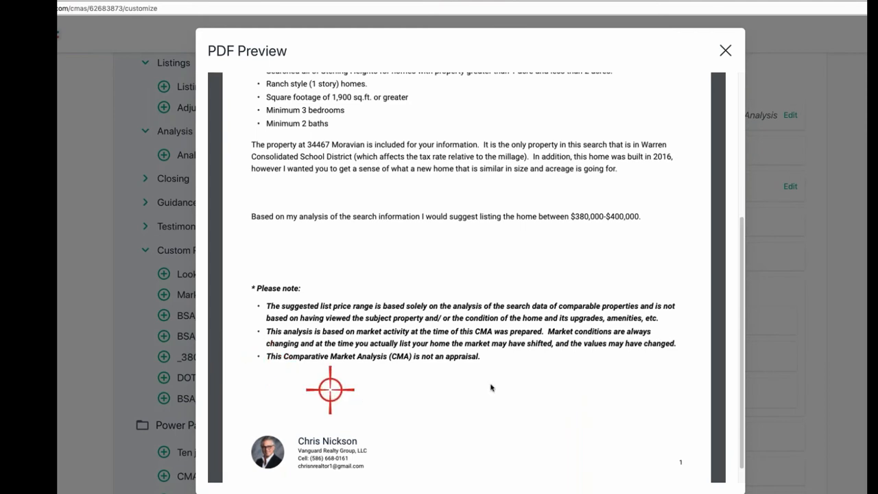
scroll(388, 184, up, 4)
scroll(388, 184, down, 6)
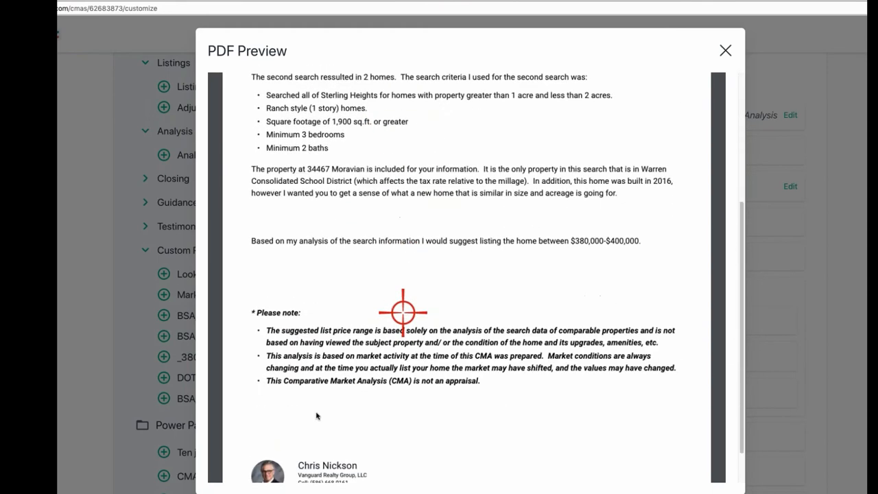
scroll(317, 415, down, 1)
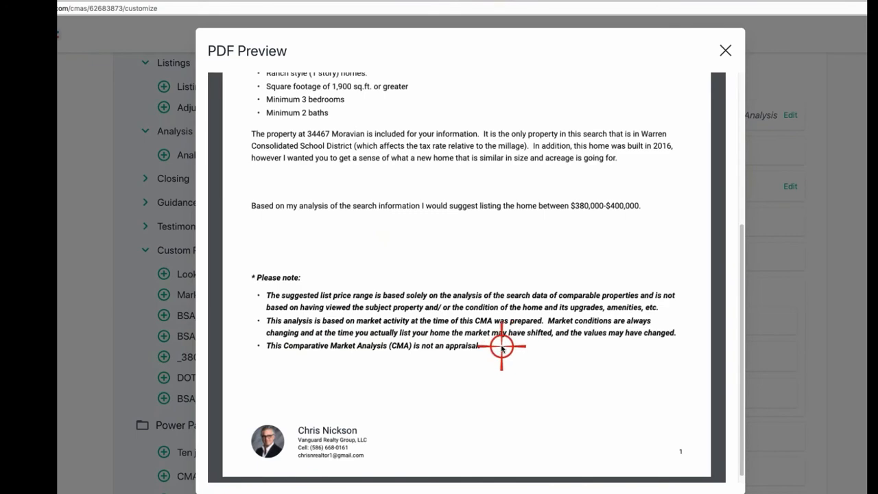
scroll(560, 168, up, 5)
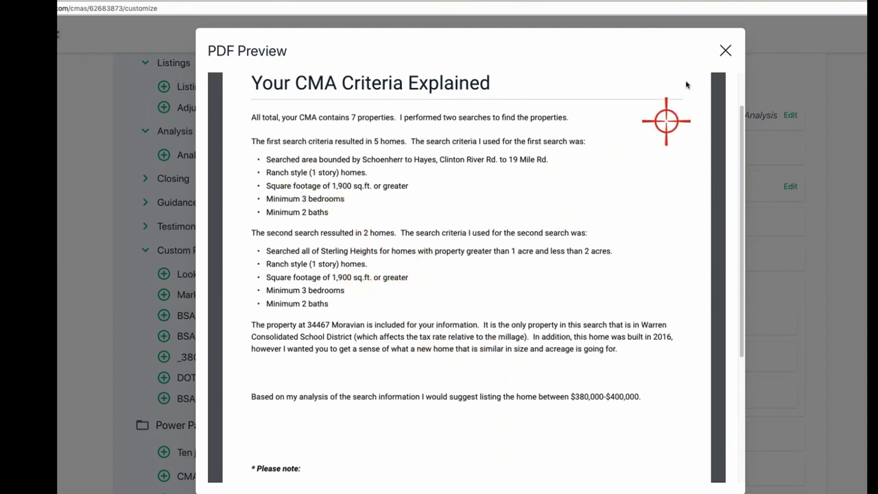
click(725, 47)
scroll(594, 247, down, 5)
Step: Save the report's 16-page layout as a new custom template named after the clients
scroll(469, 273, up, 4)
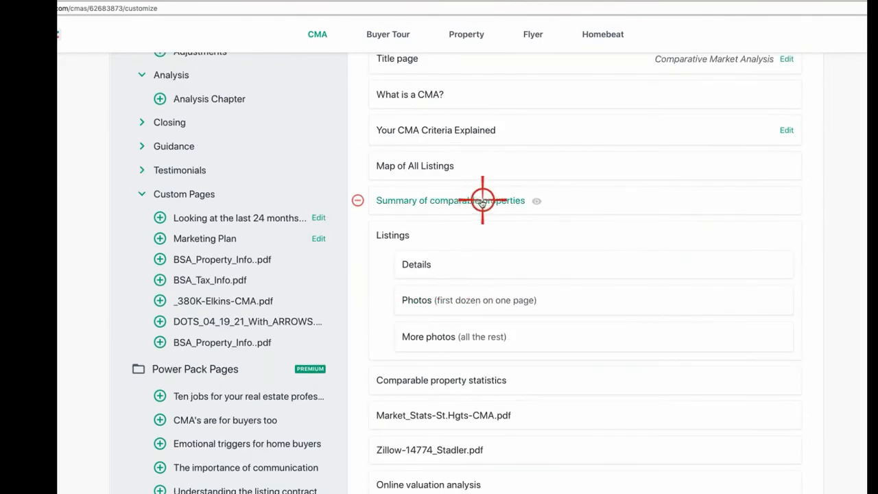
scroll(466, 151, up, 1)
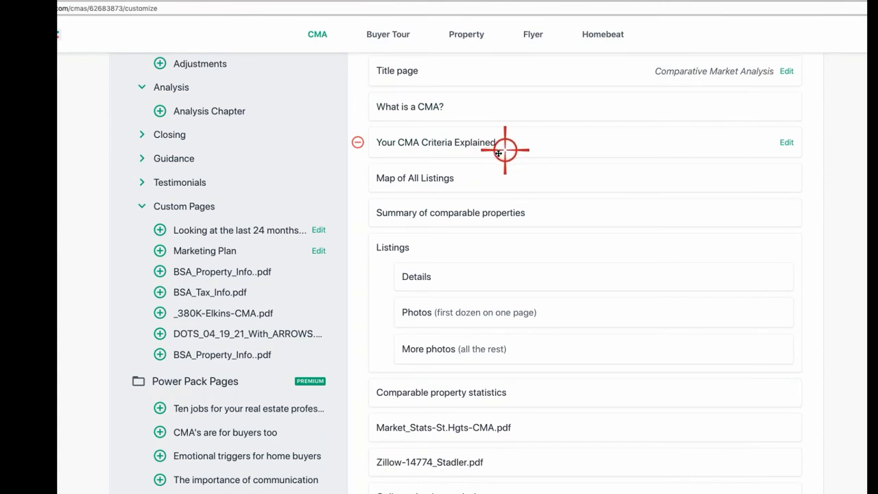
scroll(596, 185, up, 3)
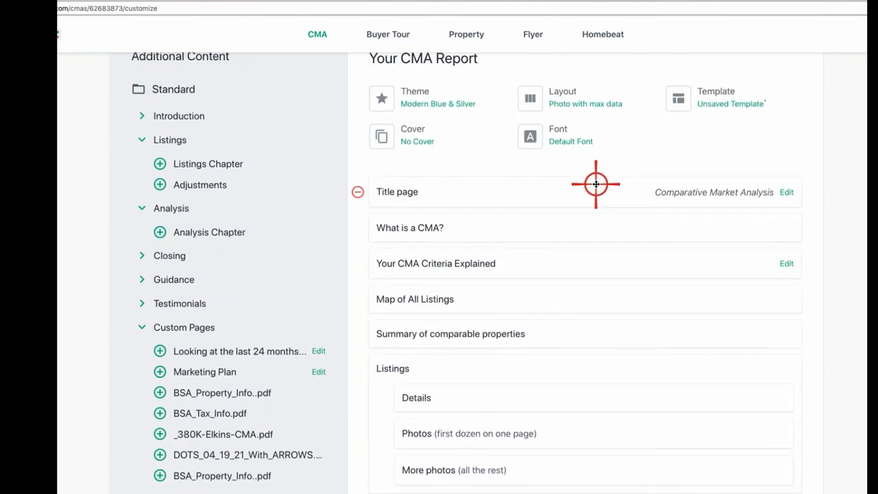
scroll(558, 202, up, 2)
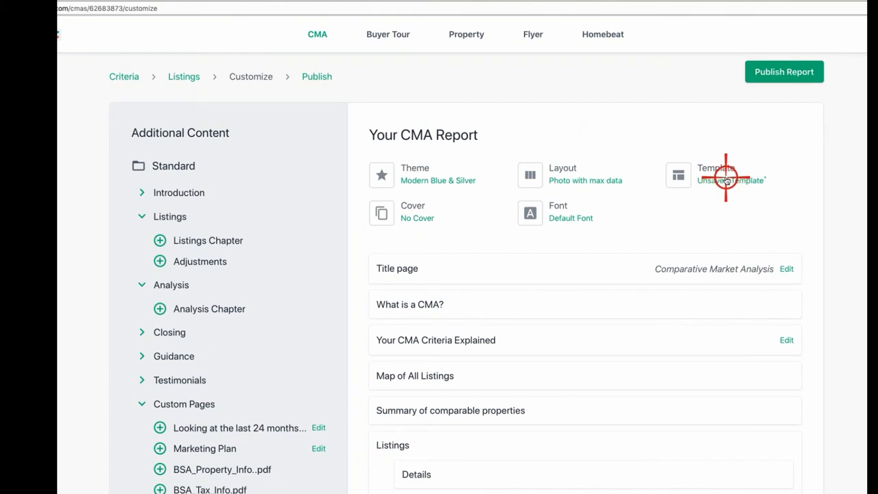
click(726, 180)
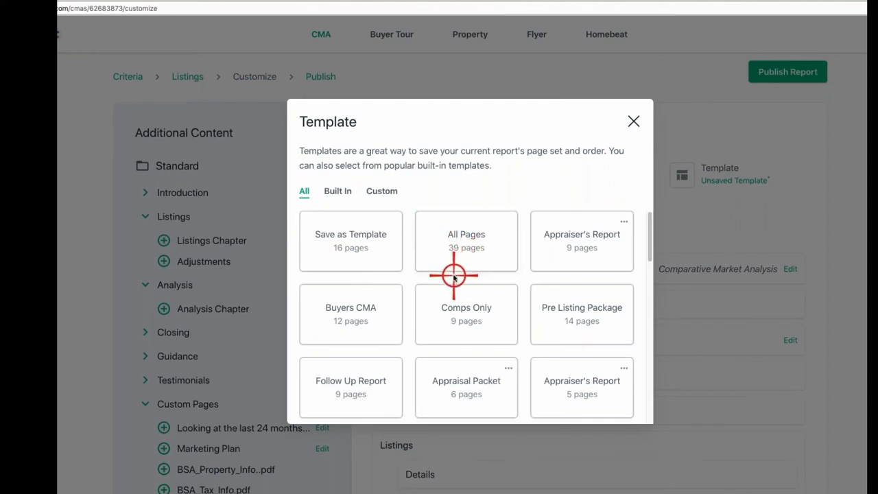
click(356, 248)
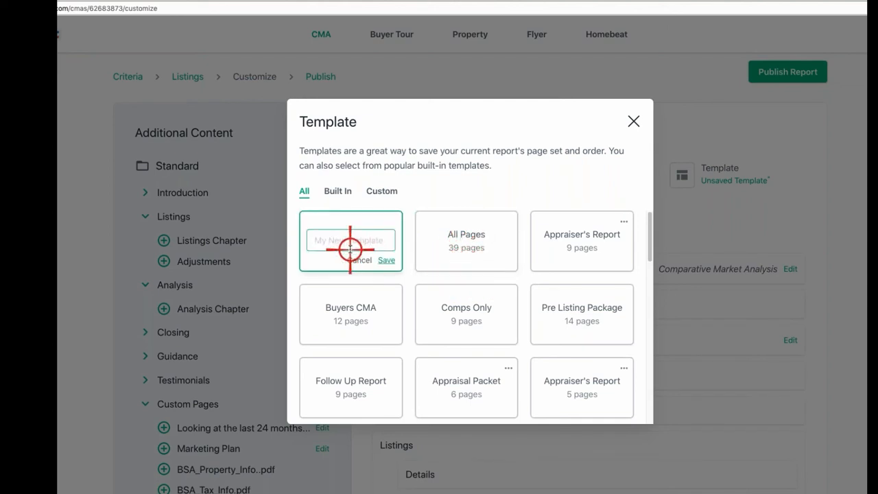
text(Kramer)
text( Miller CMA)
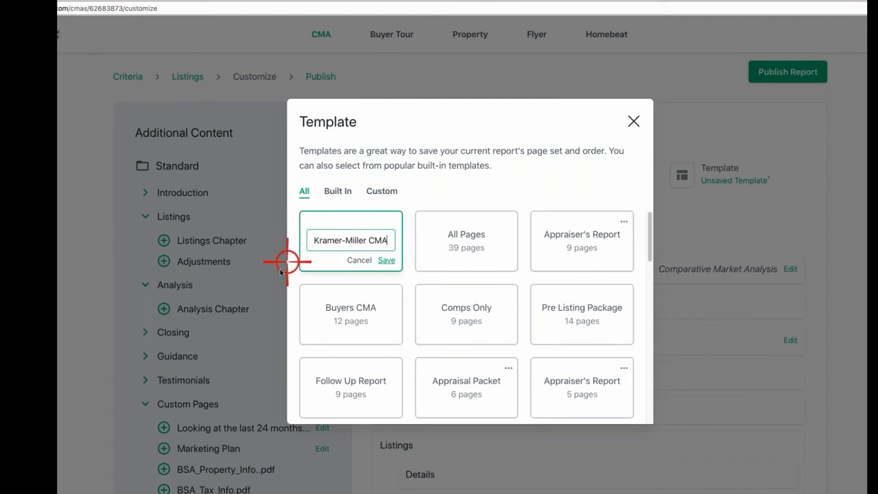
click(388, 259)
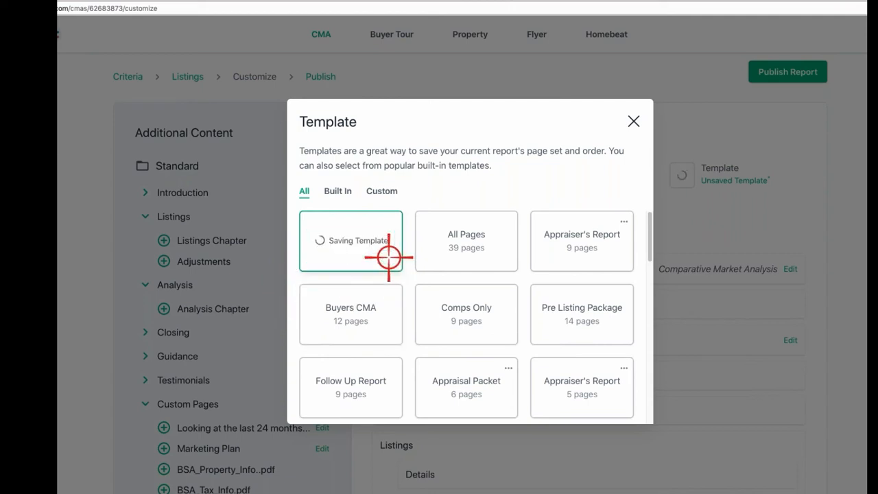
click(637, 119)
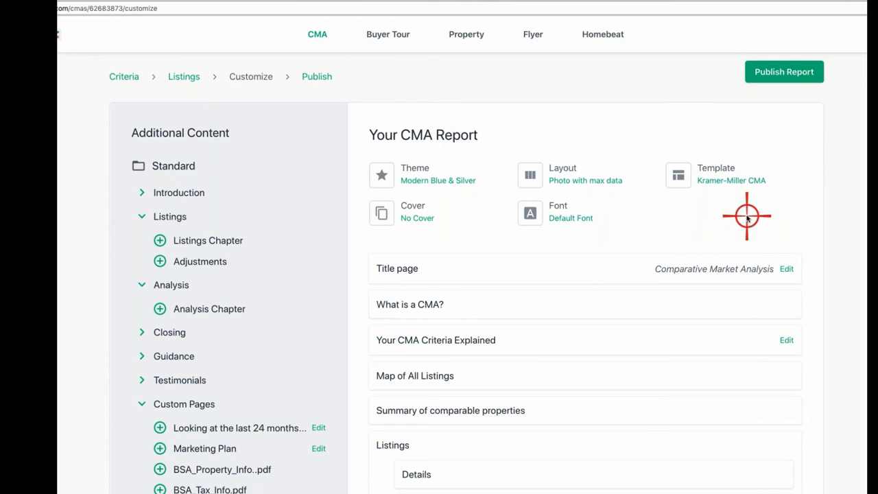
scroll(505, 286, down, 5)
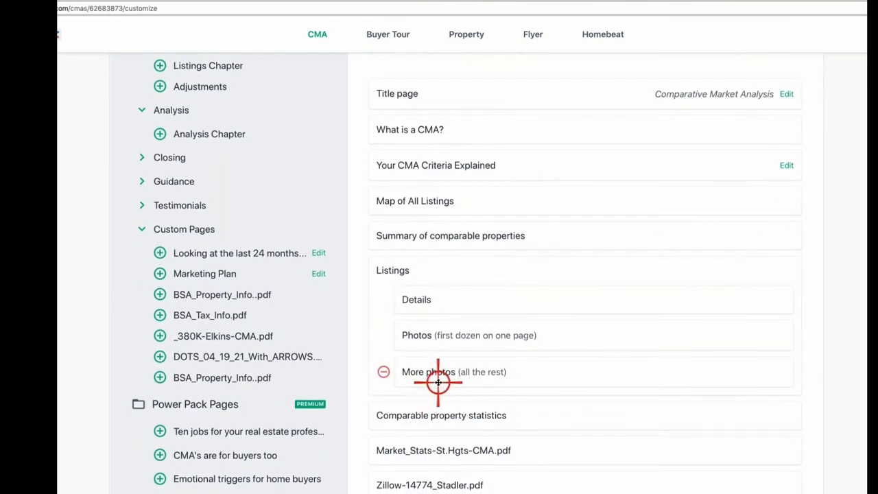
click(438, 374)
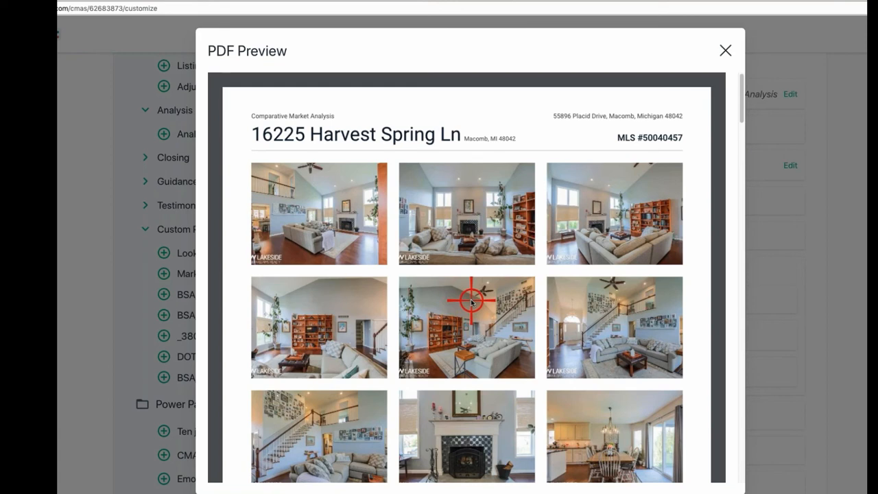
scroll(402, 318, down, 10)
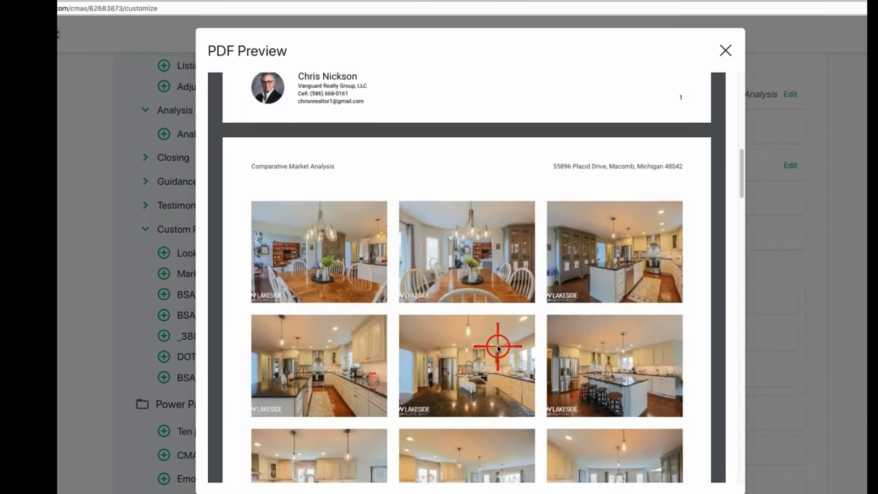
scroll(497, 347, down, 5)
scroll(537, 355, down, 1)
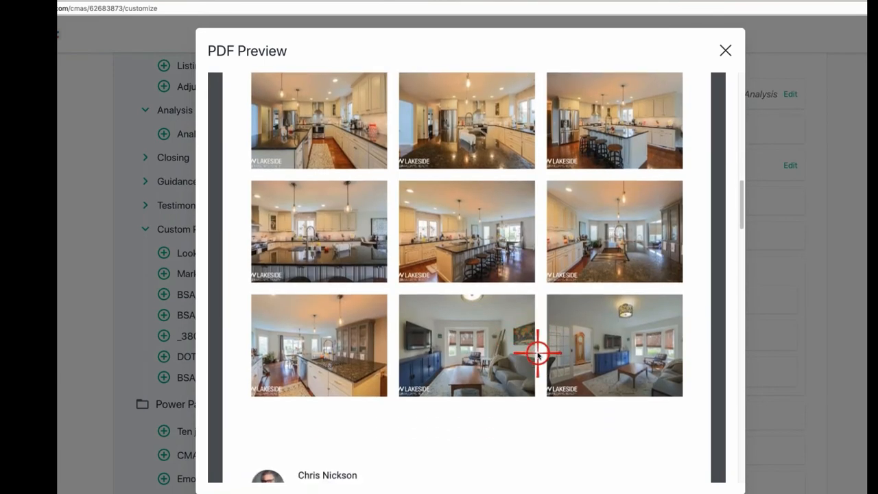
scroll(538, 354, down, 5)
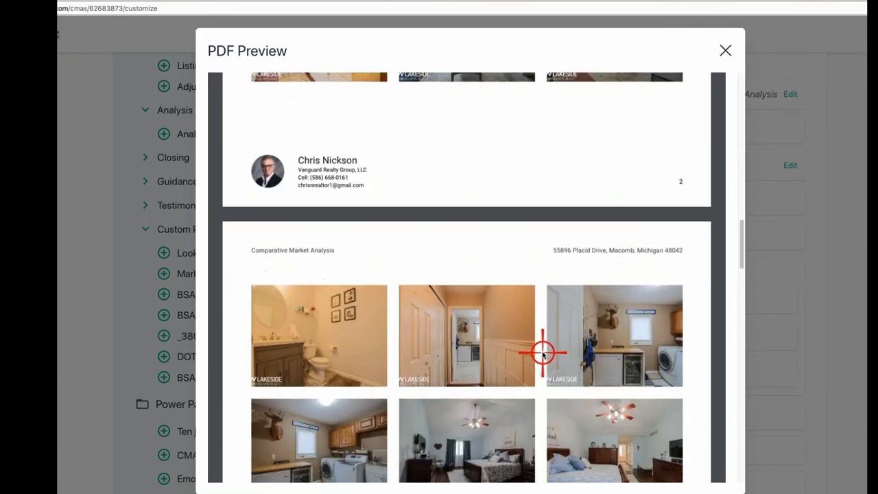
scroll(541, 353, down, 15)
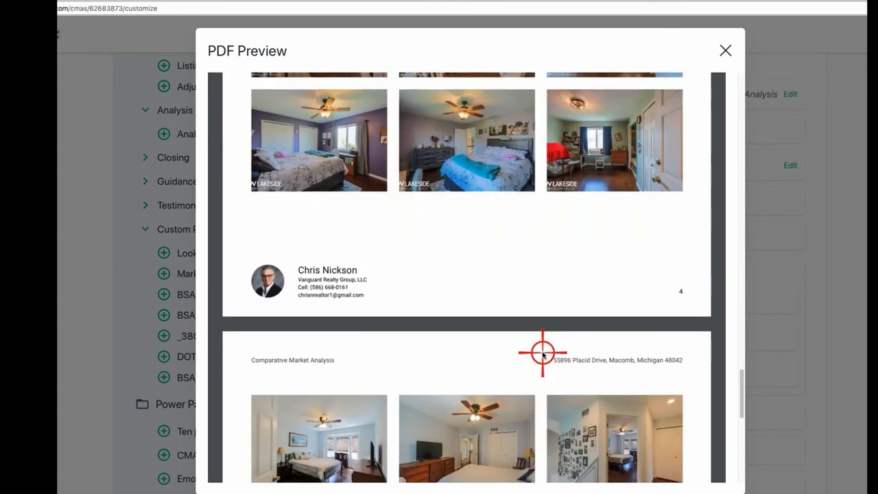
scroll(542, 354, down, 5)
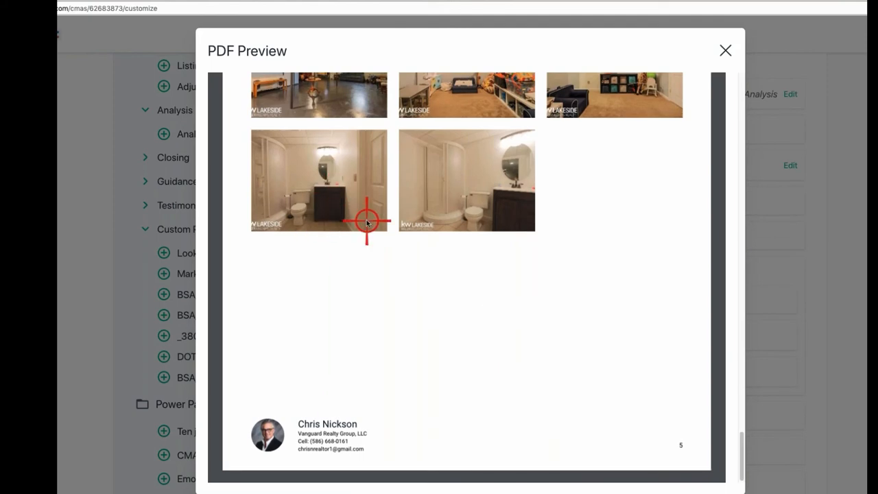
scroll(366, 220, up, 2)
scroll(367, 220, up, 5)
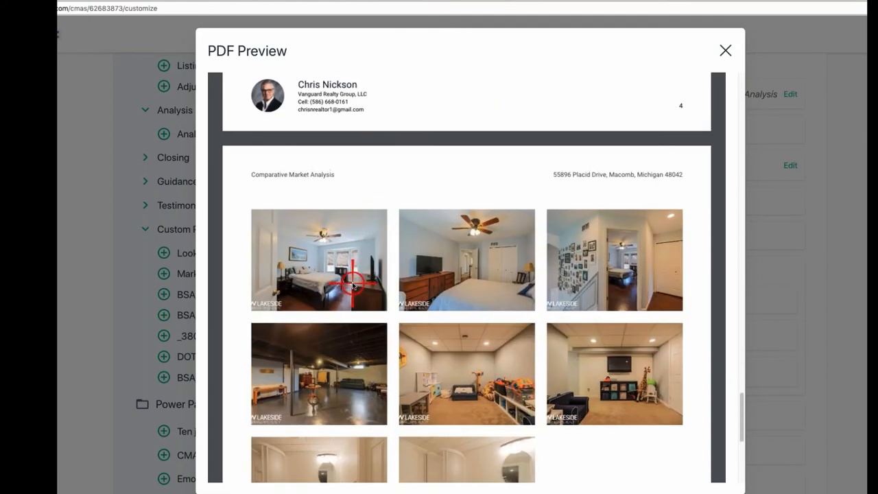
scroll(353, 283, up, 8)
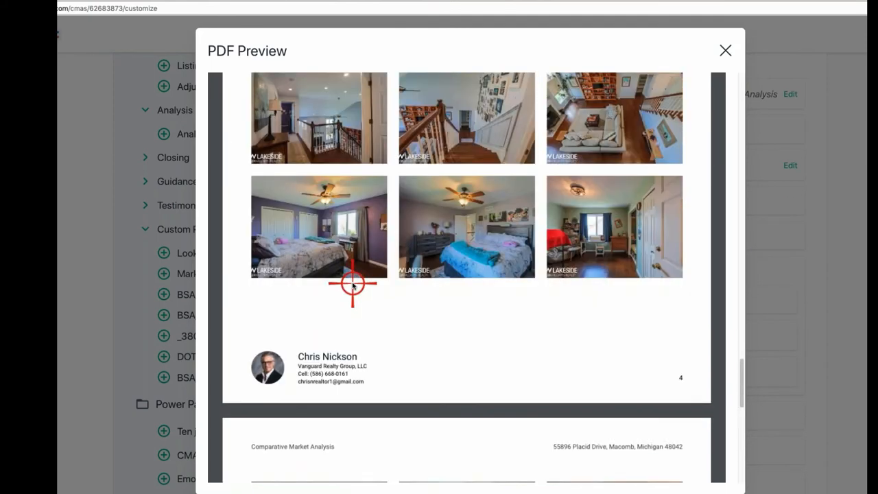
scroll(379, 295, up, 4)
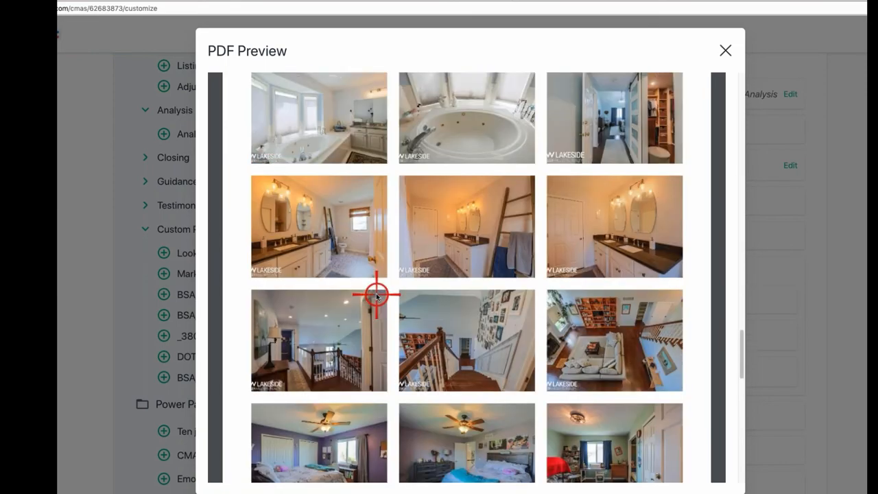
scroll(376, 294, up, 8)
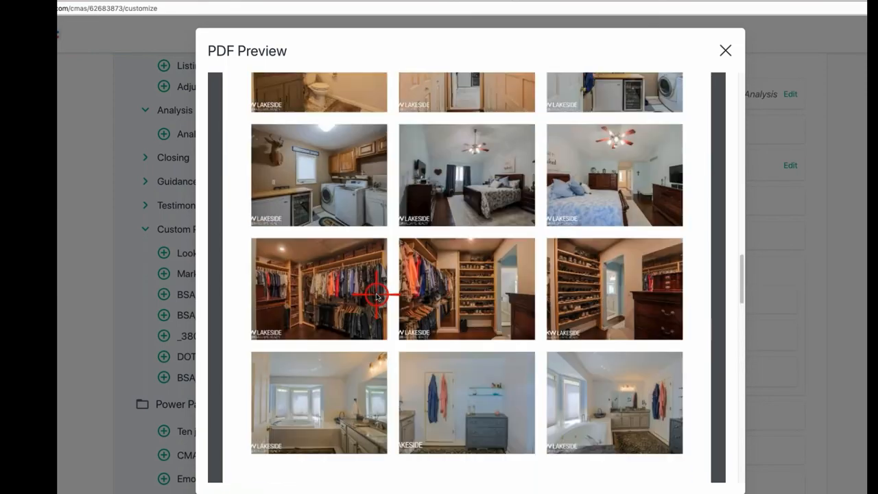
scroll(376, 295, up, 15)
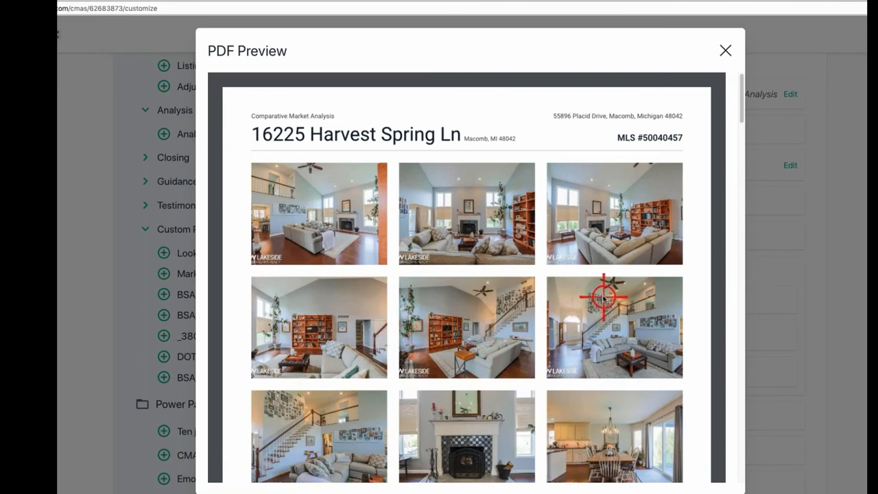
scroll(593, 298, down, 6)
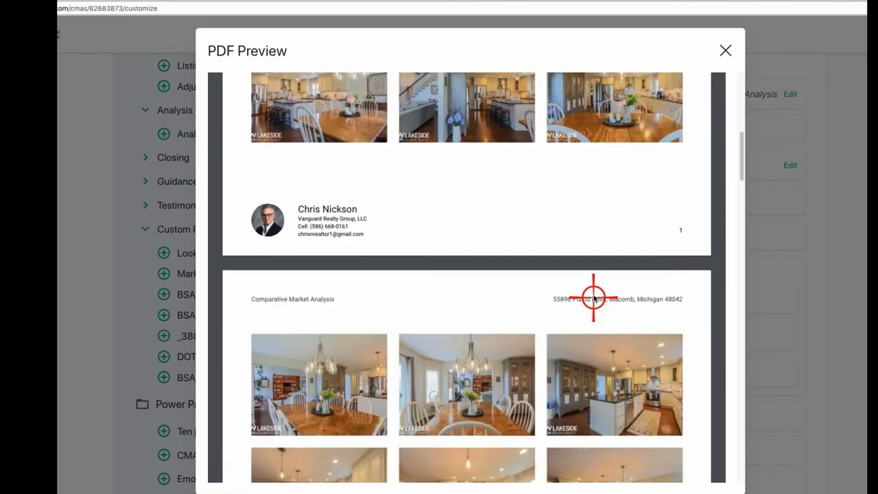
scroll(594, 298, up, 6)
click(729, 49)
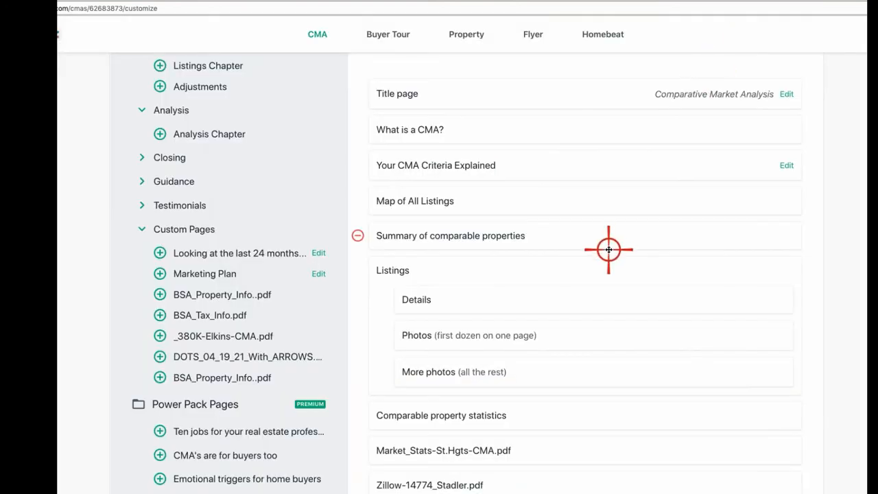
scroll(435, 476, up, 2)
scroll(441, 475, down, 3)
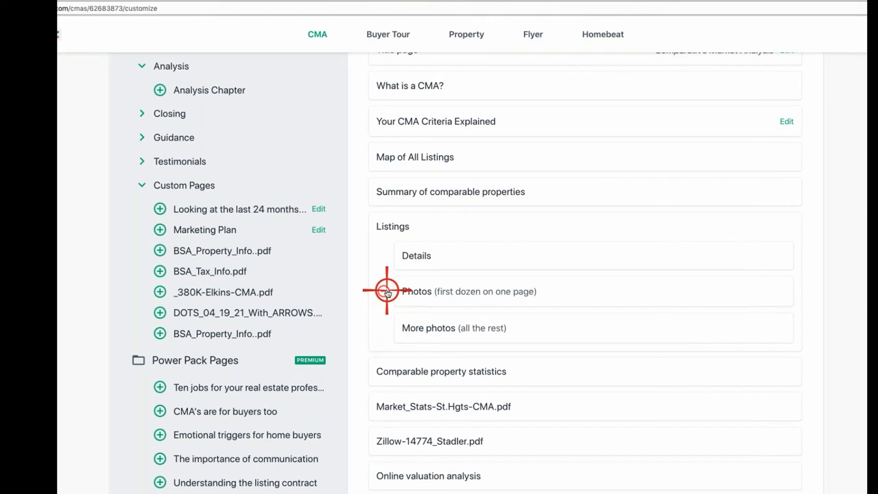
scroll(610, 316, up, 5)
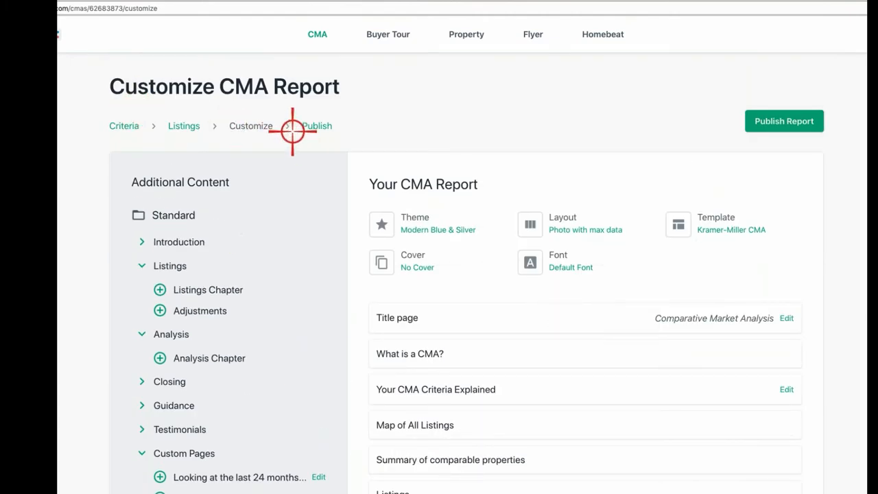
Step: Publish the report until Your CMA is ready appears, then view it as a PDF
click(315, 126)
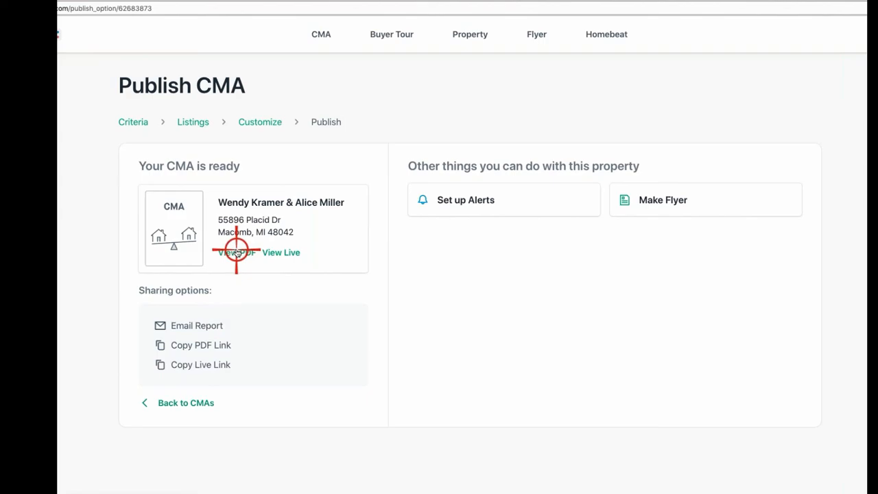
click(236, 251)
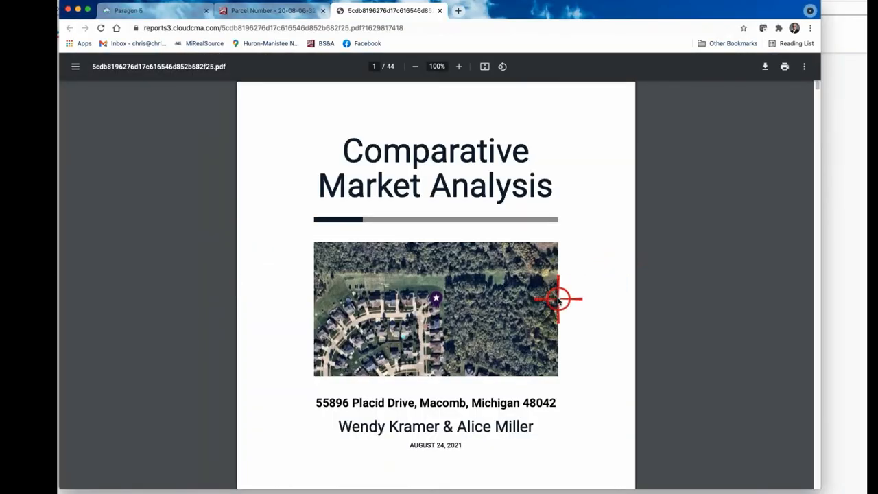
scroll(559, 298, down, 2)
scroll(517, 300, up, 2)
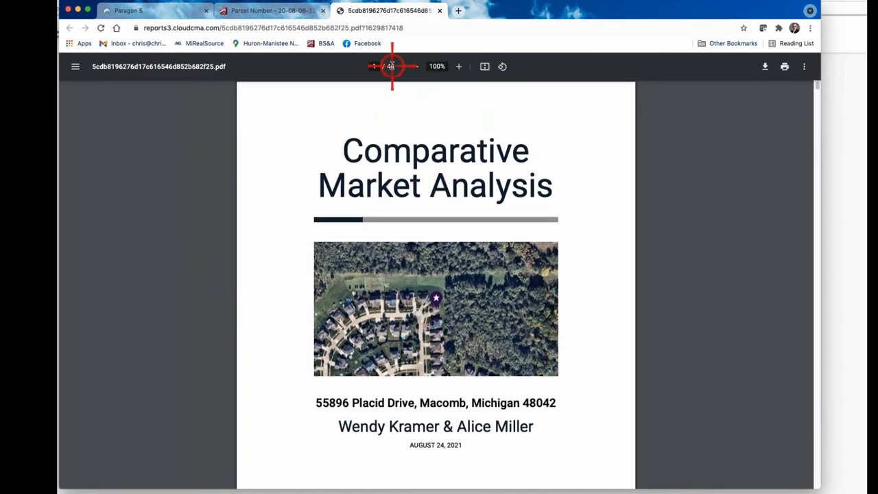
scroll(670, 309, down, 5)
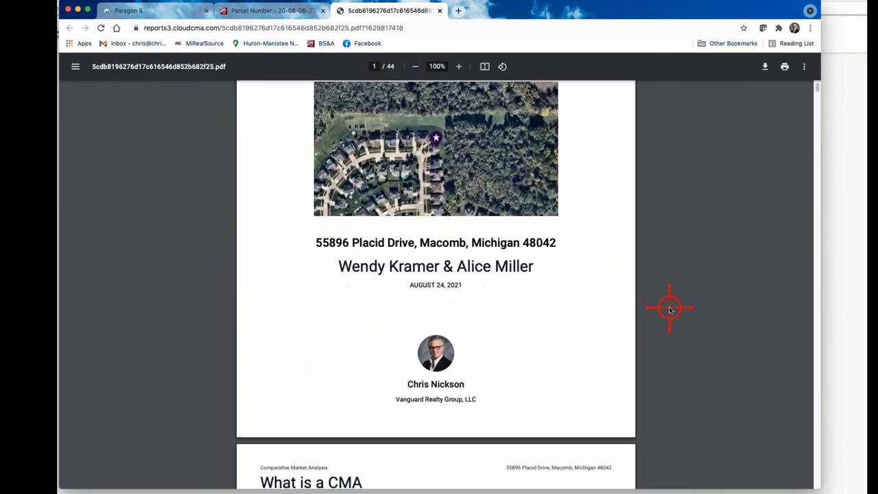
scroll(671, 309, down, 10)
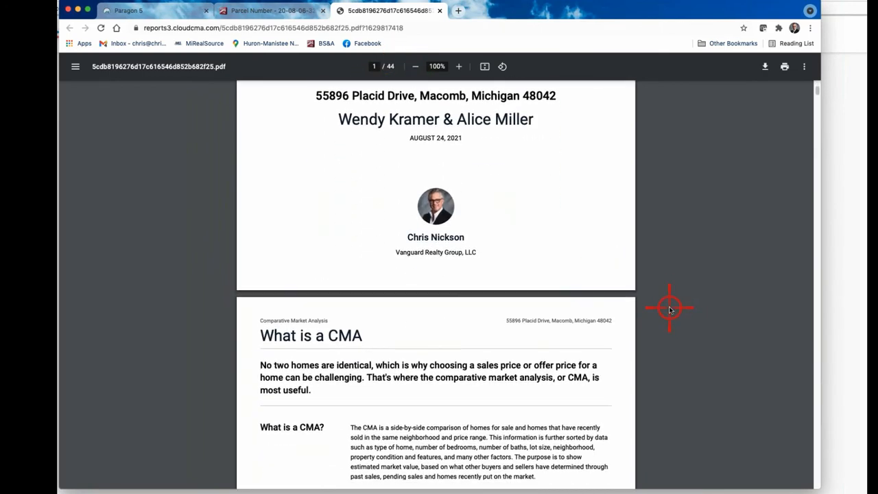
scroll(670, 309, down, 13)
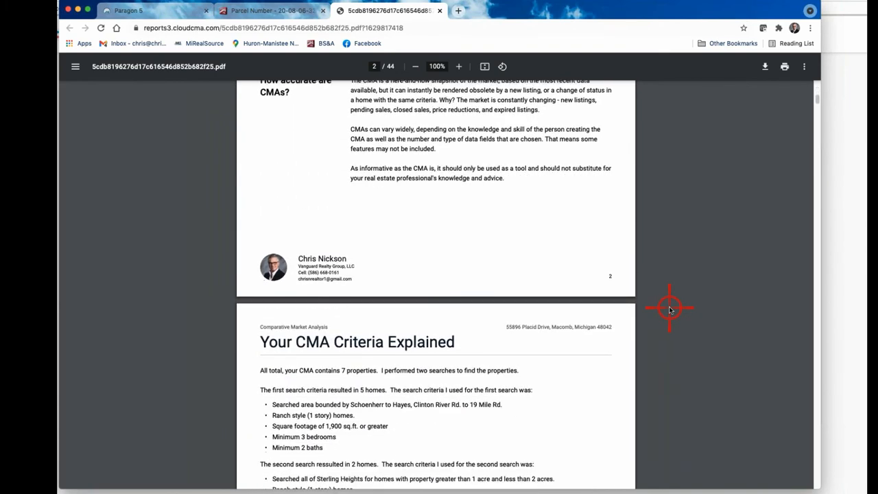
scroll(519, 349, down, 10)
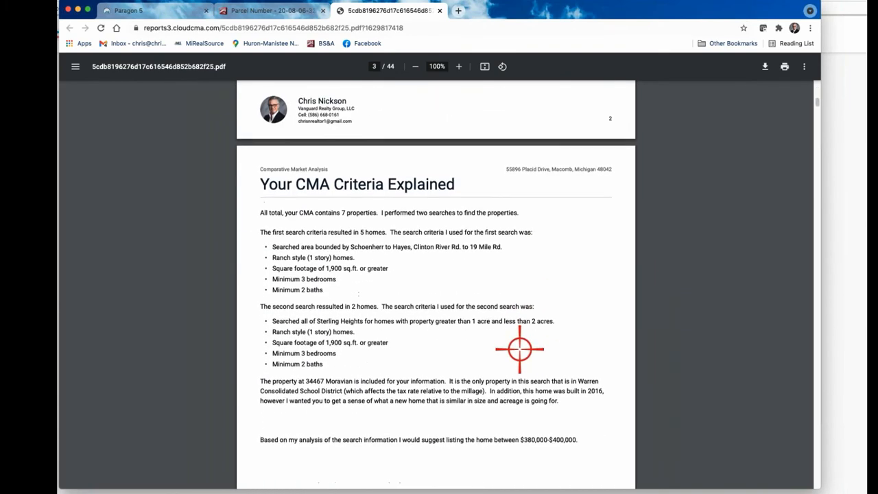
scroll(519, 349, down, 20)
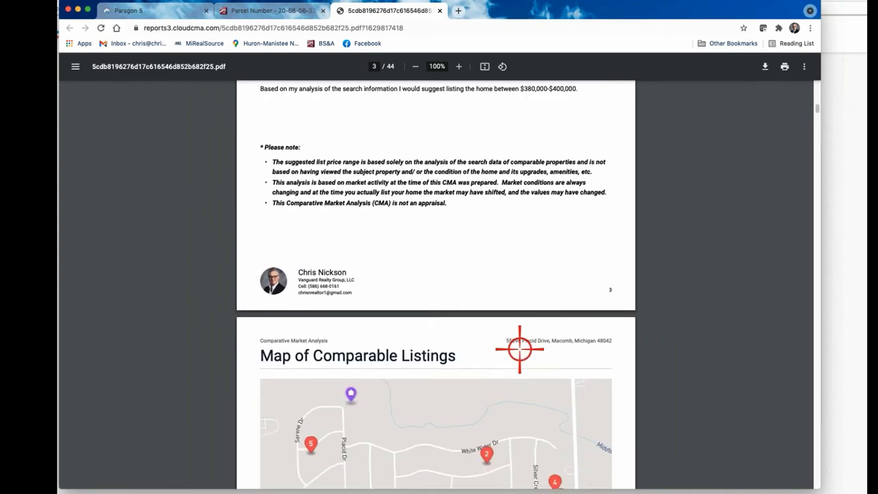
scroll(520, 349, down, 10)
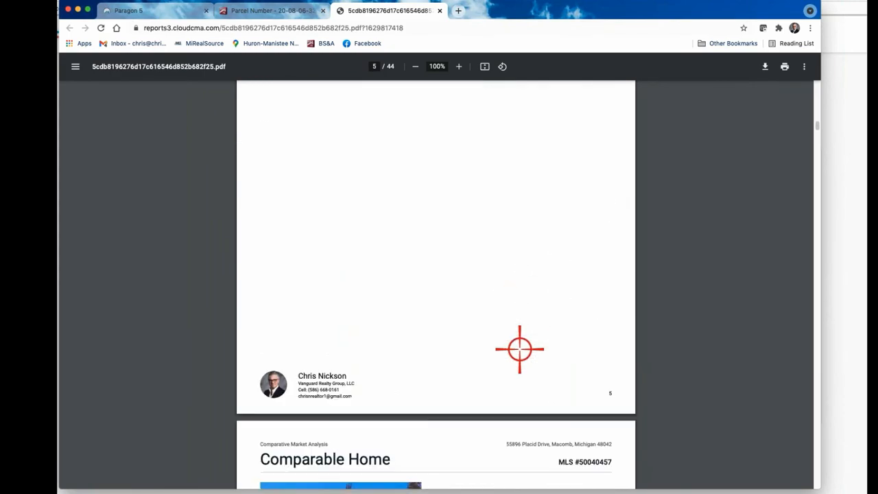
scroll(519, 349, down, 18)
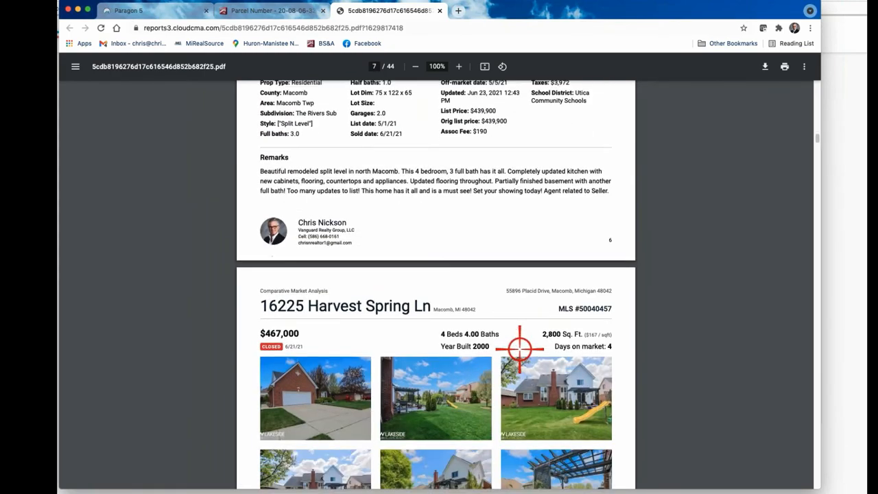
scroll(519, 349, up, 14)
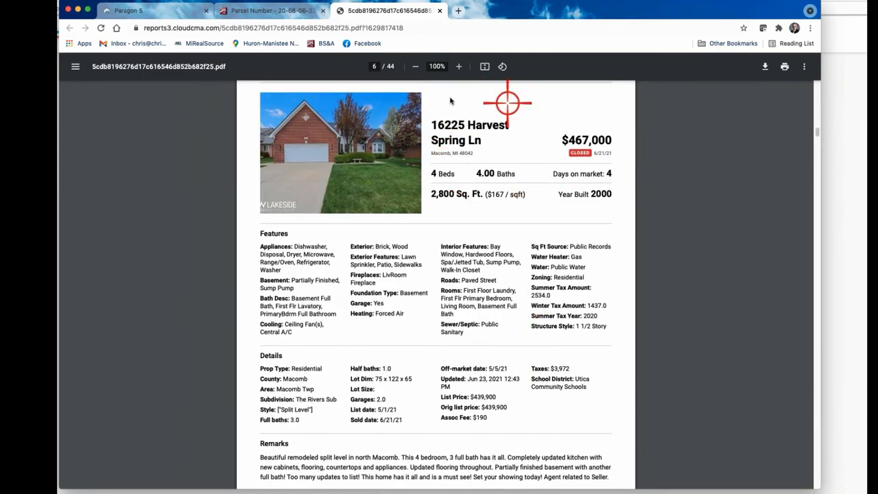
scroll(478, 259, up, 15)
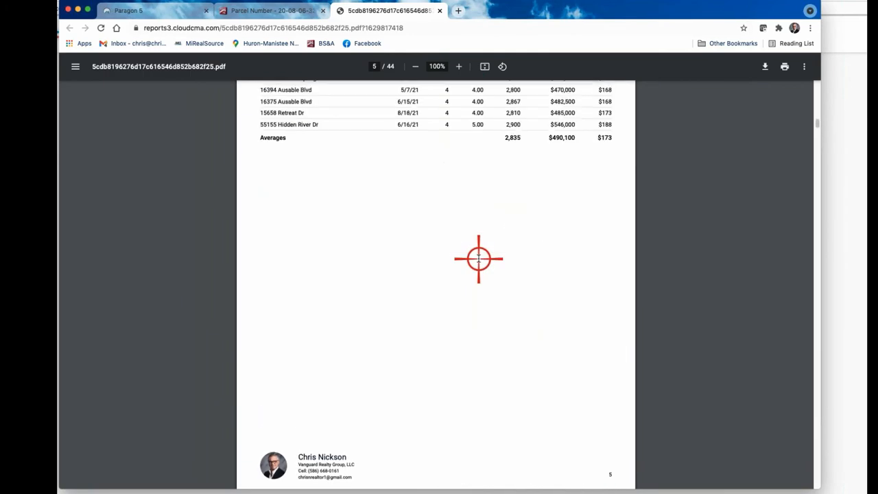
scroll(478, 258, down, 20)
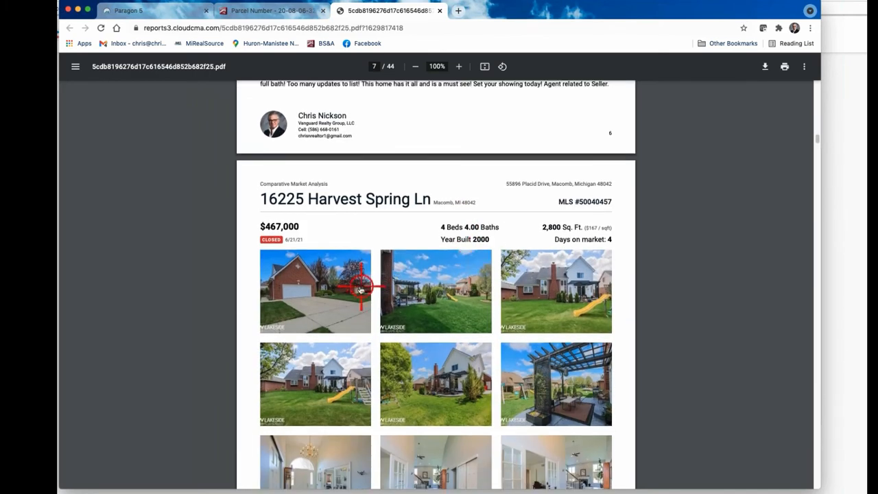
scroll(460, 365, down, 20)
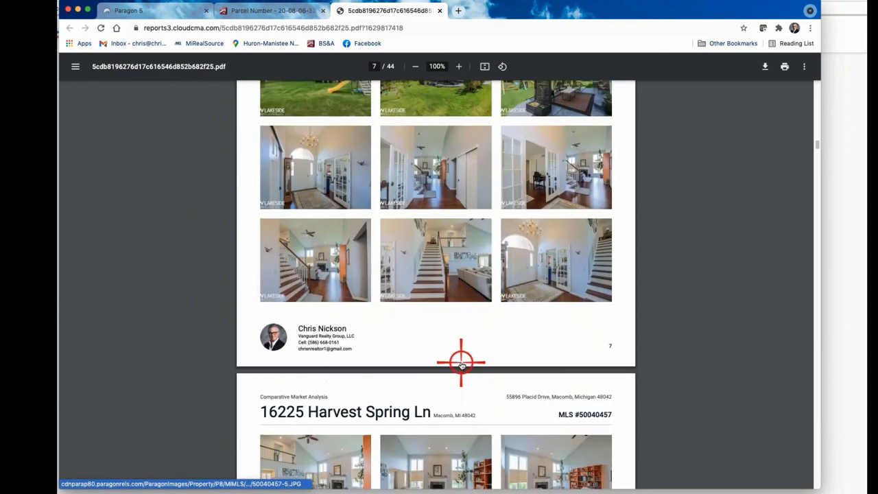
scroll(461, 365, down, 20)
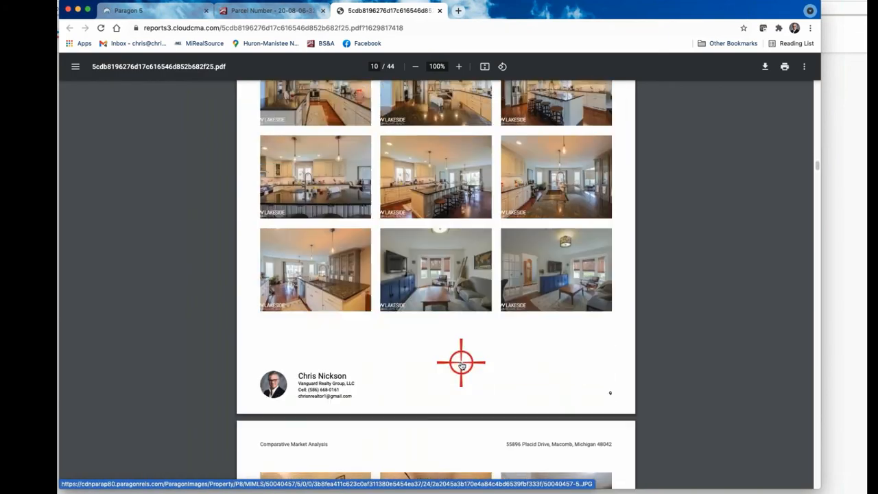
scroll(460, 366, down, 20)
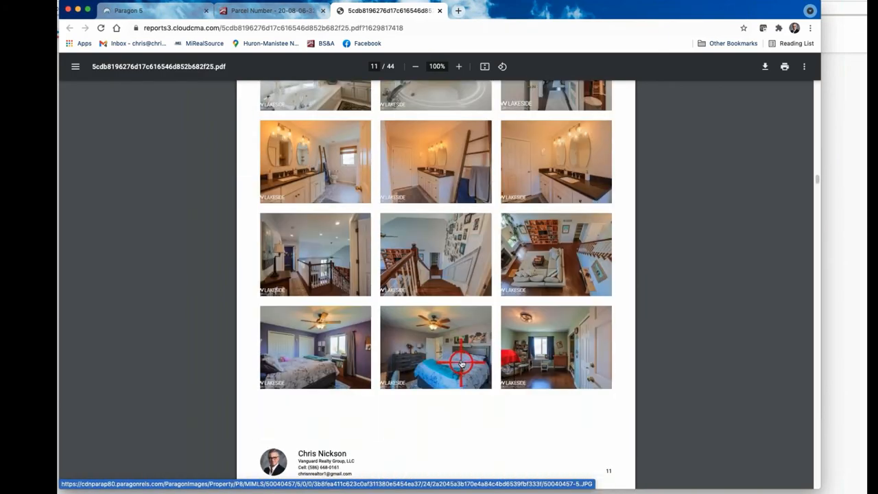
scroll(461, 363, down, 15)
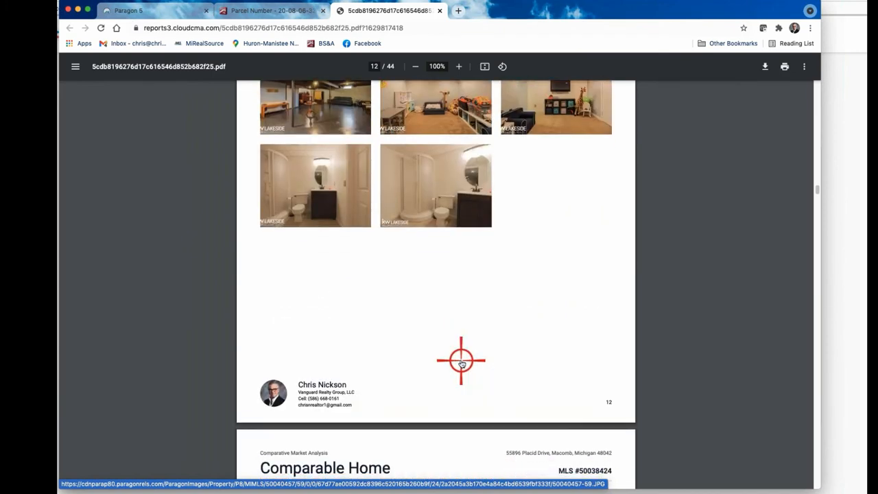
scroll(693, 351, down, 5)
scroll(691, 354, down, 5)
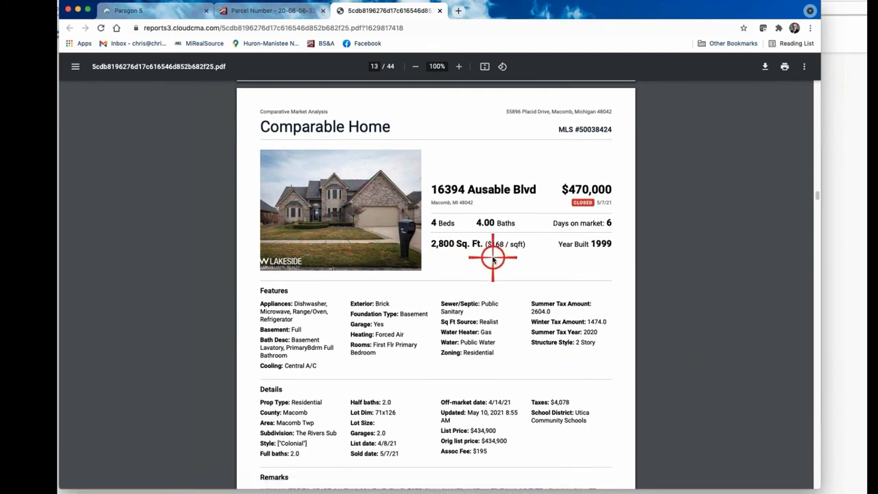
scroll(492, 259, down, 3)
scroll(493, 259, down, 8)
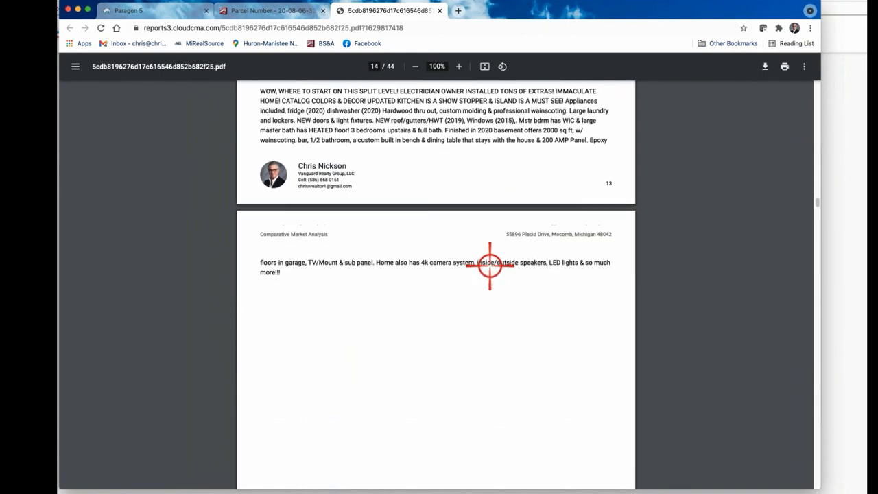
scroll(251, 164, up, 2)
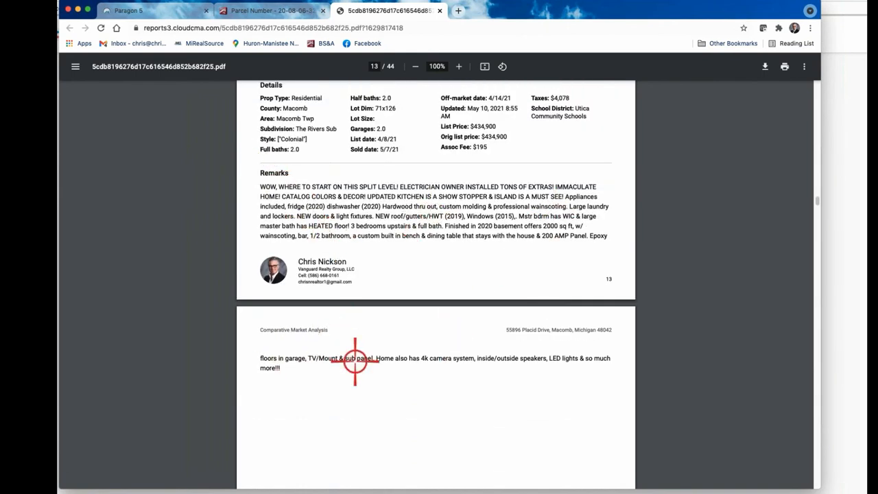
scroll(580, 386, down, 2)
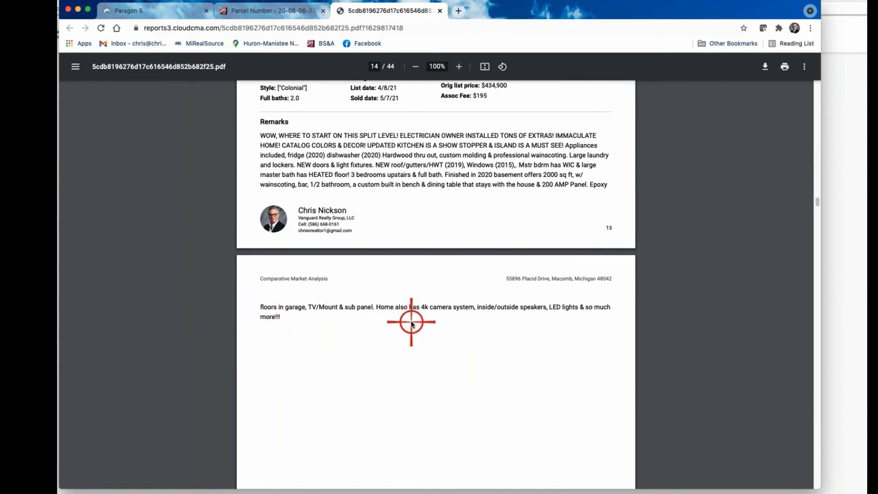
scroll(412, 322, down, 8)
scroll(412, 322, up, 6)
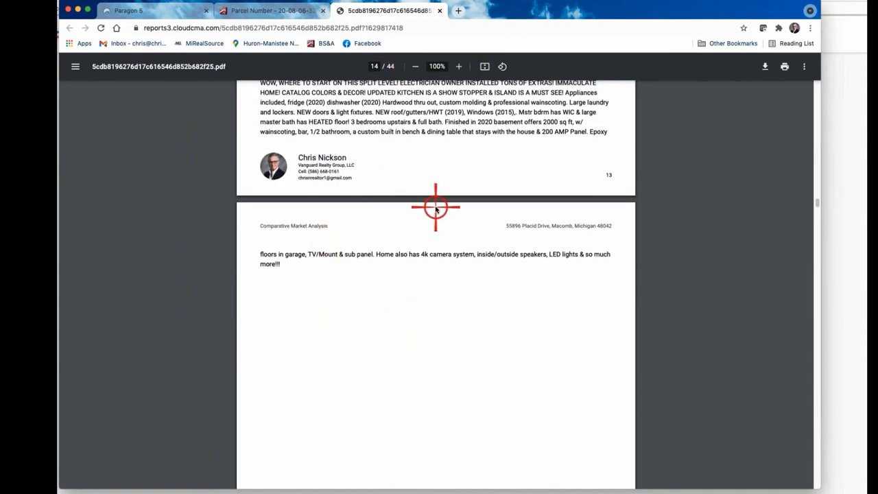
scroll(412, 178, up, 2)
scroll(481, 186, up, 6)
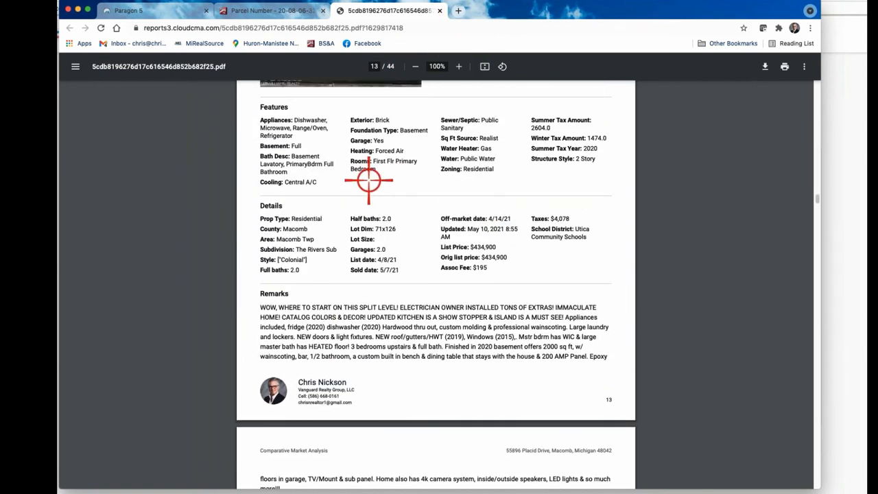
scroll(506, 336, down, 5)
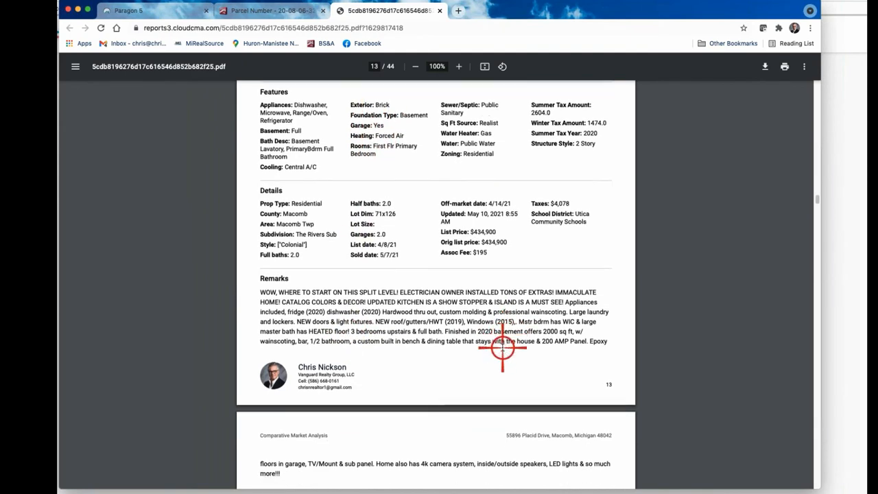
scroll(491, 366, down, 20)
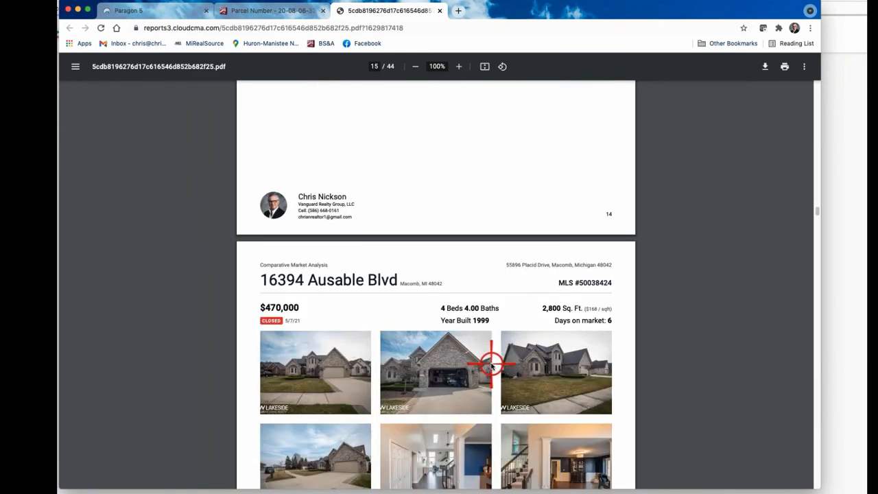
scroll(446, 274, up, 3)
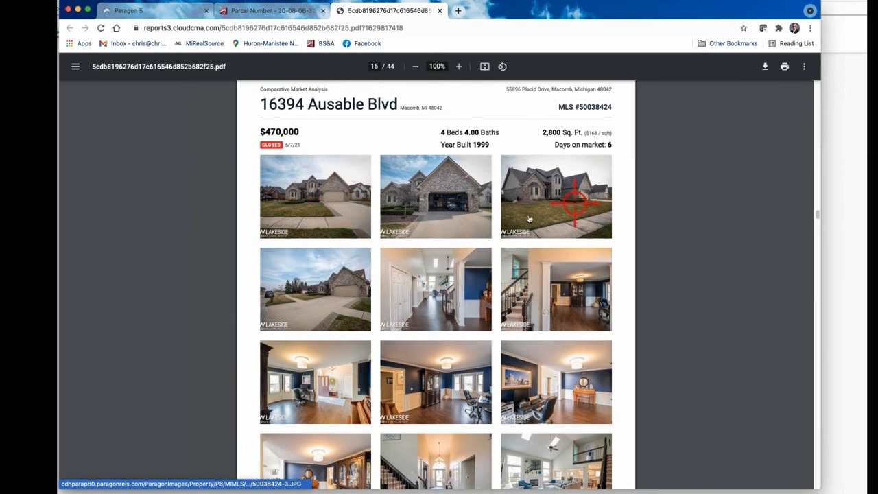
scroll(491, 316, down, 4)
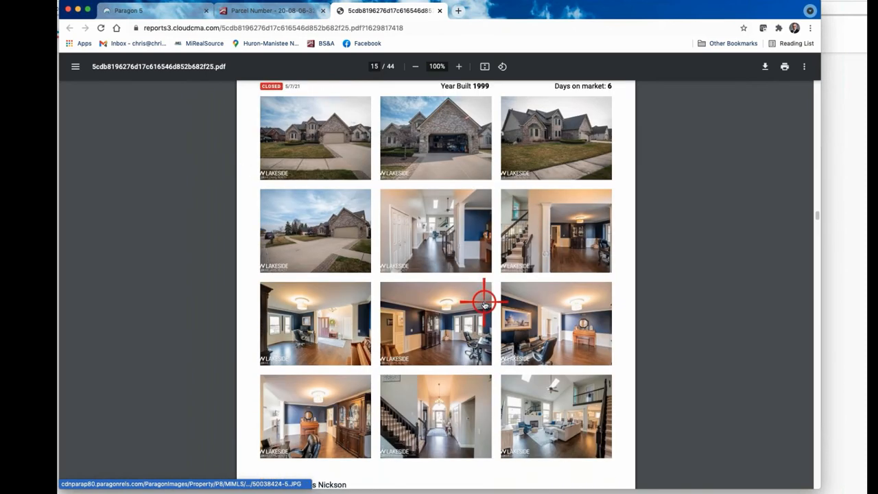
scroll(438, 295, down, 10)
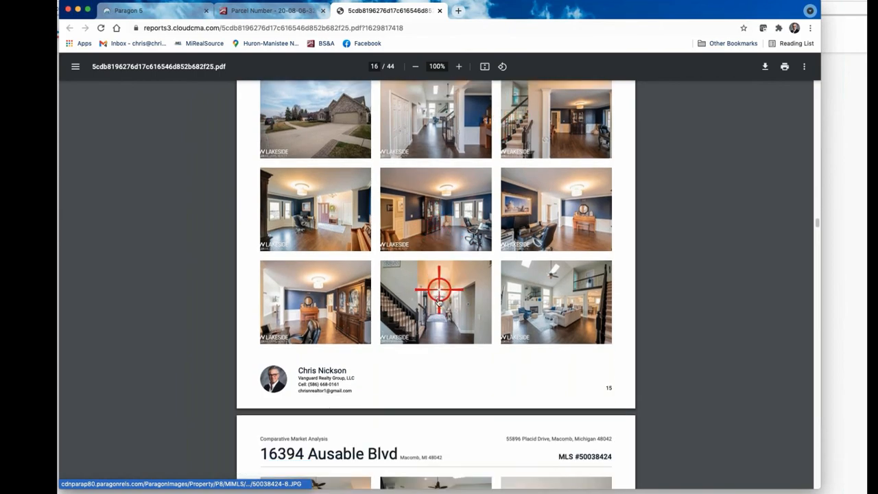
scroll(438, 300, down, 18)
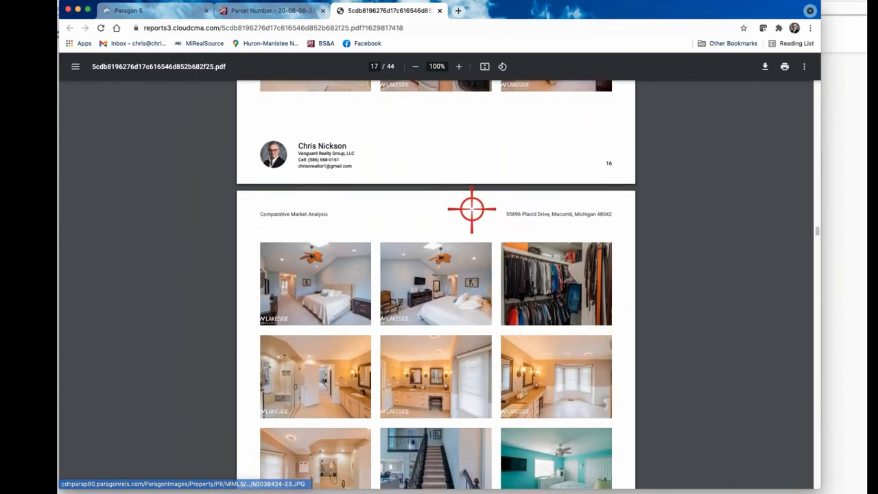
scroll(472, 209, down, 20)
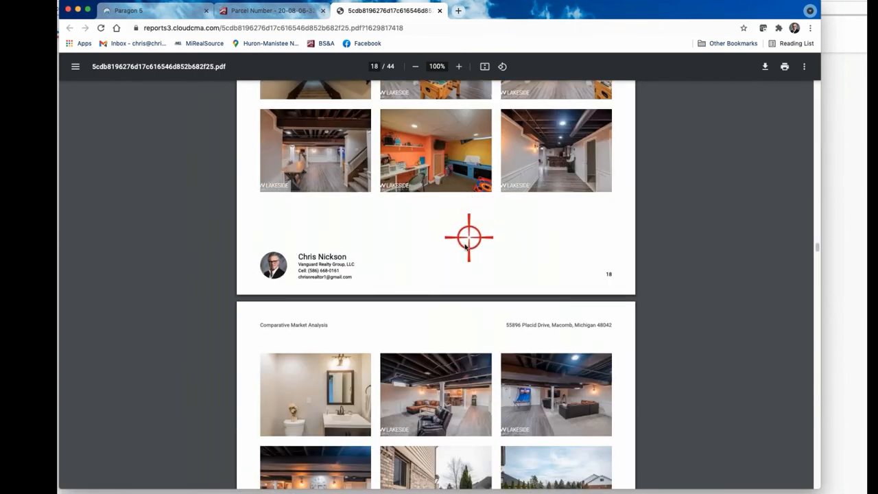
scroll(464, 246, down, 8)
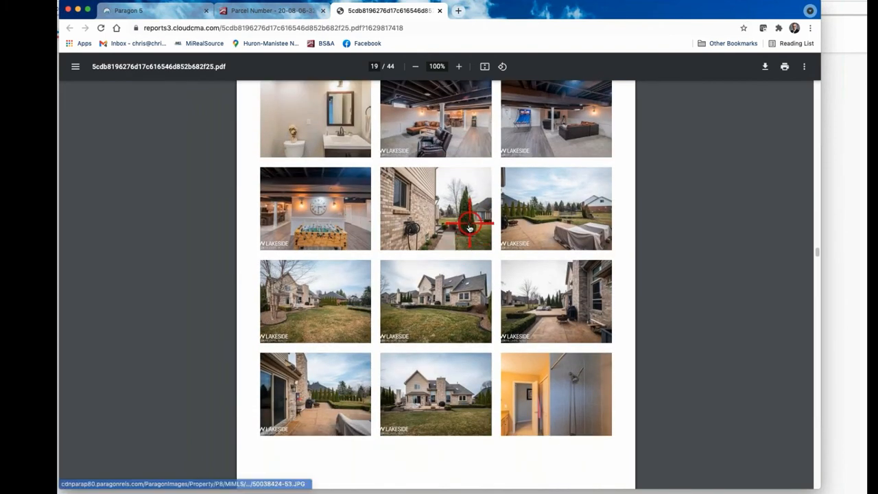
scroll(468, 229, down, 2)
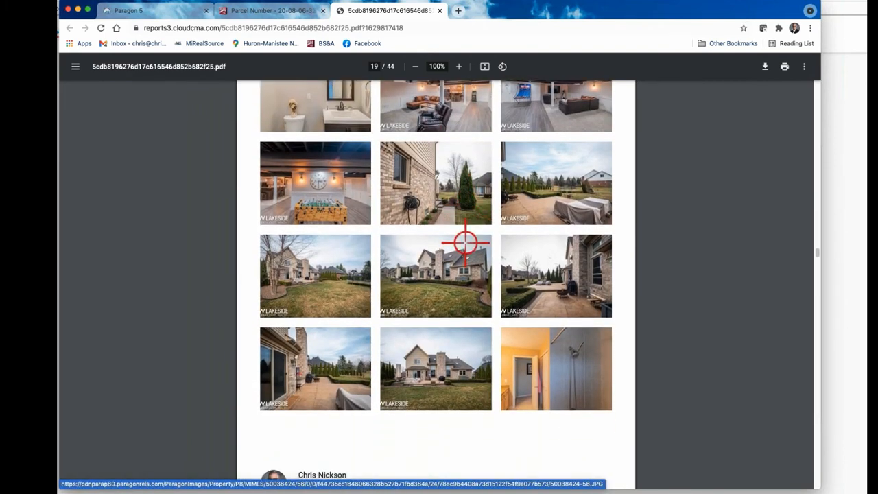
scroll(470, 235, down, 3)
scroll(472, 234, down, 3)
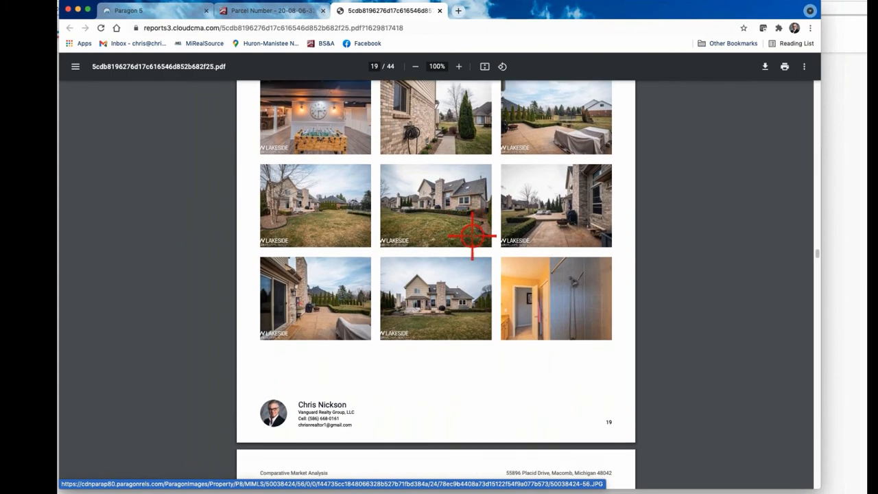
scroll(475, 240, down, 2)
scroll(475, 239, down, 10)
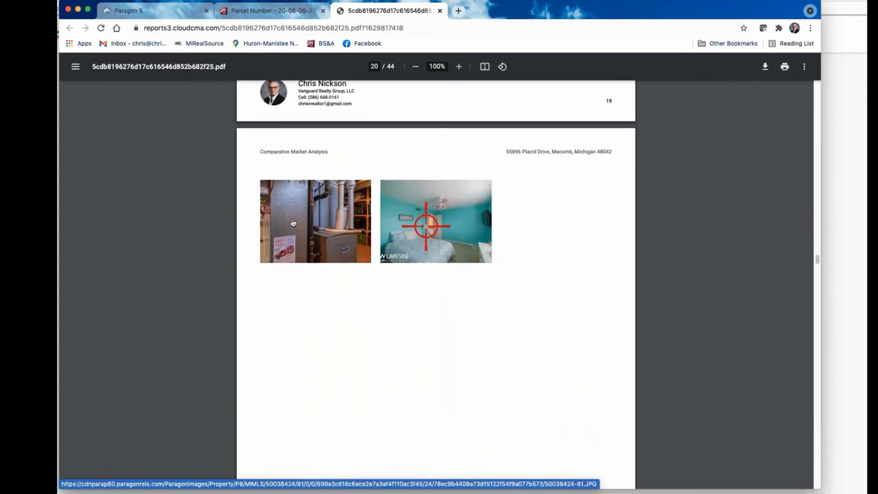
scroll(458, 237, down, 2)
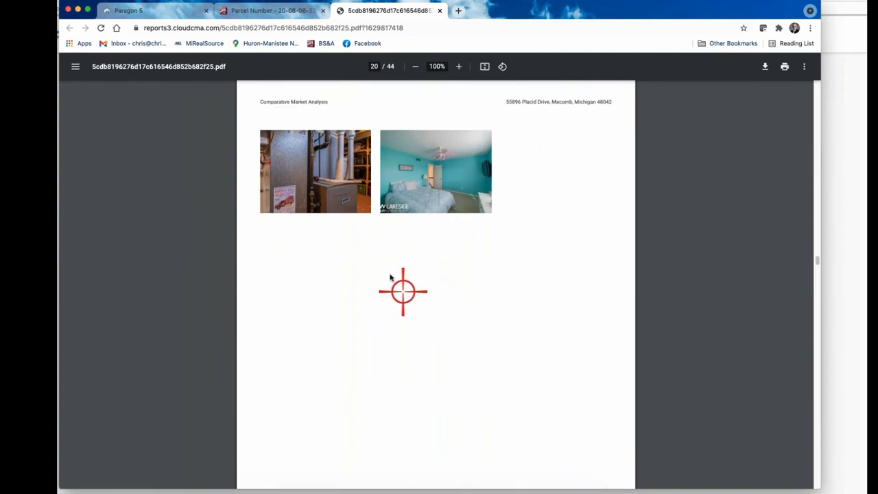
scroll(494, 322, down, 5)
Step: Scroll from page 38 through the Zestimate and Online Valuation Analysis pages to page 41's Sold Property Analysis
scroll(497, 312, down, 10)
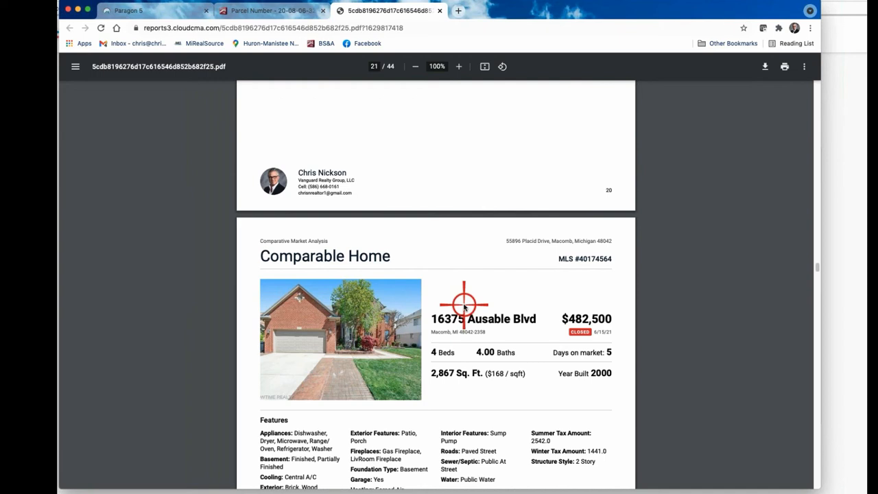
scroll(464, 306, down, 15)
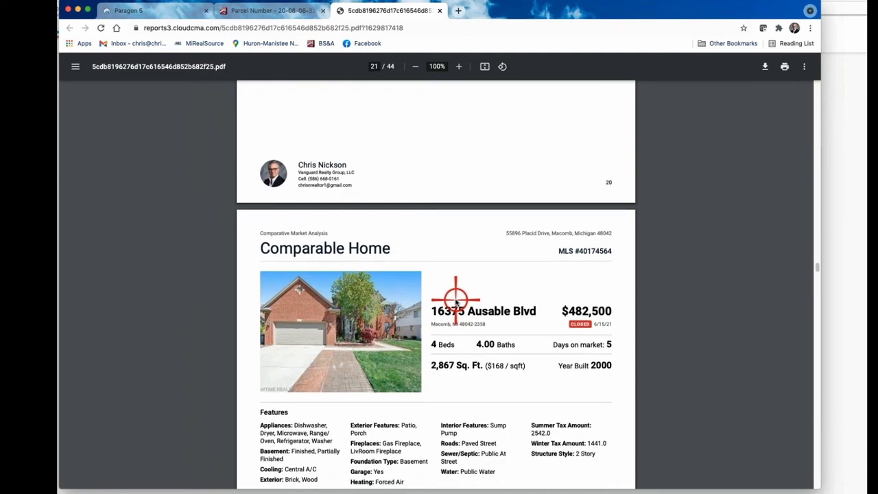
scroll(455, 299, down, 13)
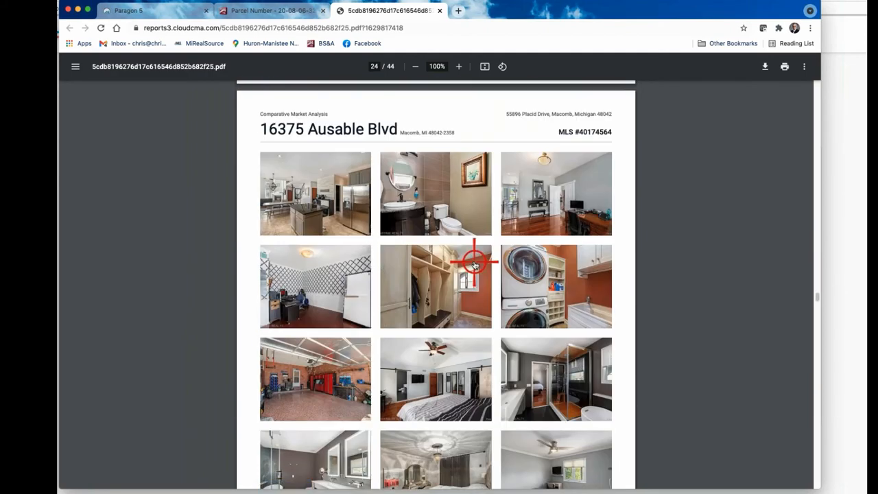
scroll(473, 267, down, 15)
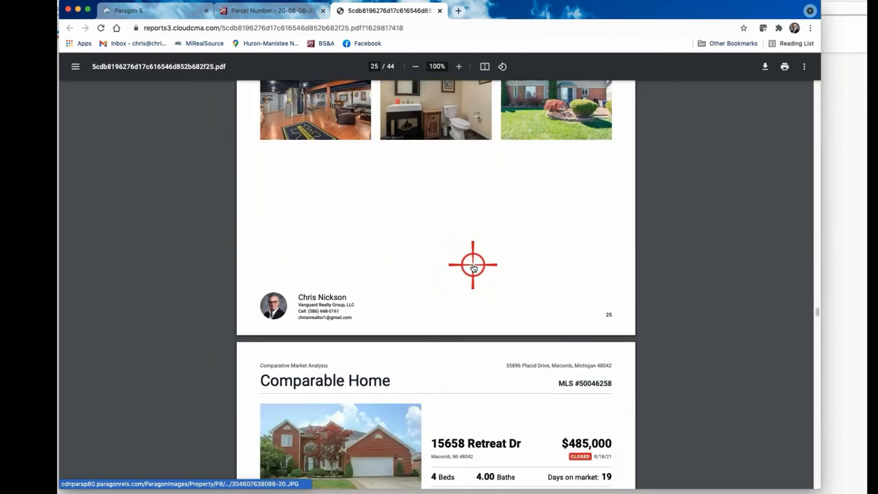
scroll(473, 267, down, 15)
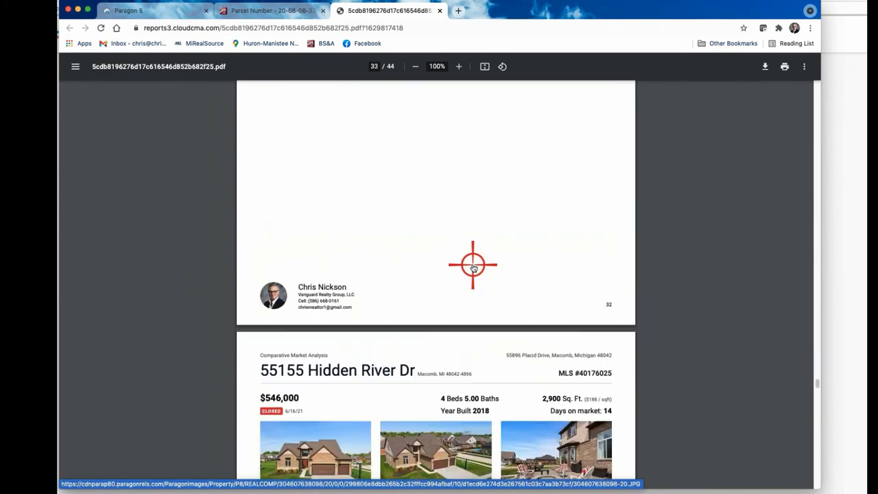
scroll(473, 268, down, 10)
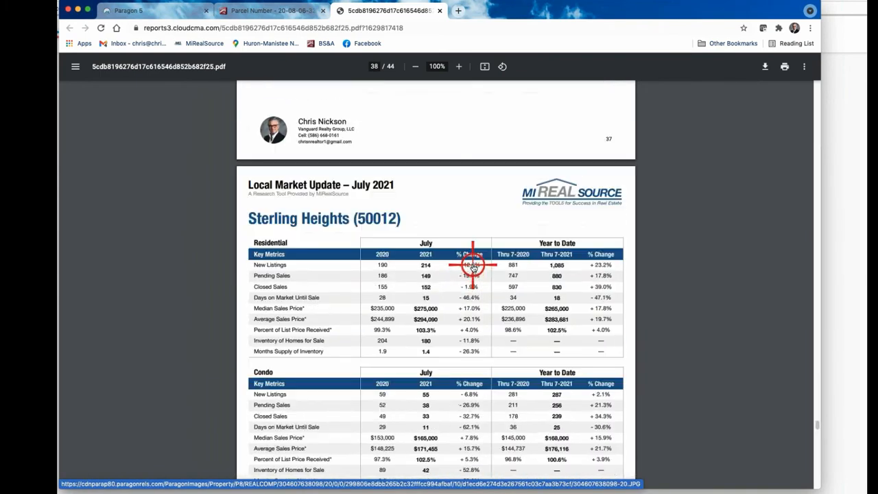
scroll(441, 267, down, 4)
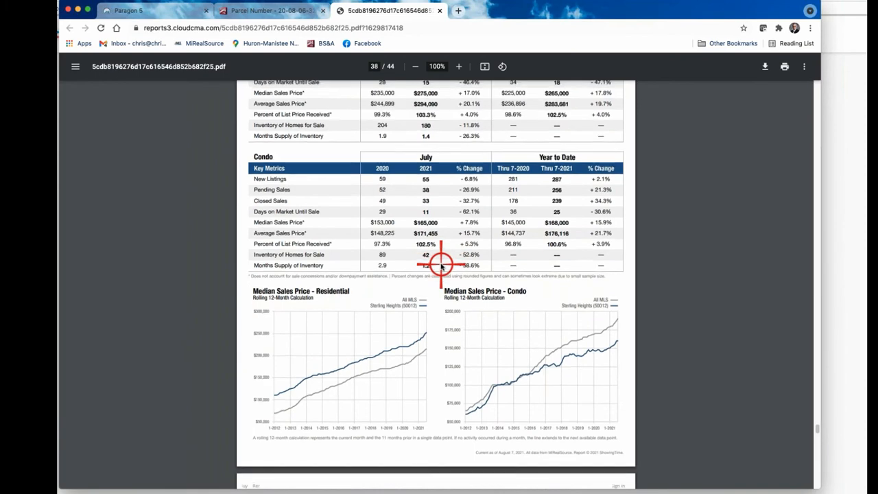
scroll(444, 269, up, 2)
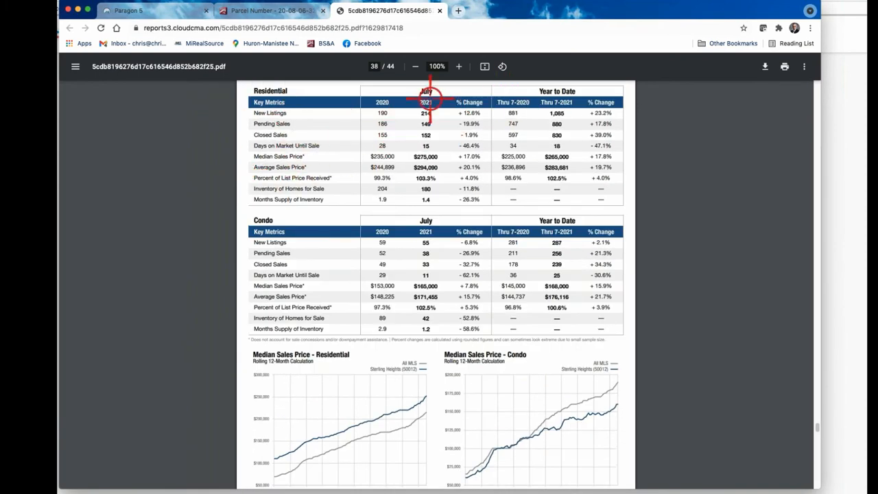
scroll(398, 227, down, 8)
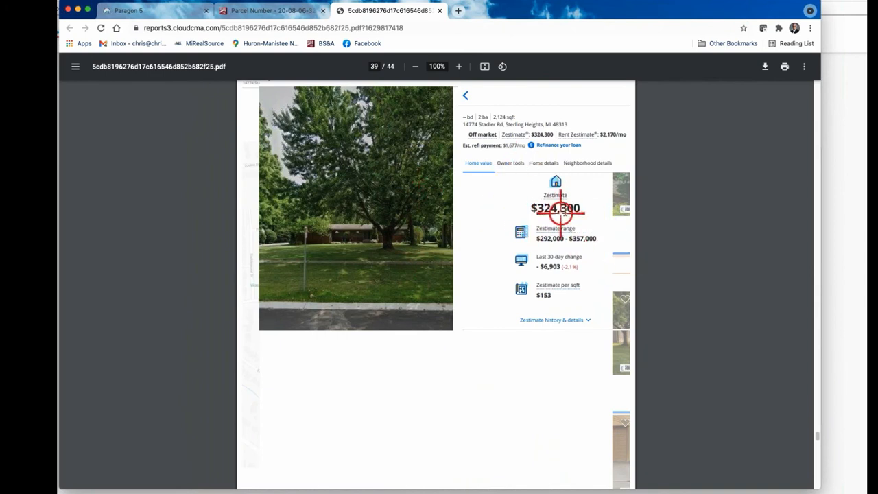
scroll(542, 205, down, 1)
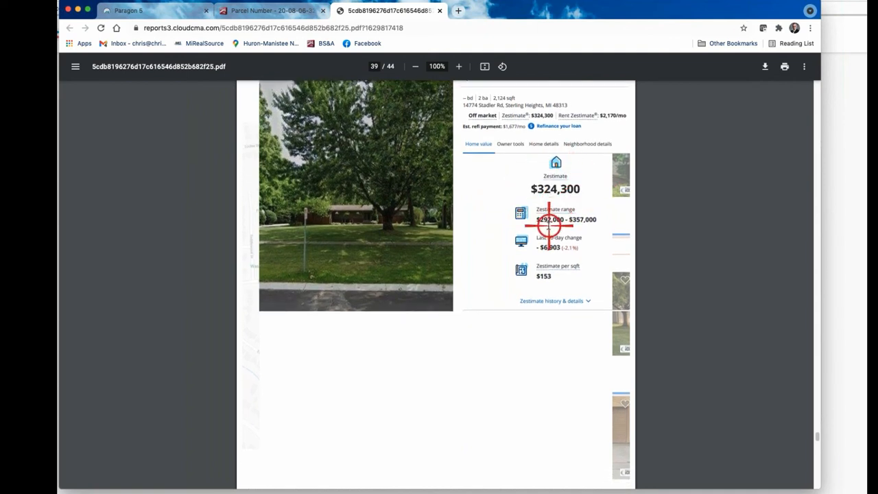
scroll(548, 225, down, 10)
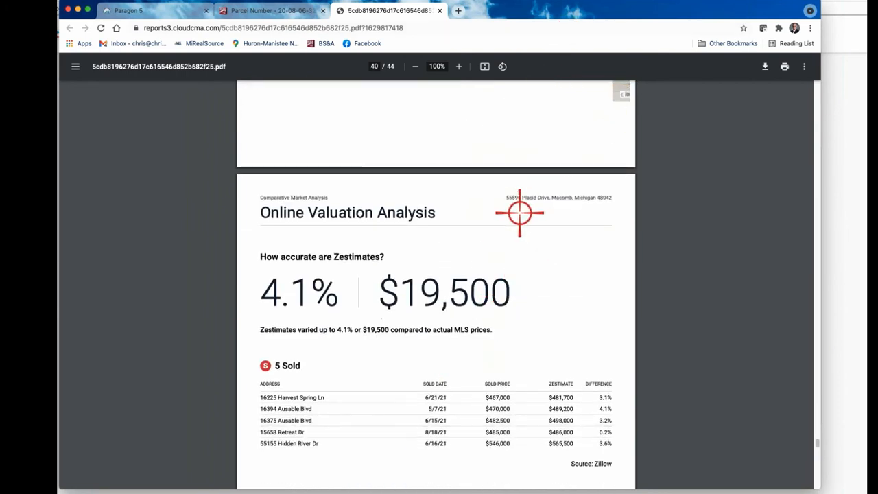
scroll(519, 231, up, 4)
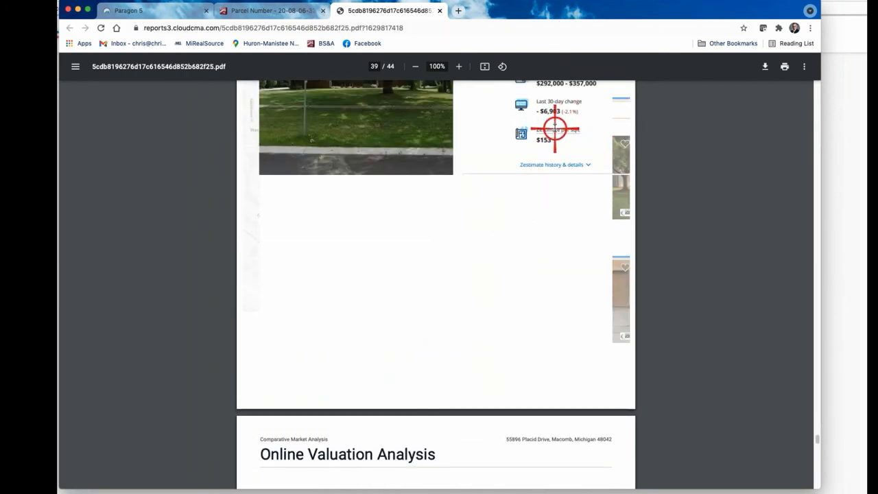
scroll(537, 198, down, 5)
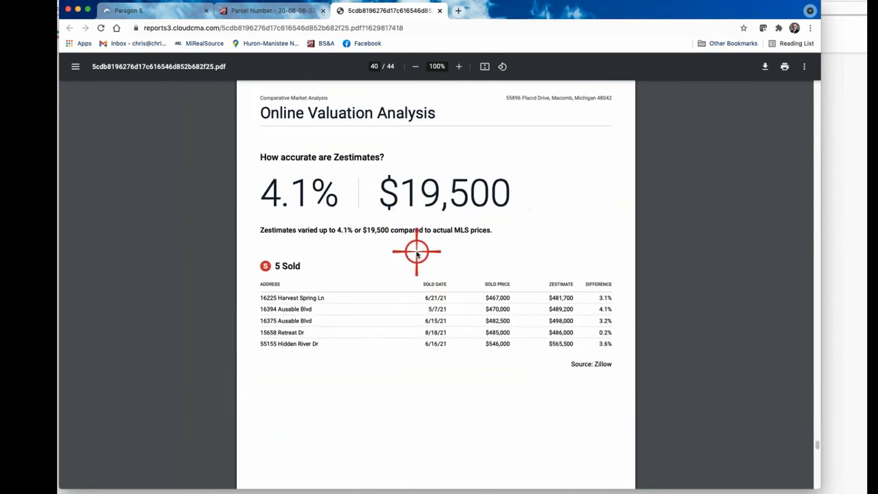
scroll(412, 245, down, 1)
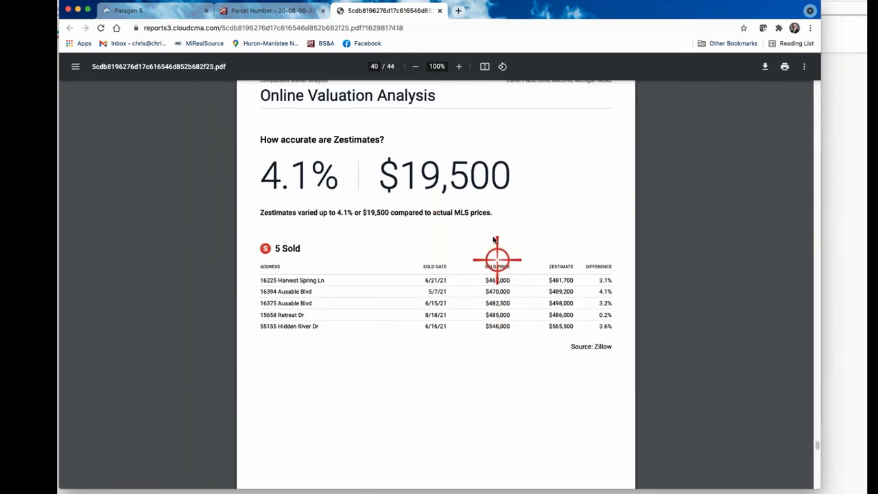
scroll(494, 233, up, 1)
scroll(490, 210, up, 5)
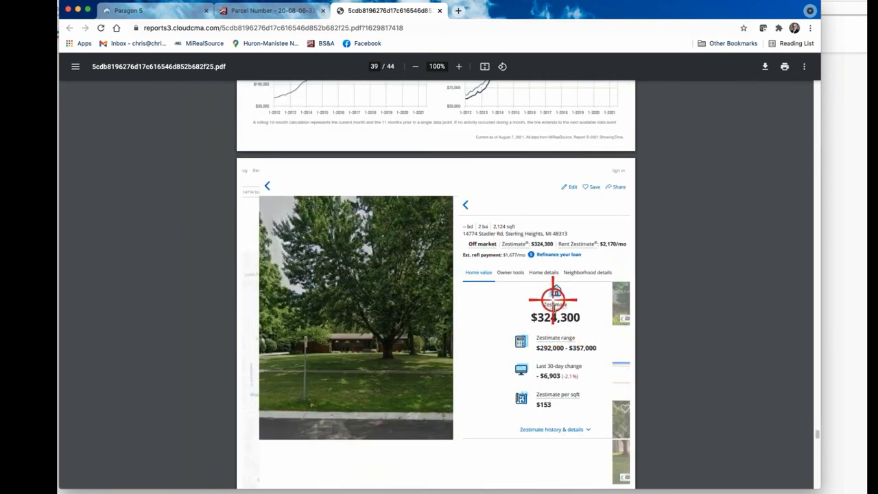
scroll(543, 337, down, 5)
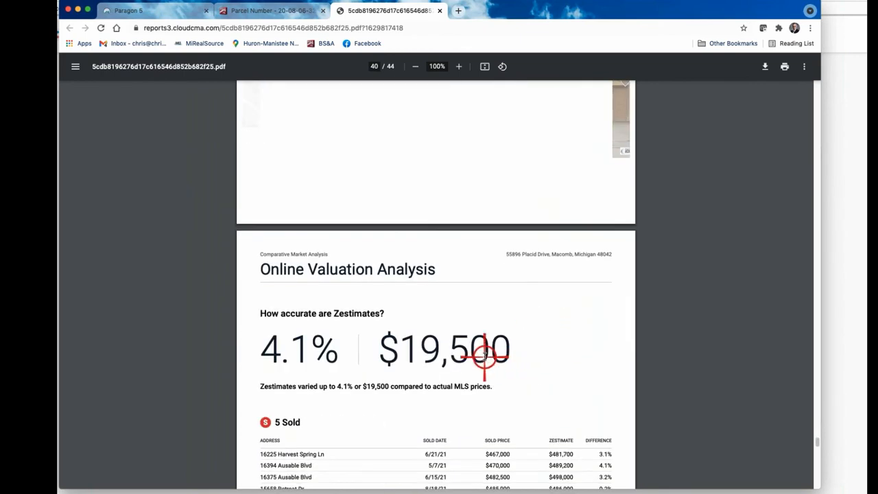
scroll(487, 353, down, 3)
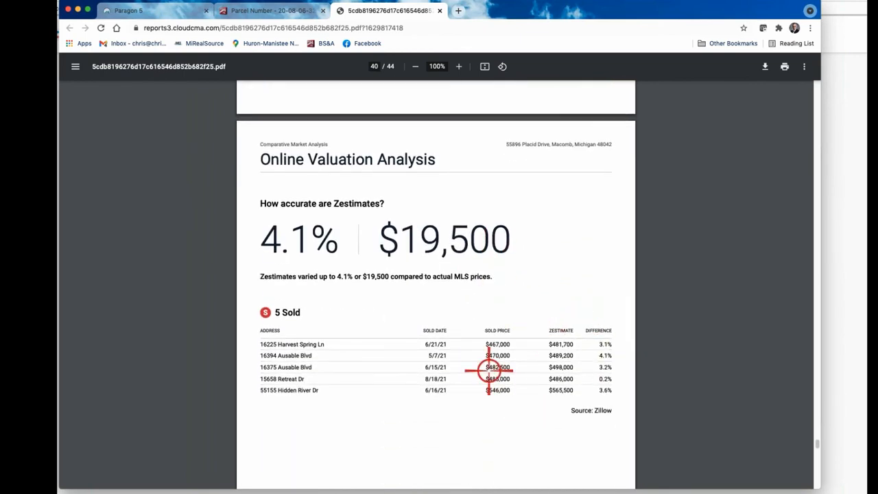
scroll(472, 268, down, 7)
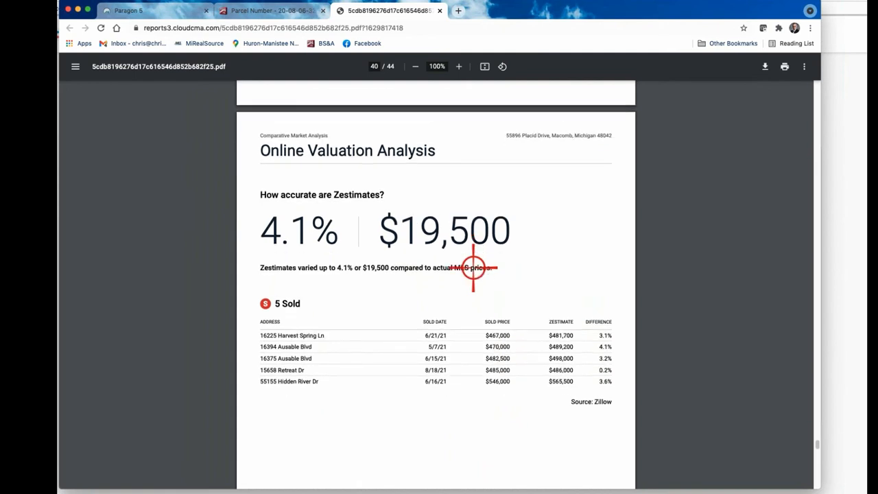
scroll(474, 347, down, 1)
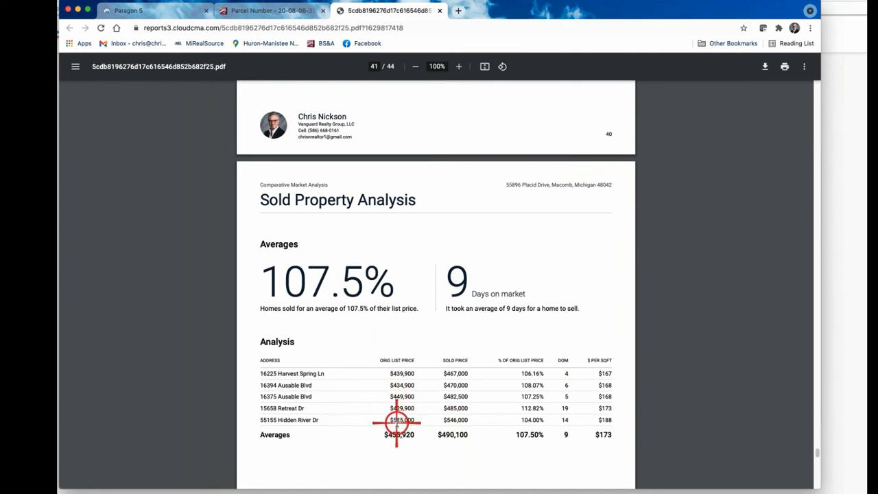
Step: Scroll the PDF through pages 41–44 to the end, then back up to Online Valuation Analysis
scroll(493, 149, up, 3)
scroll(480, 171, down, 3)
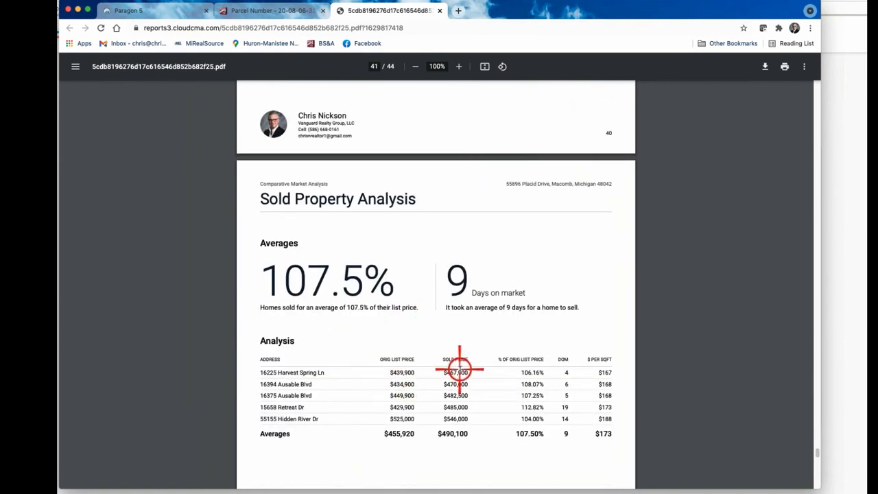
scroll(461, 369, up, 5)
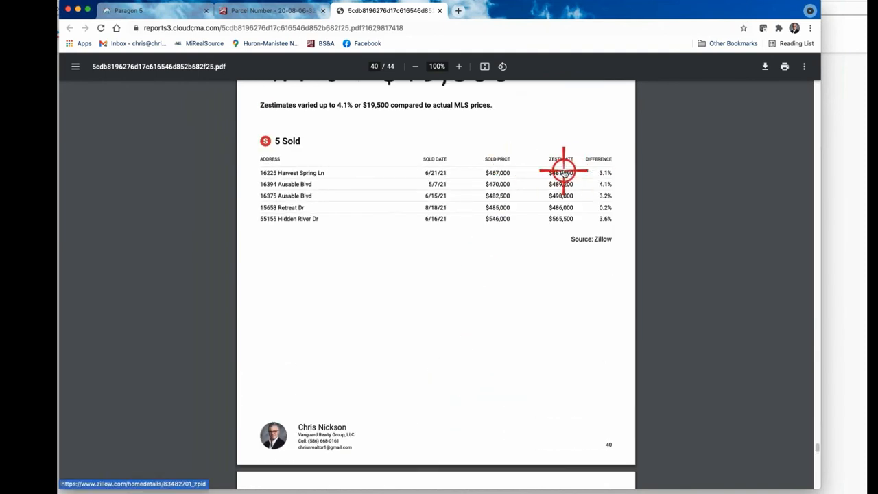
scroll(559, 190, down, 4)
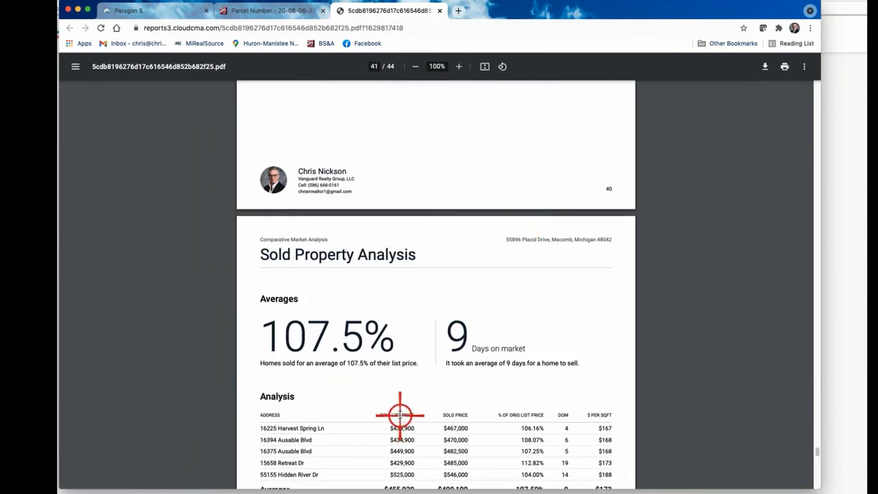
scroll(403, 425, up, 5)
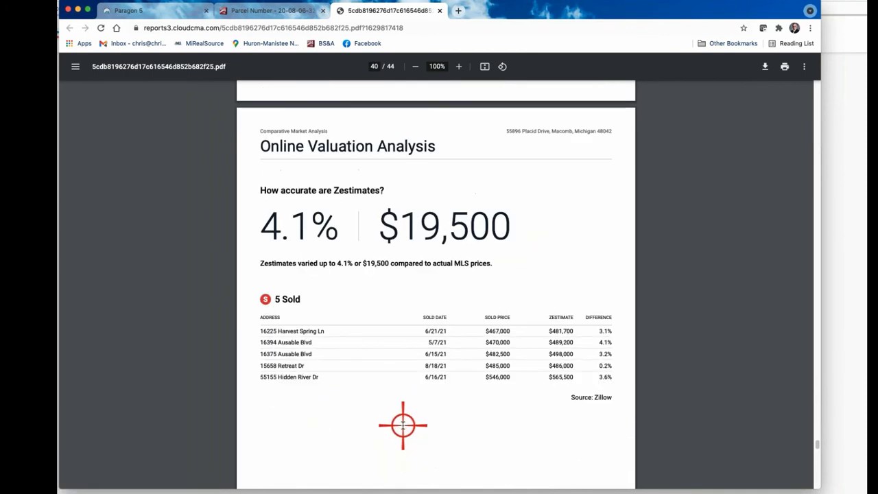
scroll(465, 347, down, 4)
scroll(446, 338, down, 8)
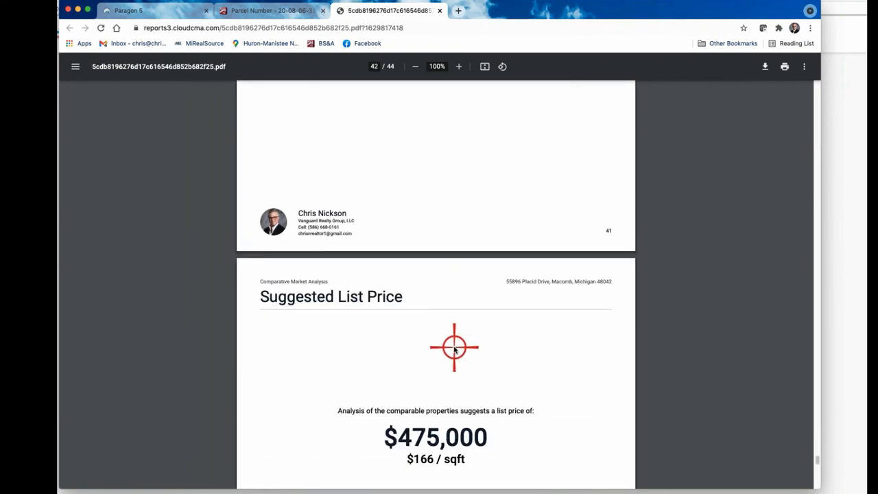
scroll(454, 348, down, 2)
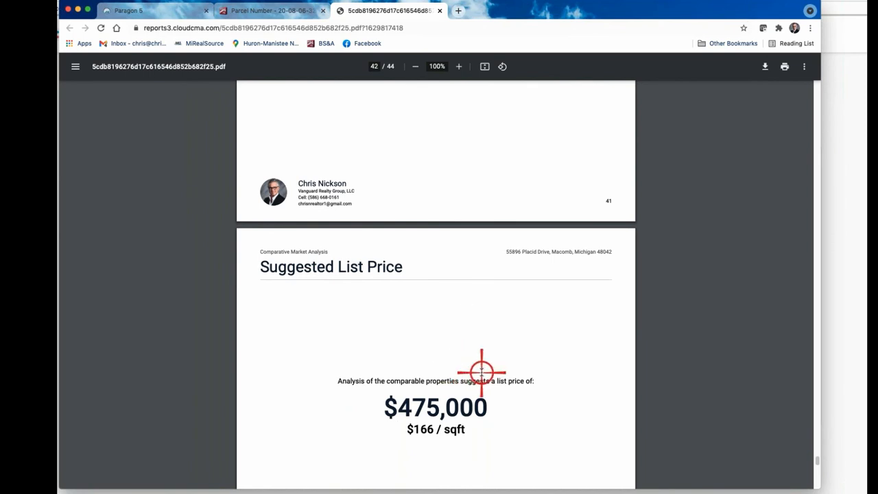
scroll(478, 373, down, 3)
scroll(495, 389, down, 20)
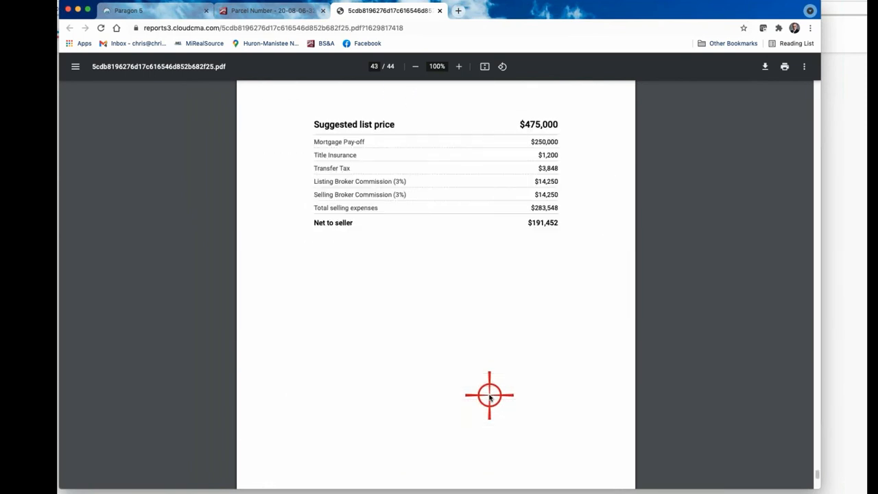
scroll(489, 396, down, 10)
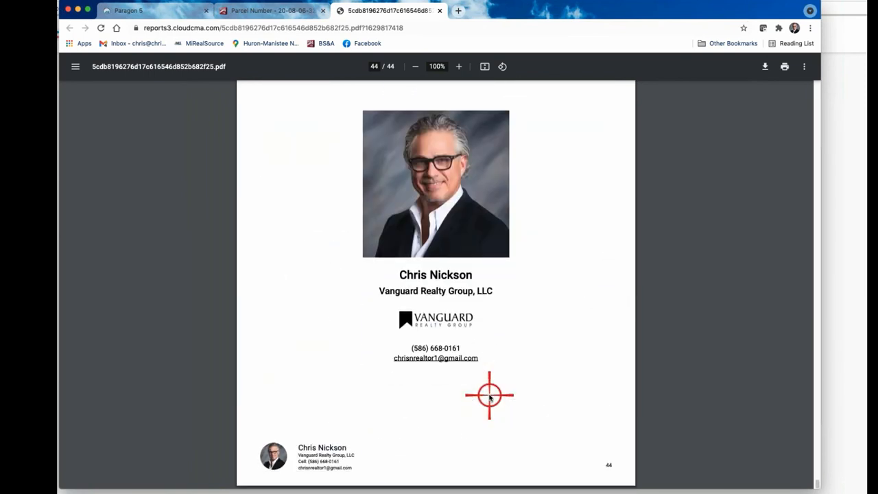
scroll(489, 396, up, 20)
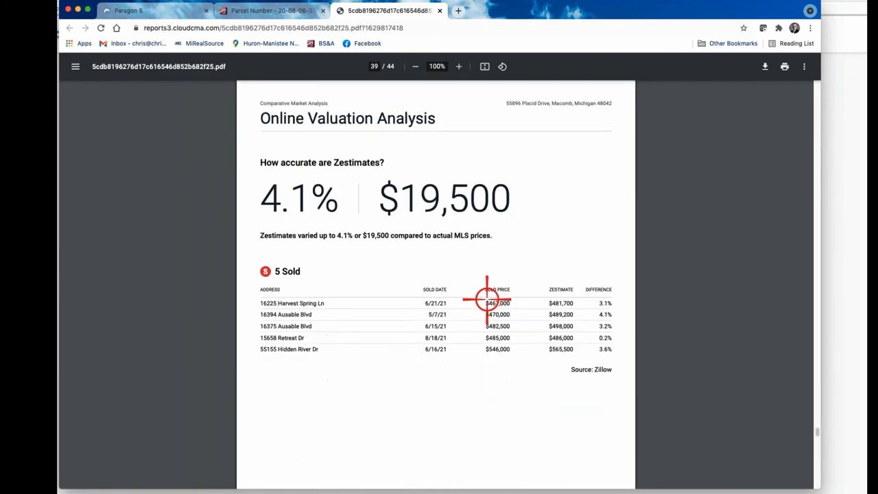
scroll(487, 299, up, 15)
scroll(284, 182, up, 15)
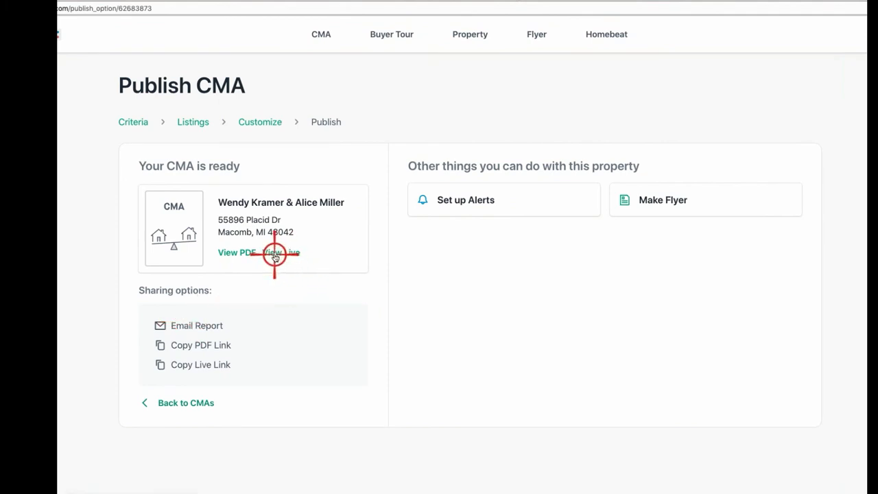
Step: Open the live report and view its Agent Resume card, then return to the overview
click(275, 254)
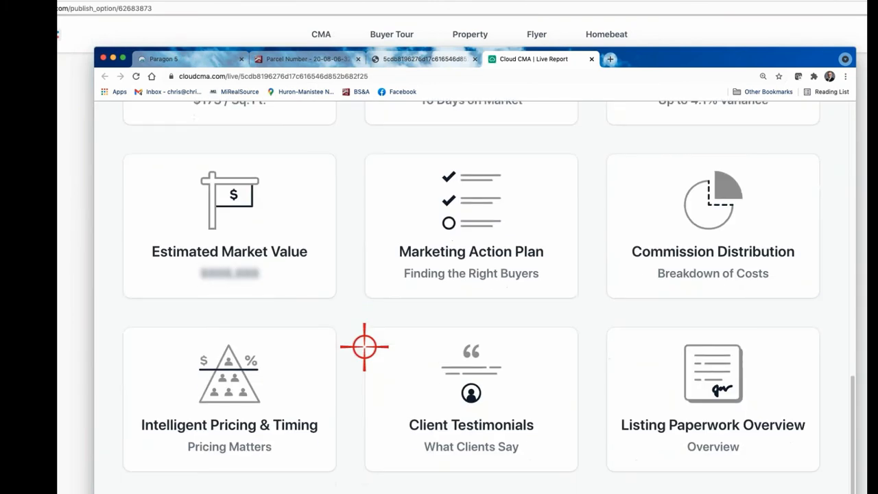
scroll(365, 347, up, 10)
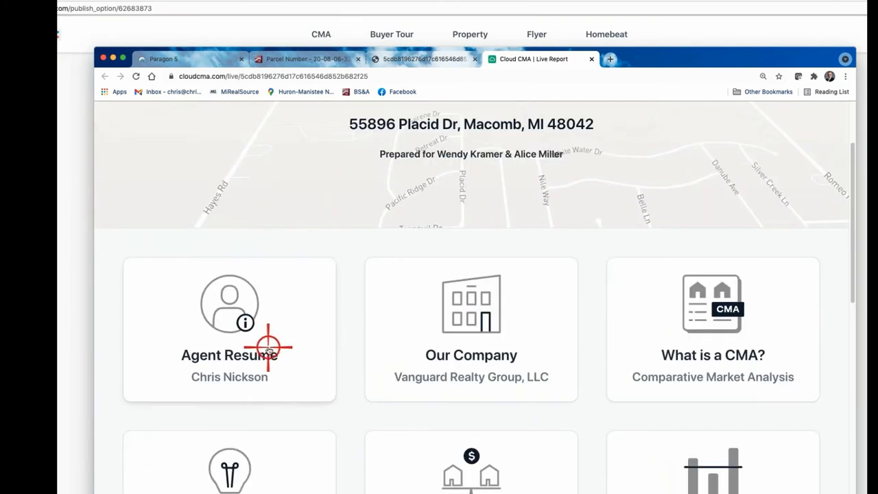
click(268, 347)
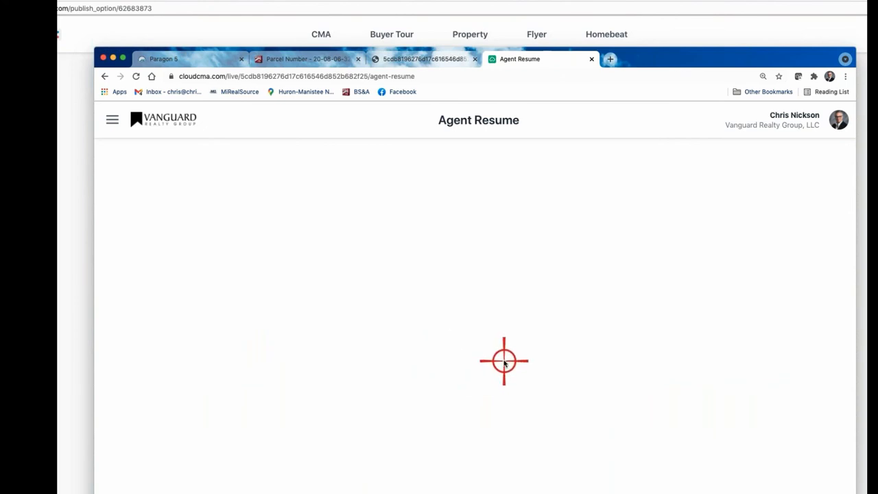
key(super+bracketleft)
Step: Read the What is a CMA? page, then close it and the live report window
scroll(468, 423, down, 5)
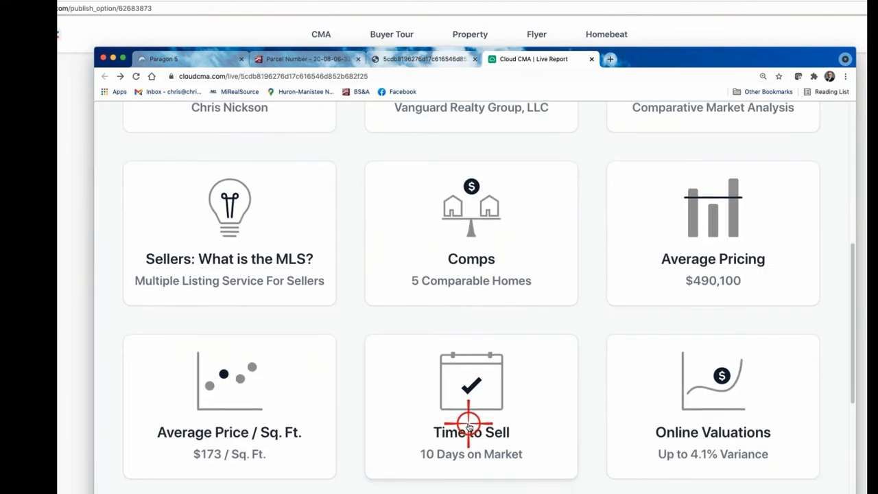
scroll(468, 425, down, 2)
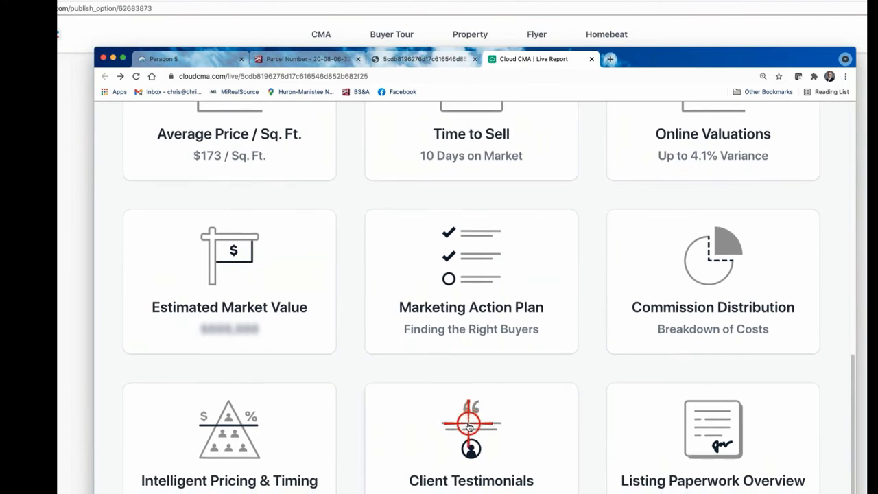
scroll(693, 413, up, 10)
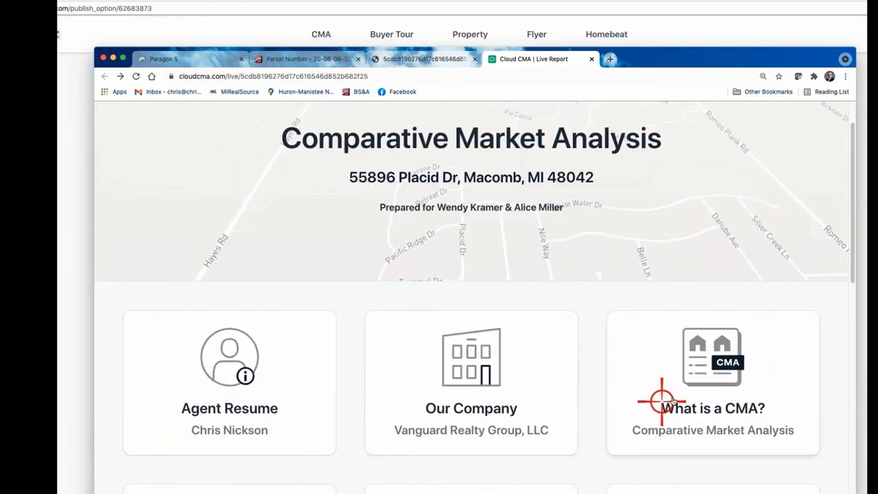
click(694, 378)
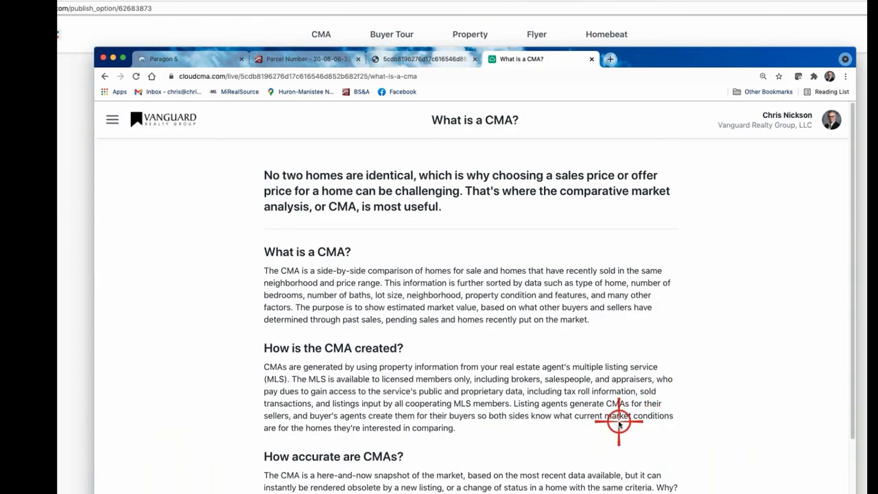
scroll(618, 419, down, 4)
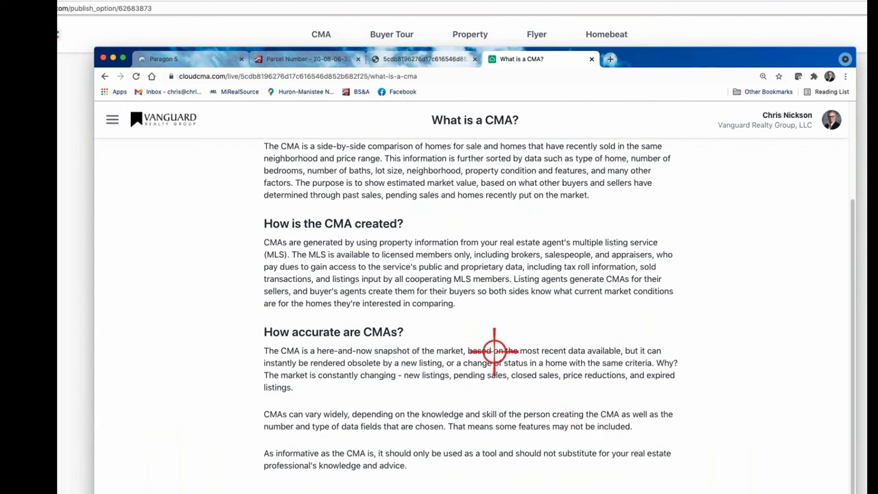
scroll(483, 323, up, 4)
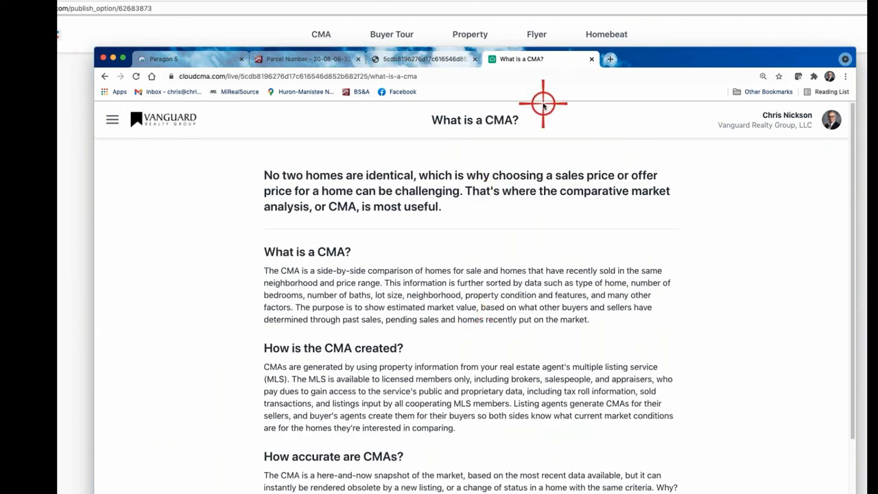
click(593, 60)
click(103, 58)
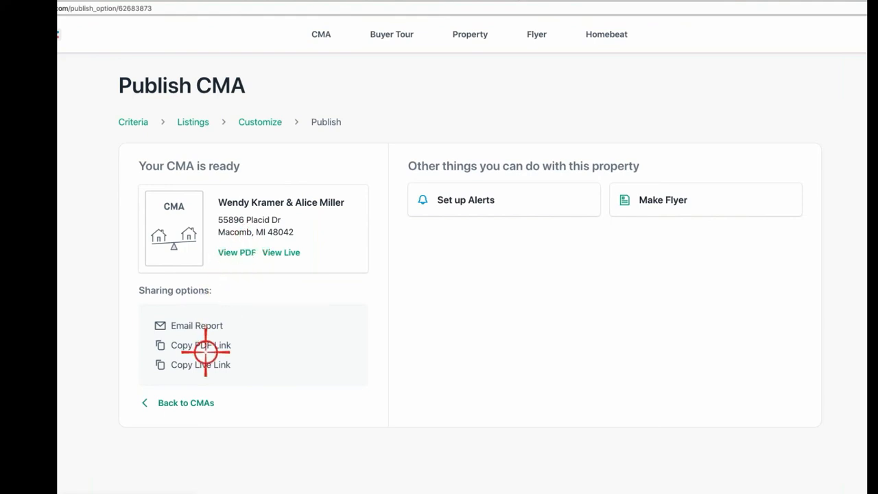
Step: Go back to the list of all CMA reports to reach the client's report
click(161, 402)
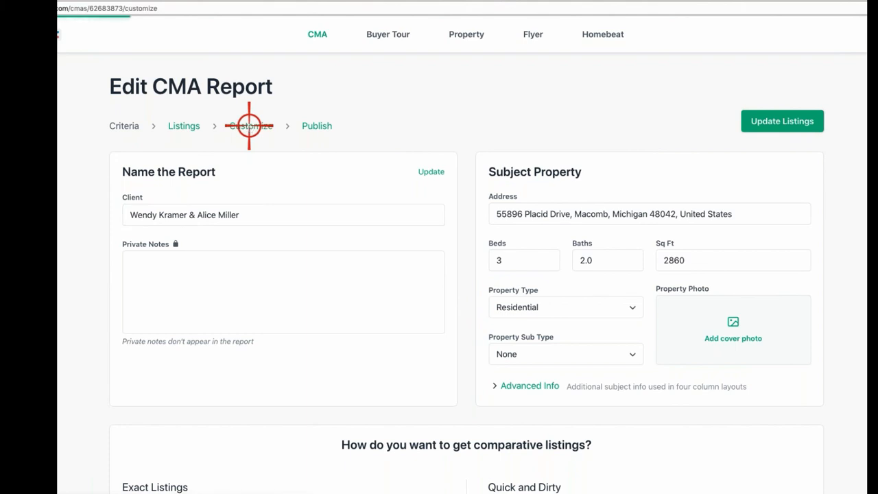
Step: Remove the More photos and Photos pages from the Listings section of the Customize list
scroll(388, 266, down, 3)
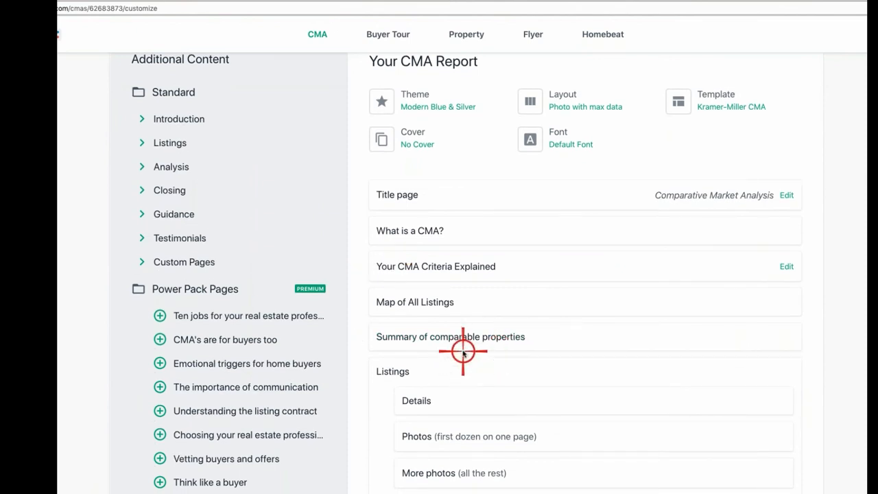
scroll(465, 349, down, 3)
scroll(549, 322, up, 6)
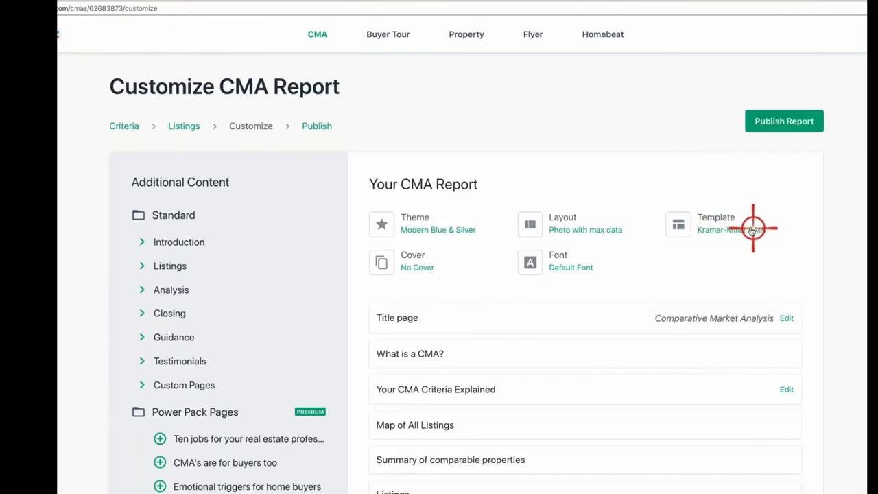
scroll(455, 290, down, 1)
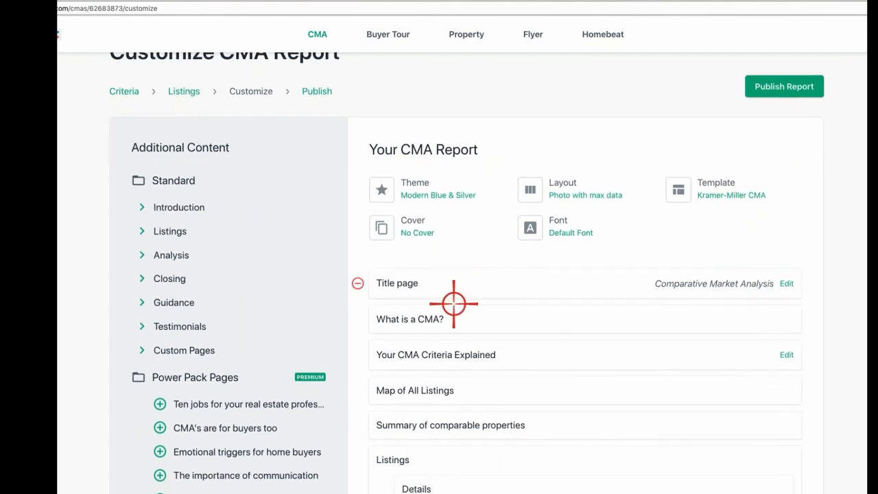
scroll(457, 331, down, 5)
scroll(445, 350, down, 1)
click(382, 370)
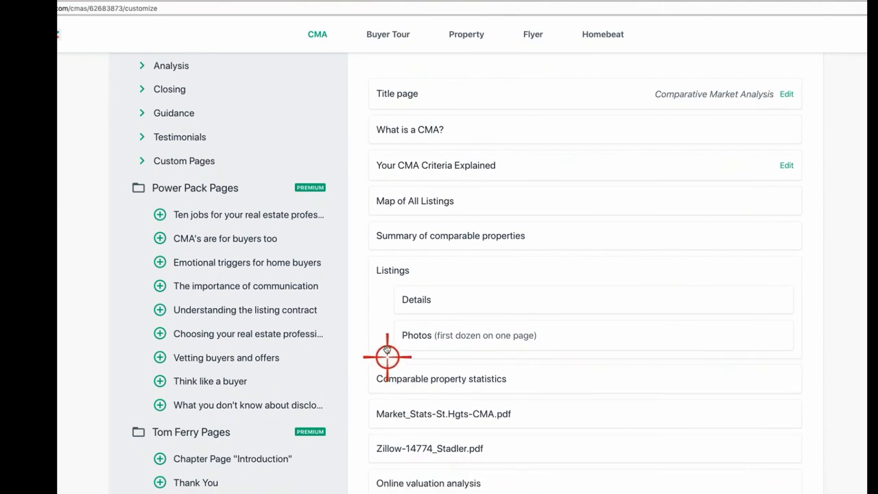
click(385, 334)
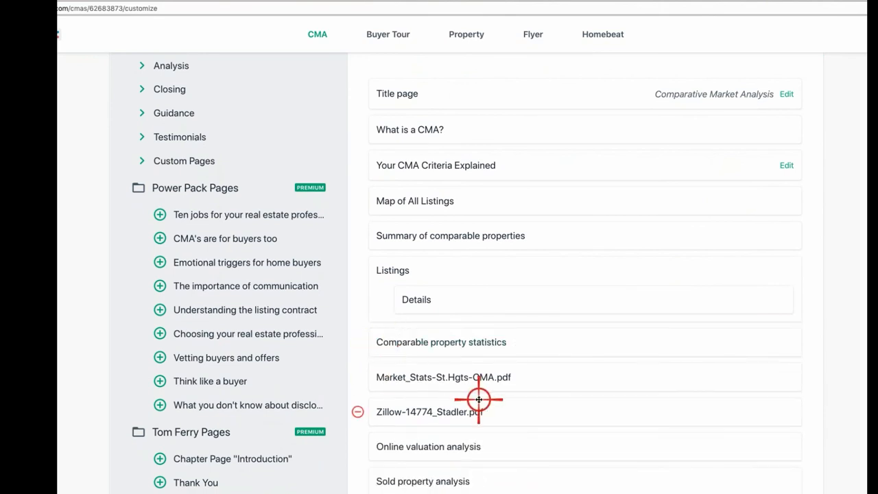
scroll(480, 398, down, 3)
scroll(478, 392, up, 5)
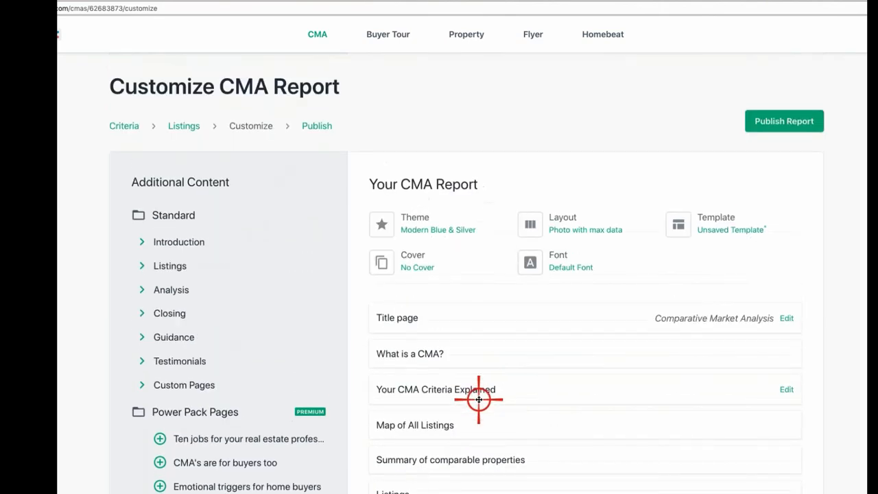
Step: Save the current 14-page set as a new custom template named with the clients' surnames
click(738, 231)
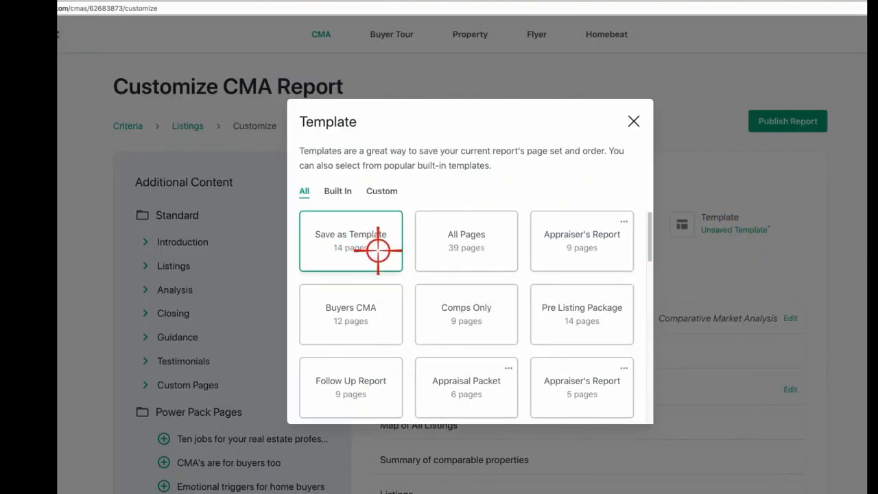
click(348, 251)
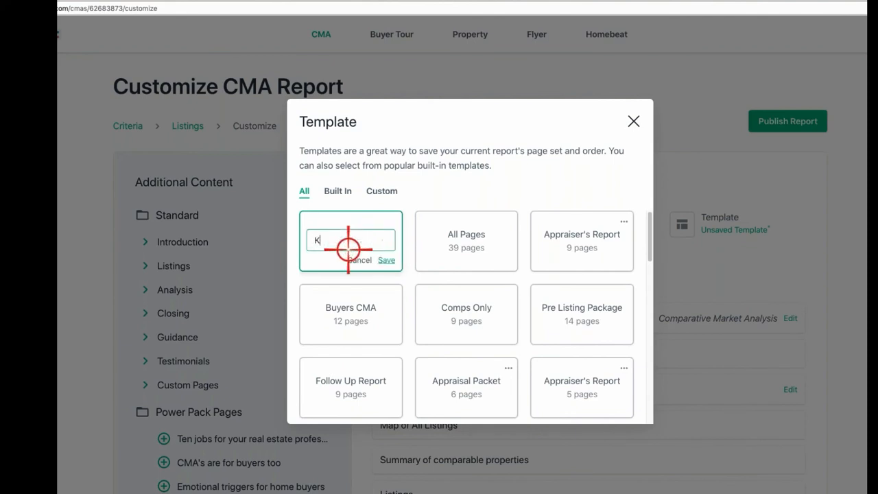
text(Kramer-Miller)
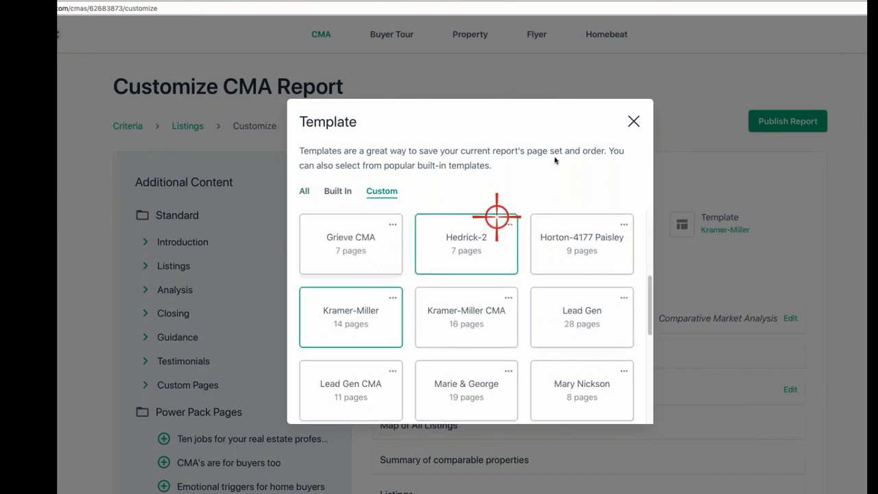
click(633, 122)
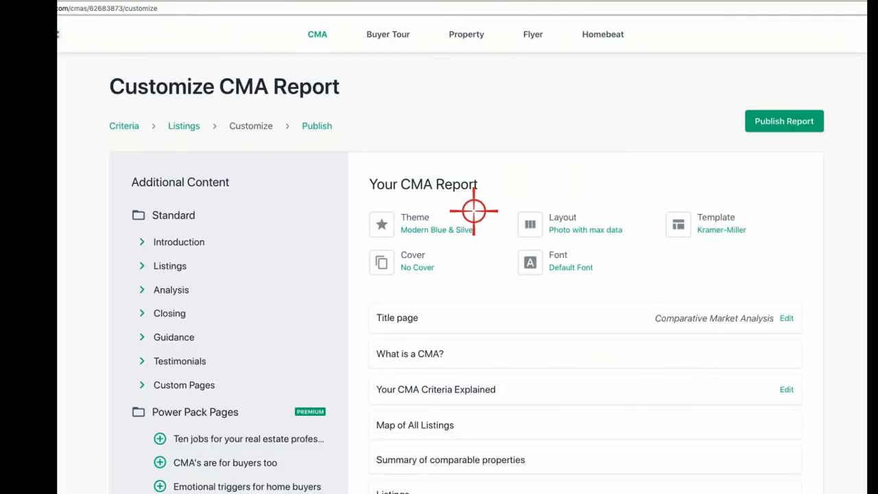
scroll(512, 376, down, 3)
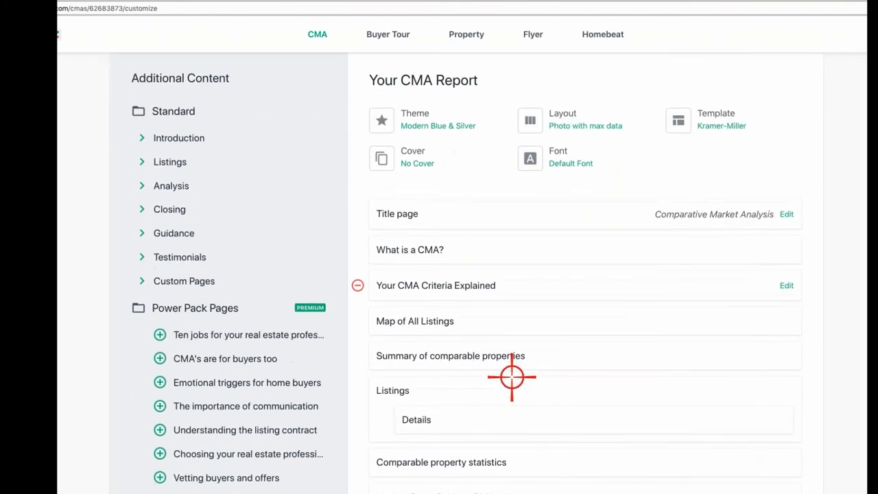
scroll(512, 377, down, 8)
scroll(512, 377, up, 3)
scroll(512, 377, up, 7)
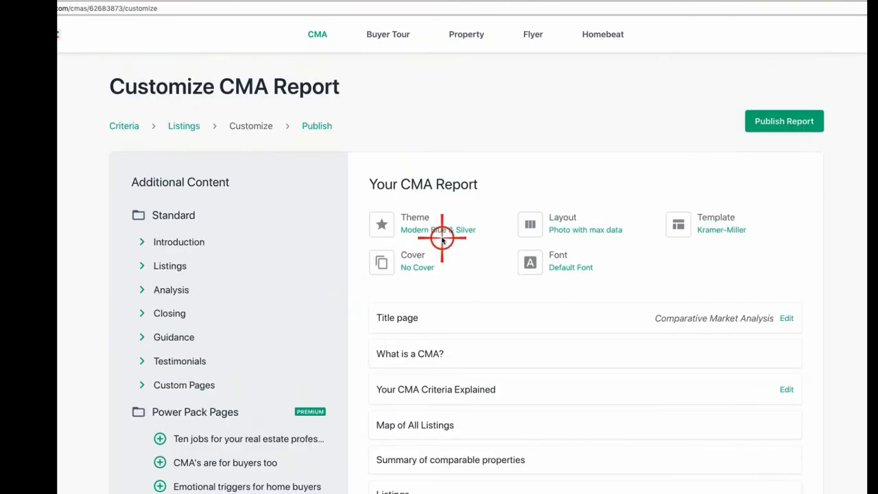
Step: Publish the customized report and open its new 22-page PDF
click(319, 126)
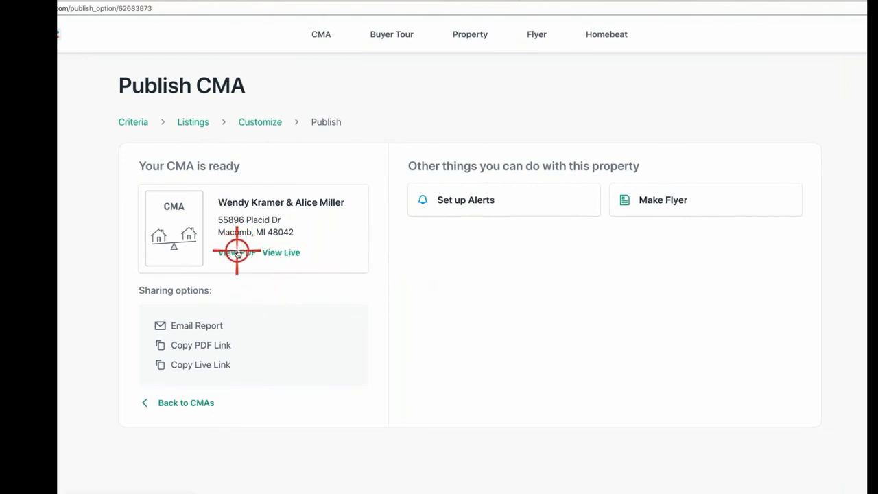
click(237, 253)
scroll(534, 290, down, 5)
scroll(534, 289, down, 20)
scroll(534, 289, down, 20)
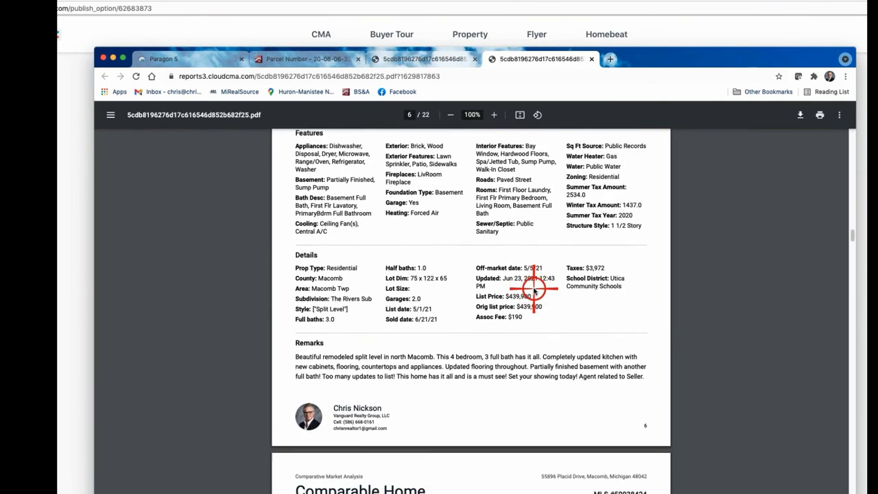
scroll(534, 290, down, 5)
scroll(533, 289, down, 20)
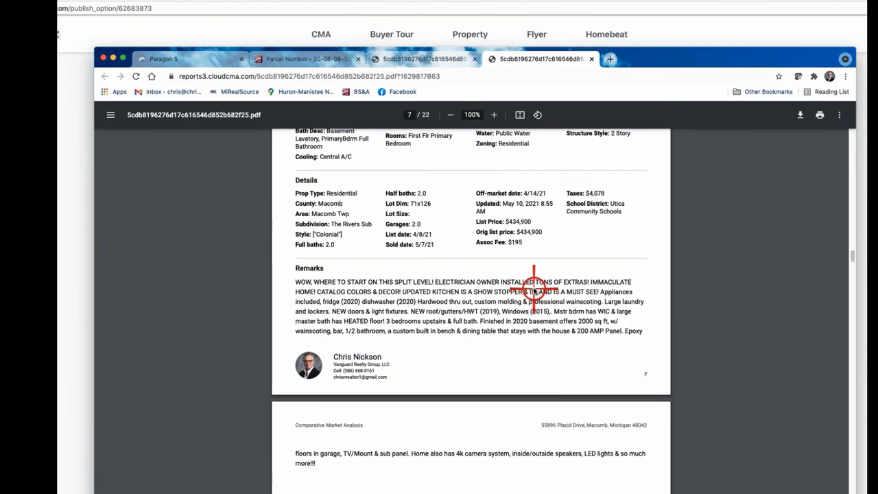
scroll(534, 289, down, 20)
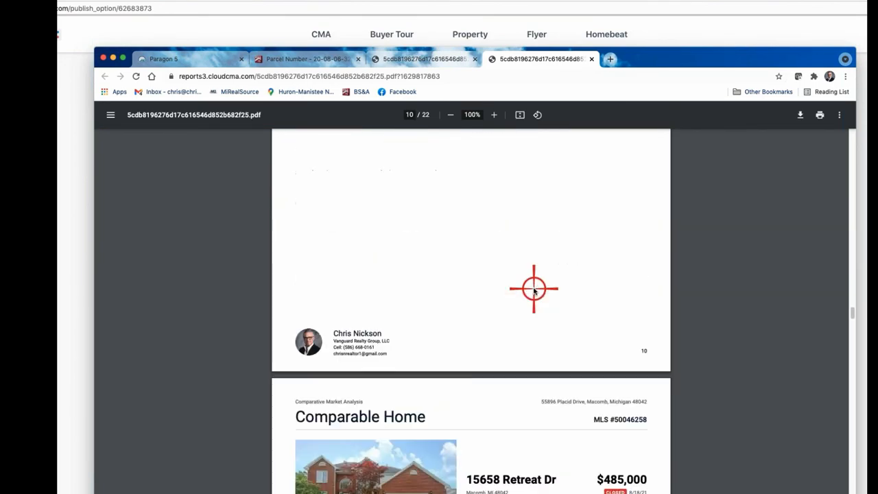
Step: Finish reviewing the PDF, then close its tab and return to the publish page
scroll(534, 290, down, 10)
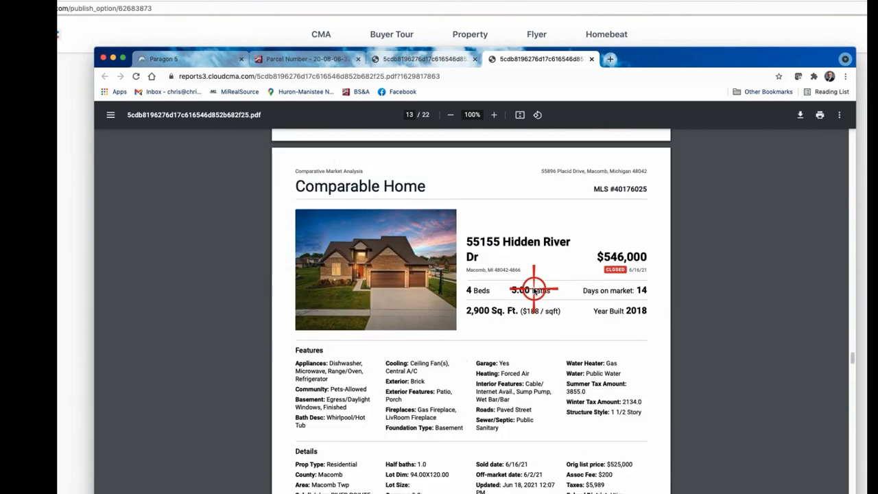
scroll(533, 290, down, 20)
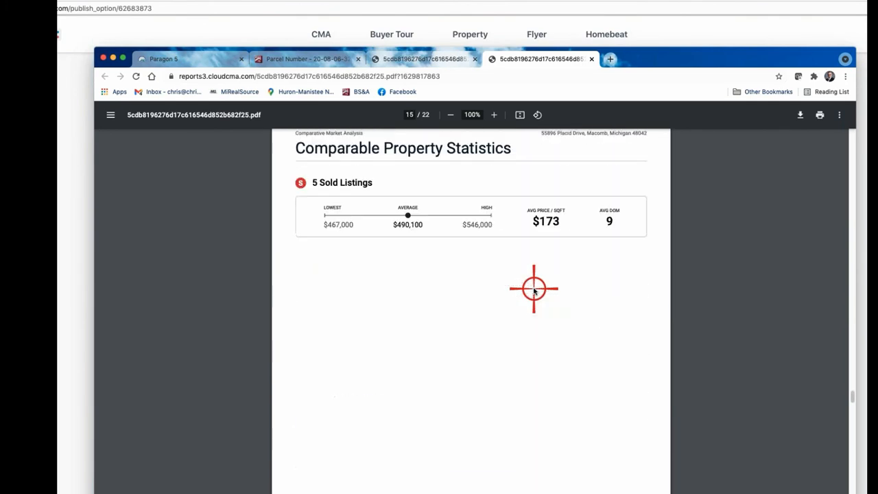
scroll(534, 290, up, 20)
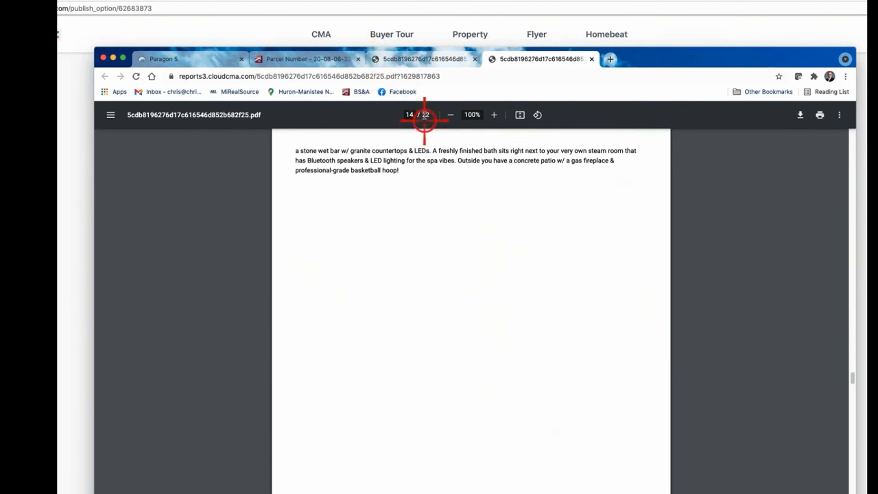
scroll(426, 115, up, 20)
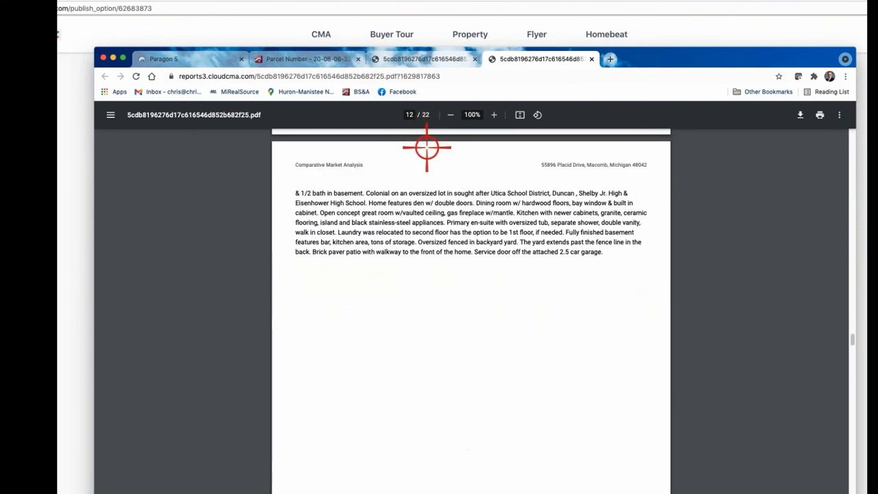
click(591, 60)
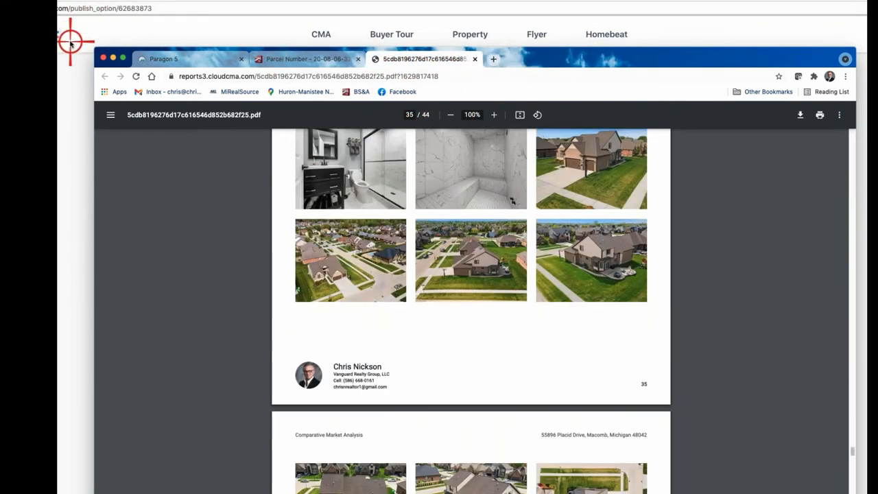
click(72, 44)
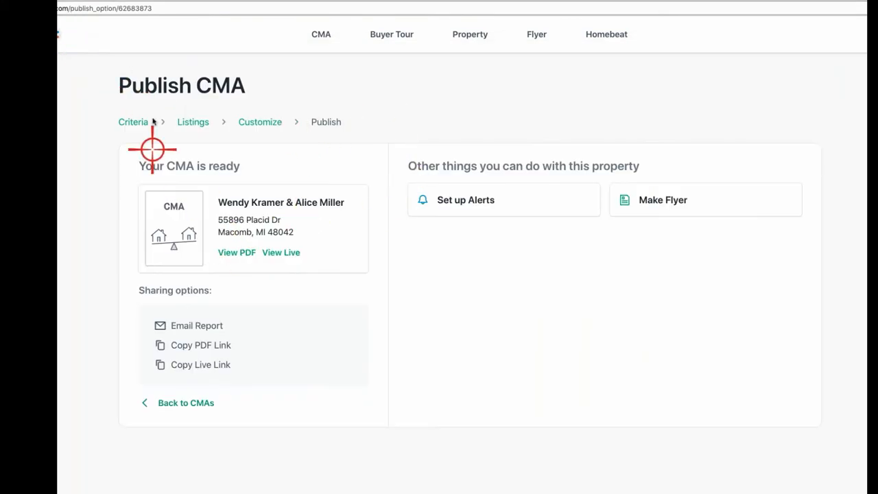
Step: From the CMA reports list, launch the client's report as a live slideshow
click(196, 405)
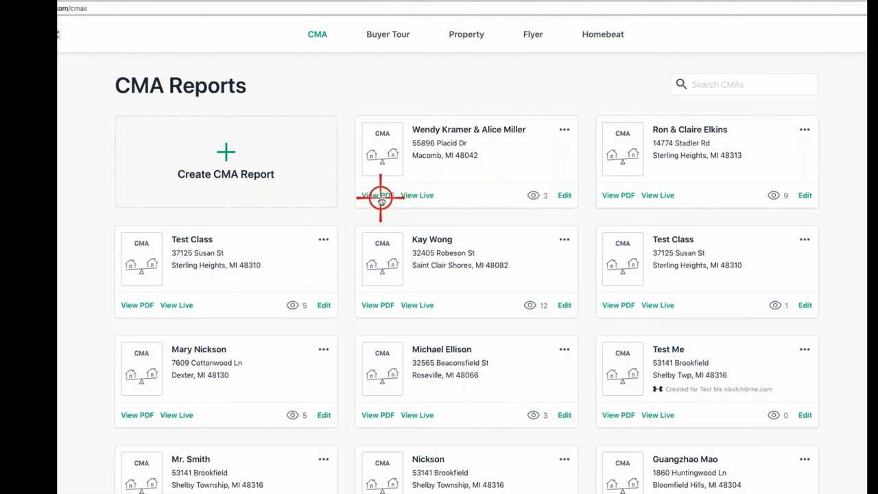
mouse_move(528, 195)
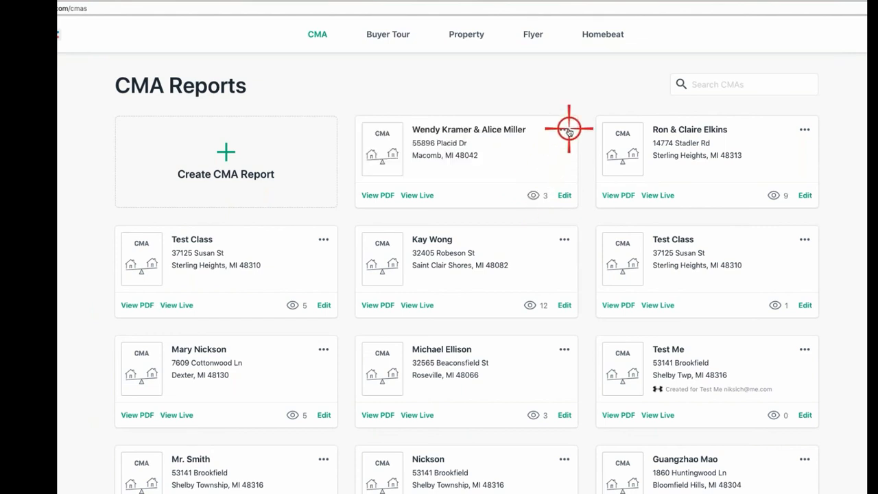
click(563, 129)
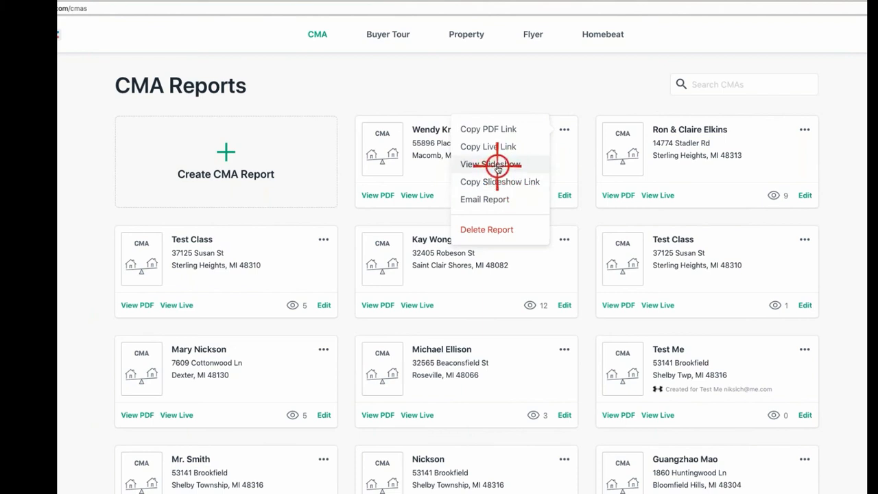
click(498, 166)
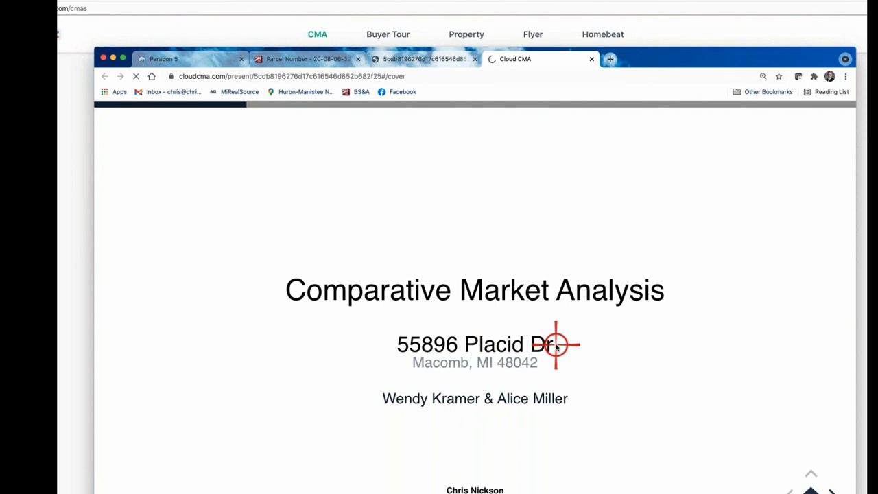
Step: Page past the opening and Sold Homes slides through the comparable listings, viewing one listing's extra photos
drag(690, 58, 695, 15)
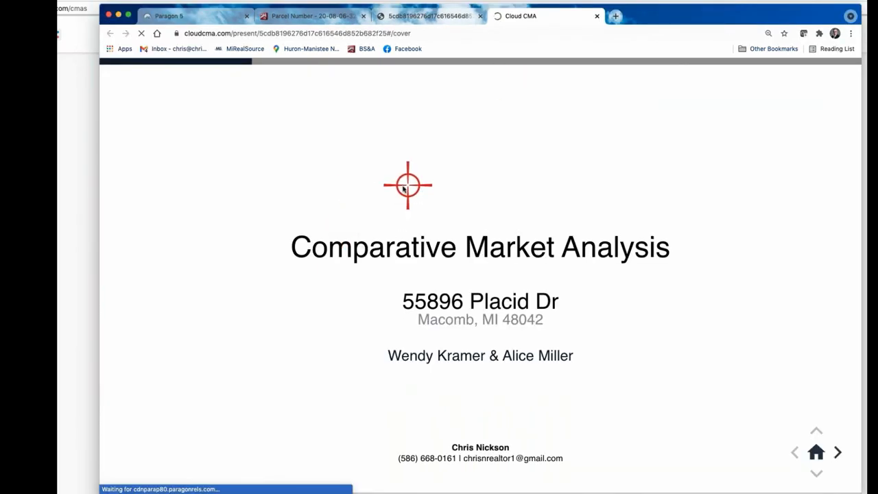
click(839, 449)
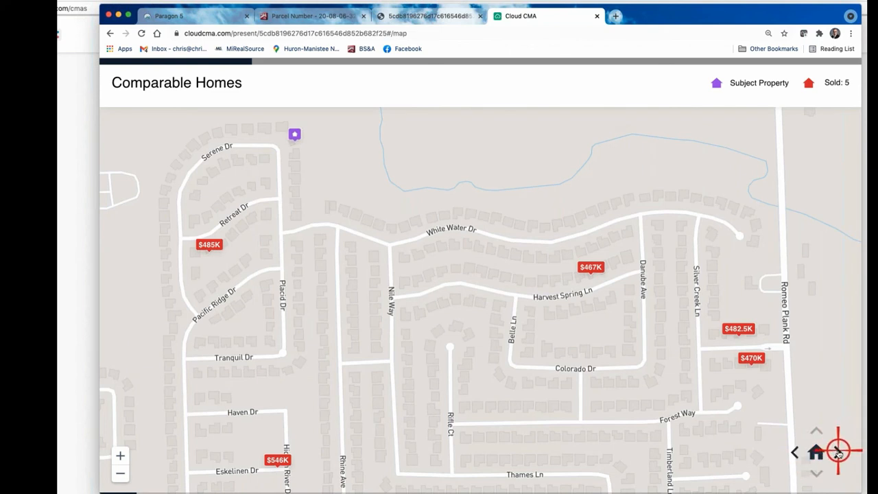
click(838, 451)
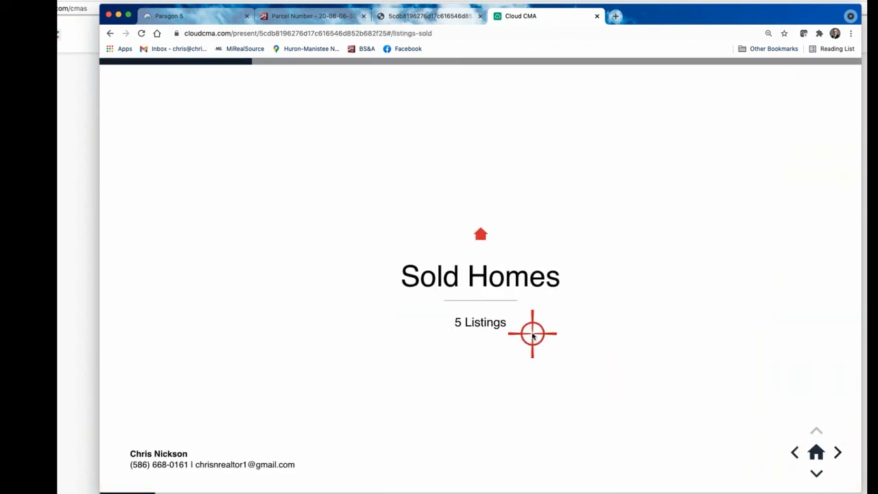
click(815, 473)
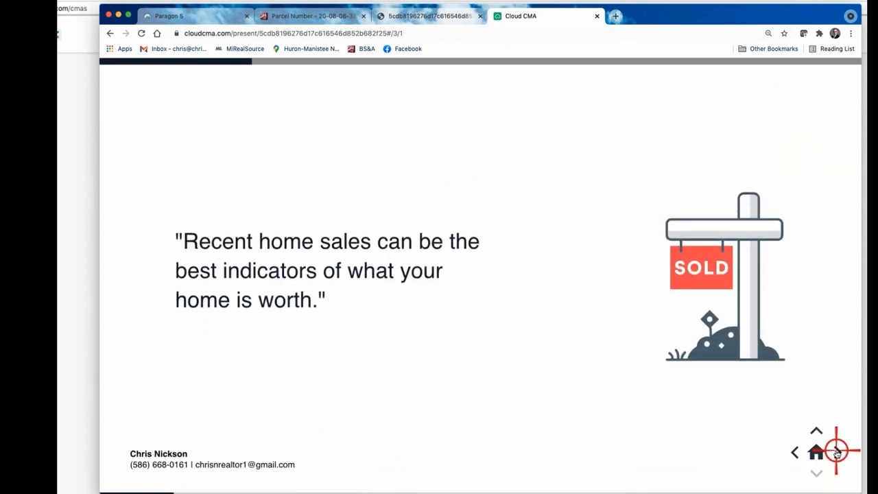
click(837, 451)
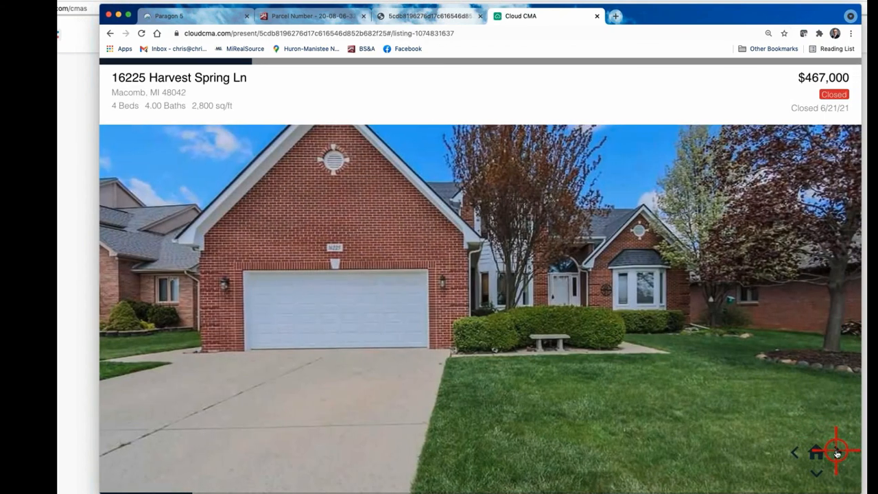
click(836, 451)
click(836, 451)
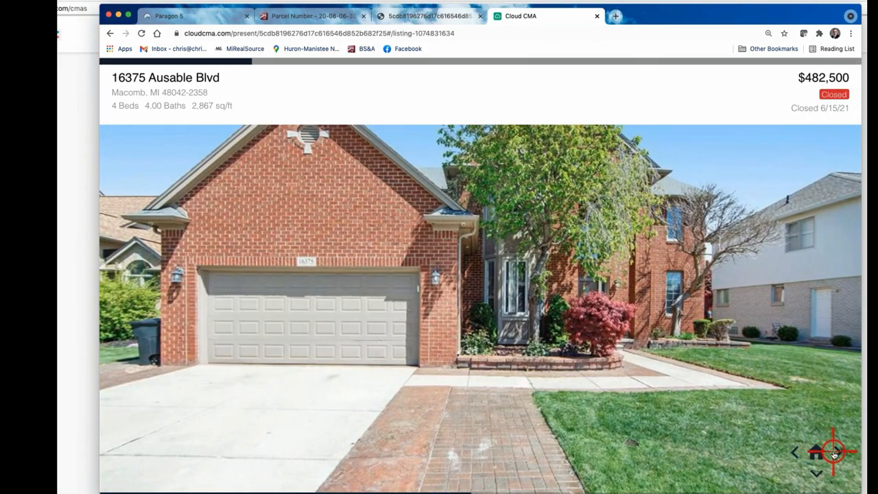
click(835, 451)
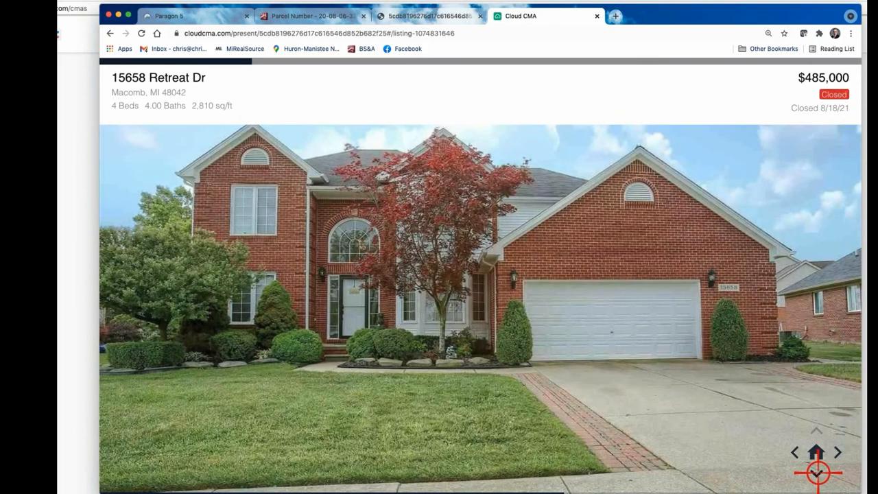
click(816, 472)
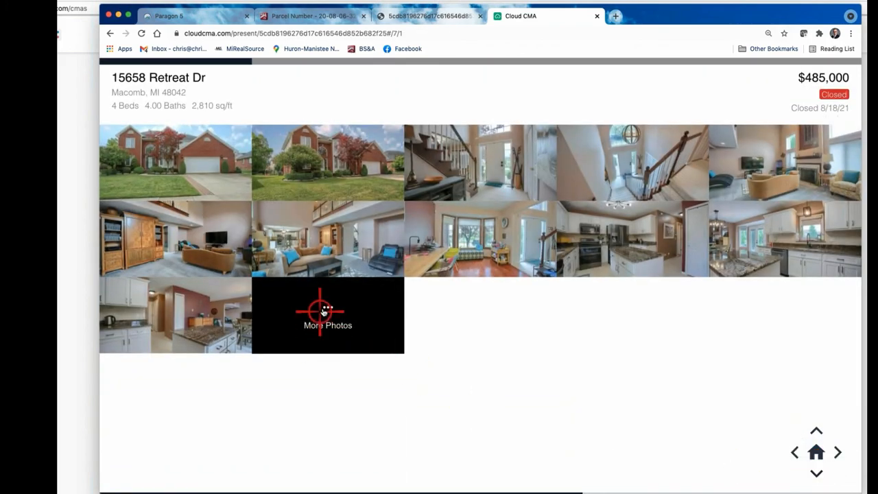
click(324, 310)
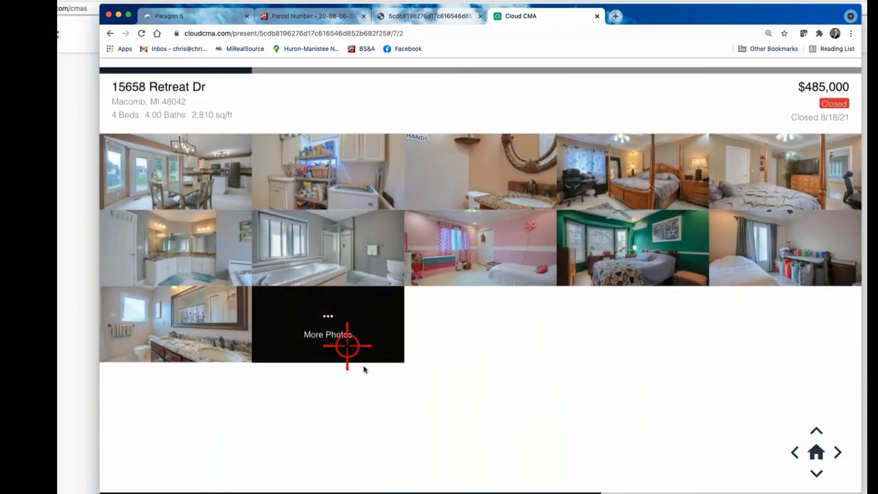
click(329, 308)
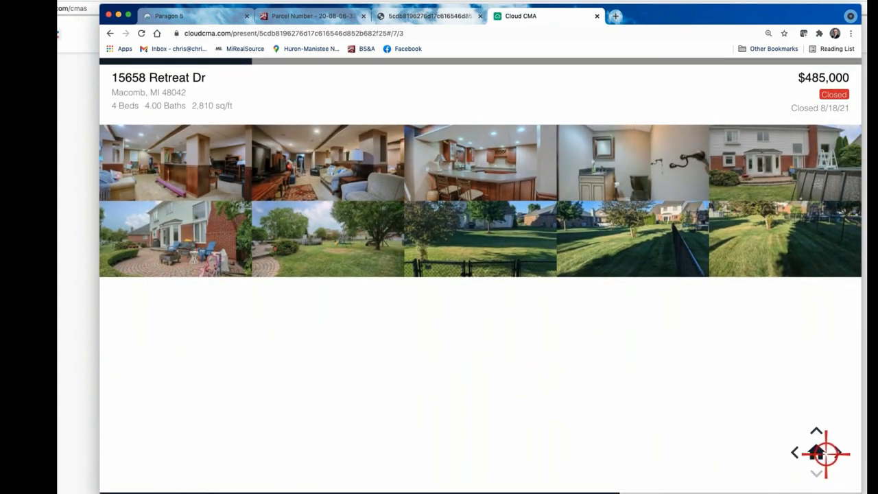
Step: Continue through the last listing, Suggested List Price and map slides back to Average of Comparable Homes
click(838, 451)
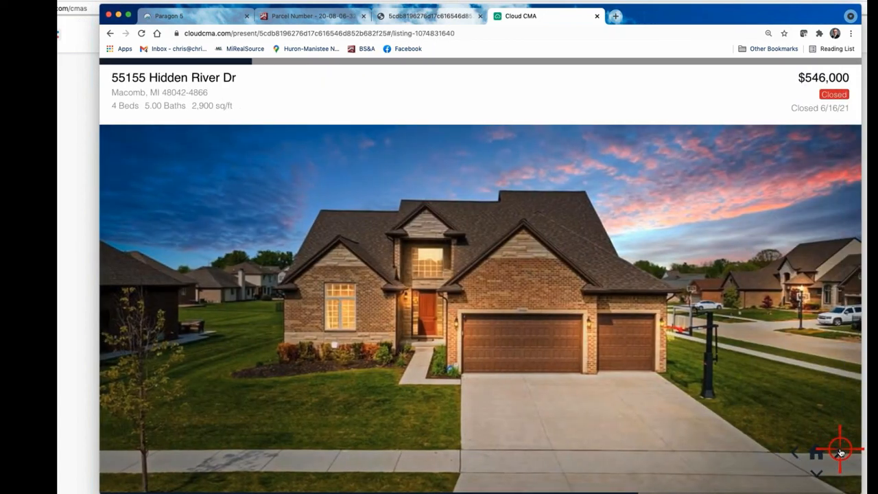
click(838, 452)
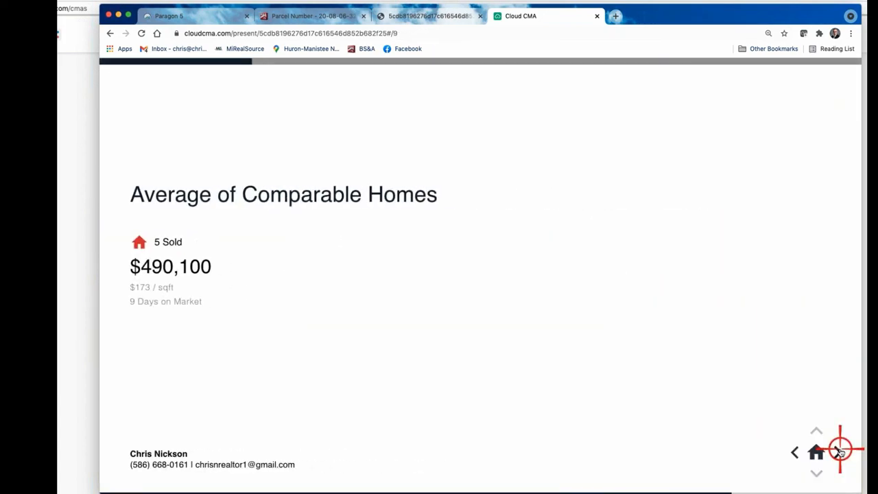
click(838, 451)
click(838, 451)
click(816, 452)
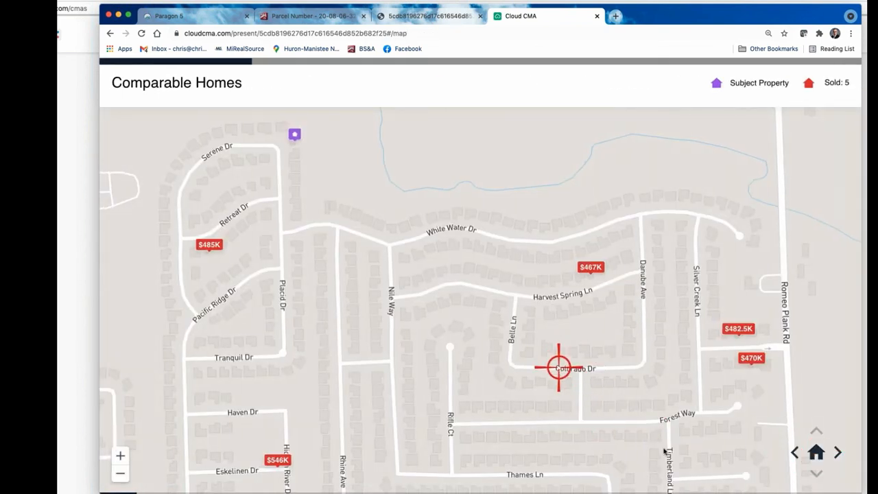
click(838, 451)
click(838, 451)
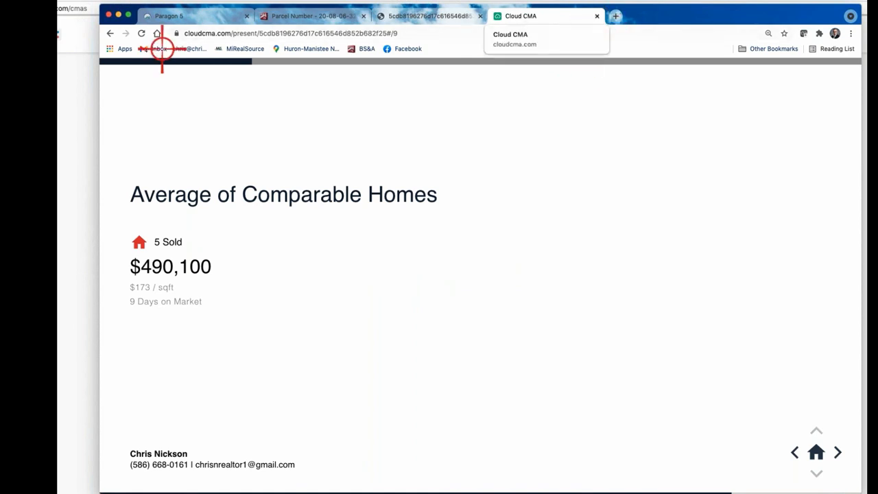
Step: Switch to the CMA Reports list, check the first report's options, and scroll through the list
click(67, 96)
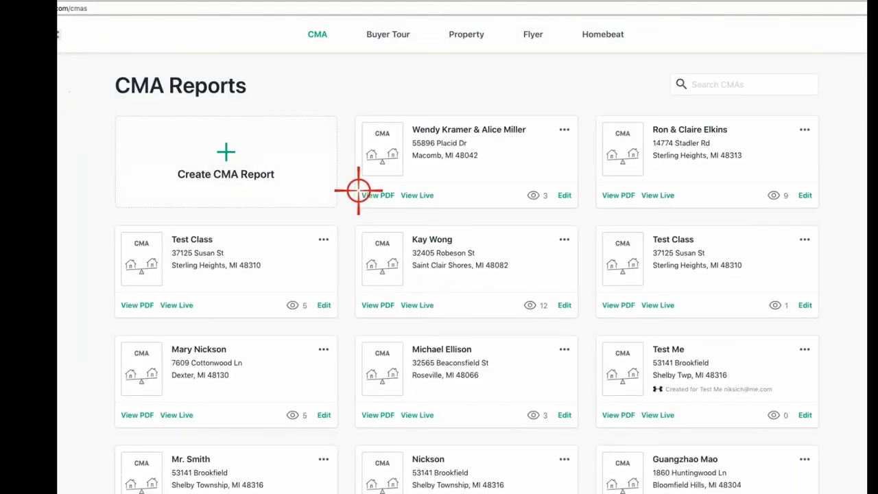
click(563, 129)
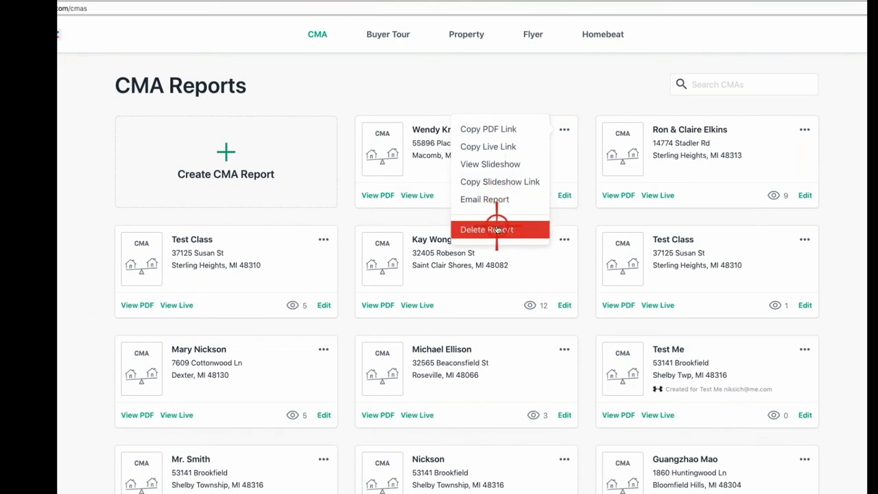
click(864, 244)
scroll(864, 243, down, 1)
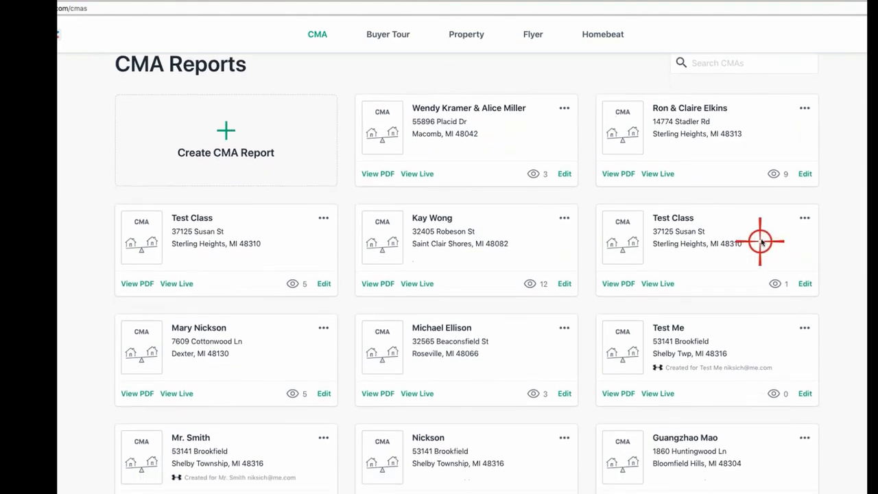
scroll(240, 240, down, 5)
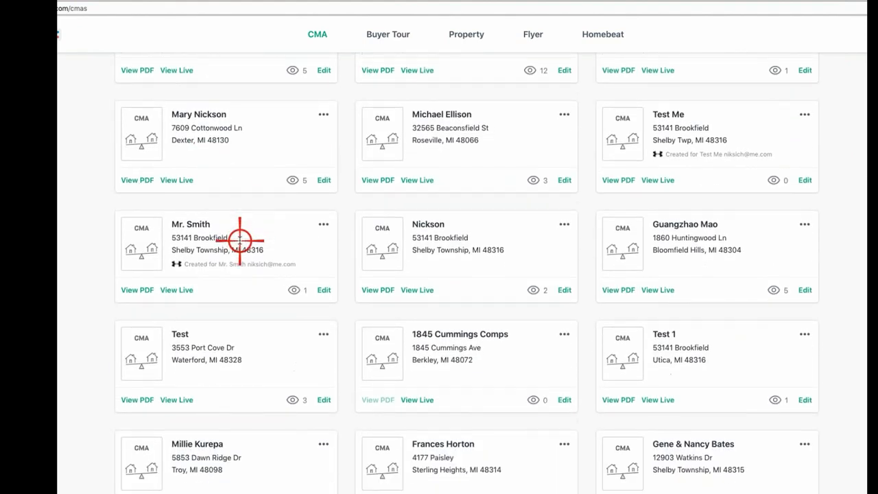
scroll(240, 240, up, 5)
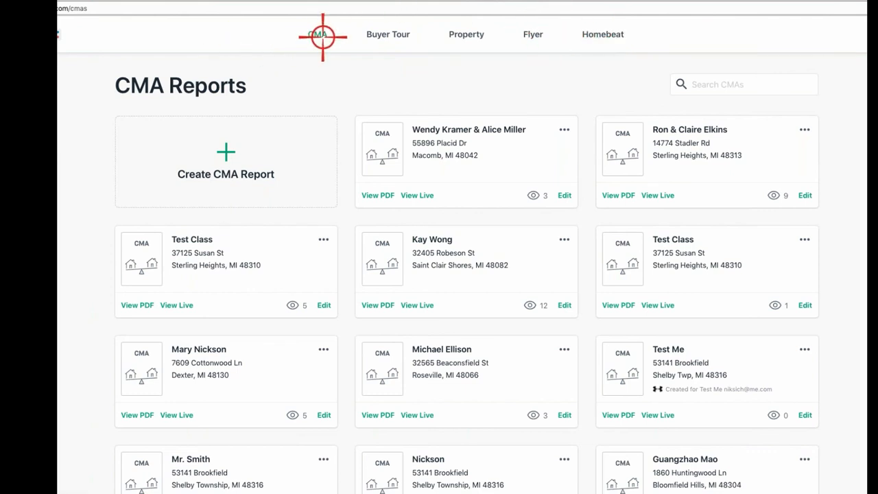
Step: Open a blank Create Buyer Tour form, then return to the CMA reports list
click(384, 35)
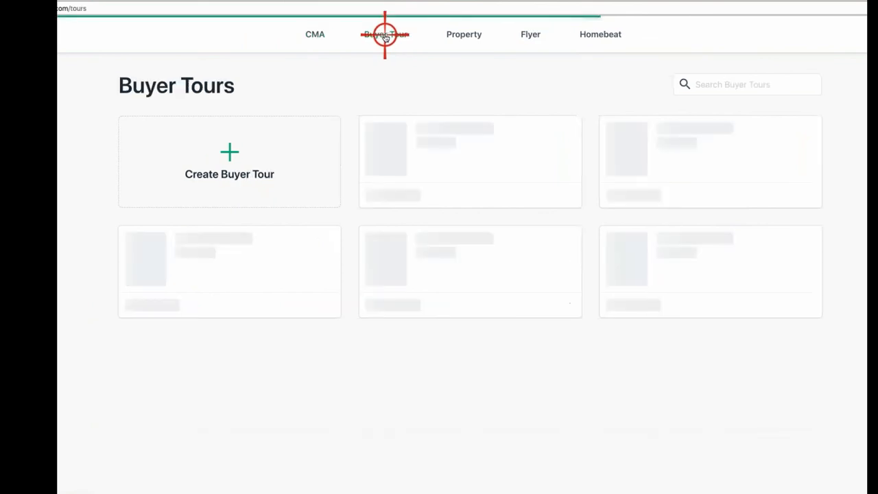
click(221, 151)
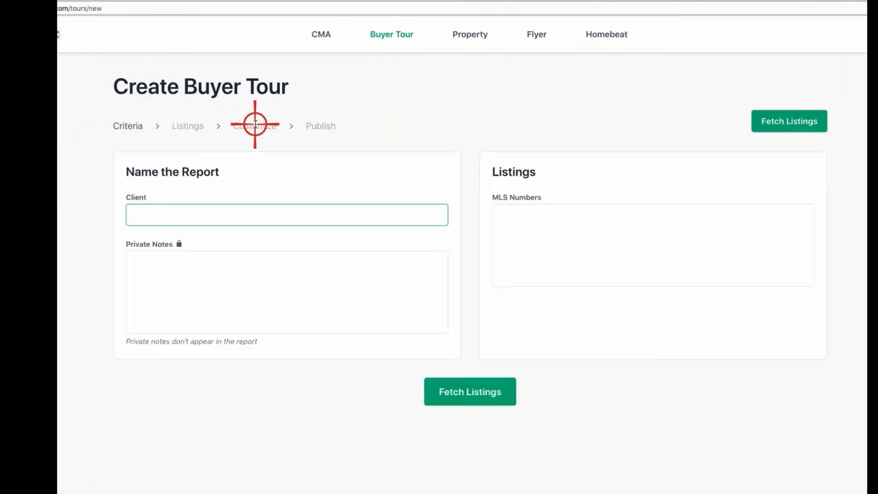
click(324, 34)
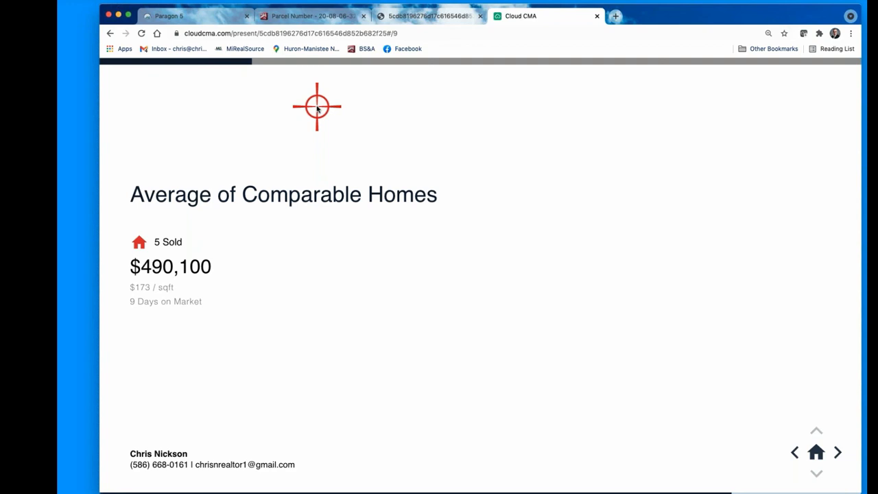
Step: Send the five checked sold listings from Paragon search results to Cloud CMA via the Cloud CMA: CMA action
click(198, 15)
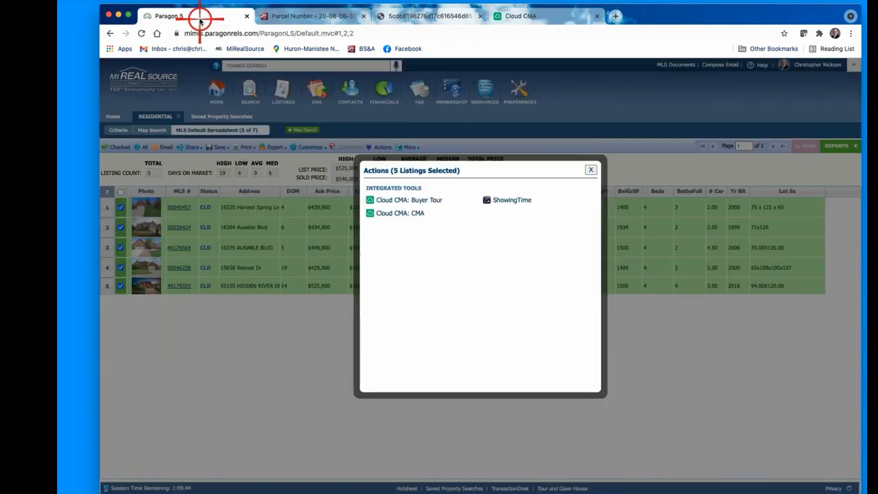
click(590, 169)
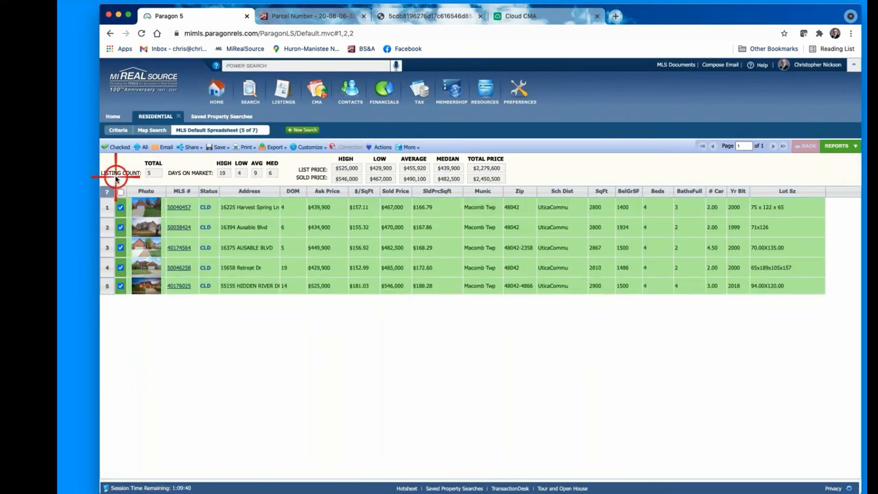
click(377, 146)
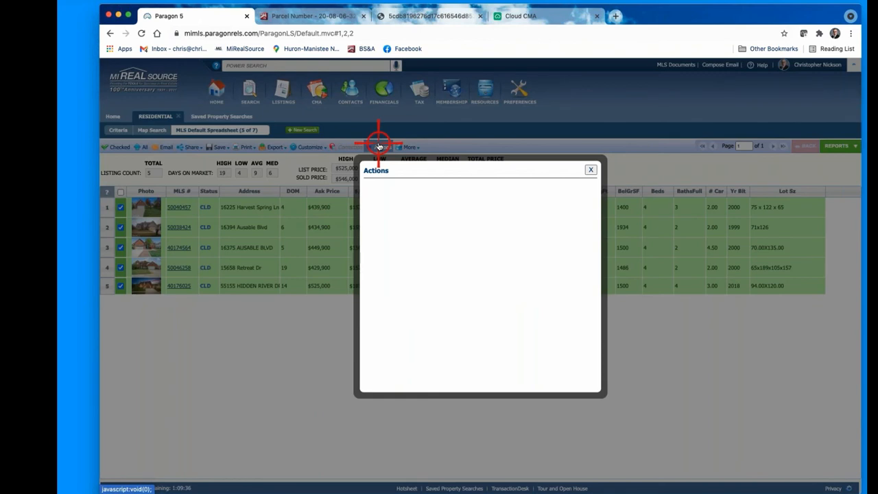
click(400, 214)
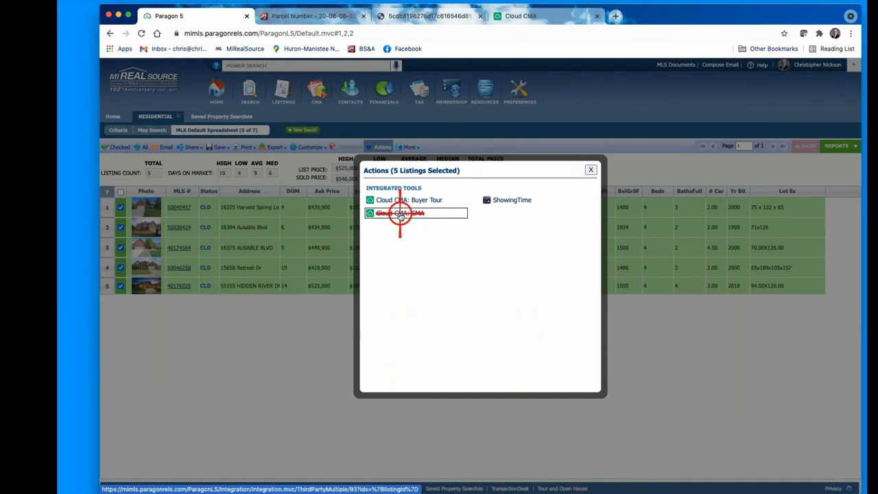
click(591, 169)
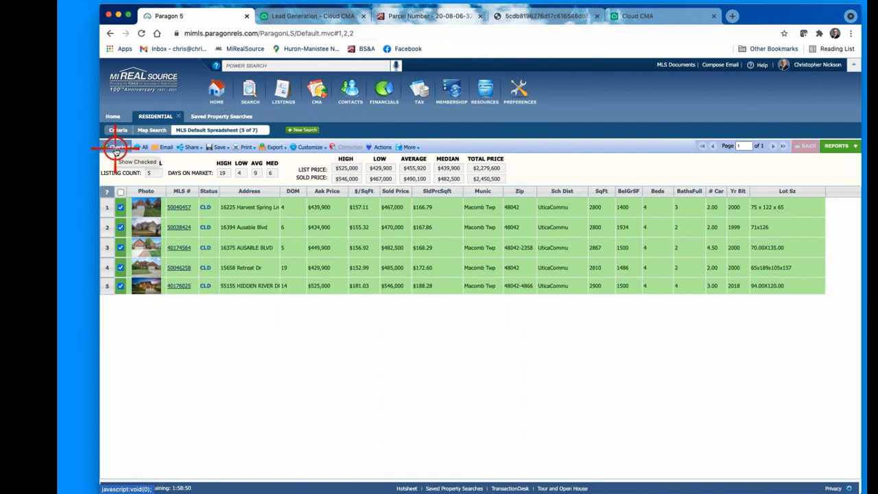
Step: In the available reports list, collapse the Details group and expand the CMA report group
click(837, 146)
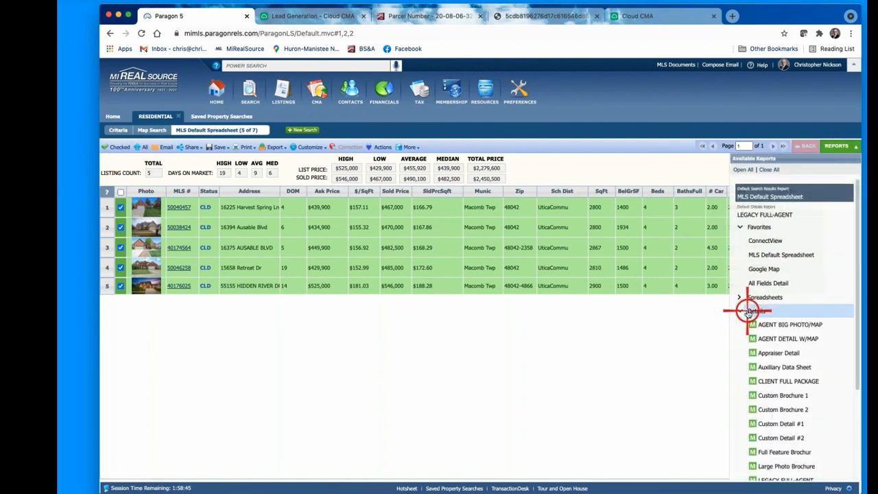
scroll(761, 305, down, 1)
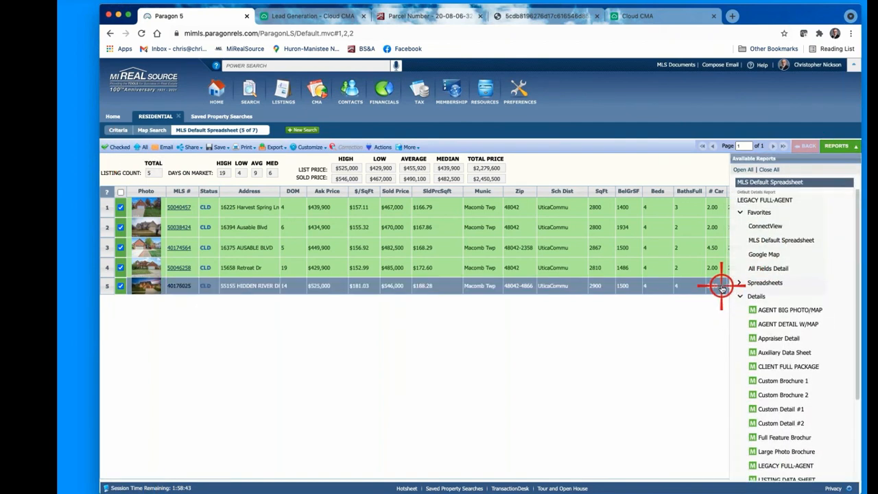
click(738, 296)
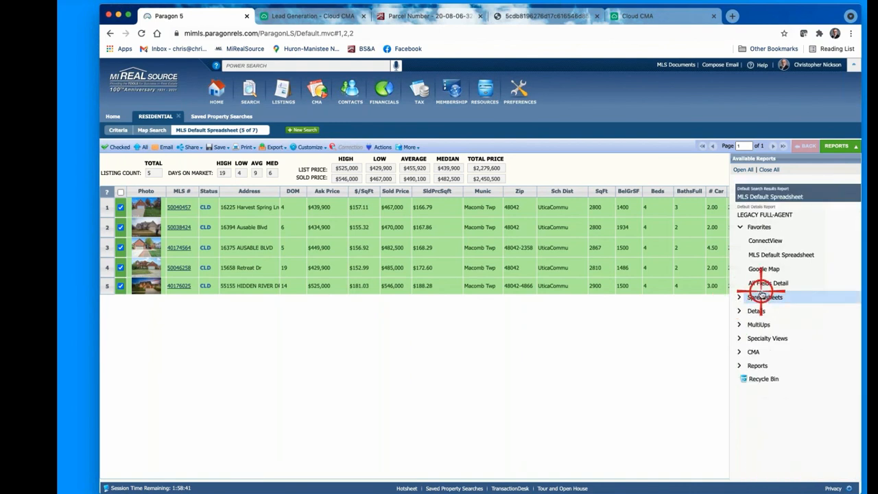
click(742, 351)
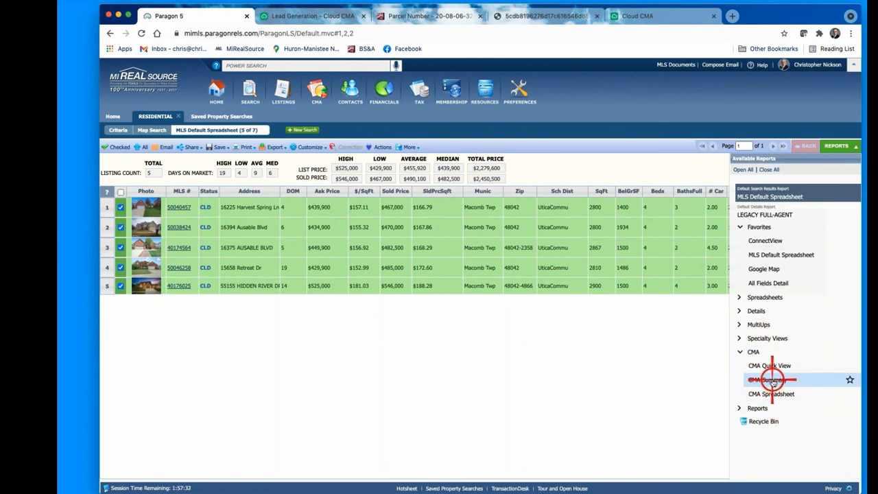
Step: Show the five sold listings as a CMA Summary report and open its Fields preferences
click(771, 380)
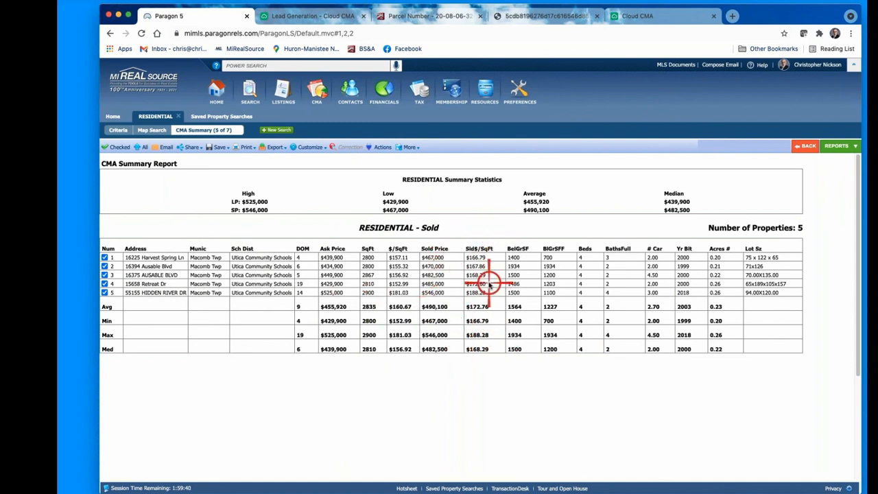
click(308, 147)
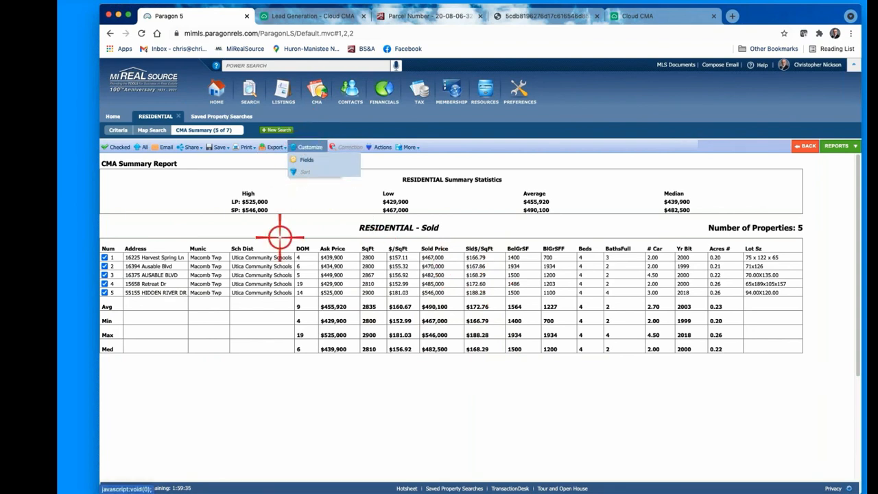
click(308, 147)
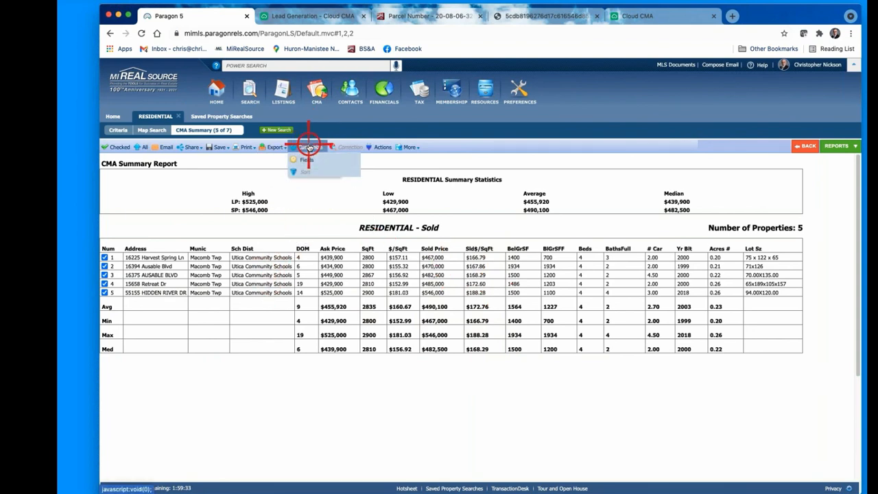
click(306, 159)
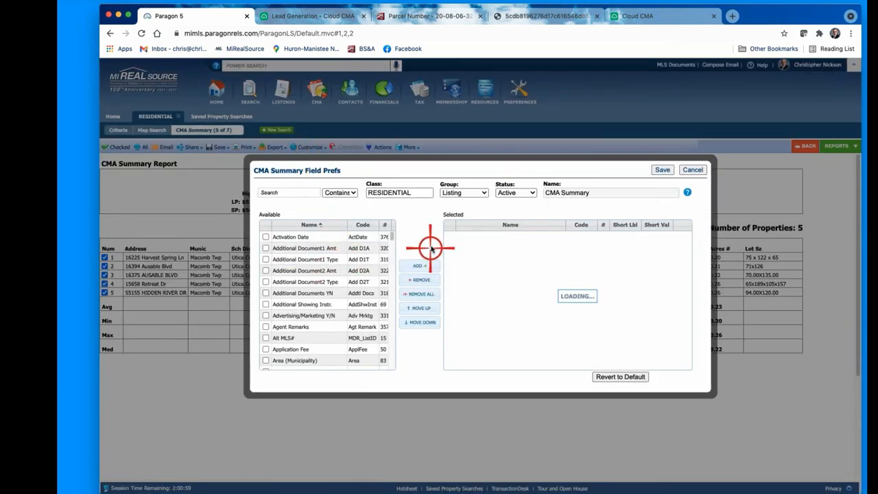
Step: Set the field preferences status to Sold and filter available fields by 'conc'
click(533, 194)
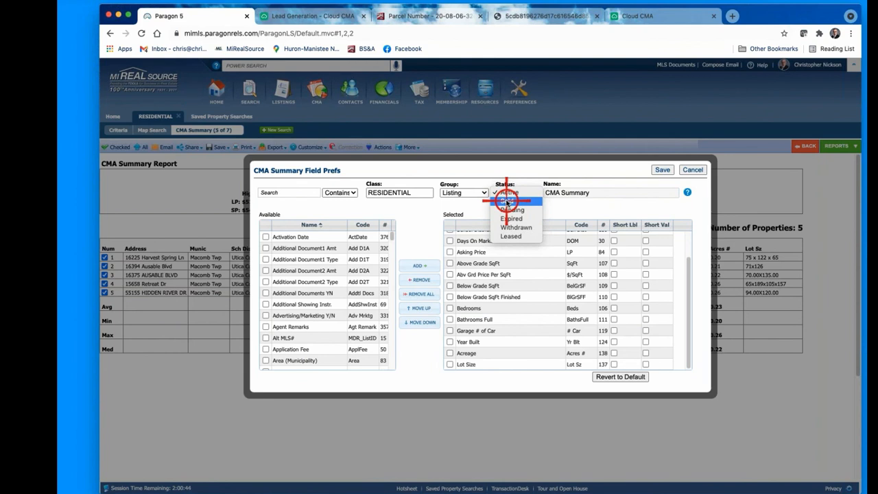
click(507, 201)
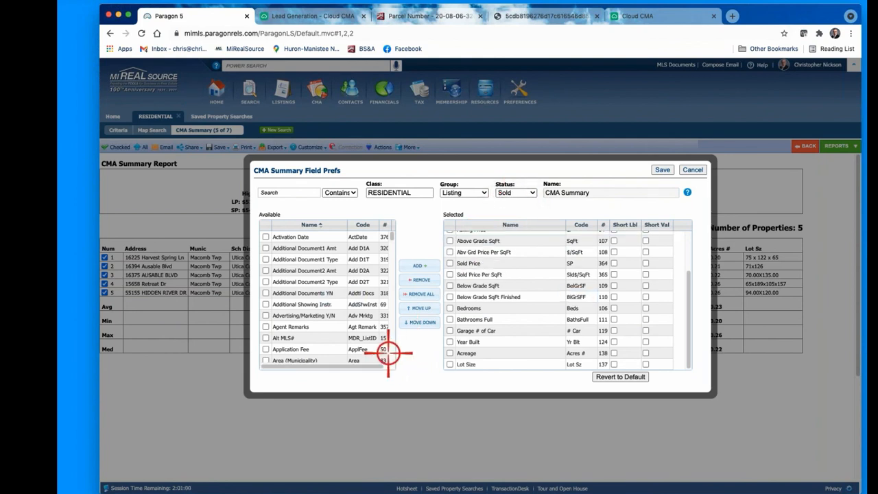
click(280, 192)
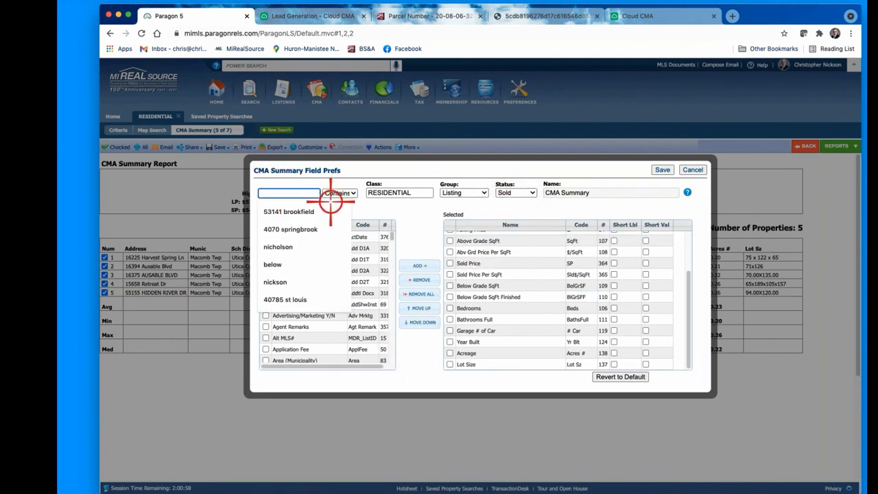
scroll(308, 317, down, 10)
scroll(310, 321, down, 20)
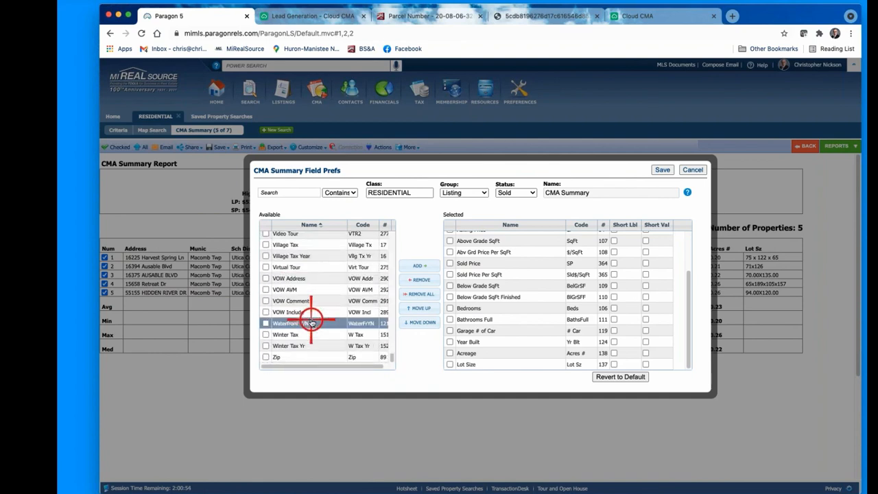
scroll(311, 321, up, 10)
click(280, 192)
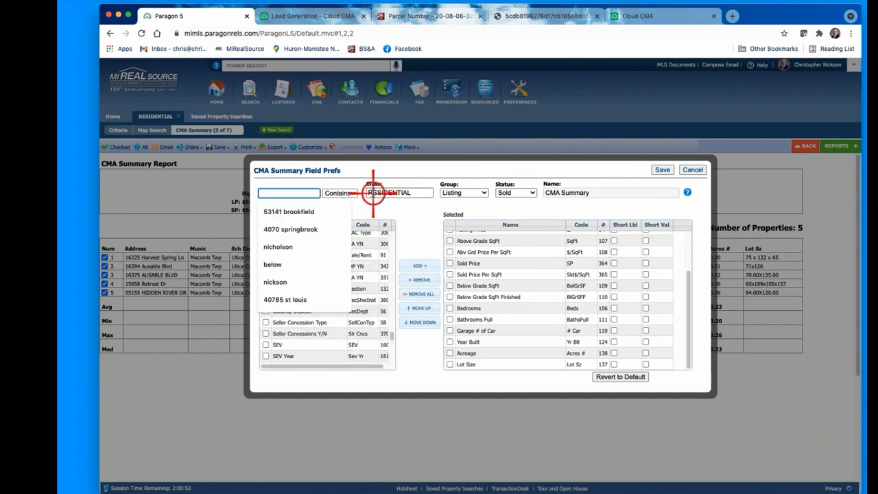
text(con)
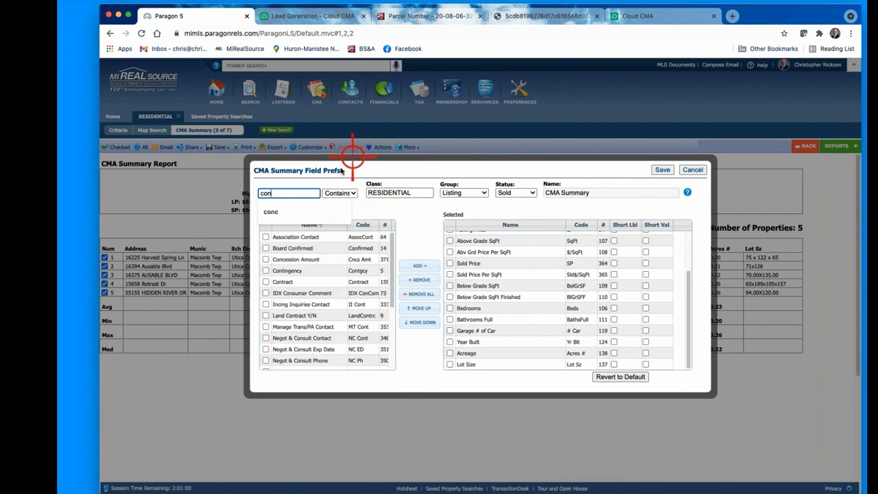
text(c)
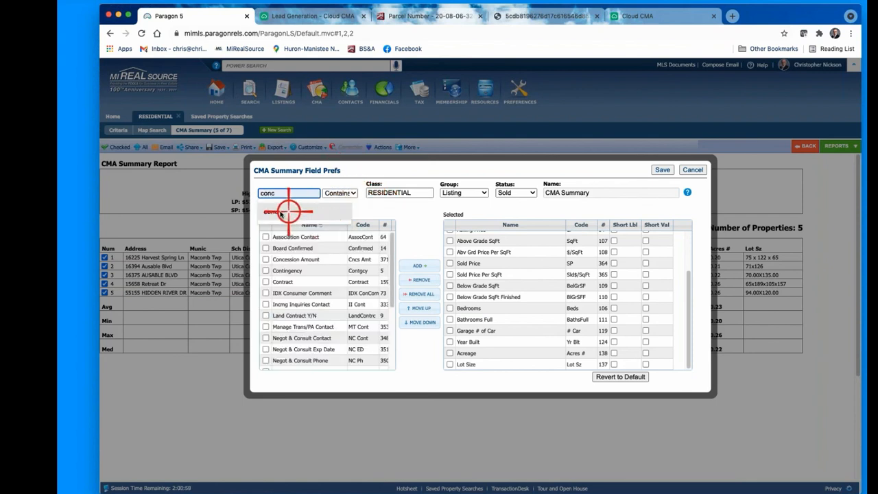
click(280, 214)
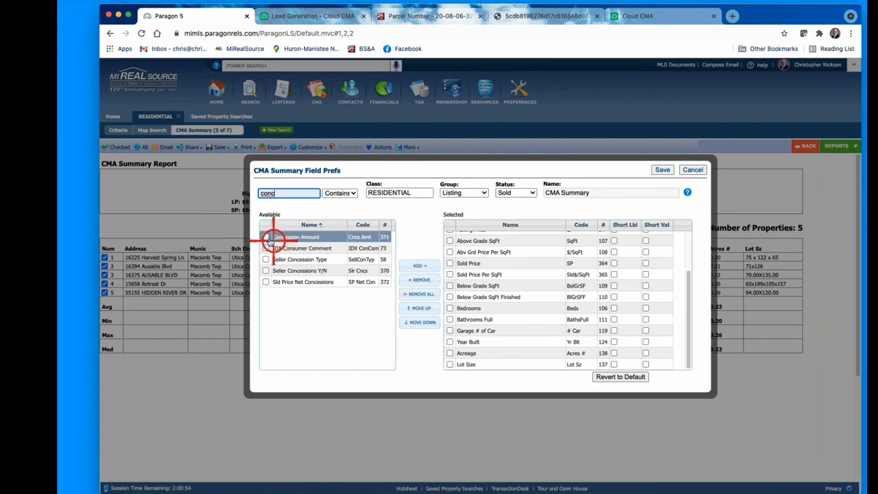
Step: Add Concession Amount to the selected fields and move it up the list
click(266, 237)
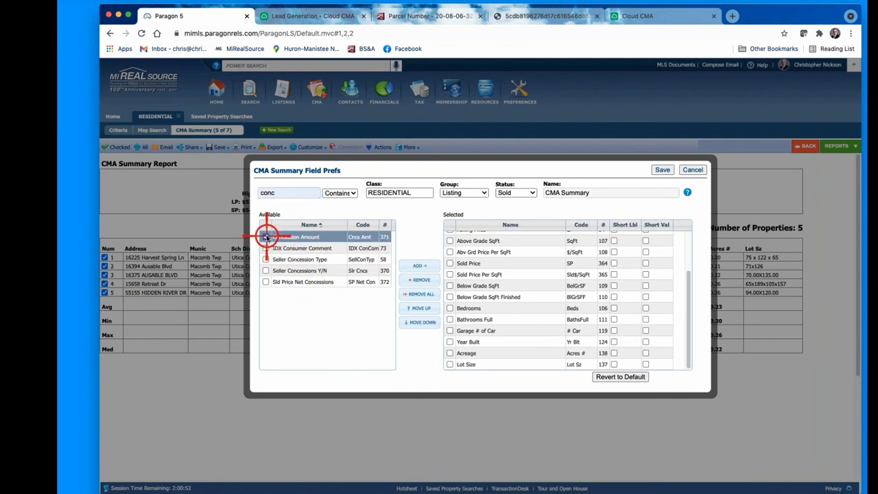
click(420, 264)
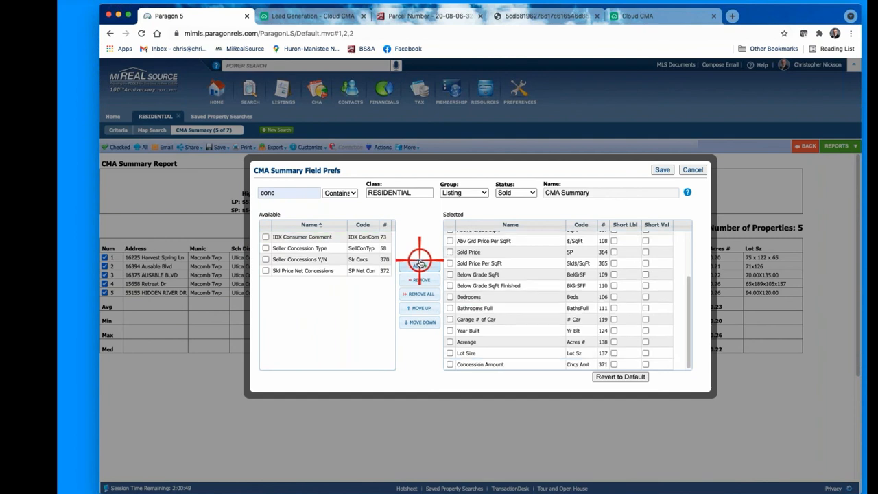
click(521, 366)
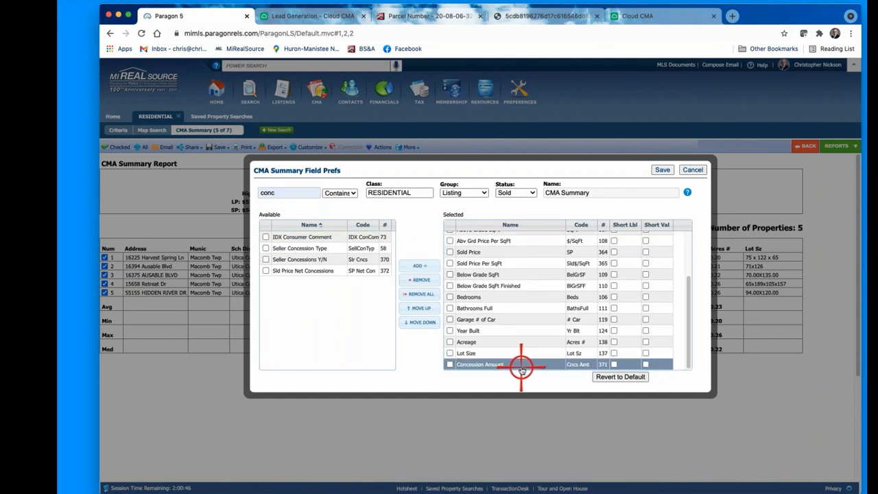
drag(521, 369, 526, 337)
Step: Place Concession Amount below Sold Price Per SqFt and remove the Acreage and Lot Size fields
drag(532, 308, 538, 278)
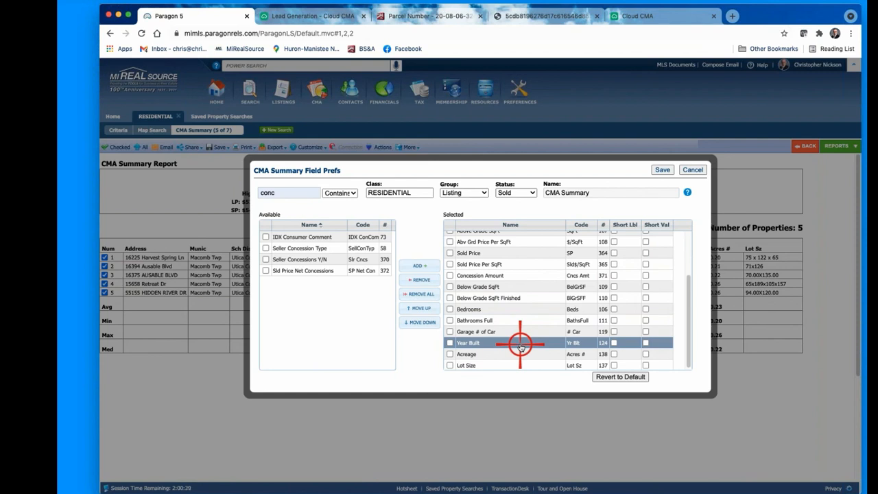
click(450, 355)
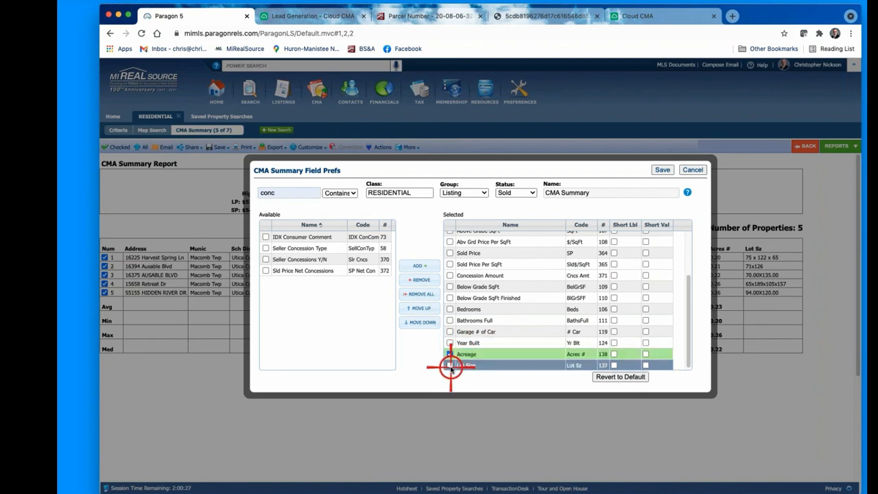
click(450, 365)
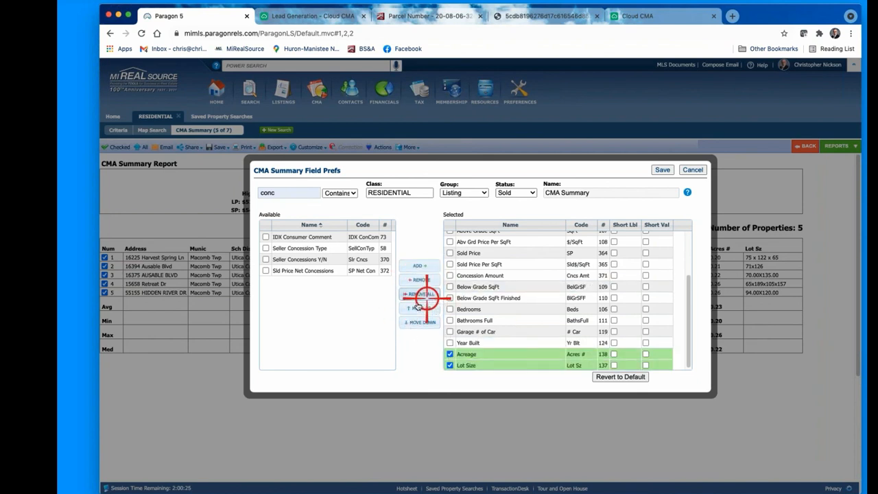
click(420, 280)
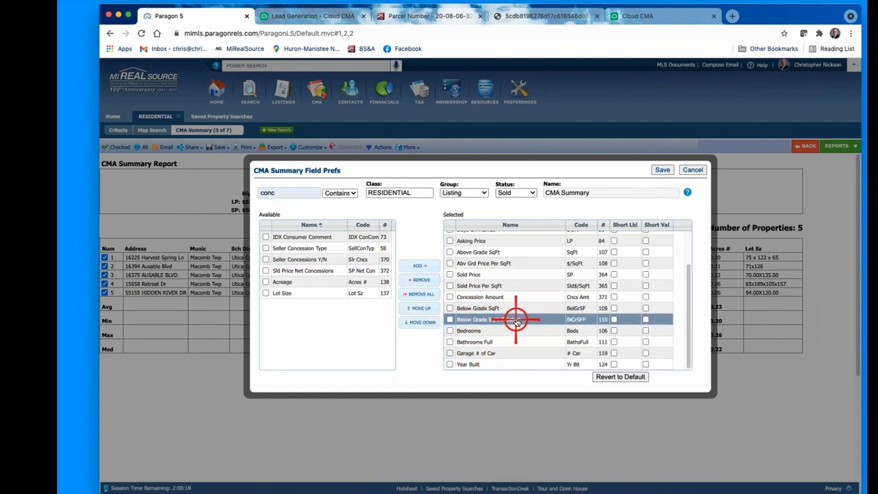
Step: Save the field choices so the report shows the new Cncs Amt column
scroll(476, 281, up, 3)
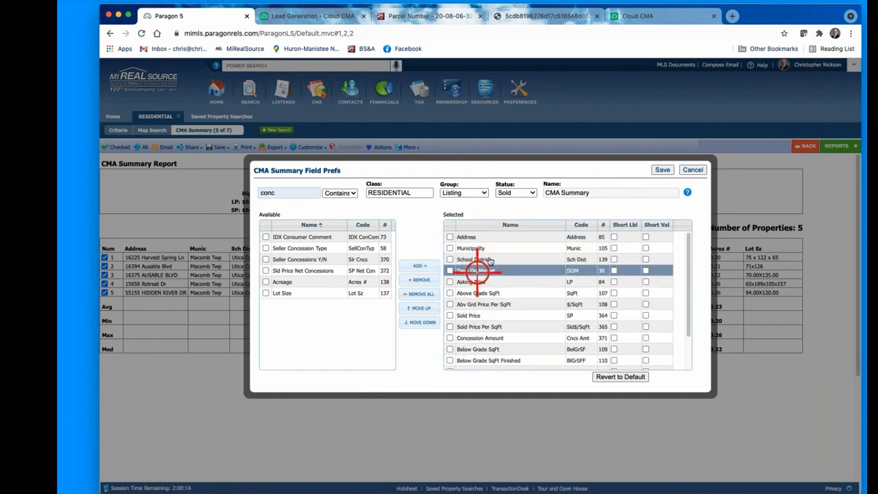
scroll(510, 278, down, 1)
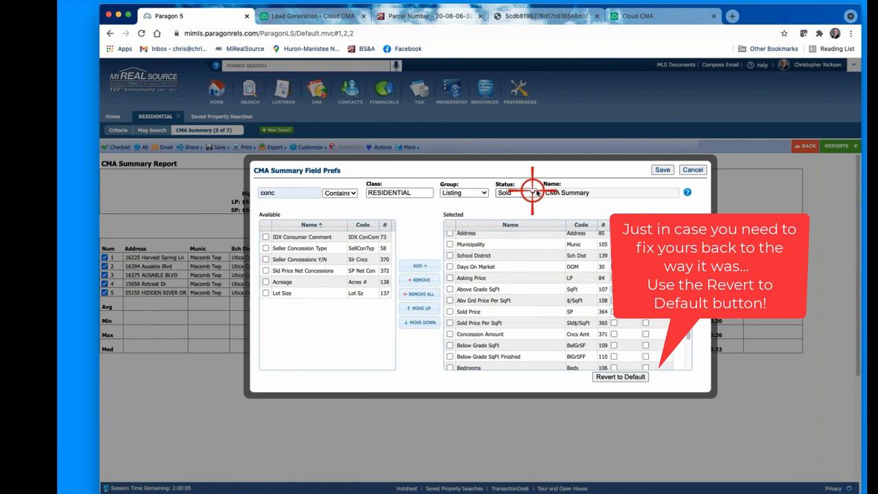
click(662, 170)
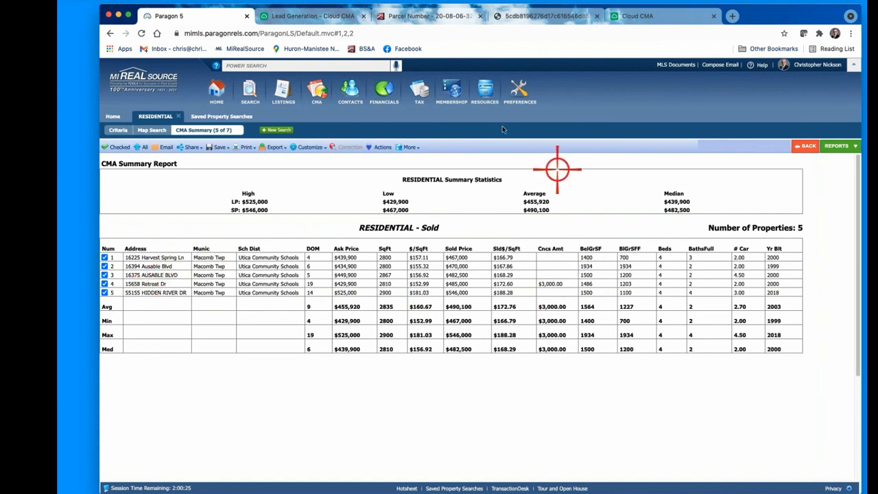
Step: Reopen the CMA Summary field preferences and review the selected fields list
click(308, 147)
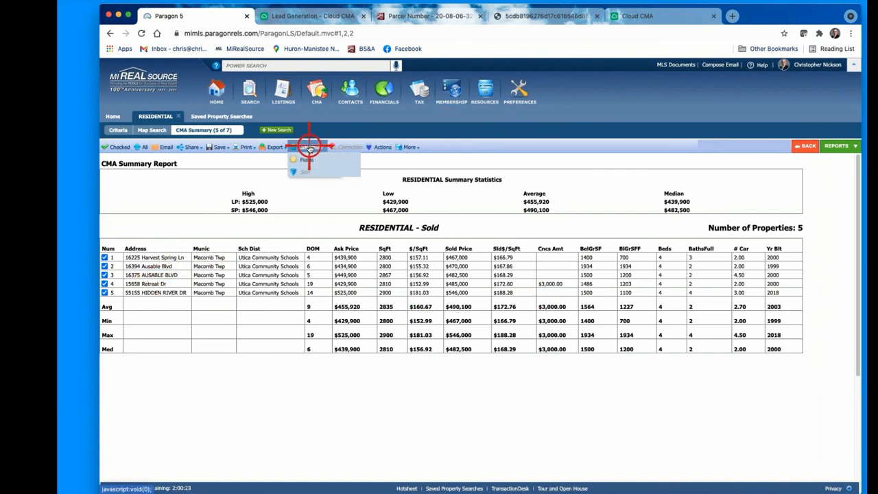
click(306, 159)
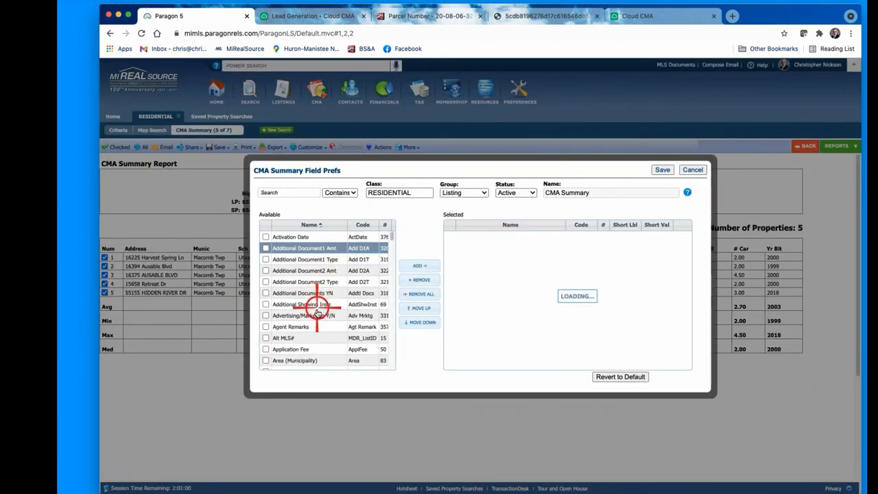
scroll(314, 304, down, 5)
scroll(312, 313, down, 10)
click(577, 353)
scroll(562, 314, up, 3)
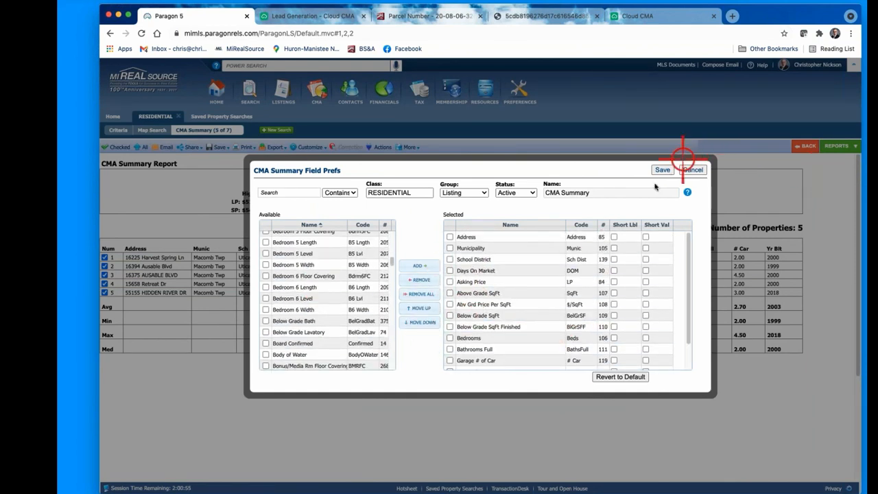
Step: Try moving Abv Grd Price Per SqFt above Above Grade SqFt, then cancel and pick CMA Spreadsheet
click(518, 295)
click(520, 304)
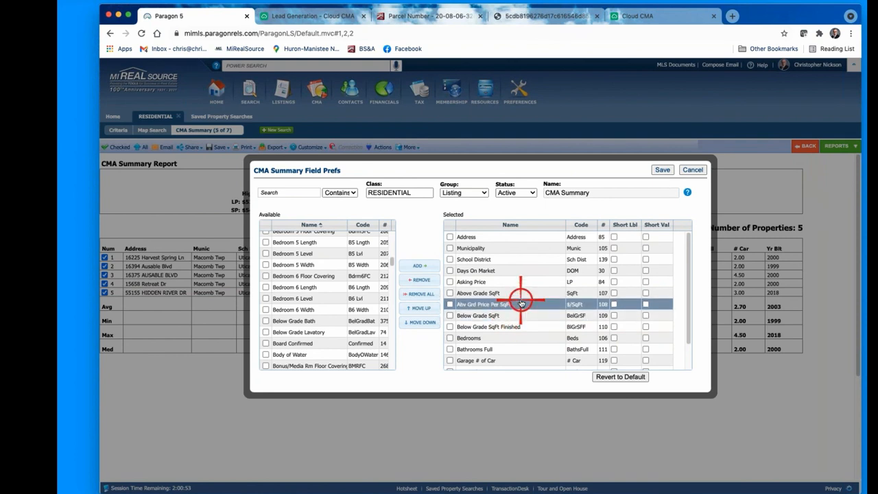
mouse_move(520, 303)
mouse_down()
mouse_move(524, 255)
mouse_move(524, 300)
mouse_up()
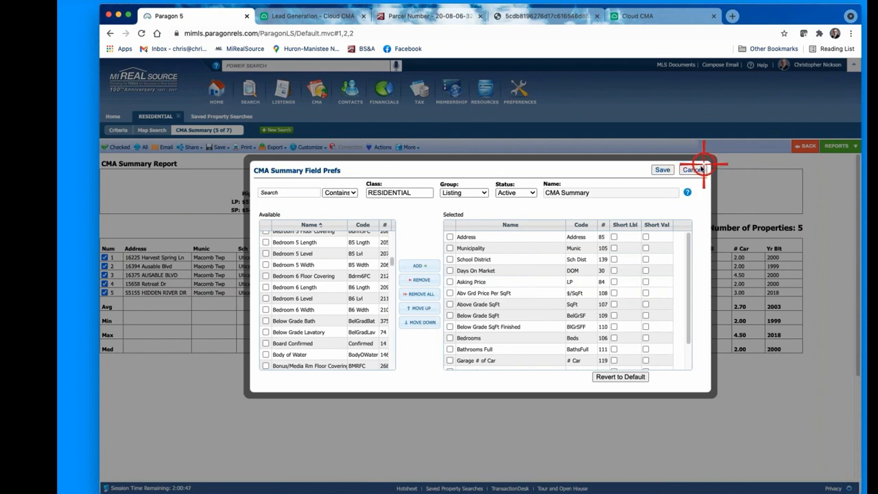
click(695, 170)
click(842, 147)
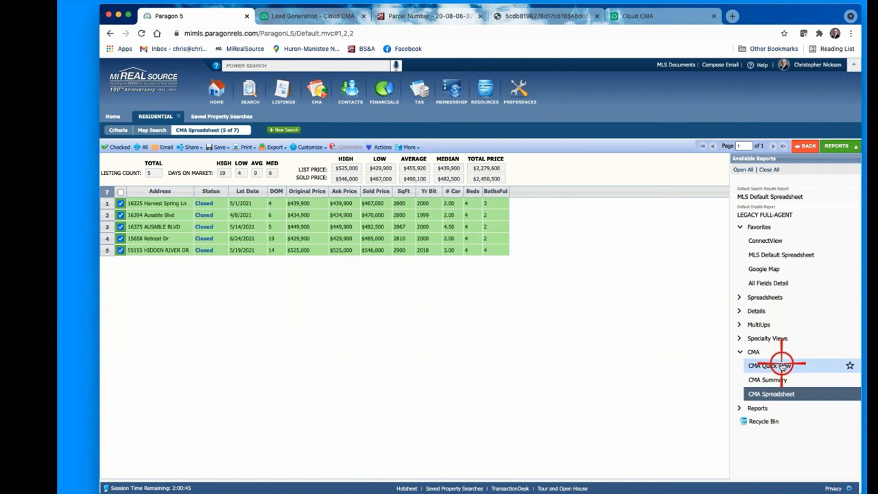
Step: Check both pages of the CMA Quick View, then switch back to the CMA Summary report
click(776, 364)
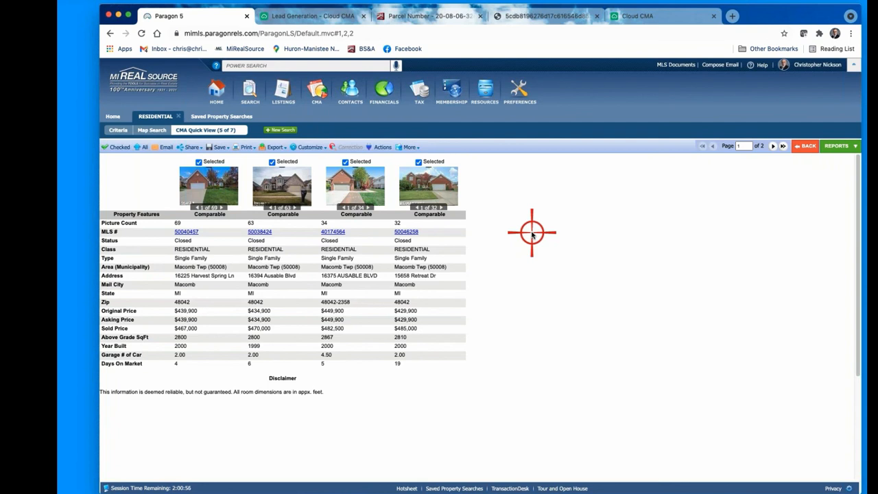
click(774, 147)
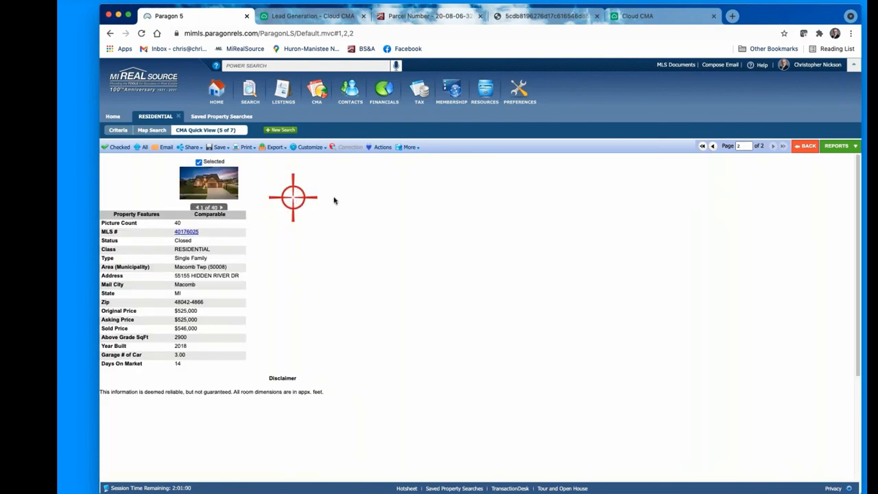
click(713, 146)
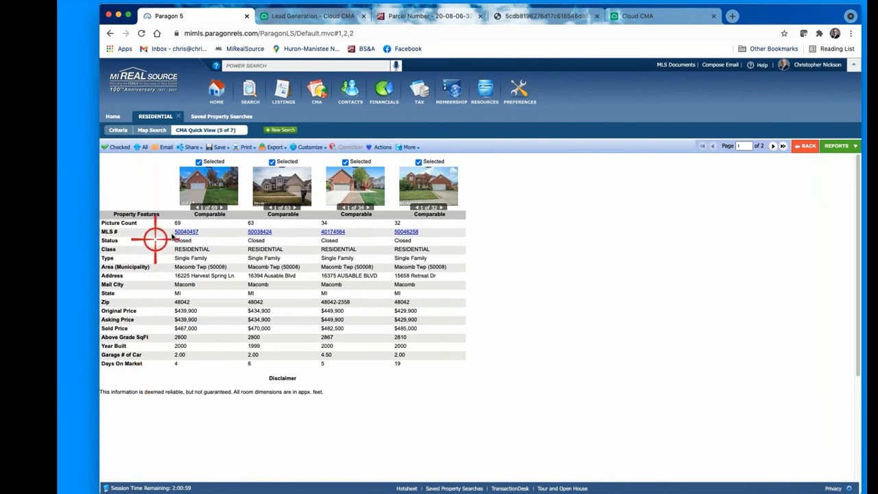
click(843, 146)
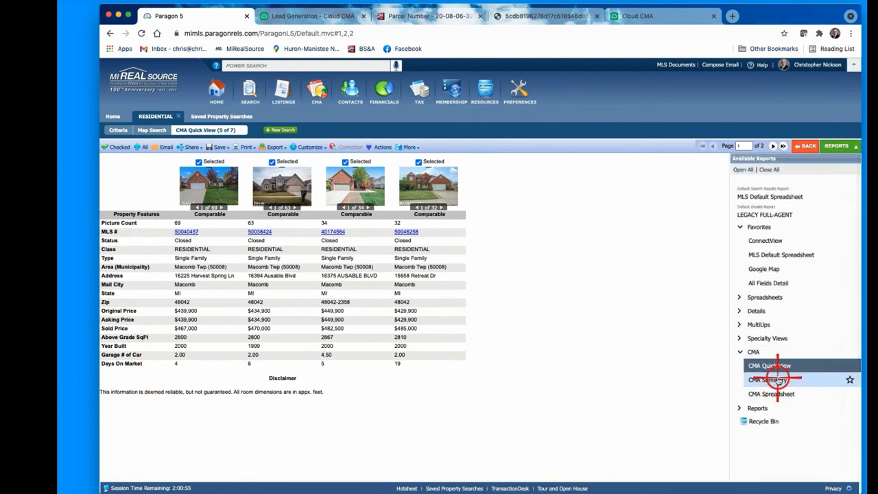
click(771, 379)
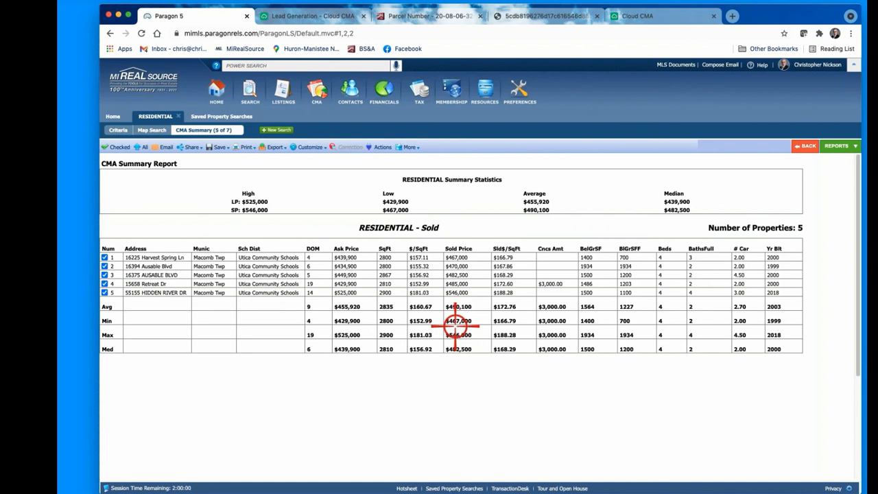
Step: Open the reports list again from the CMA Summary showing the Cncs Amt column
click(838, 144)
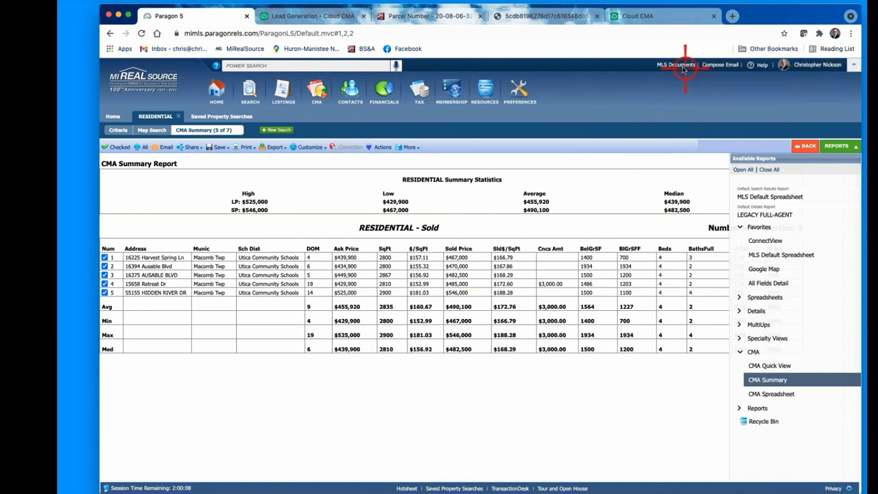
Step: Open MLS Documents, enter the Education folder, and scroll through its handouts and cheat sheets
click(678, 65)
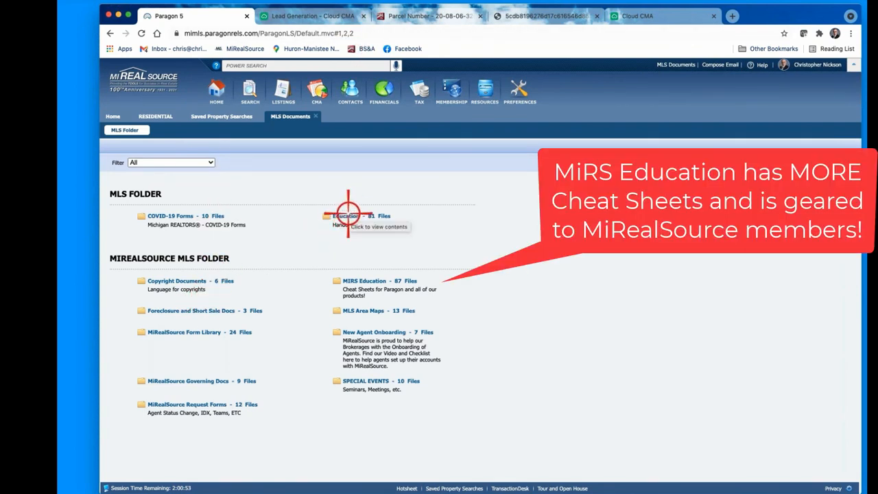
click(348, 215)
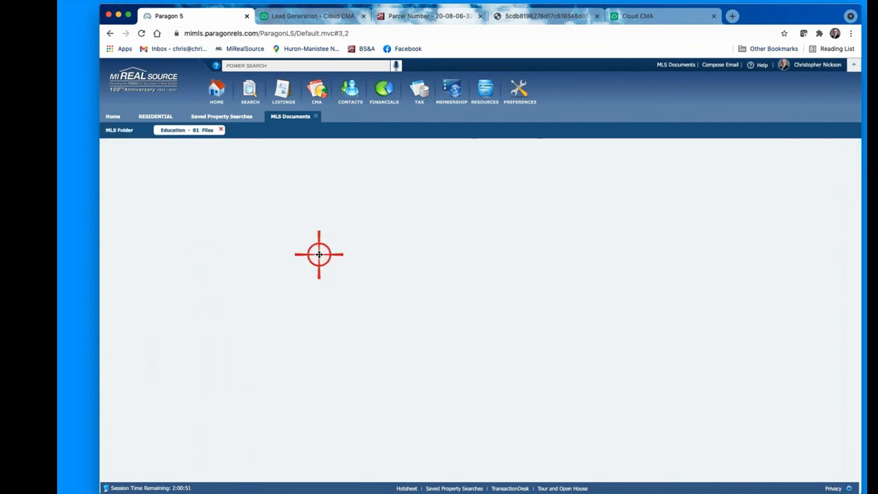
scroll(169, 339, down, 15)
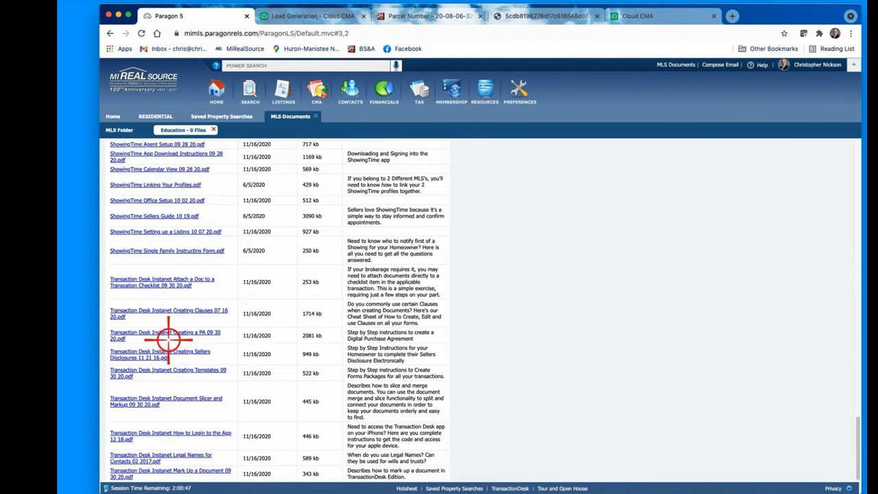
scroll(184, 321, up, 15)
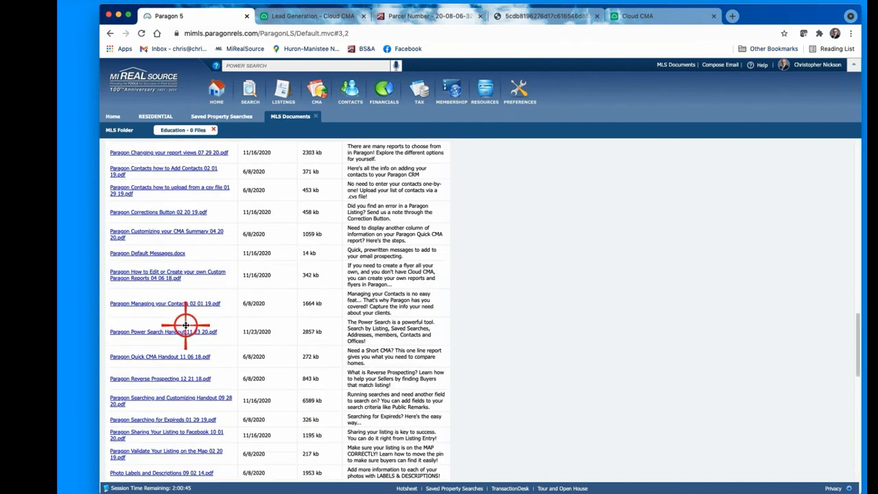
scroll(173, 260, up, 3)
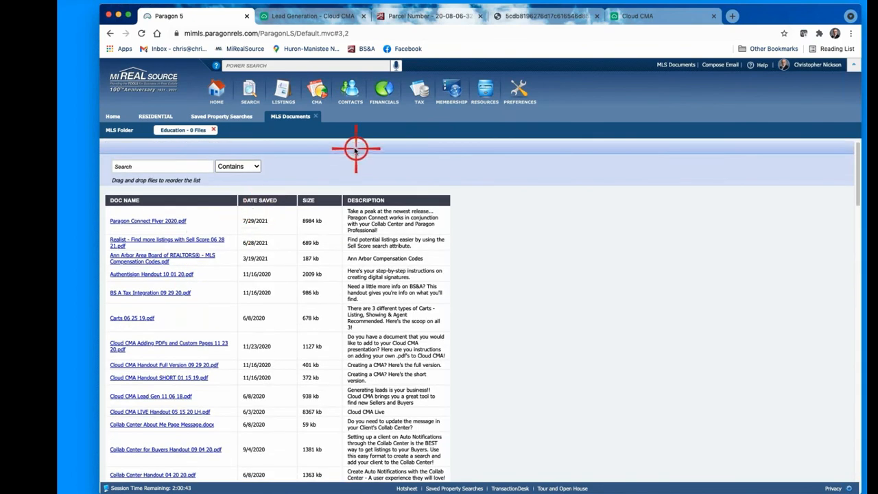